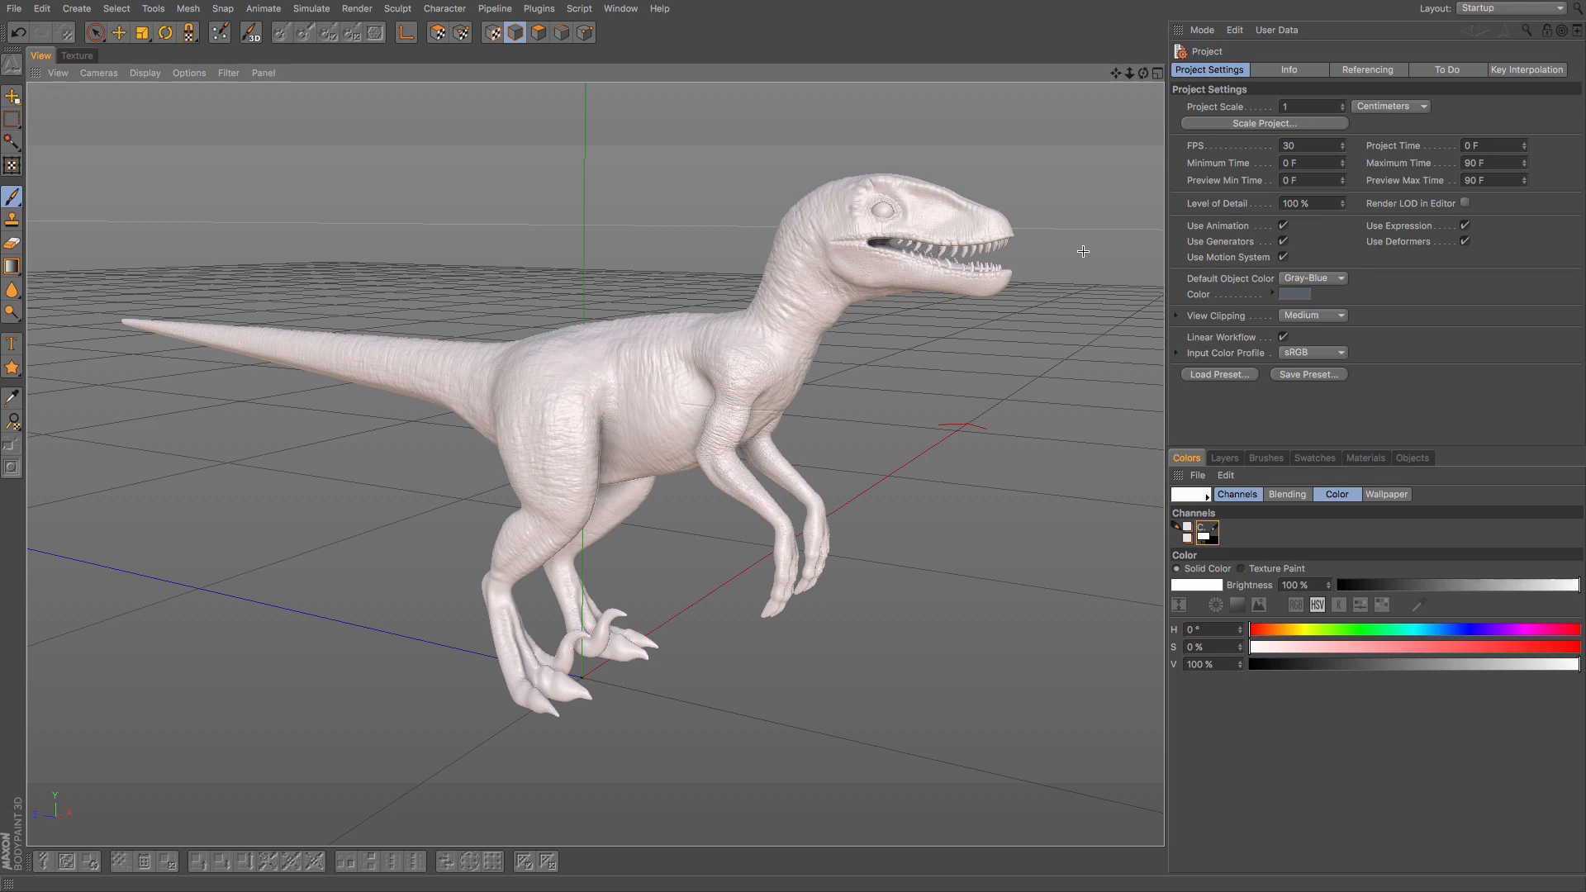
# - Start a new, empty project in place of the finished raptor scene
pyautogui.moveTo(862, 354)
pyautogui.keyDown('alt'); pyautogui.mouseDown()
pyautogui.moveTo(976, 361)
pyautogui.moveTo(317, 363)
pyautogui.moveTo(871, 362)
pyautogui.mouseUp(); pyautogui.keyUp('alt')
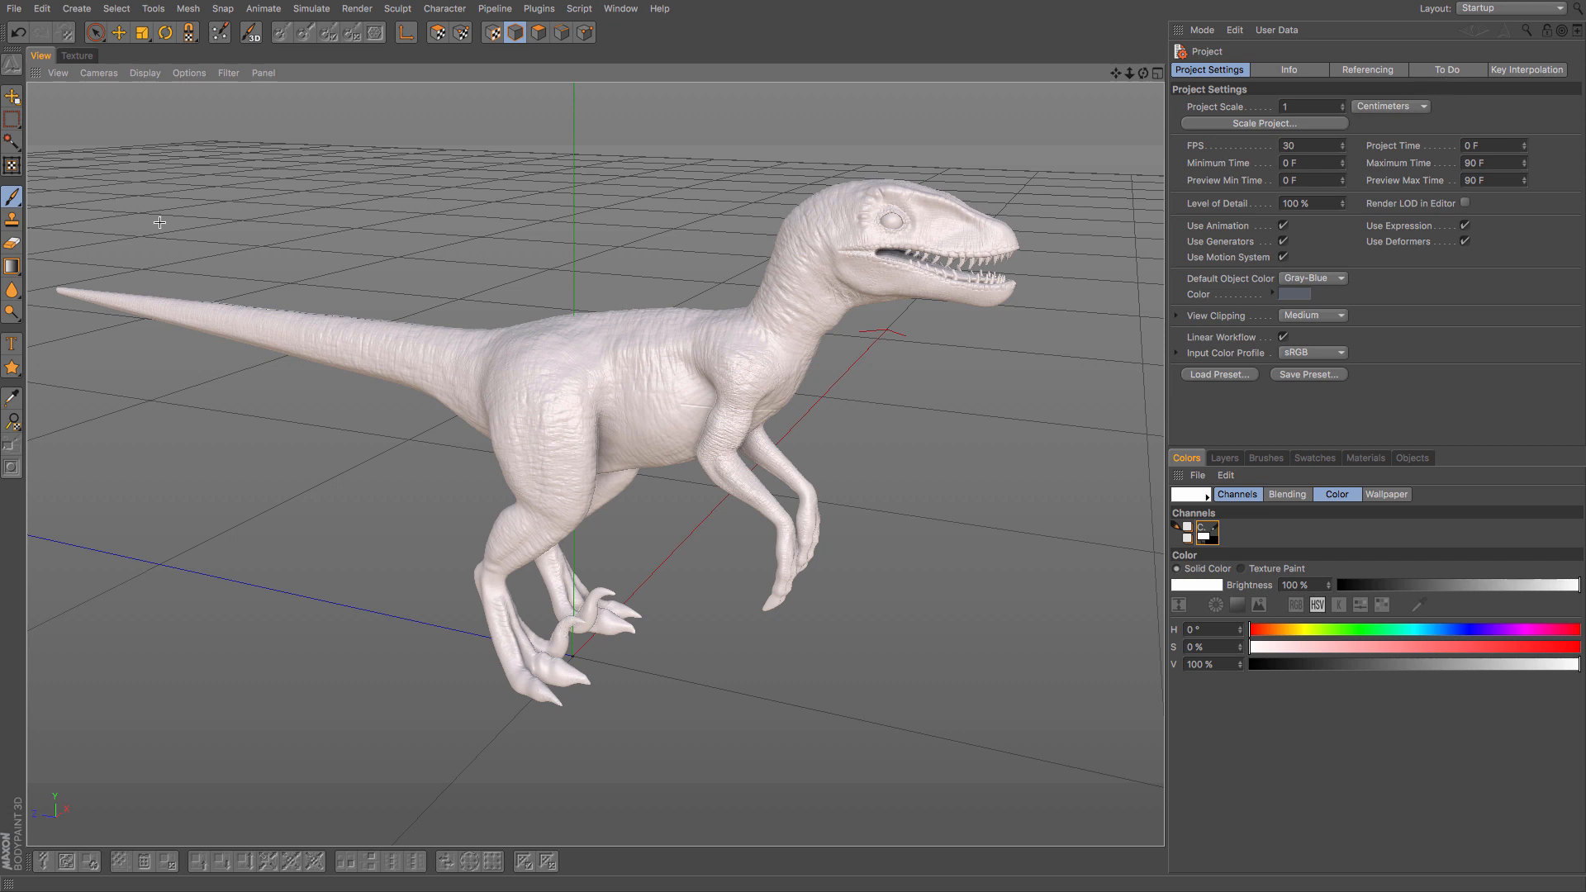
pyautogui.click(14, 8)
pyautogui.click(97, 48)
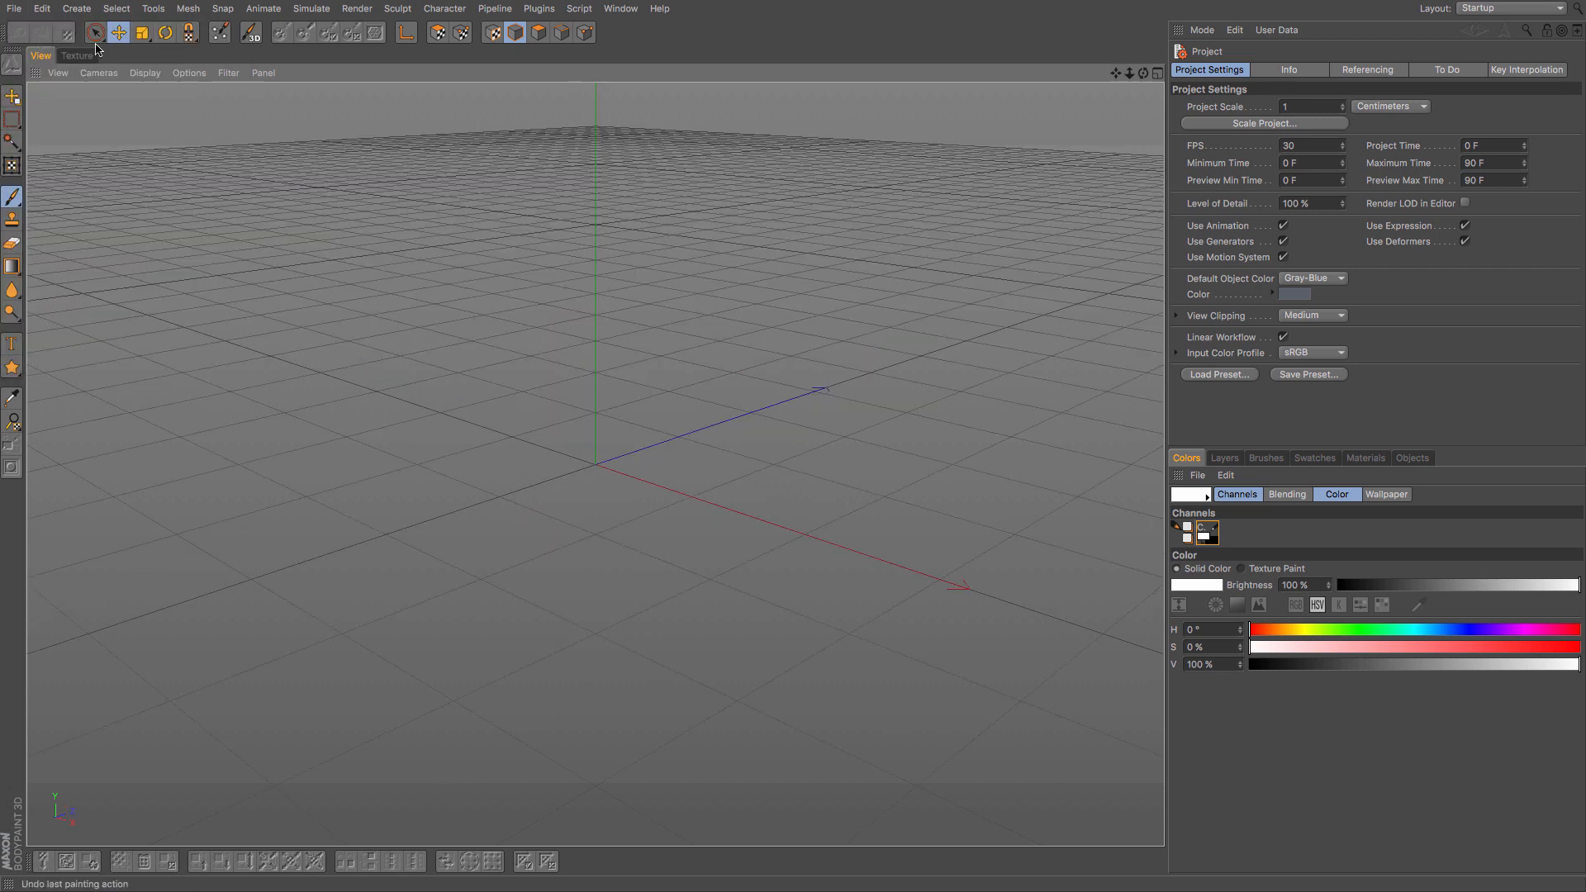
# - Switch the interface to the Sculpt layout and widen the viewport
pyautogui.click(1529, 9)
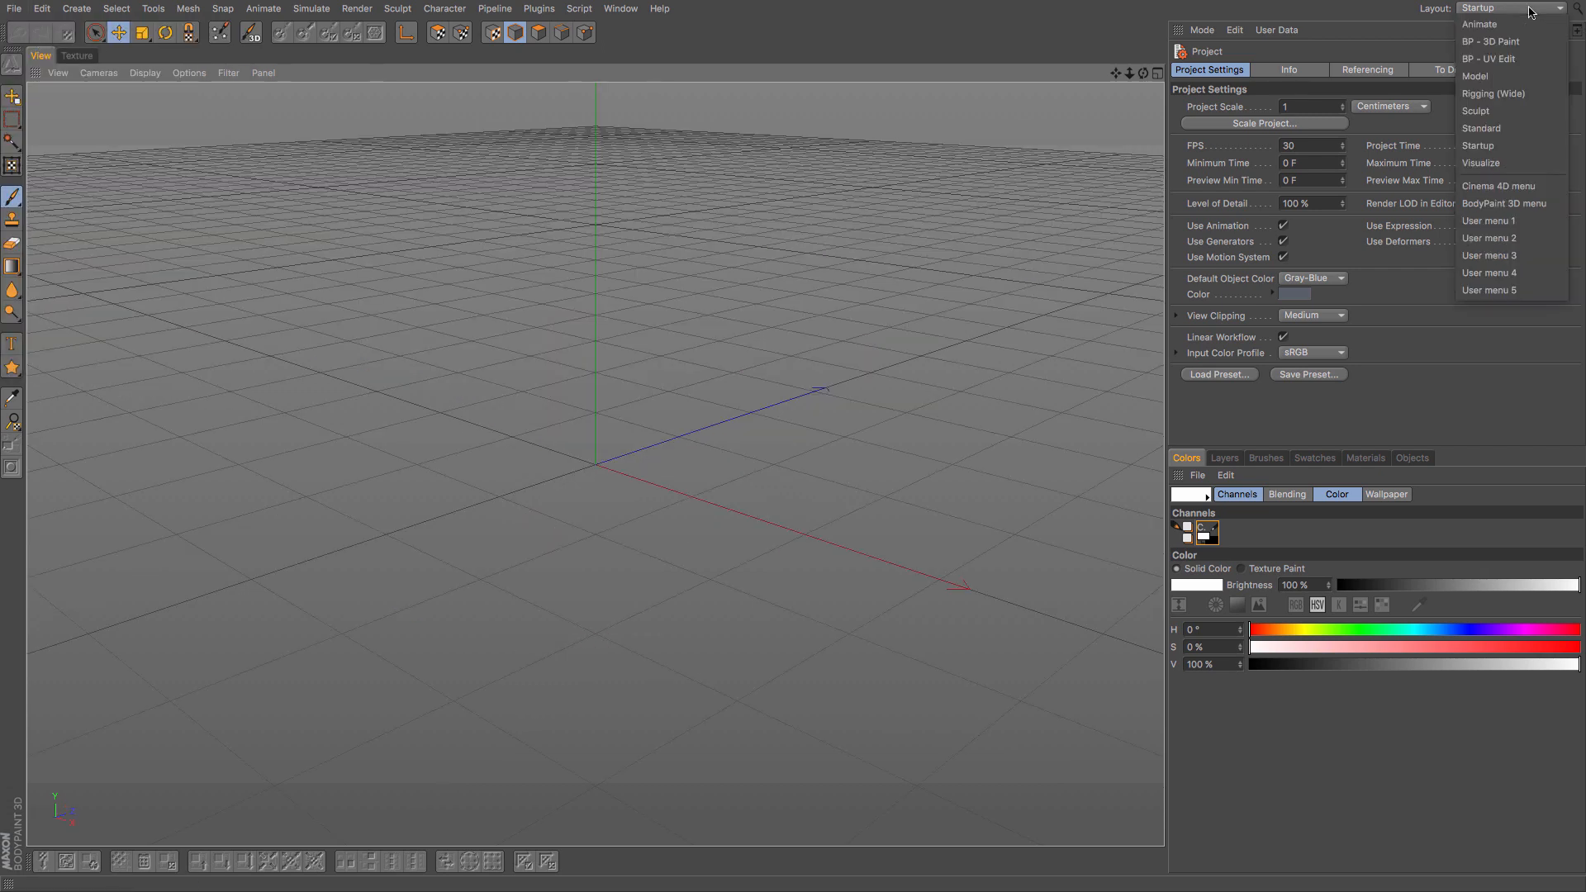
pyautogui.click(1504, 110)
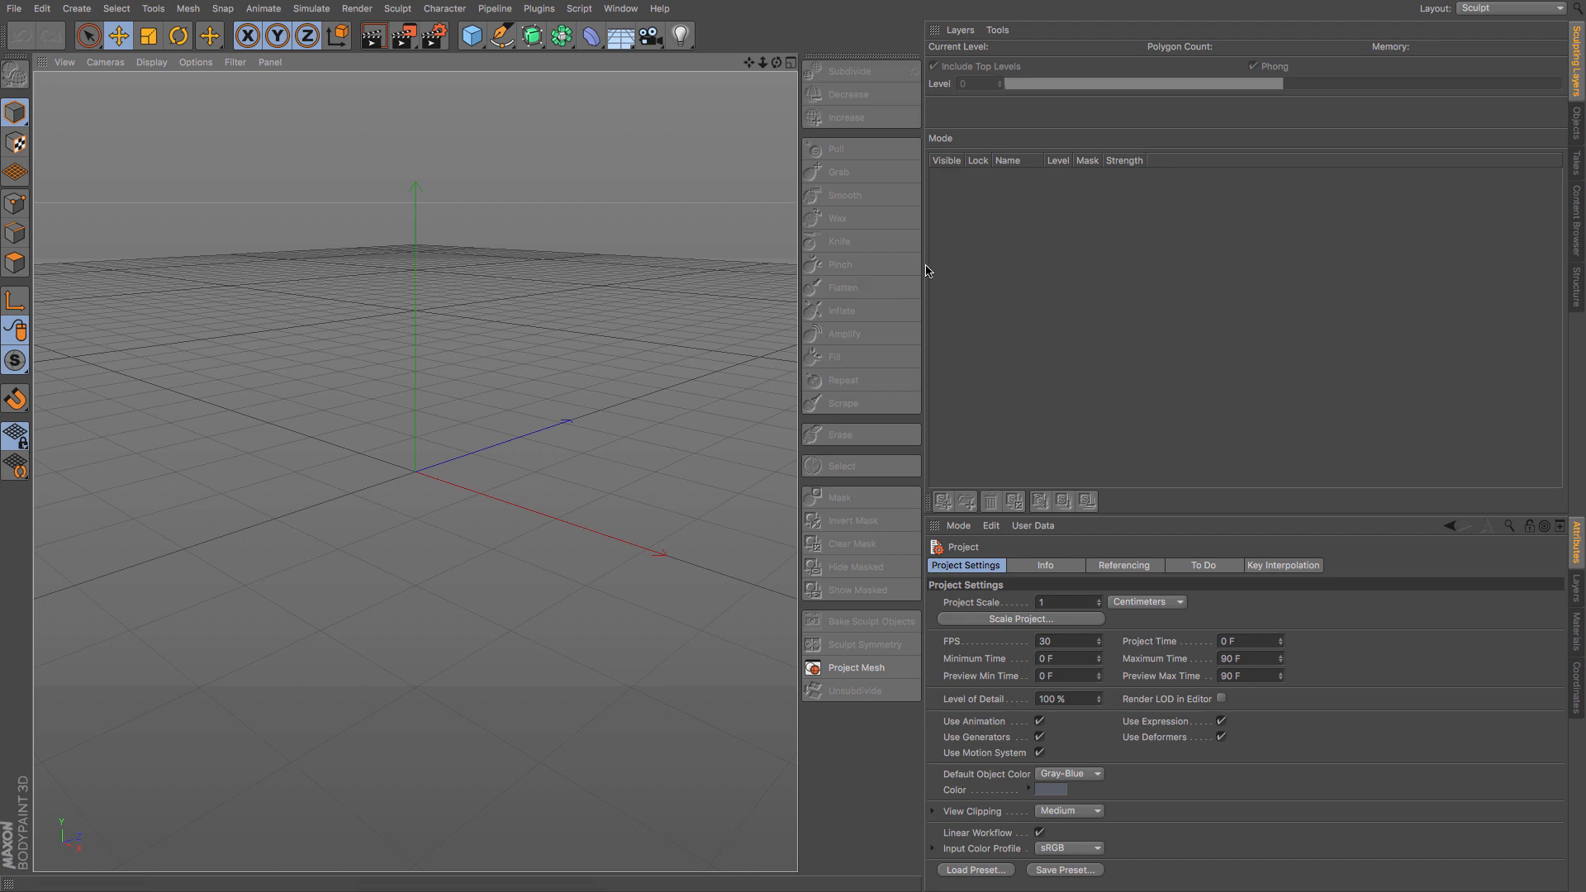
pyautogui.moveTo(926, 270); pyautogui.dragTo(1011, 272)
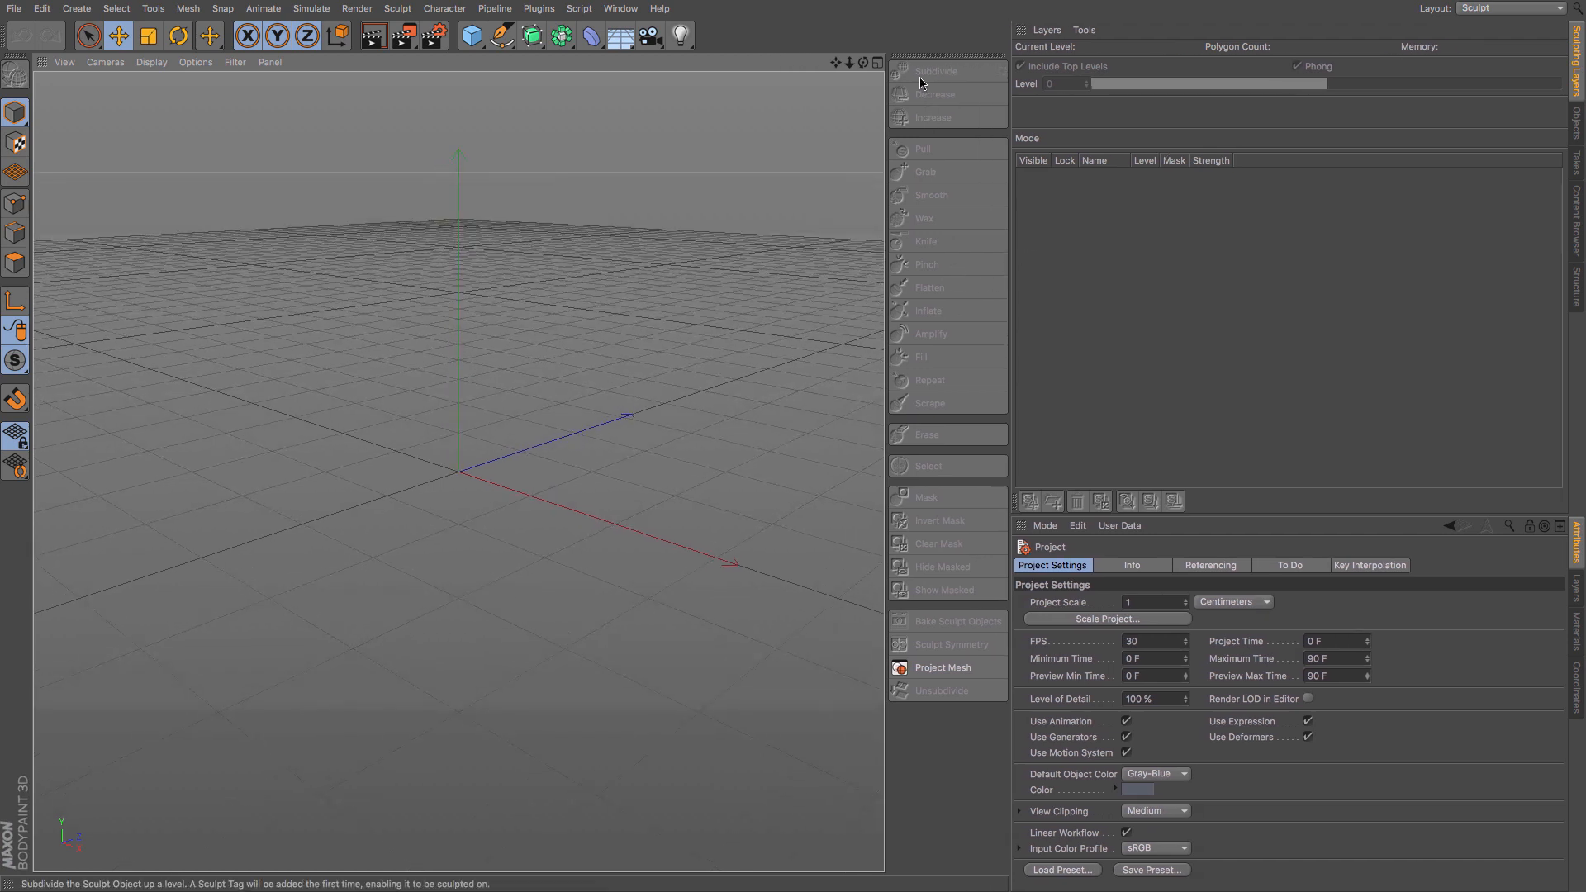
# - Search the Content Browser presets for "raptor"
pyautogui.click(1575, 216)
pyautogui.click(1543, 30)
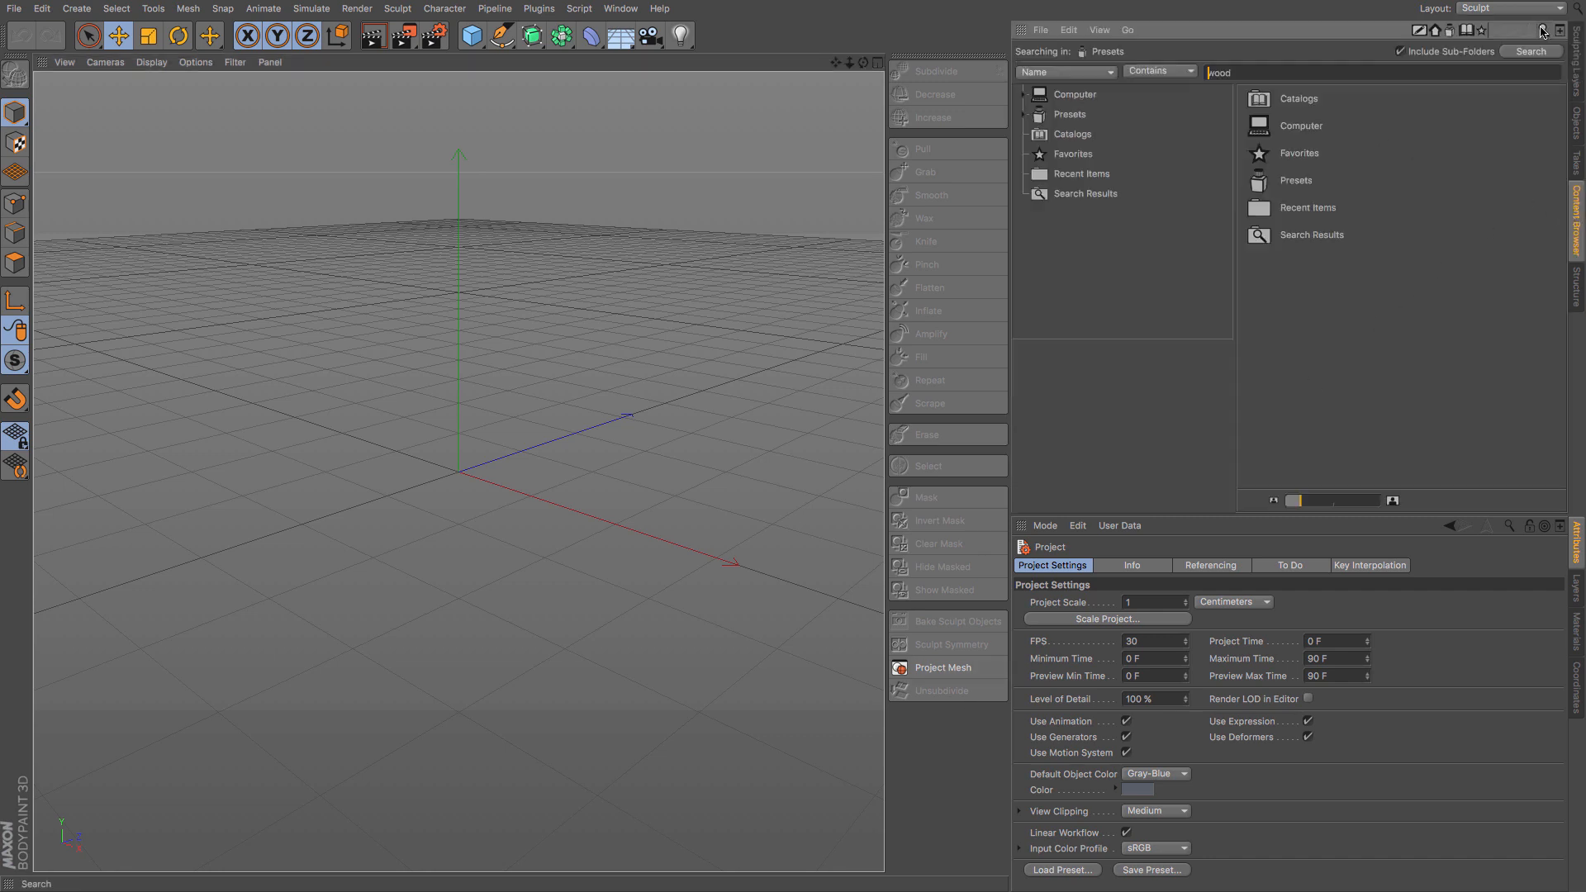
pyautogui.moveTo(1288, 72); pyautogui.dragTo(917, 62)
pyautogui.write('vaptor')
pyautogui.press('Return')
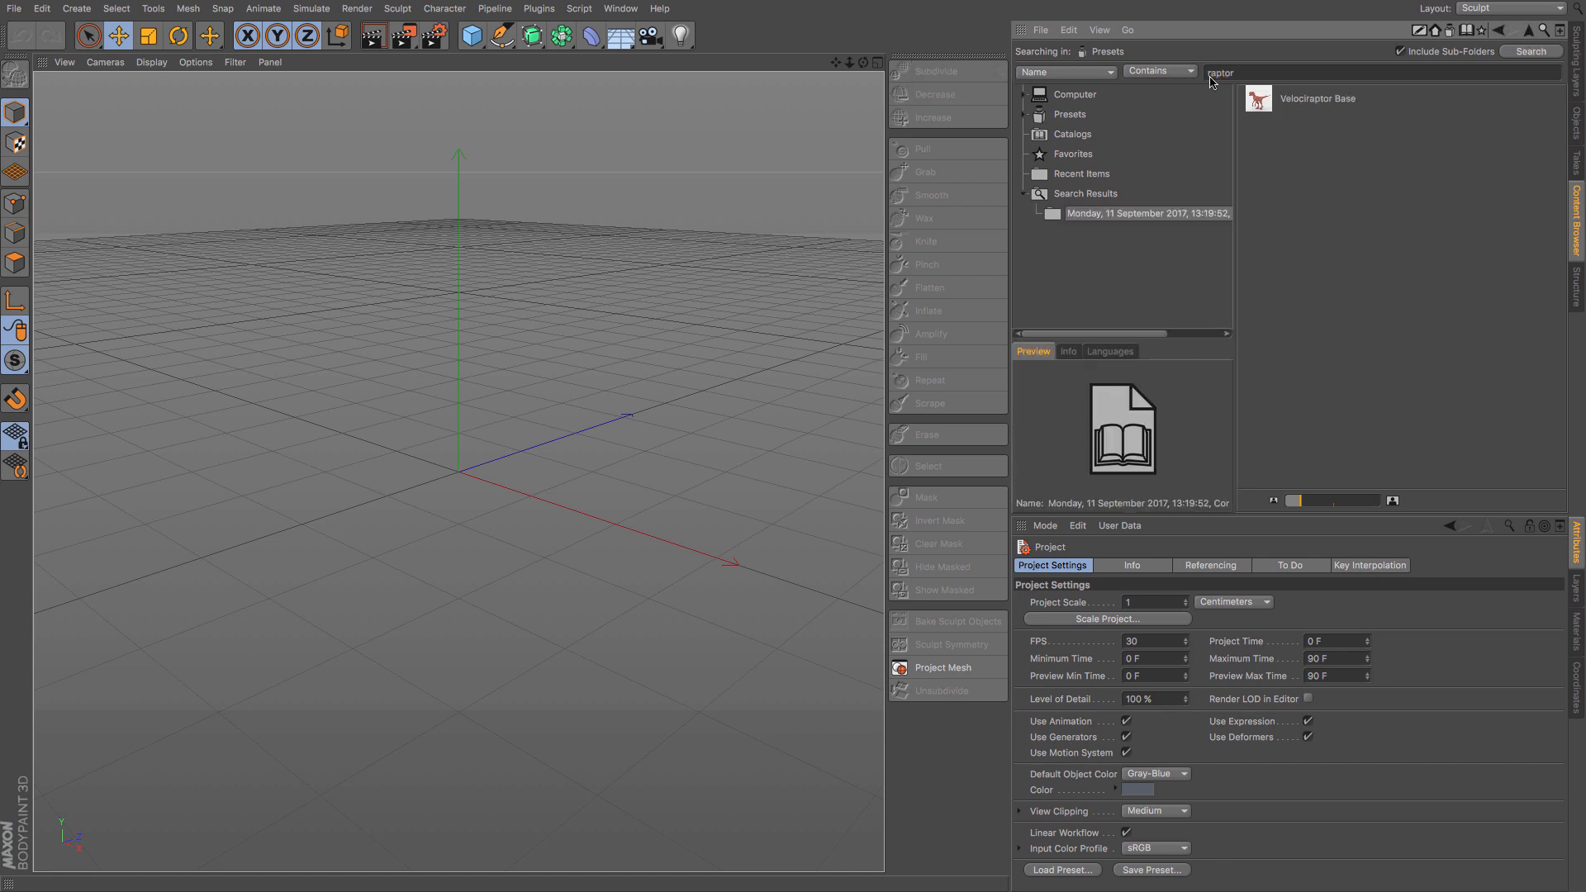
# - Load the Velociraptor Base preset into the scene and frame it in the viewport
pyautogui.doubleClick(1263, 102)
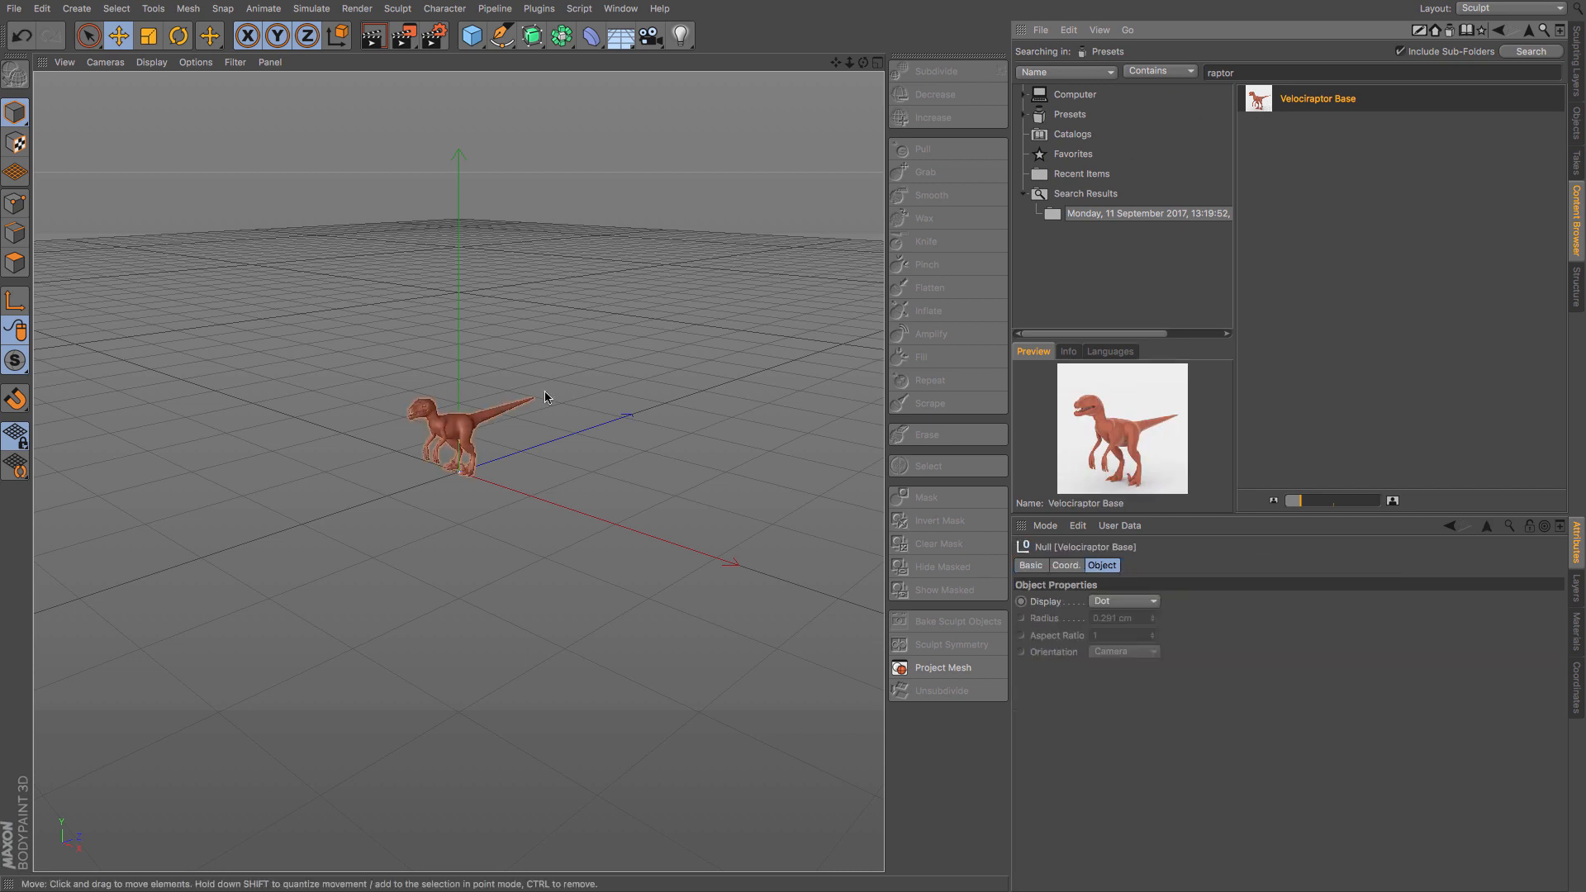
pyautogui.press('o')
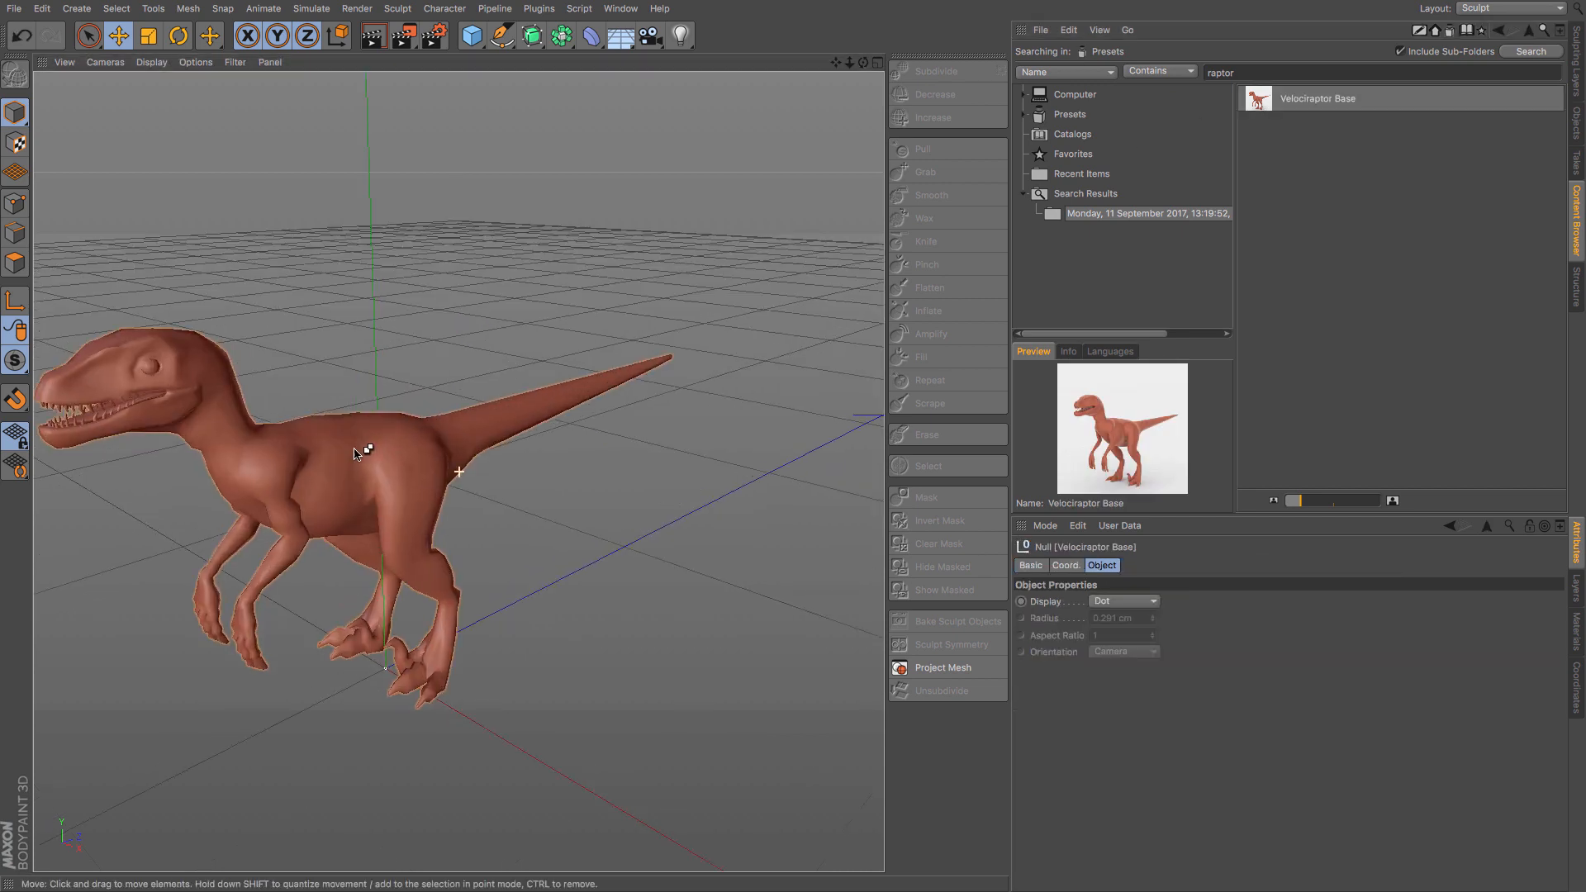
pyautogui.scroll(3, 355, 453)
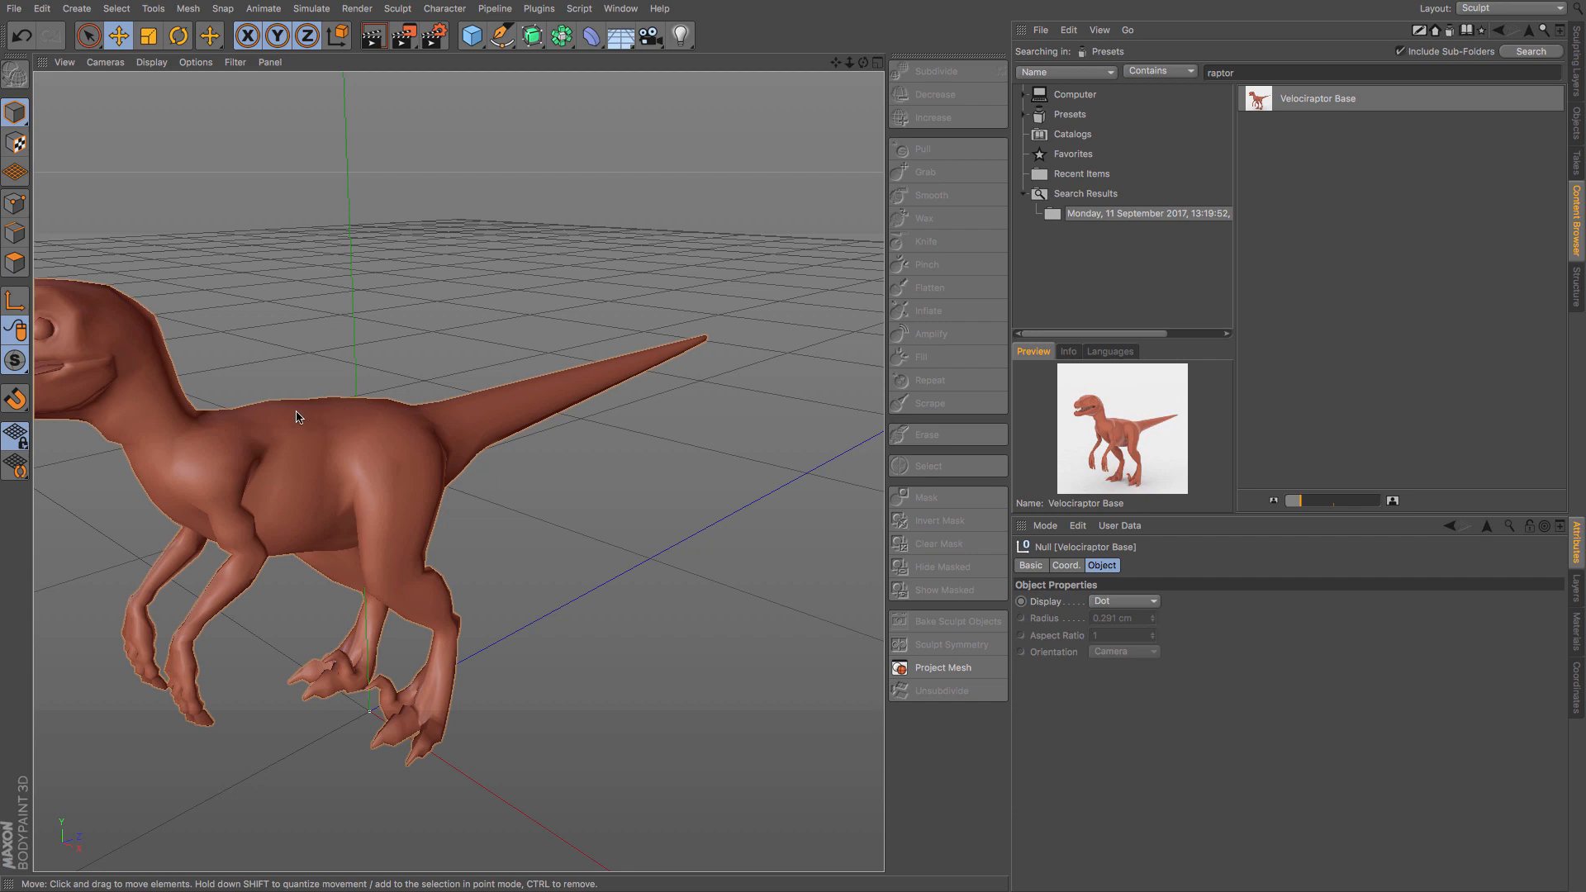
pyautogui.keyDown('alt'); pyautogui.moveTo(297, 417); pyautogui.dragTo(615, 345); pyautogui.keyUp('alt')
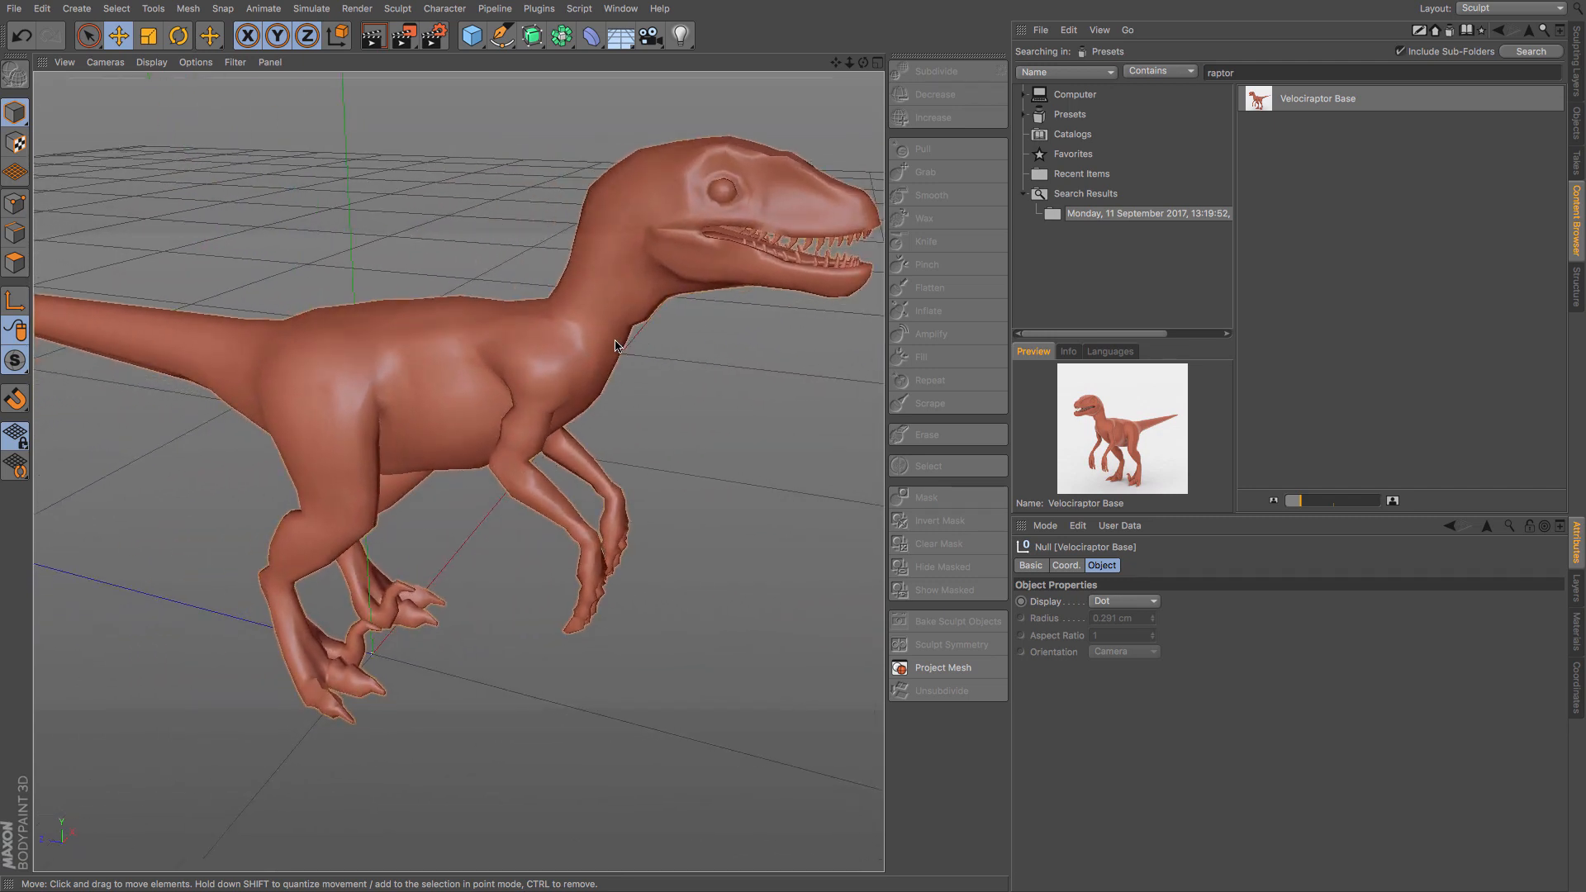
pyautogui.scroll(-3, 619, 343)
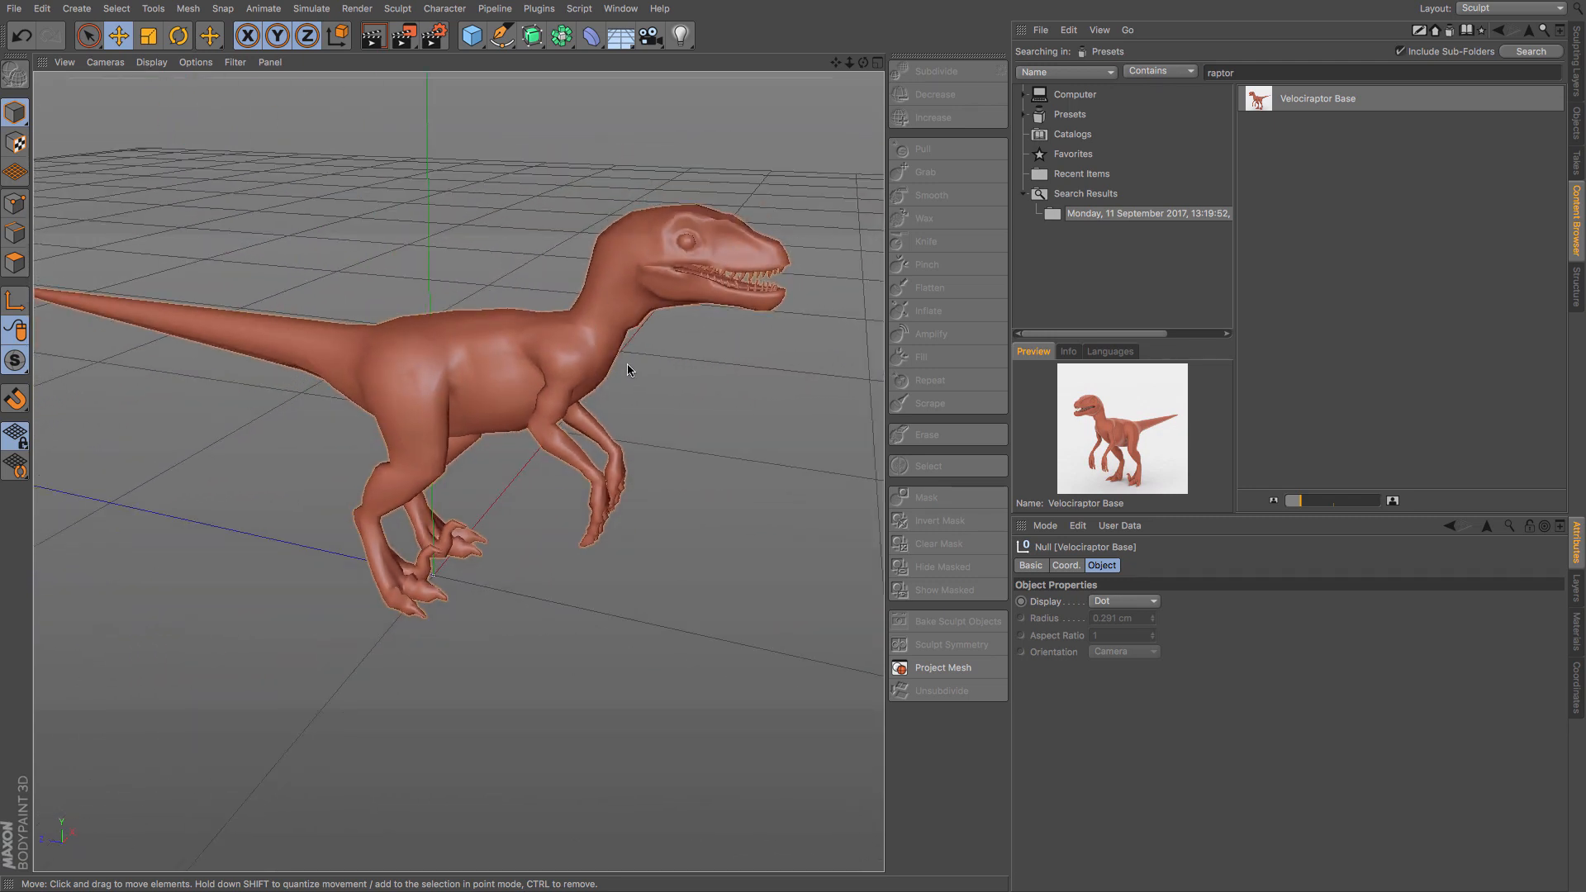
# - Examine the raptor's mesh from several angles in Polygon mode with Gouraud Shading (Lines), and restore plain Gouraud Shading
pyautogui.click(15, 263)
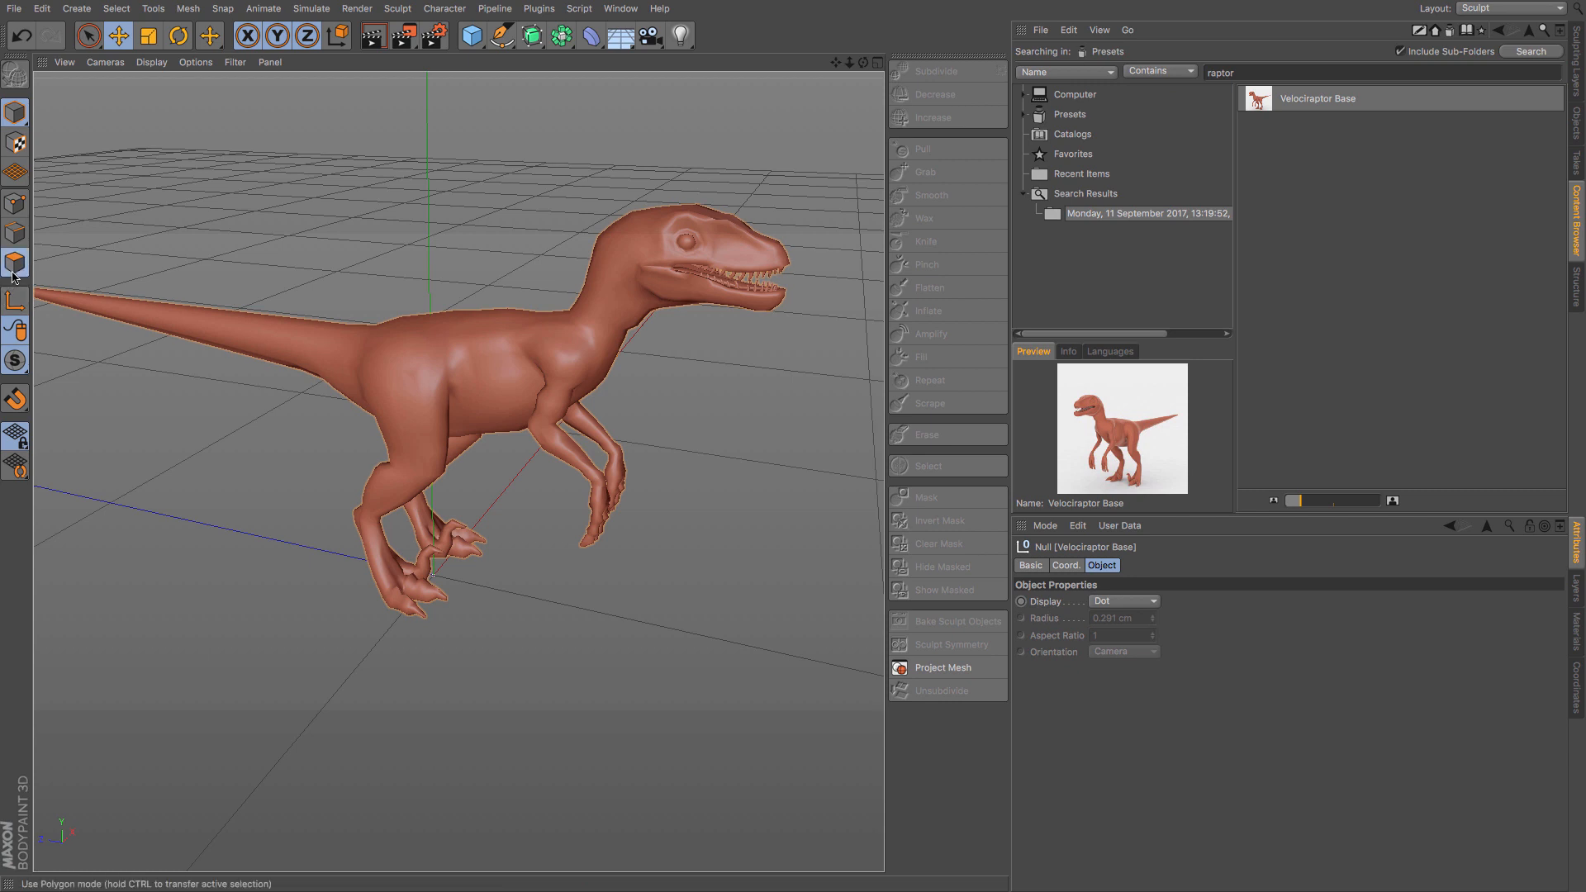
pyautogui.click(138, 64)
pyautogui.click(154, 106)
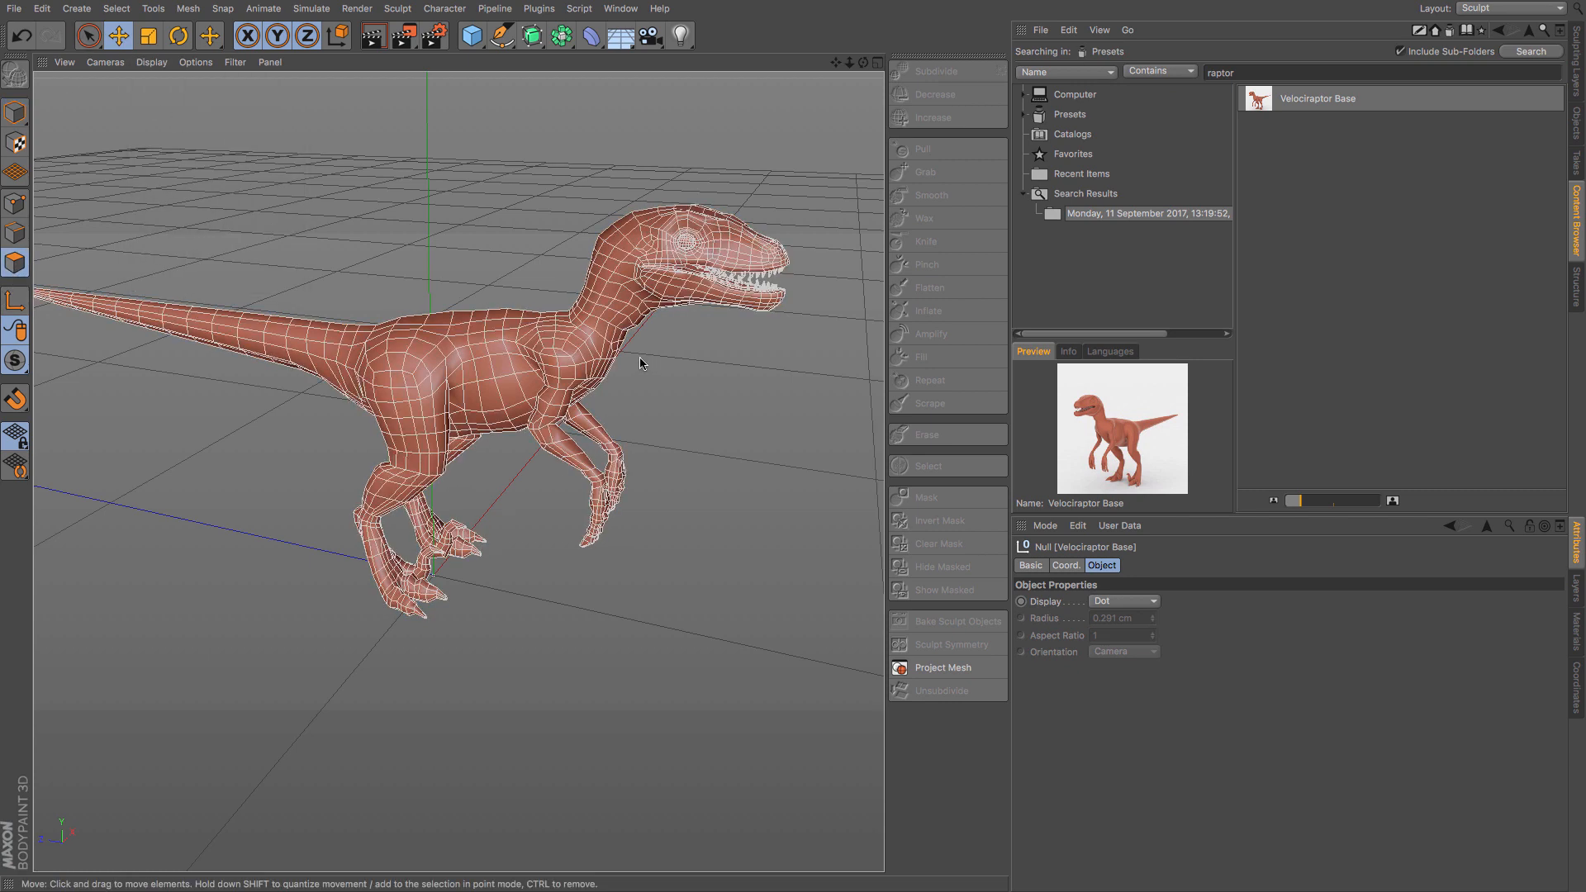
pyautogui.keyDown('alt'); pyautogui.moveTo(615, 346); pyautogui.dragTo(556, 347); pyautogui.keyUp('alt')
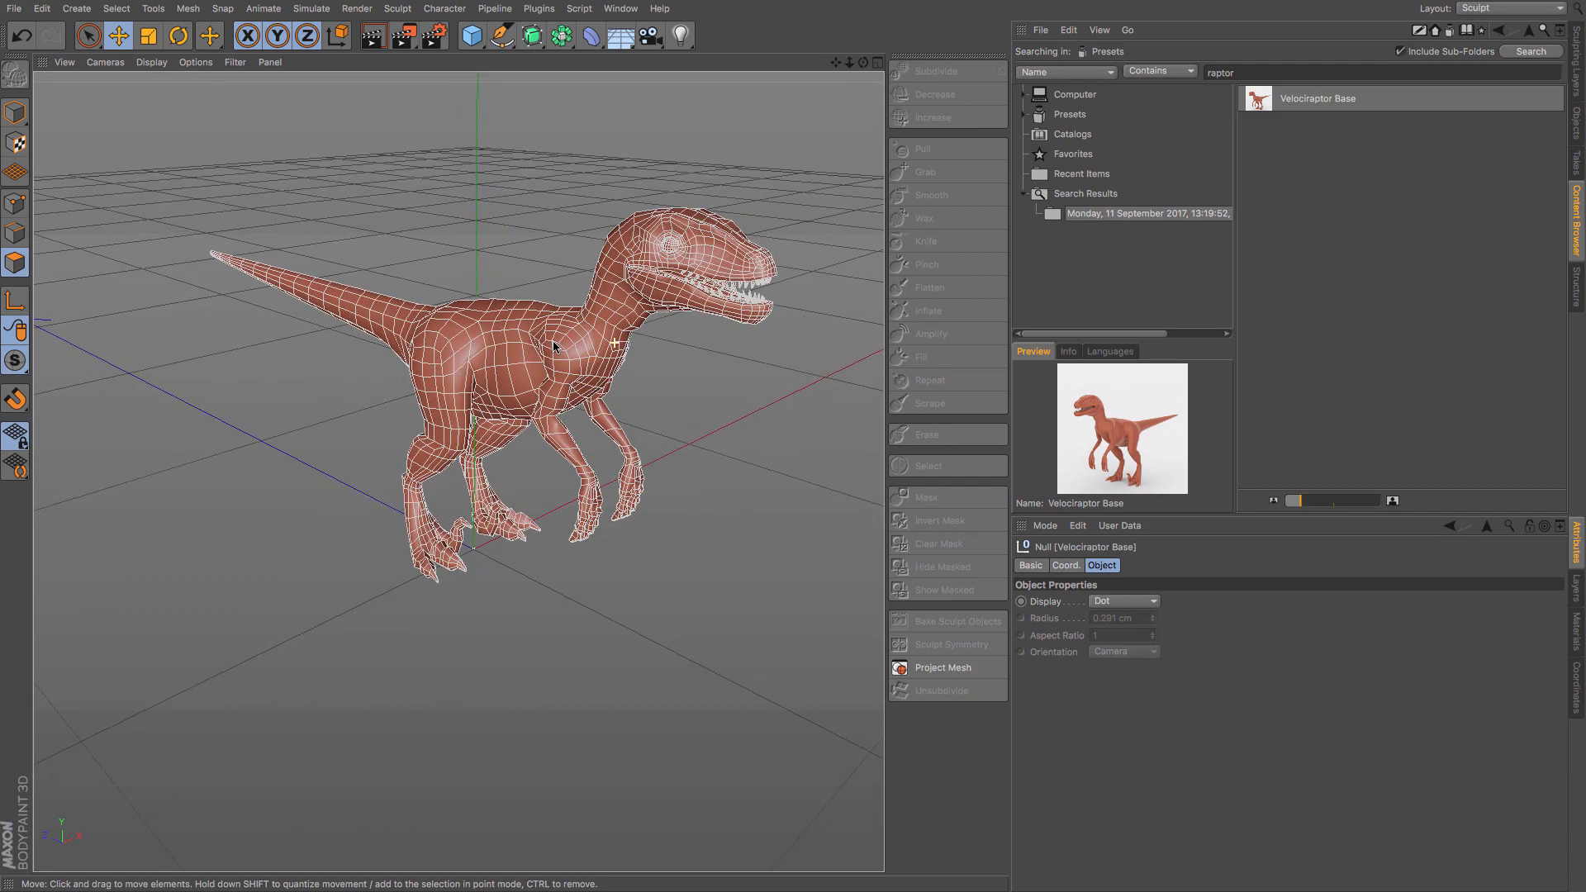
pyautogui.scroll(5, 640, 328)
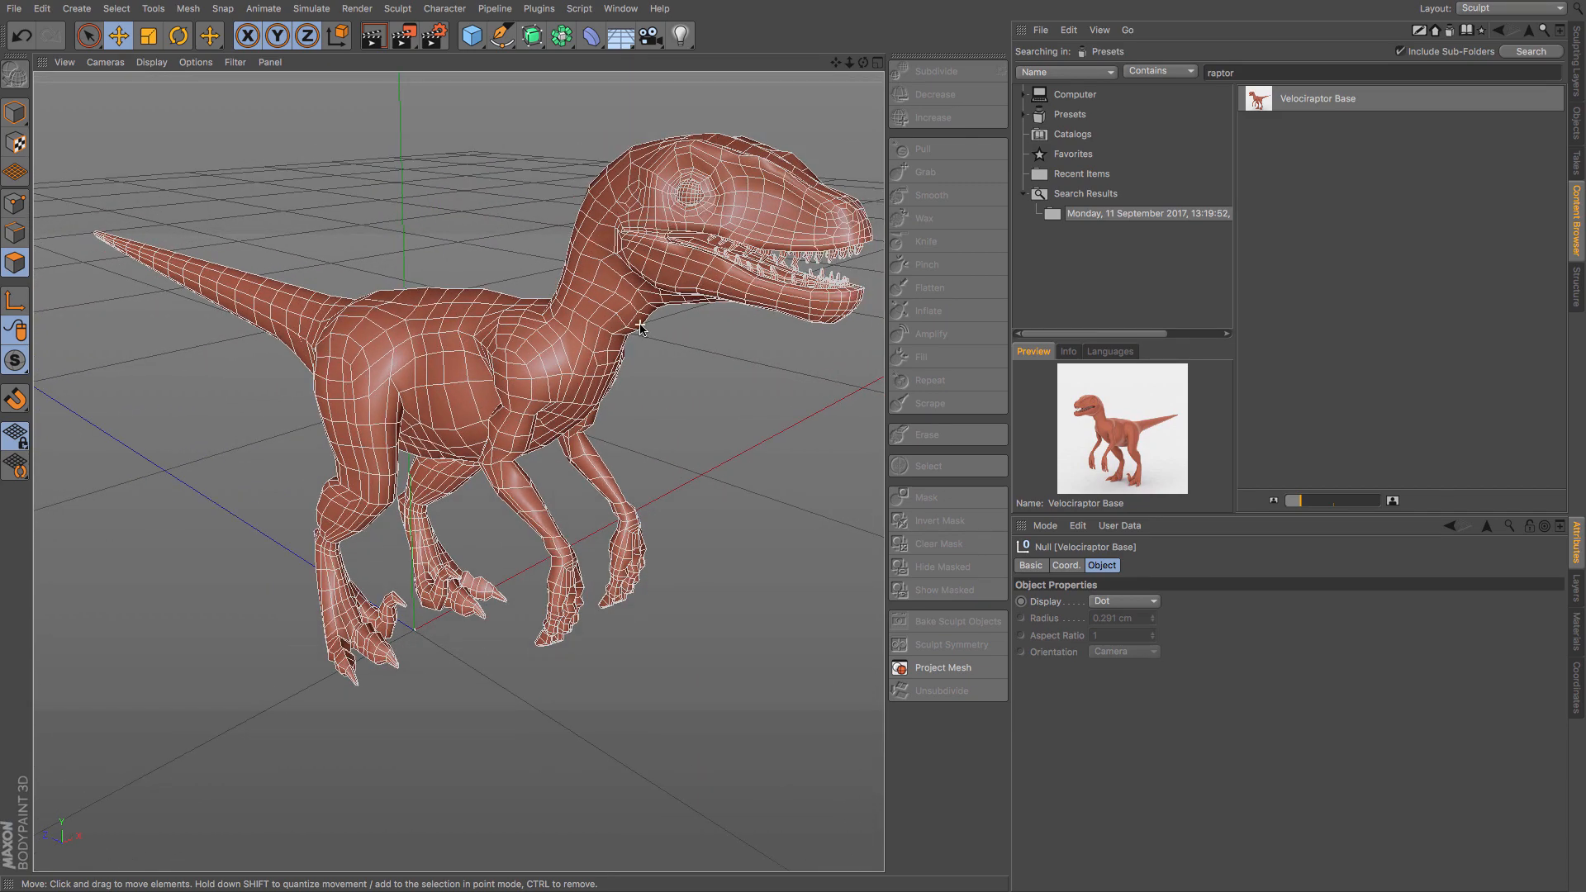
pyautogui.keyDown('alt'); pyautogui.moveTo(627, 325); pyautogui.dragTo(530, 326); pyautogui.keyUp('alt')
pyautogui.scroll(-3, 668, 347)
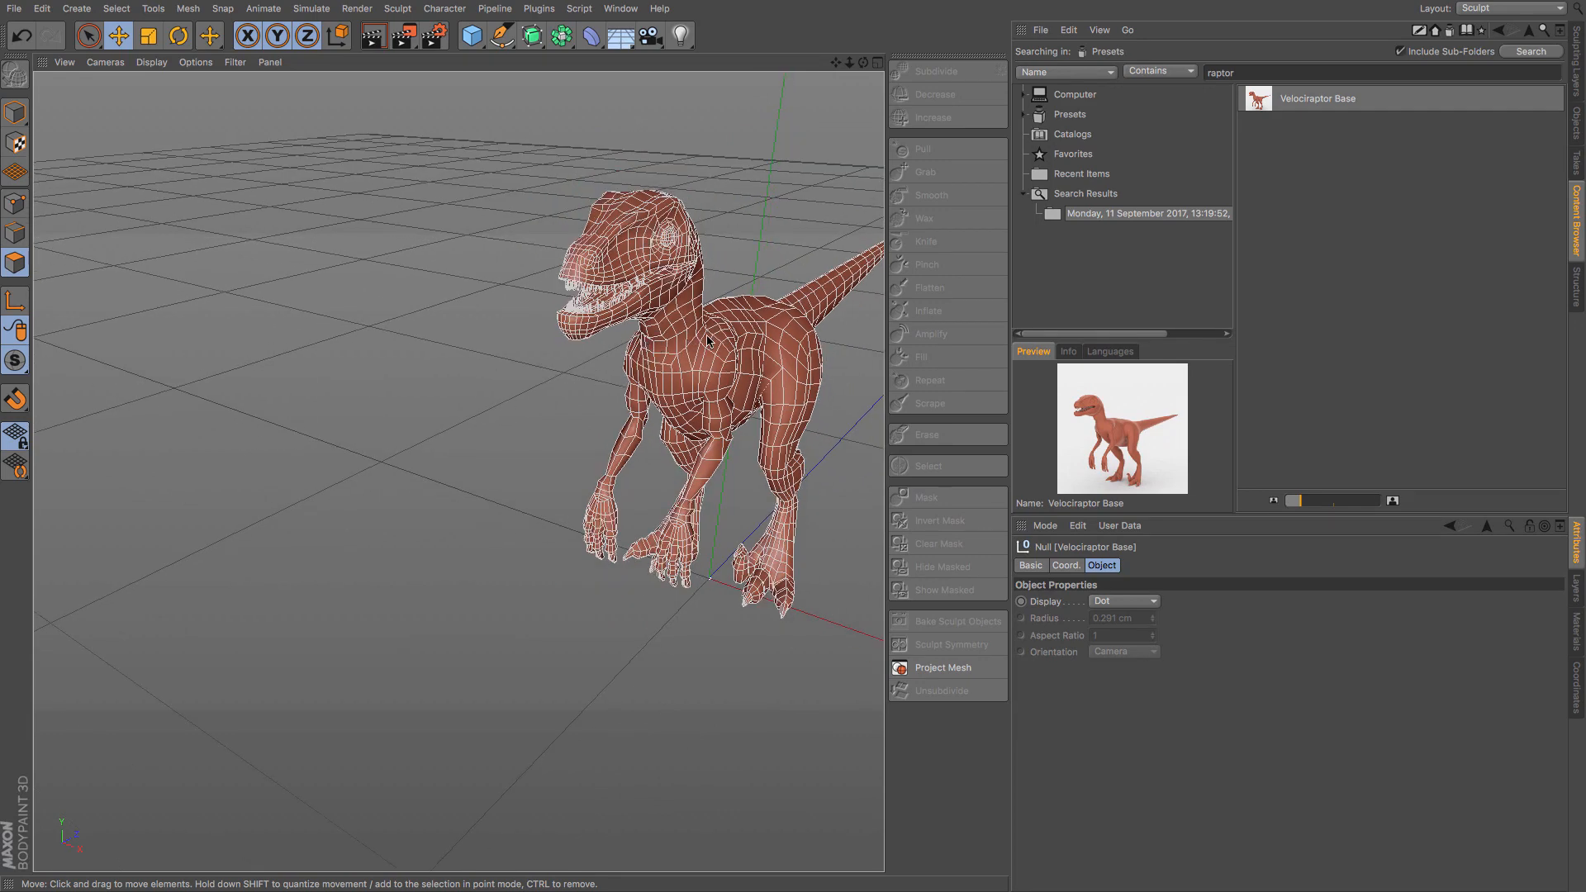
pyautogui.scroll(-2, 715, 340)
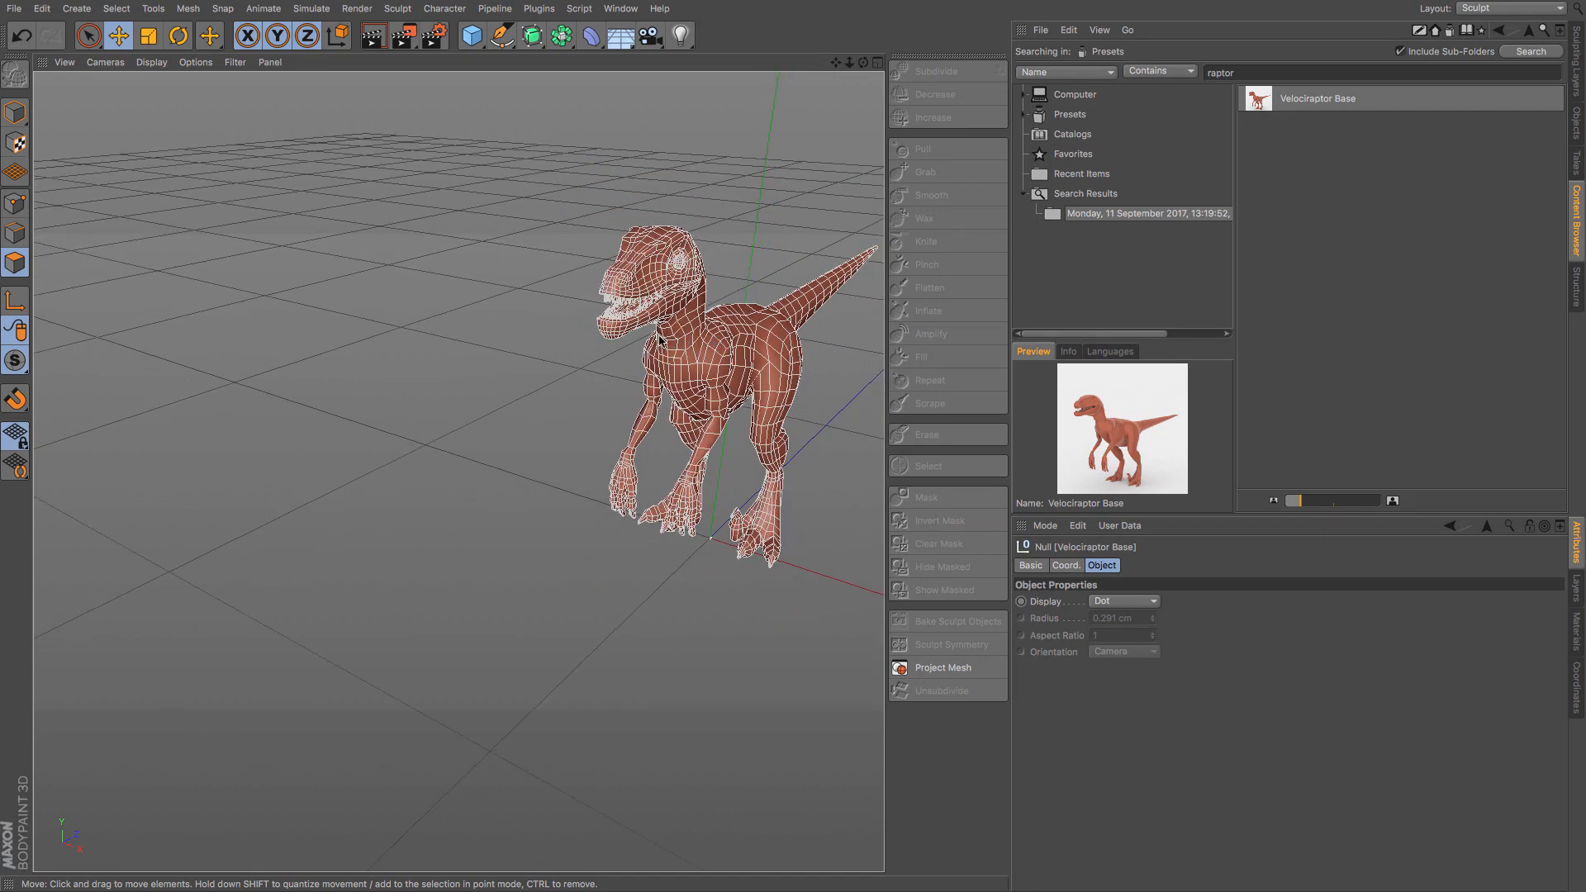
pyautogui.scroll(1, 659, 338)
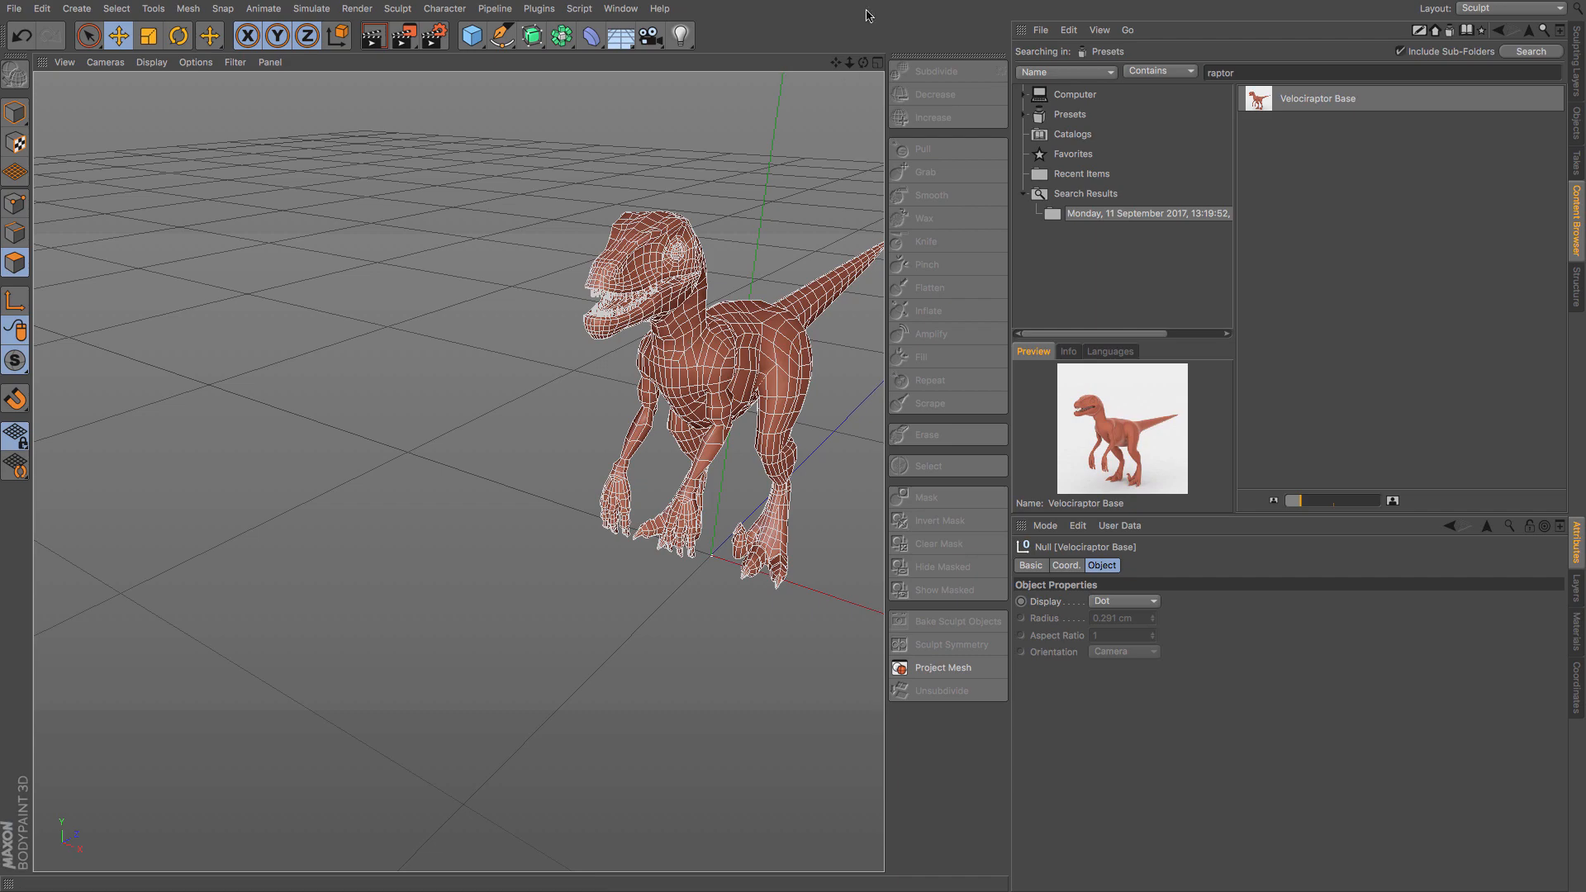
pyautogui.moveTo(836, 62); pyautogui.dragTo(599, 70)
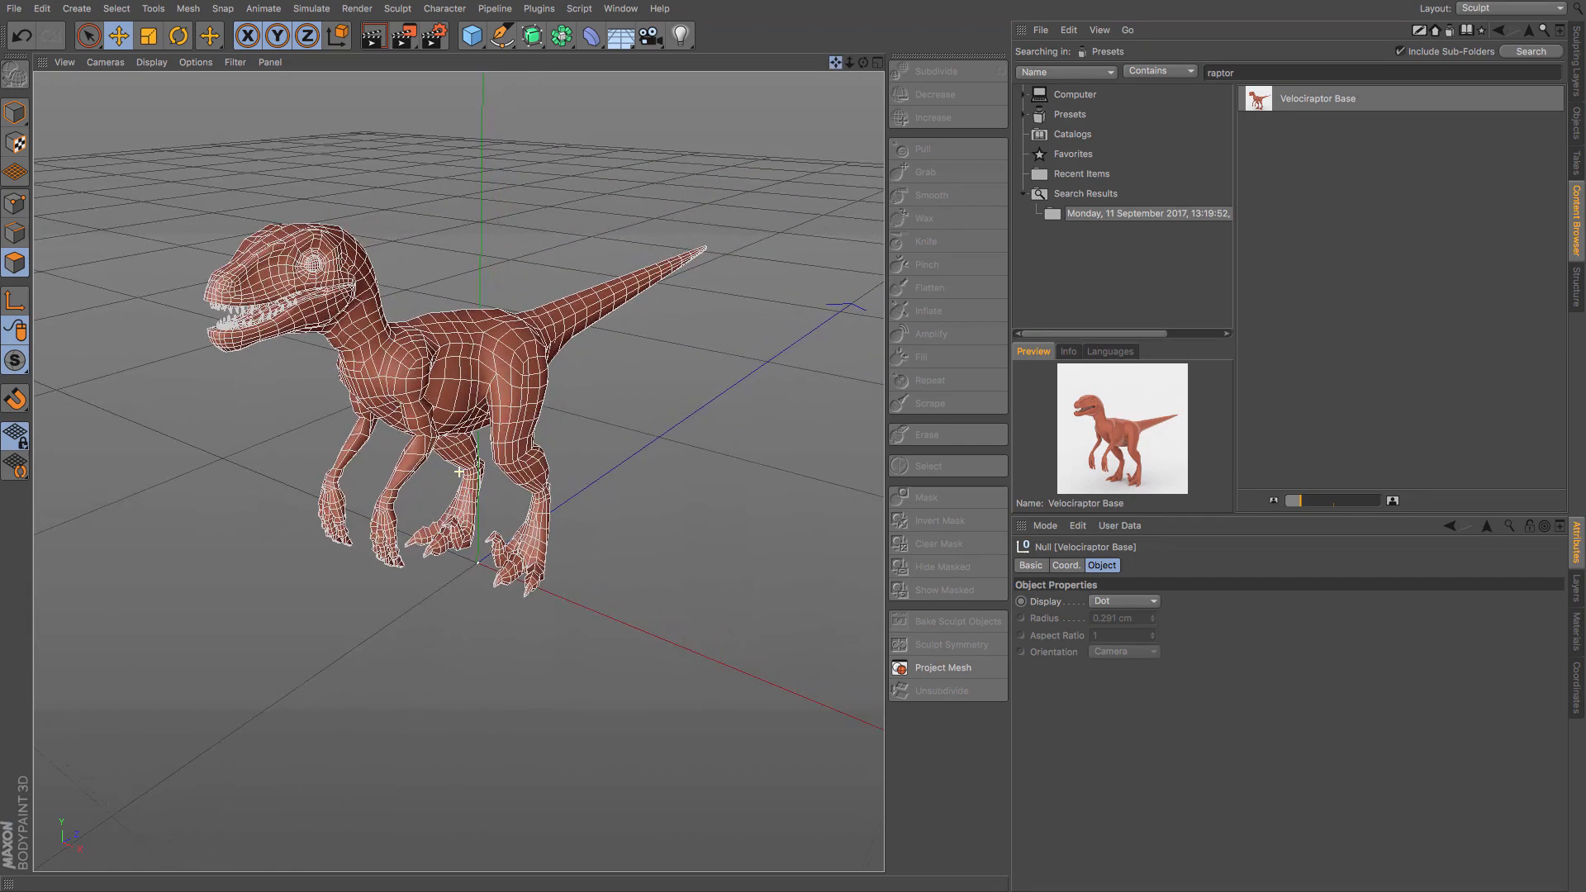
pyautogui.moveTo(863, 62); pyautogui.dragTo(830, 69)
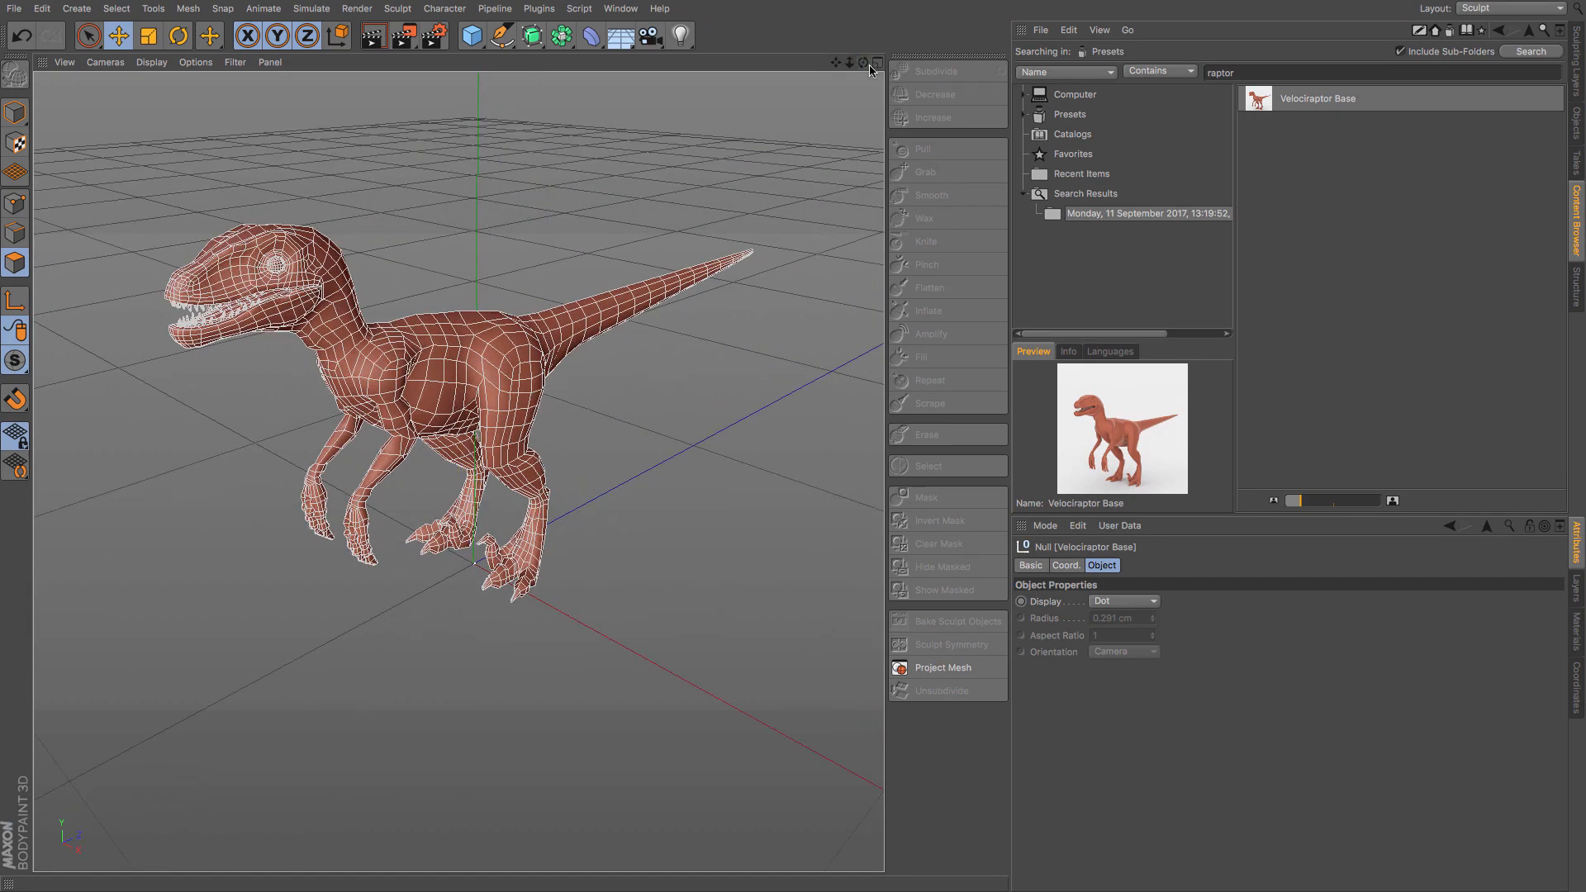
pyautogui.click(151, 62)
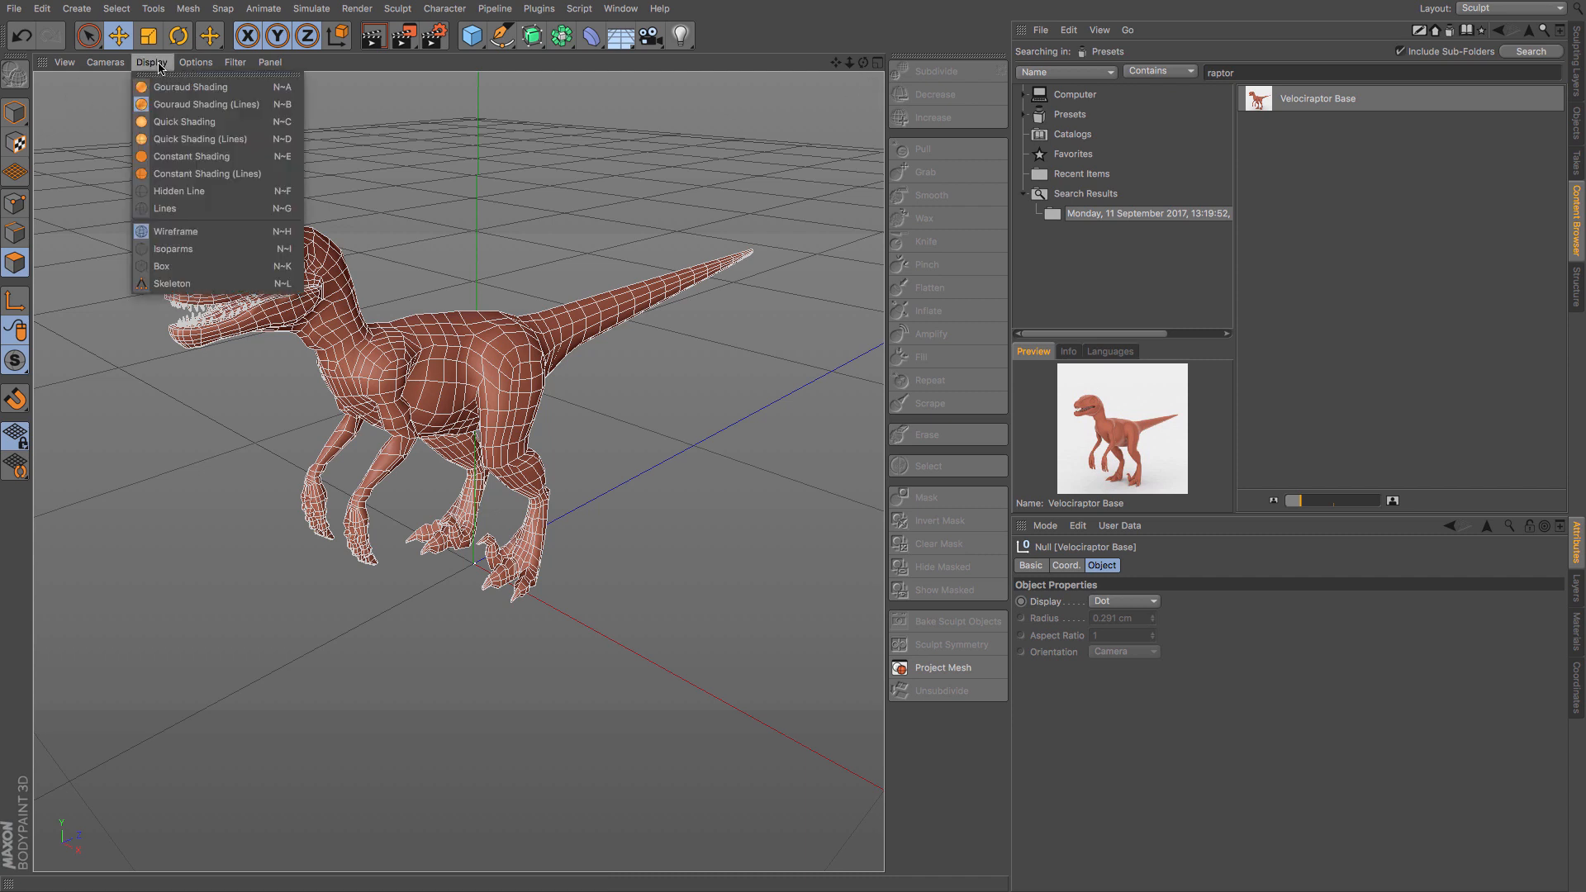
pyautogui.click(165, 80)
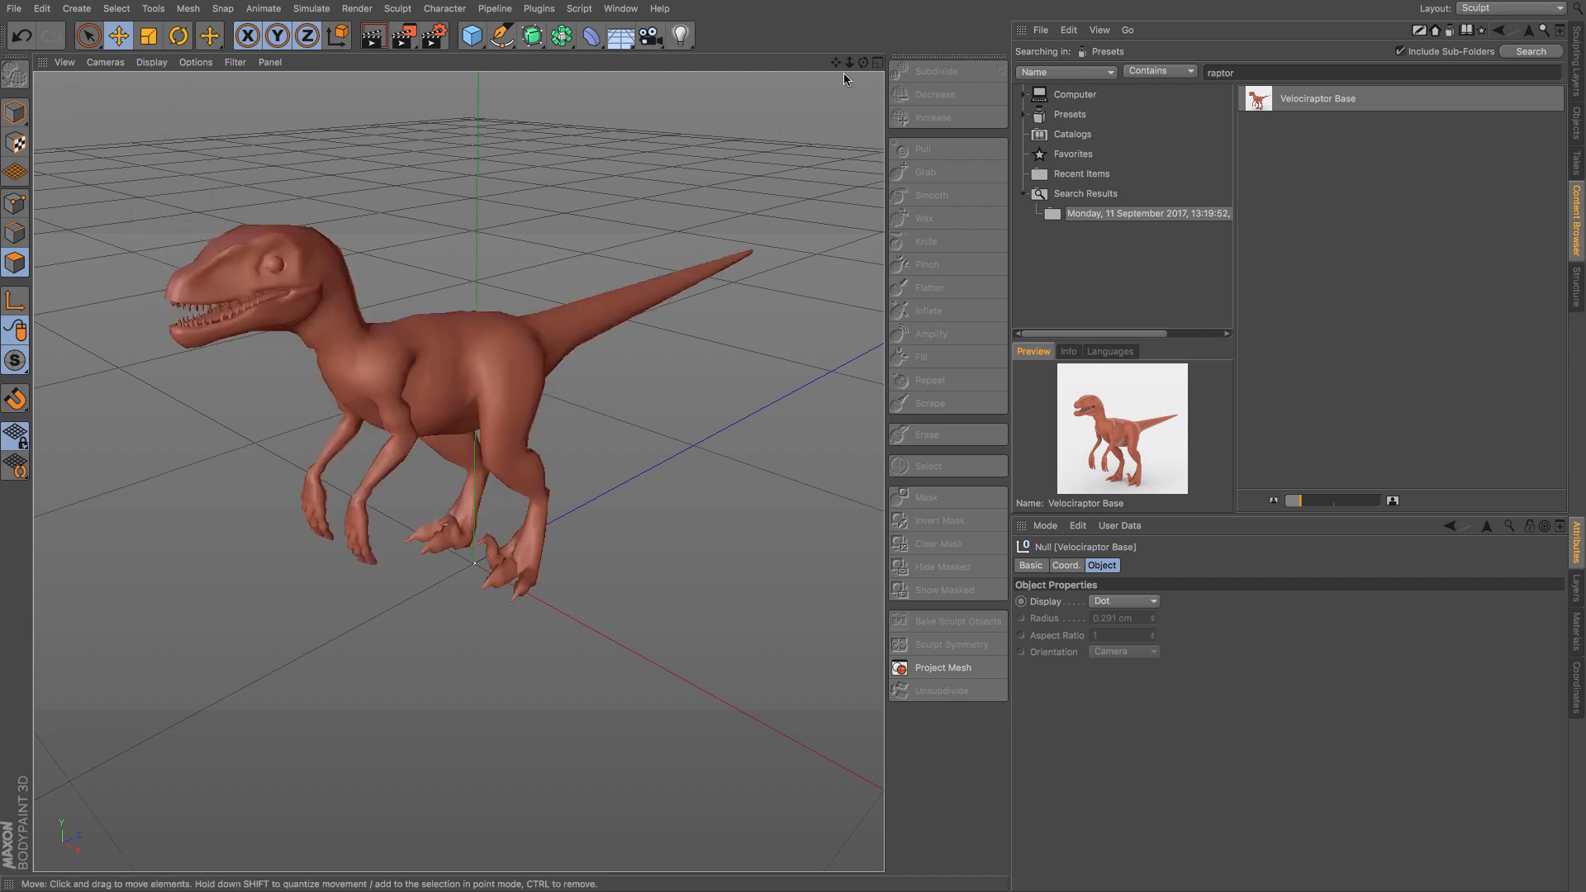
# - Expand the Velociraptor Base hierarchy, go through its parts and select the Body object
pyautogui.click(1574, 60)
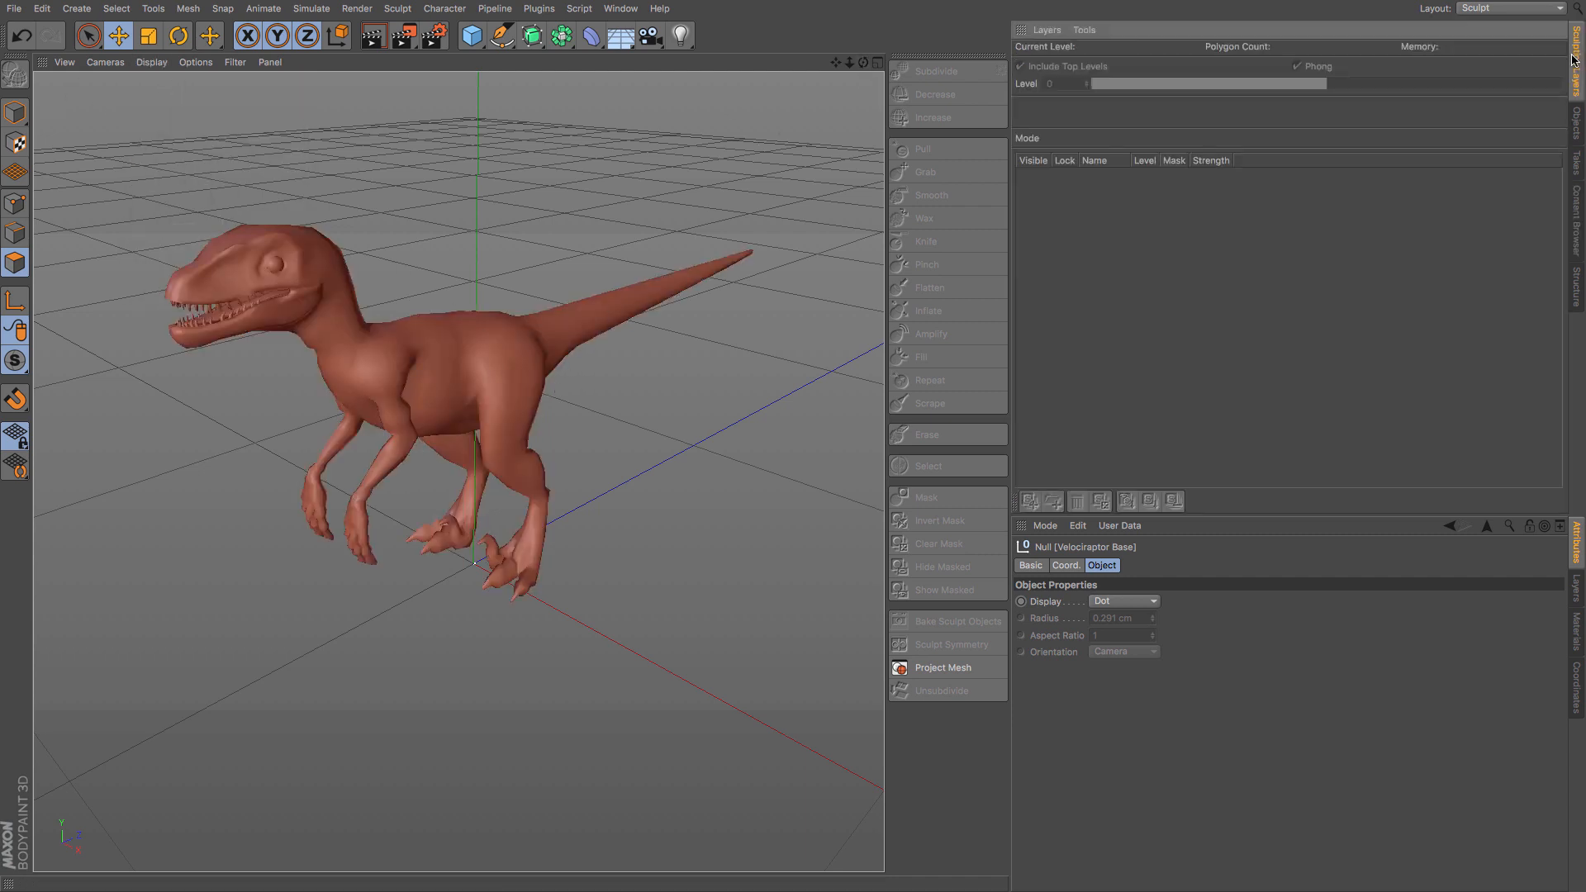
pyautogui.click(1576, 134)
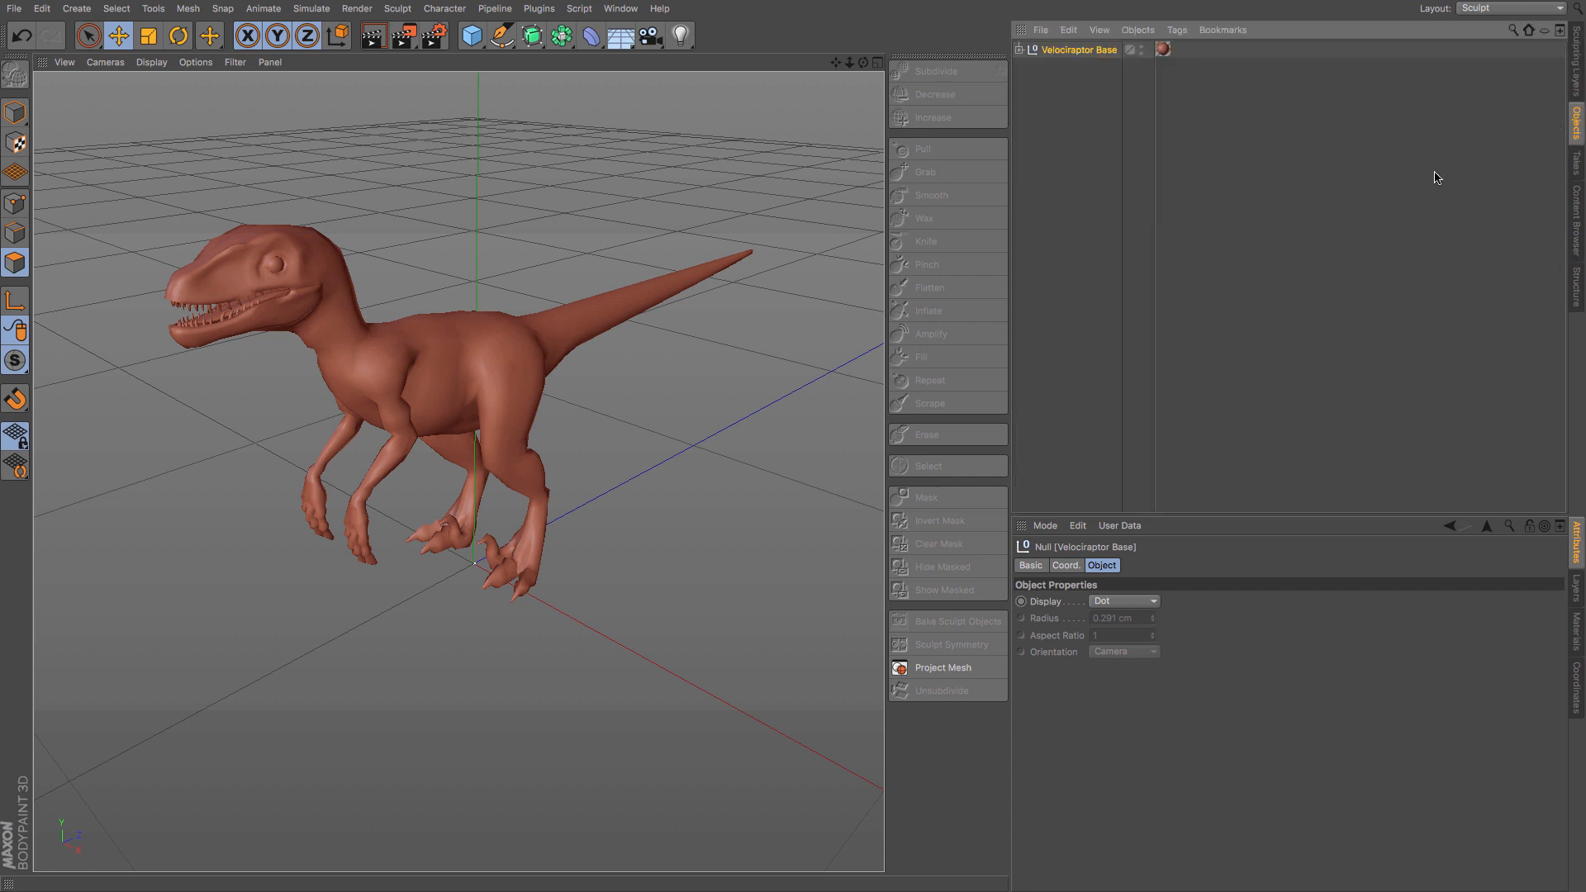
pyautogui.click(1019, 50)
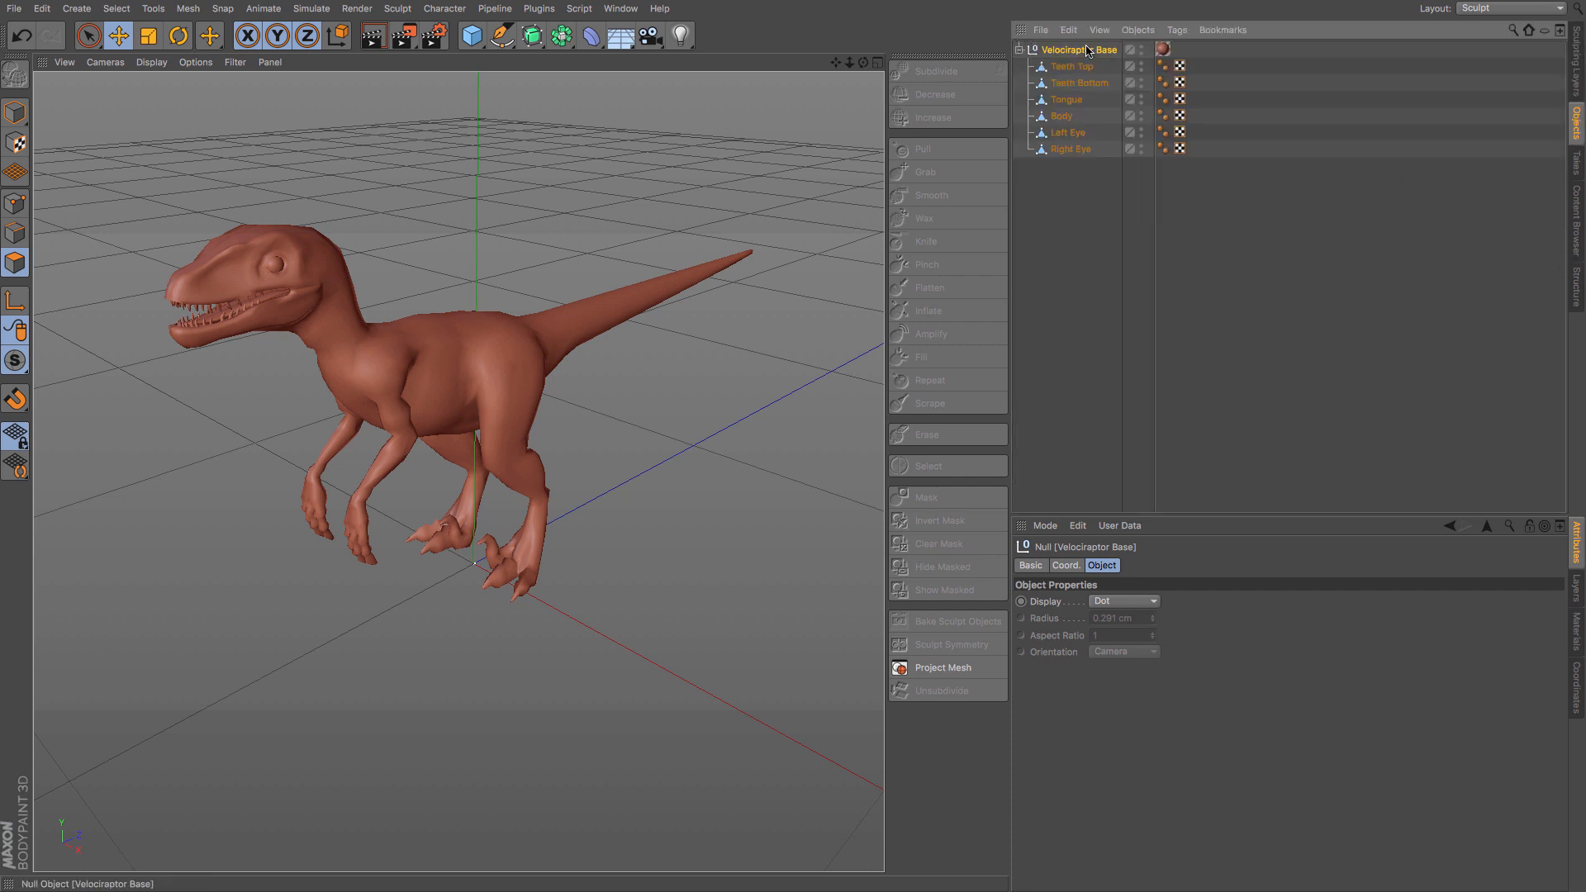
pyautogui.click(1074, 67)
pyautogui.click(1074, 83)
pyautogui.click(1066, 99)
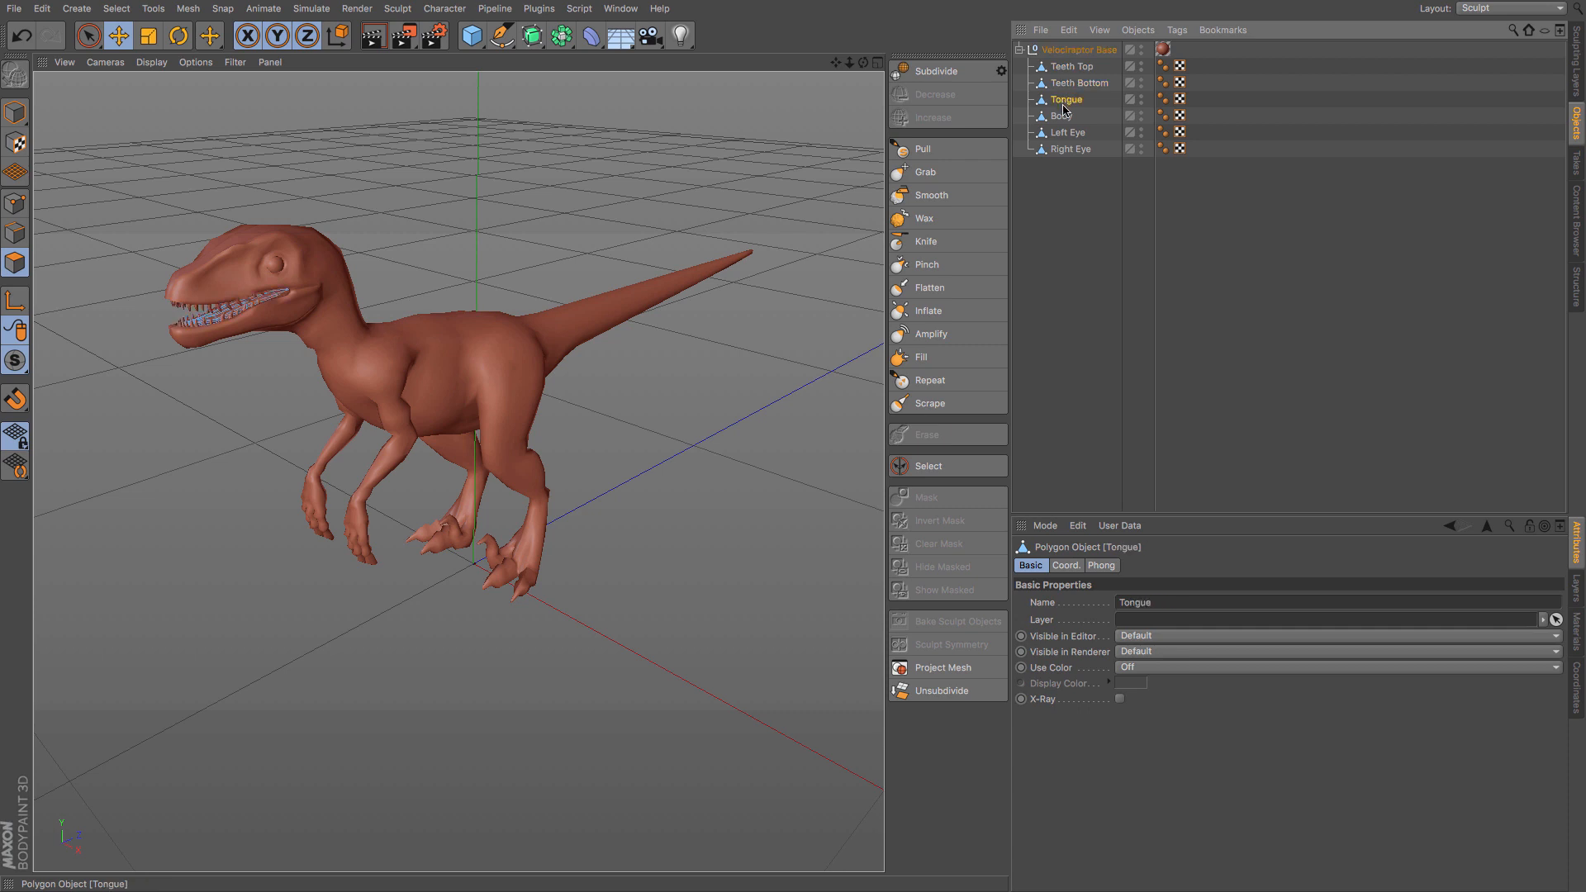
pyautogui.click(1062, 116)
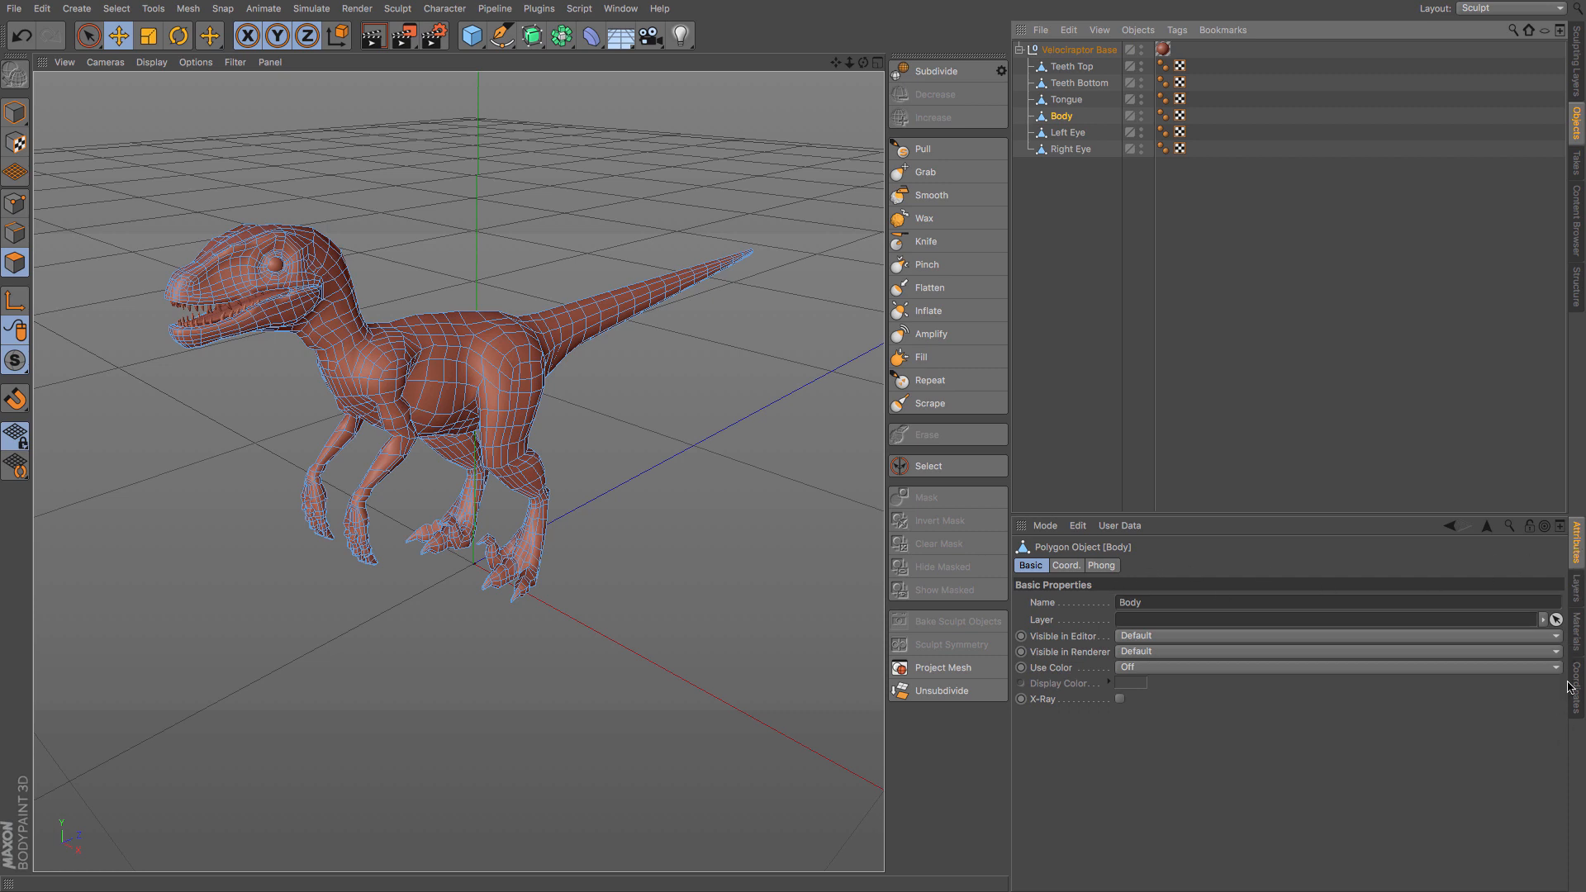
# - Turn the Body into a sculpt object with a first Subdivide and check its tag in the object hierarchy
pyautogui.click(1576, 39)
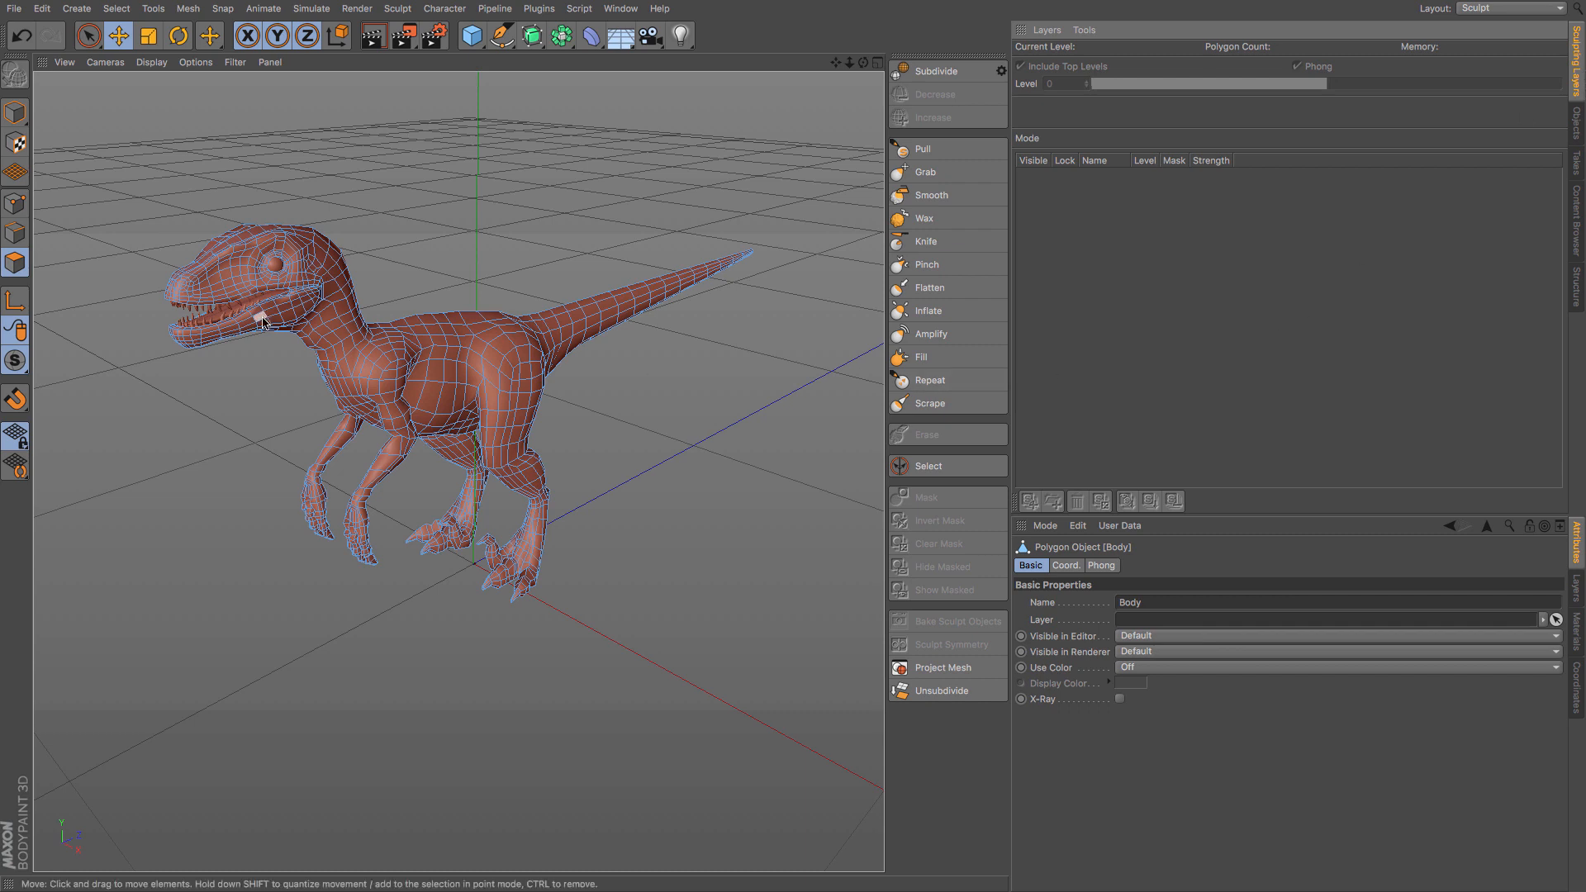
pyautogui.click(935, 72)
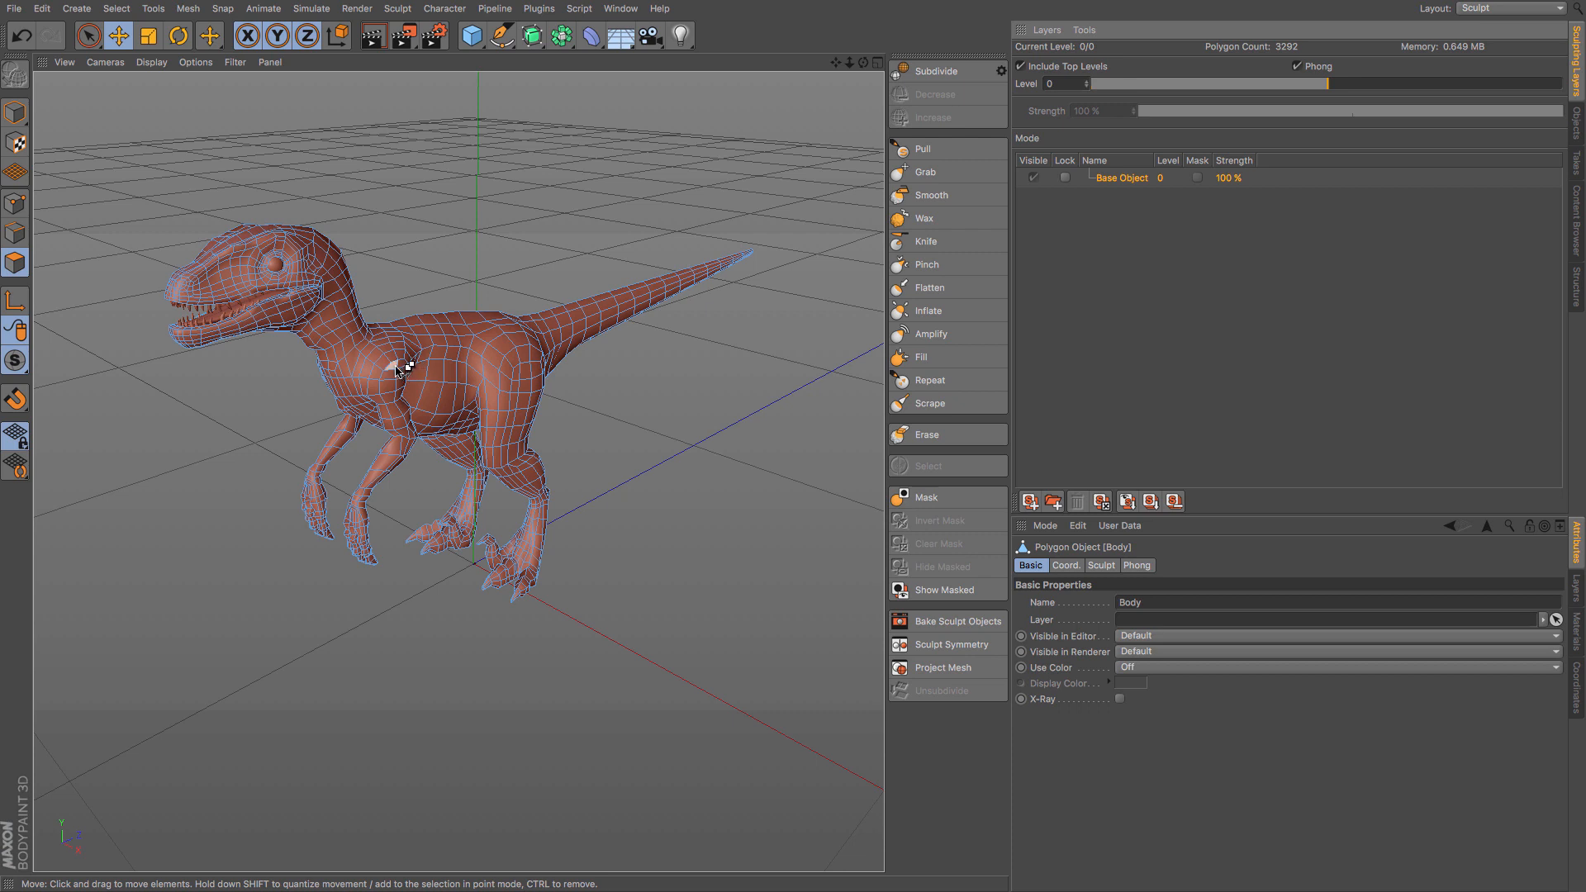
pyautogui.click(1576, 125)
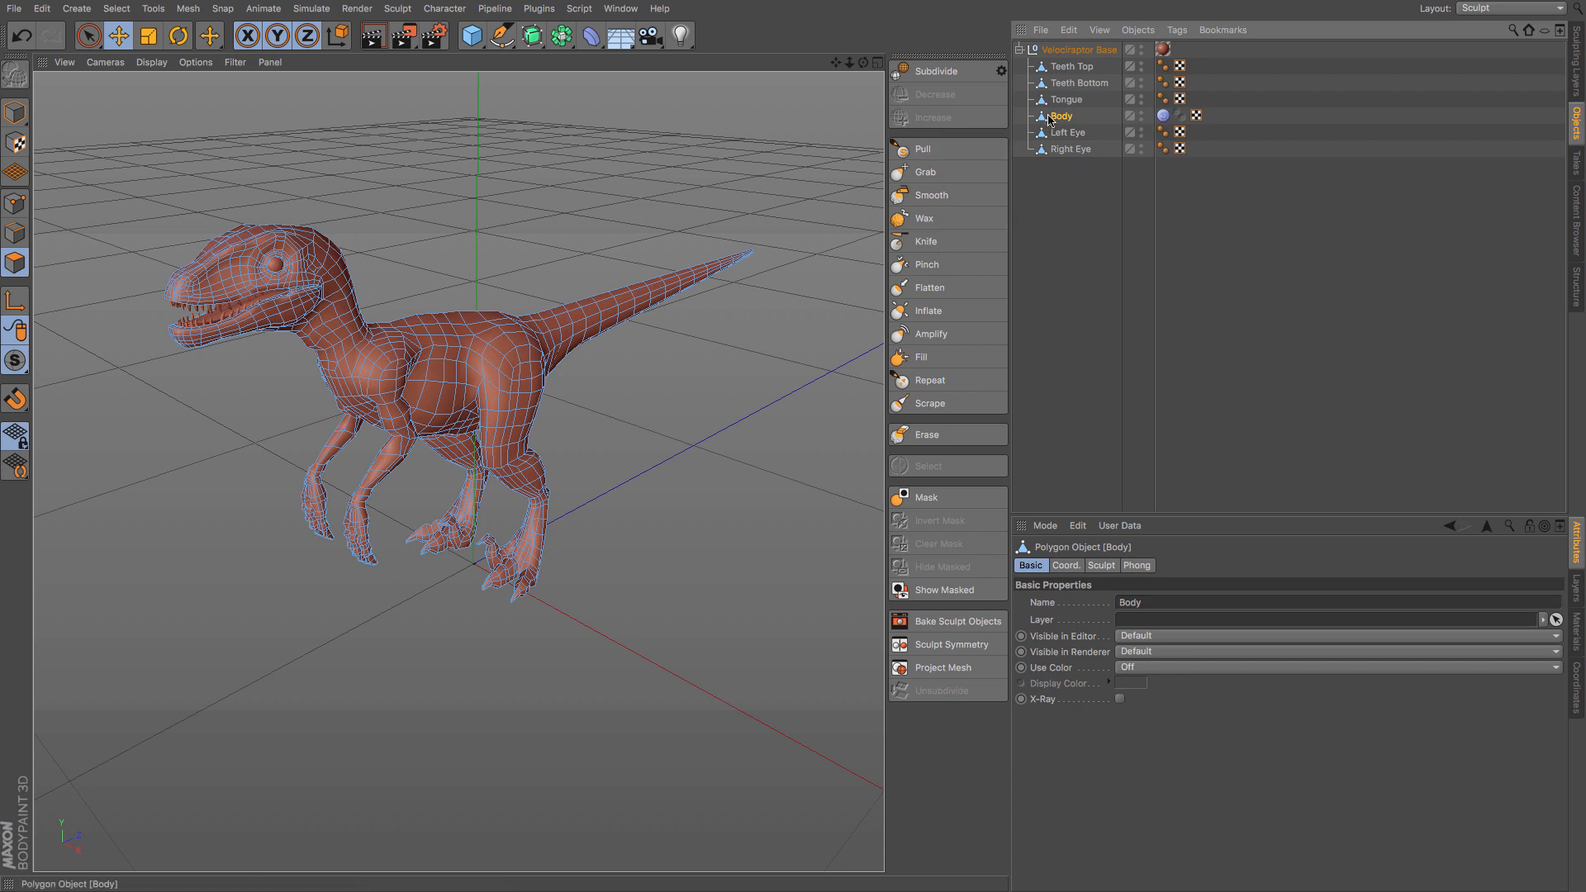
# - Subdivide the Body sculpt object up to level 2
pyautogui.click(1579, 59)
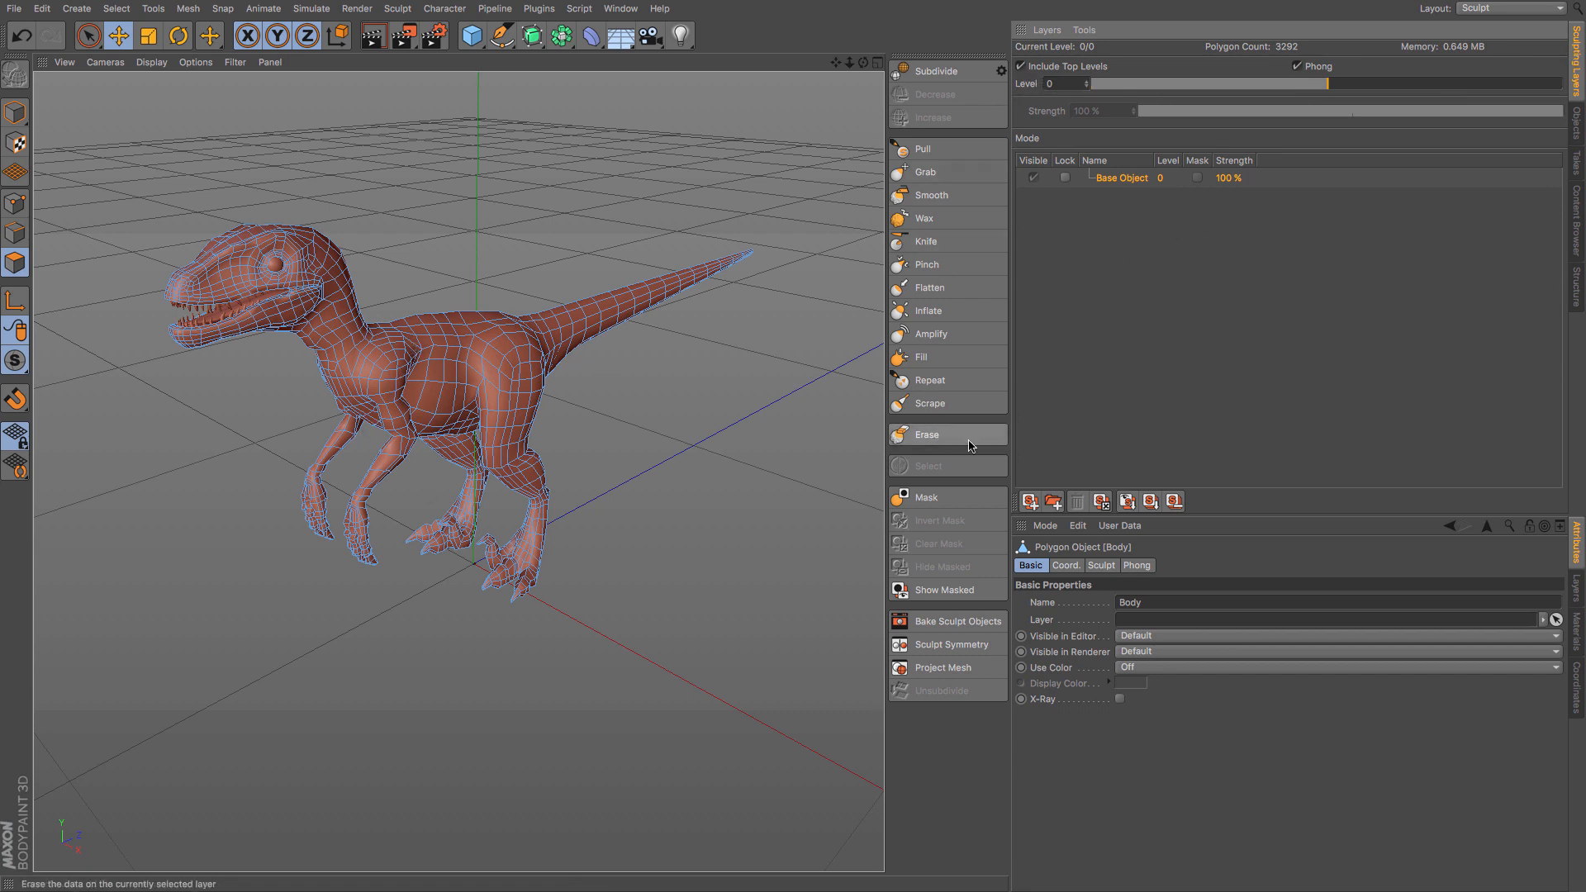
pyautogui.click(934, 73)
pyautogui.click(936, 74)
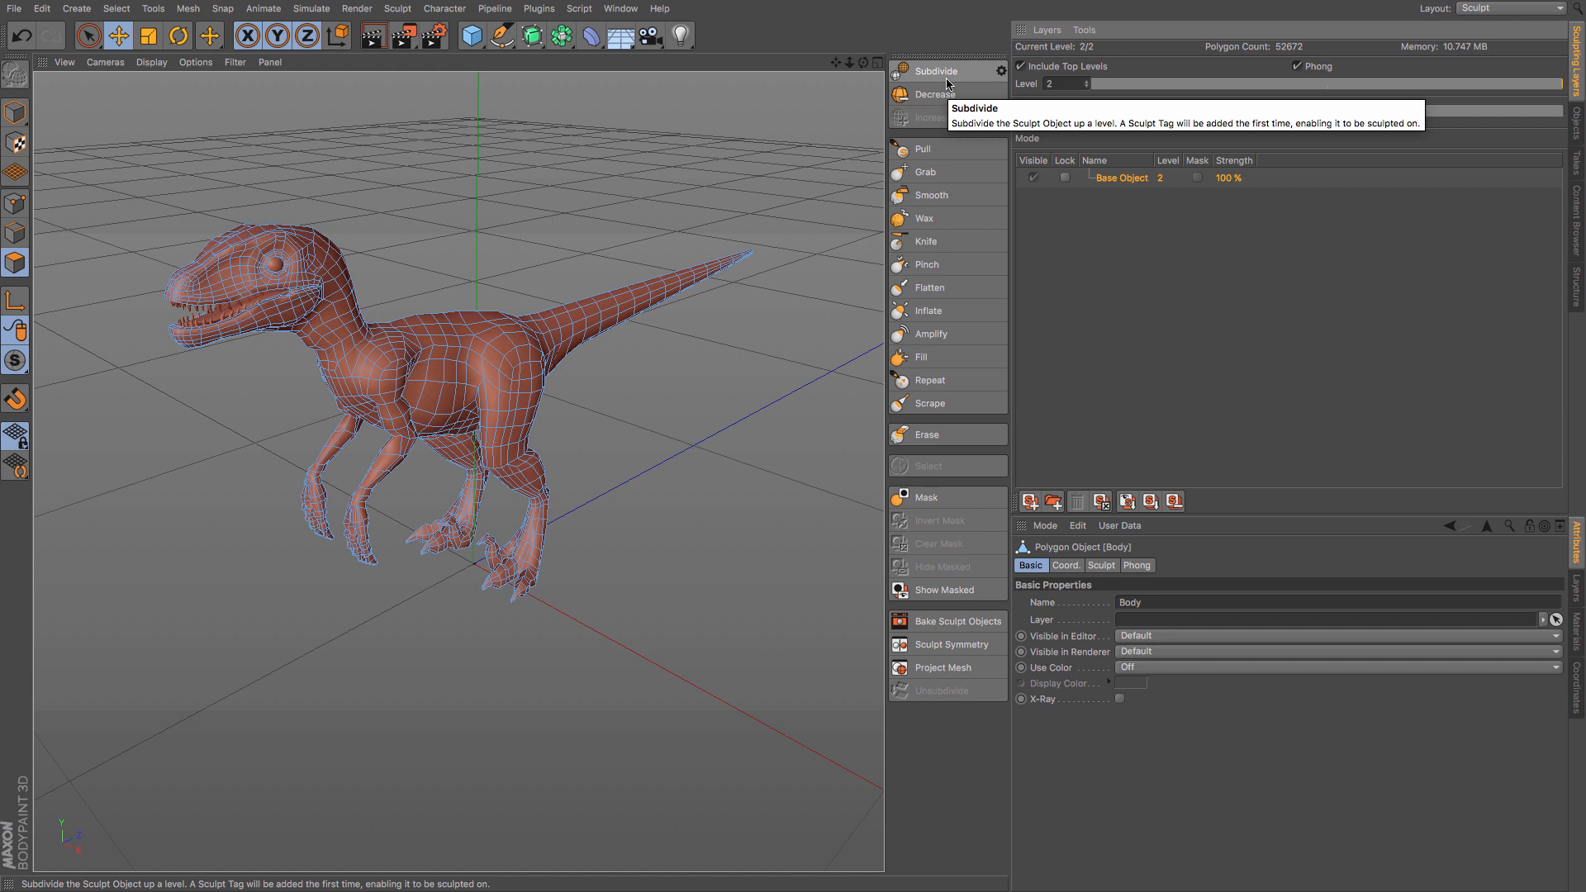
# - Switch to Model mode and lower the Body's current sculpting level to 1
pyautogui.click(20, 115)
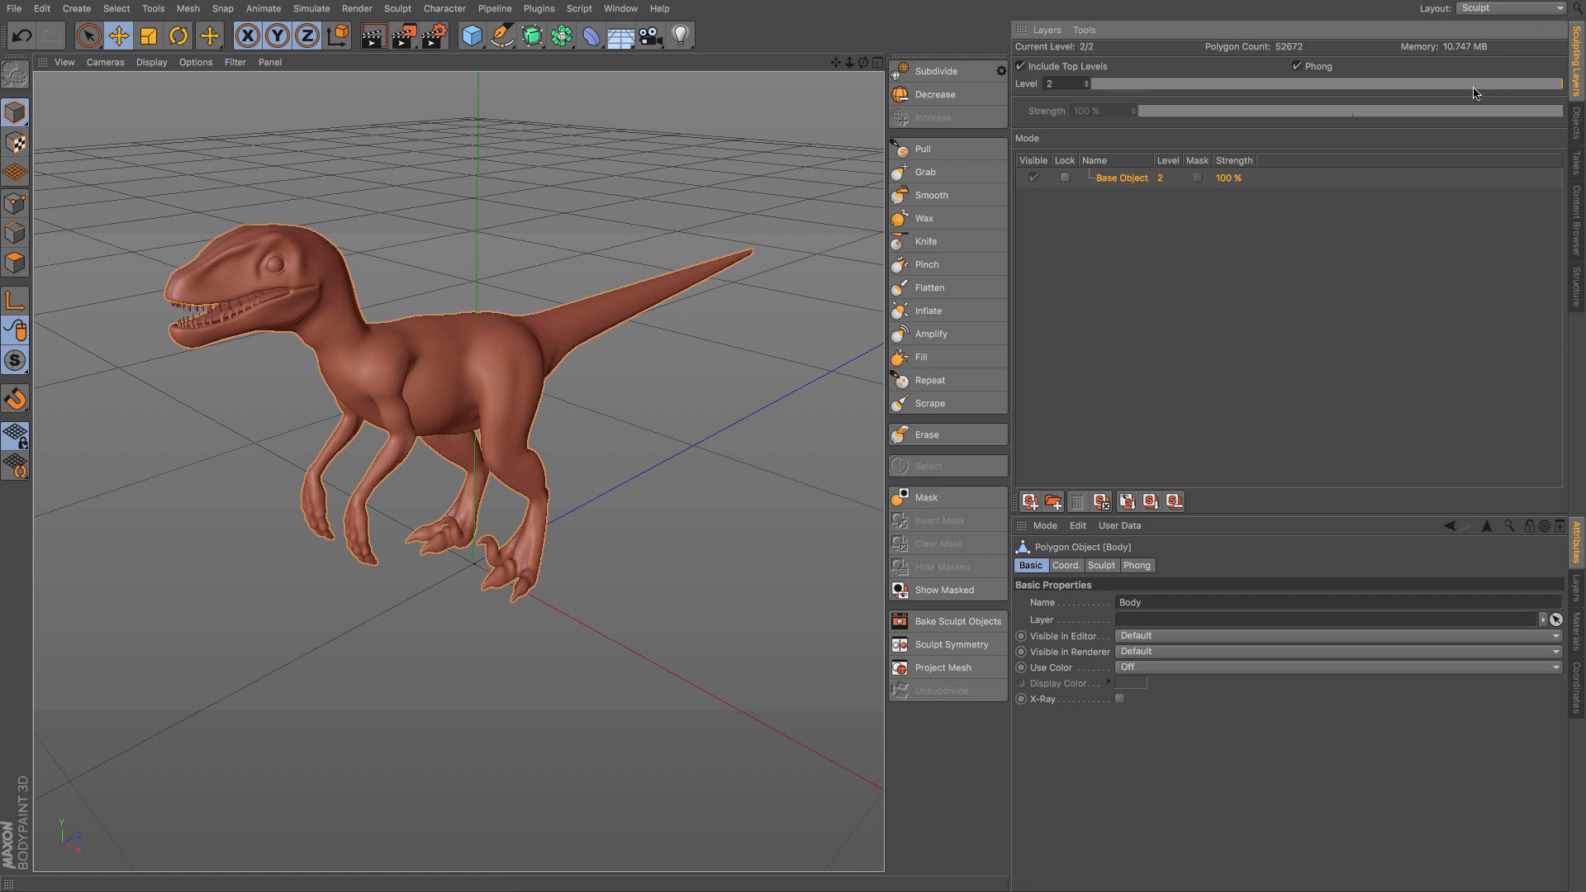
pyautogui.moveTo(1558, 89); pyautogui.dragTo(1437, 94)
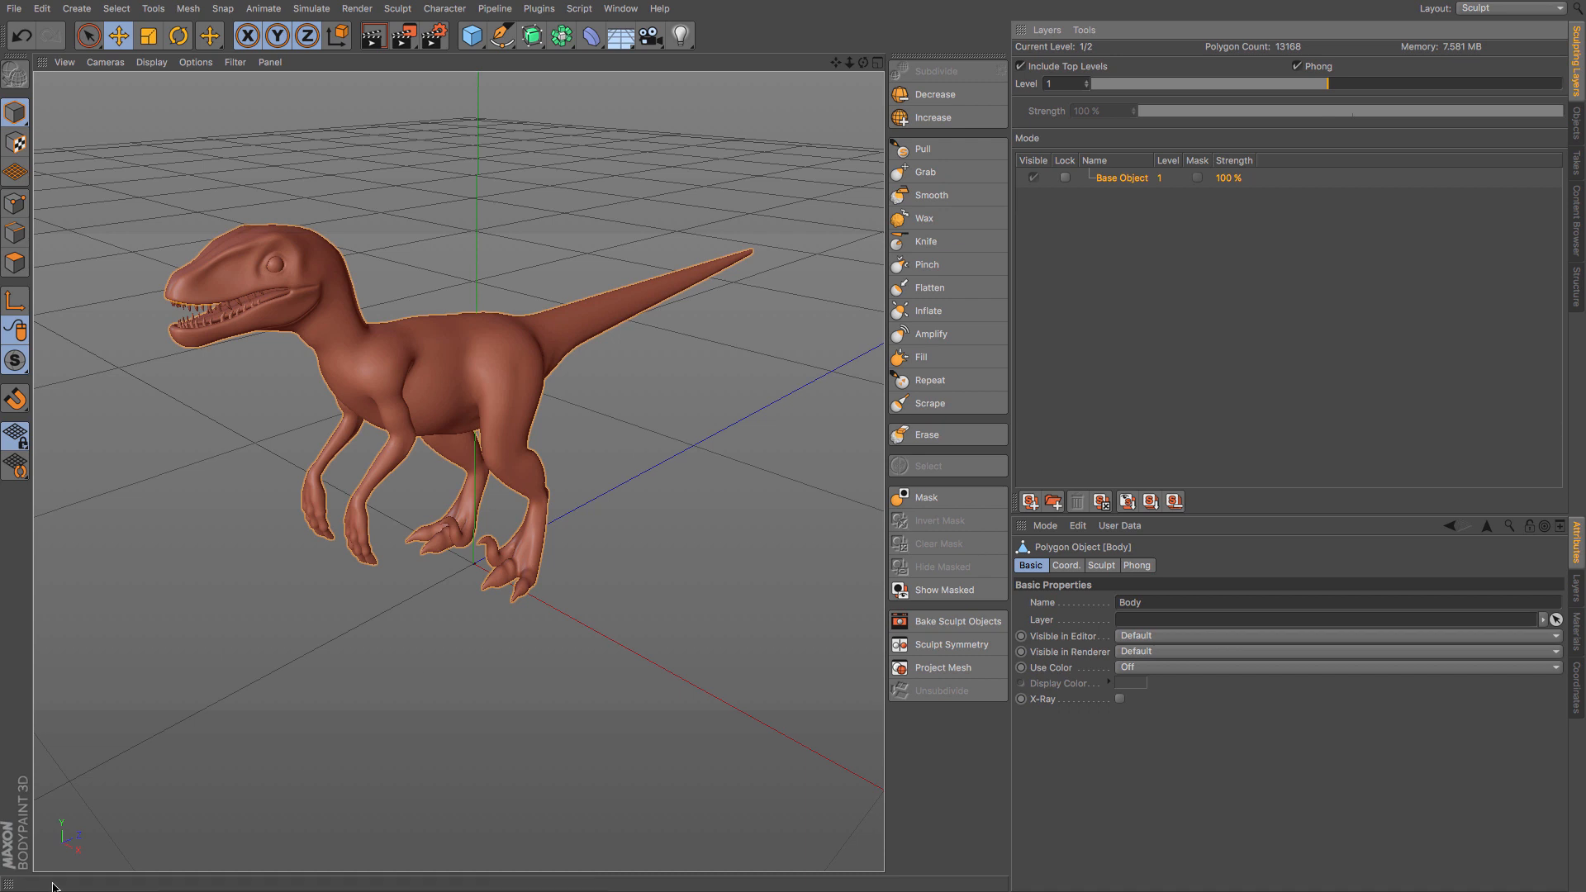
# - Run the Body's current sculpting level down to 0 and back to 2, and Subdivide it up to level 5
pyautogui.click(1093, 85)
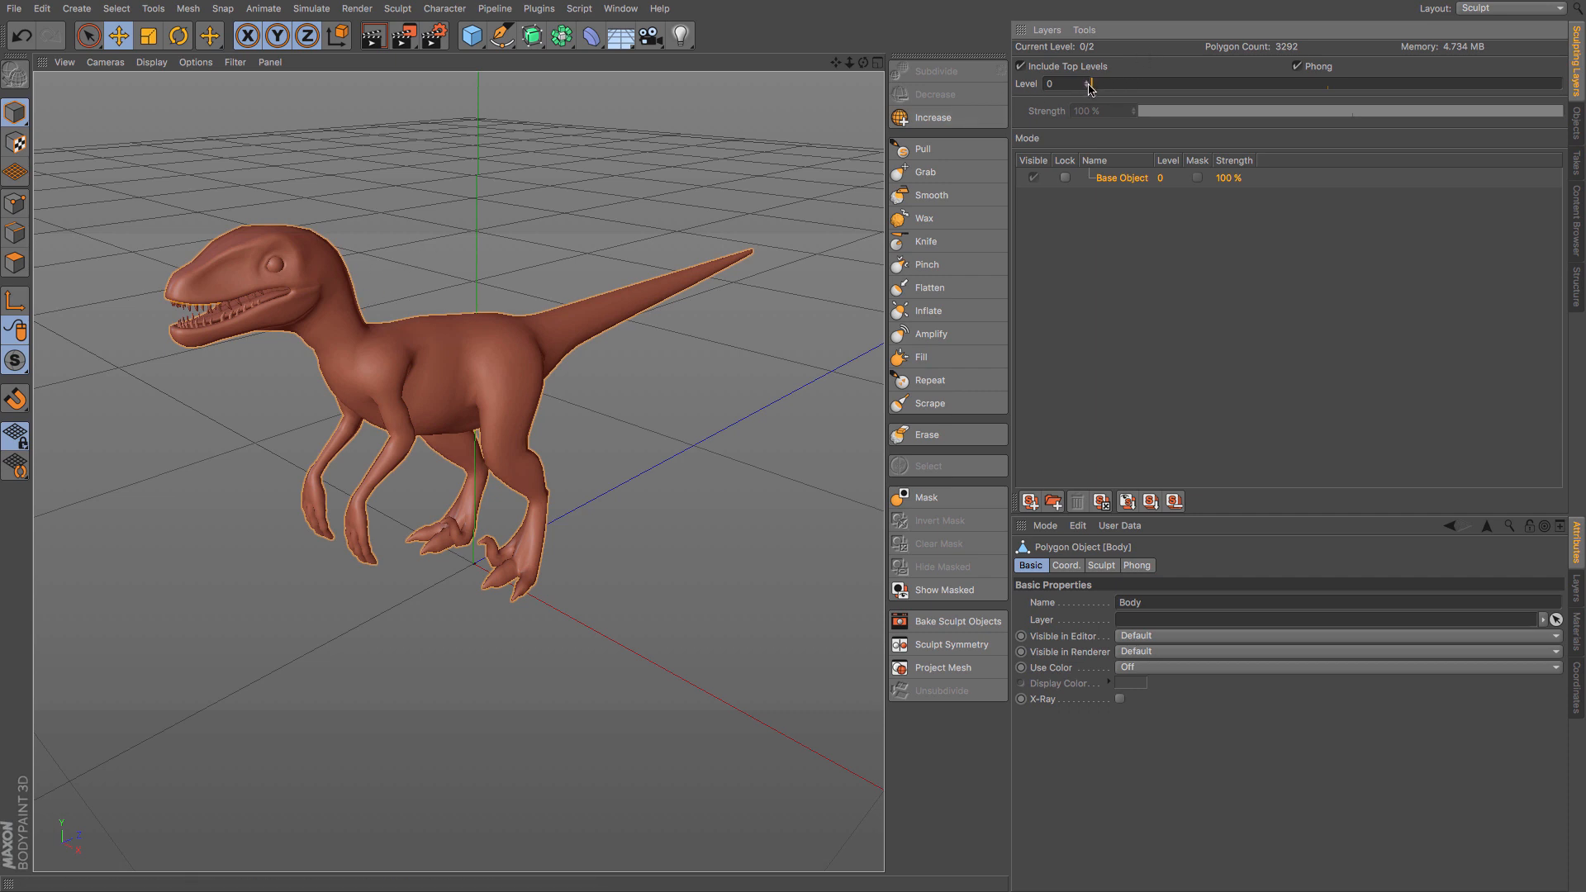
pyautogui.moveTo(1087, 88); pyautogui.dragTo(1551, 82)
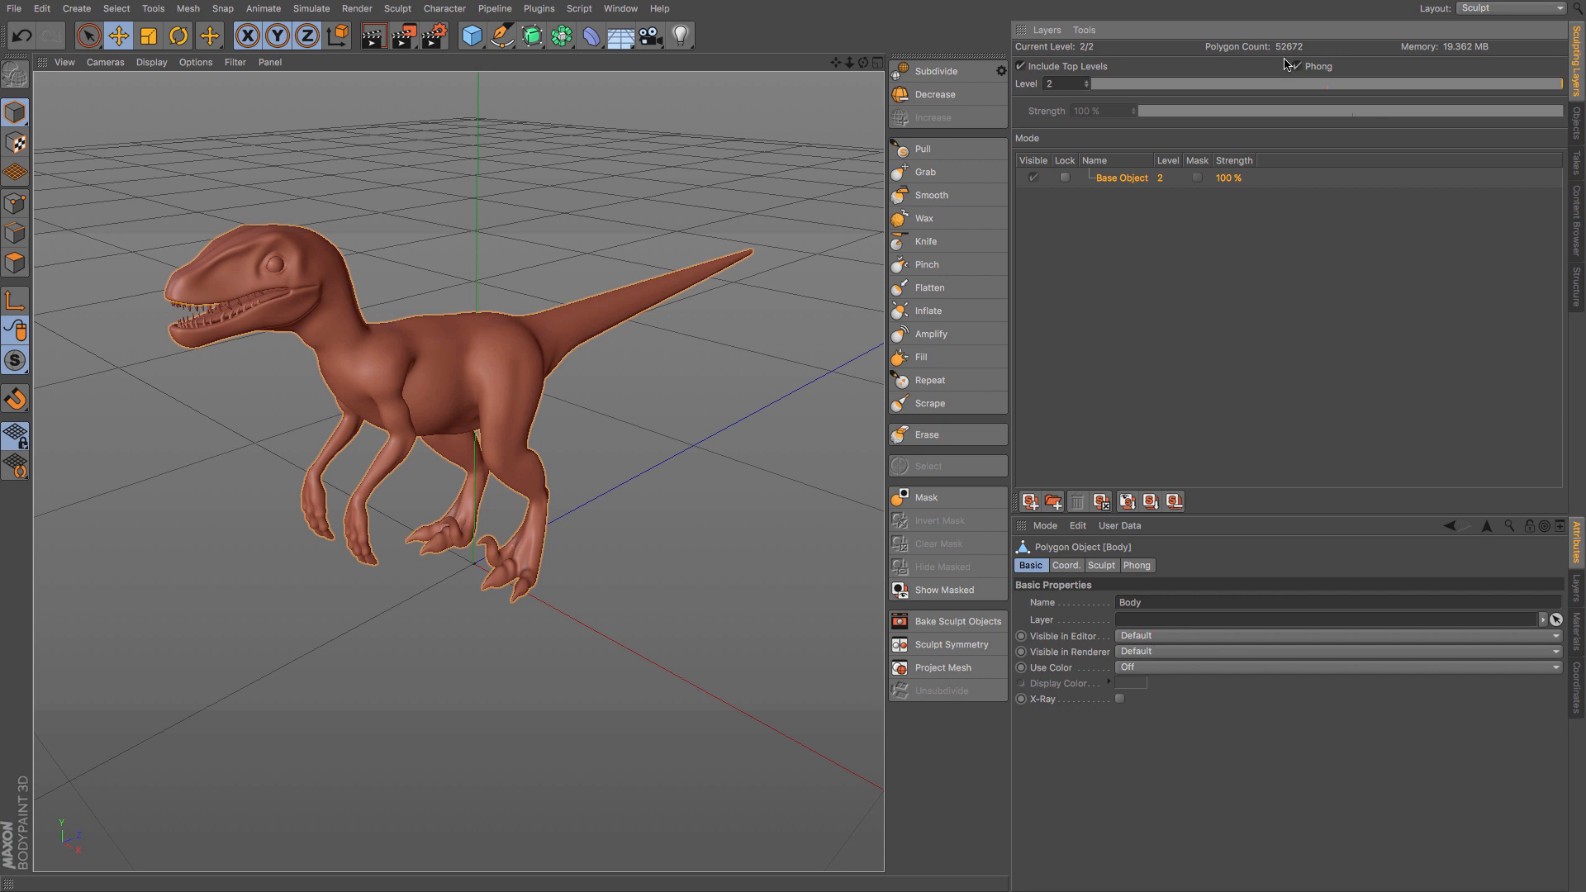
pyautogui.click(926, 81)
pyautogui.click(927, 78)
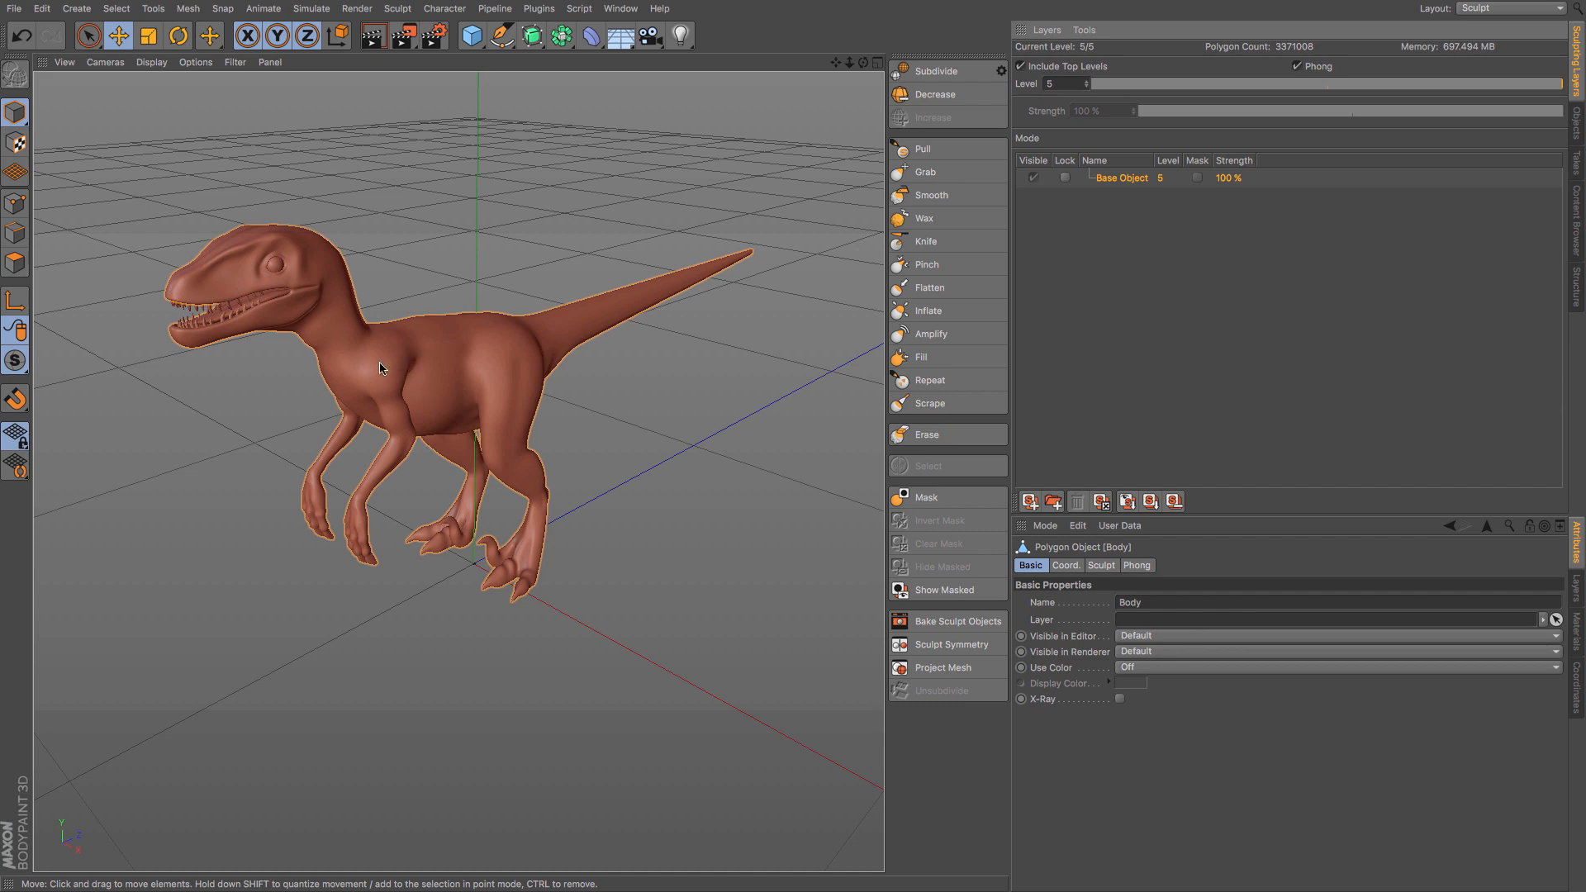
# - Lock the Base Object sculpting layer and add a new layer above it
pyautogui.keyDown('alt'); pyautogui.moveTo(382, 368); pyautogui.dragTo(395, 311); pyautogui.keyUp('alt')
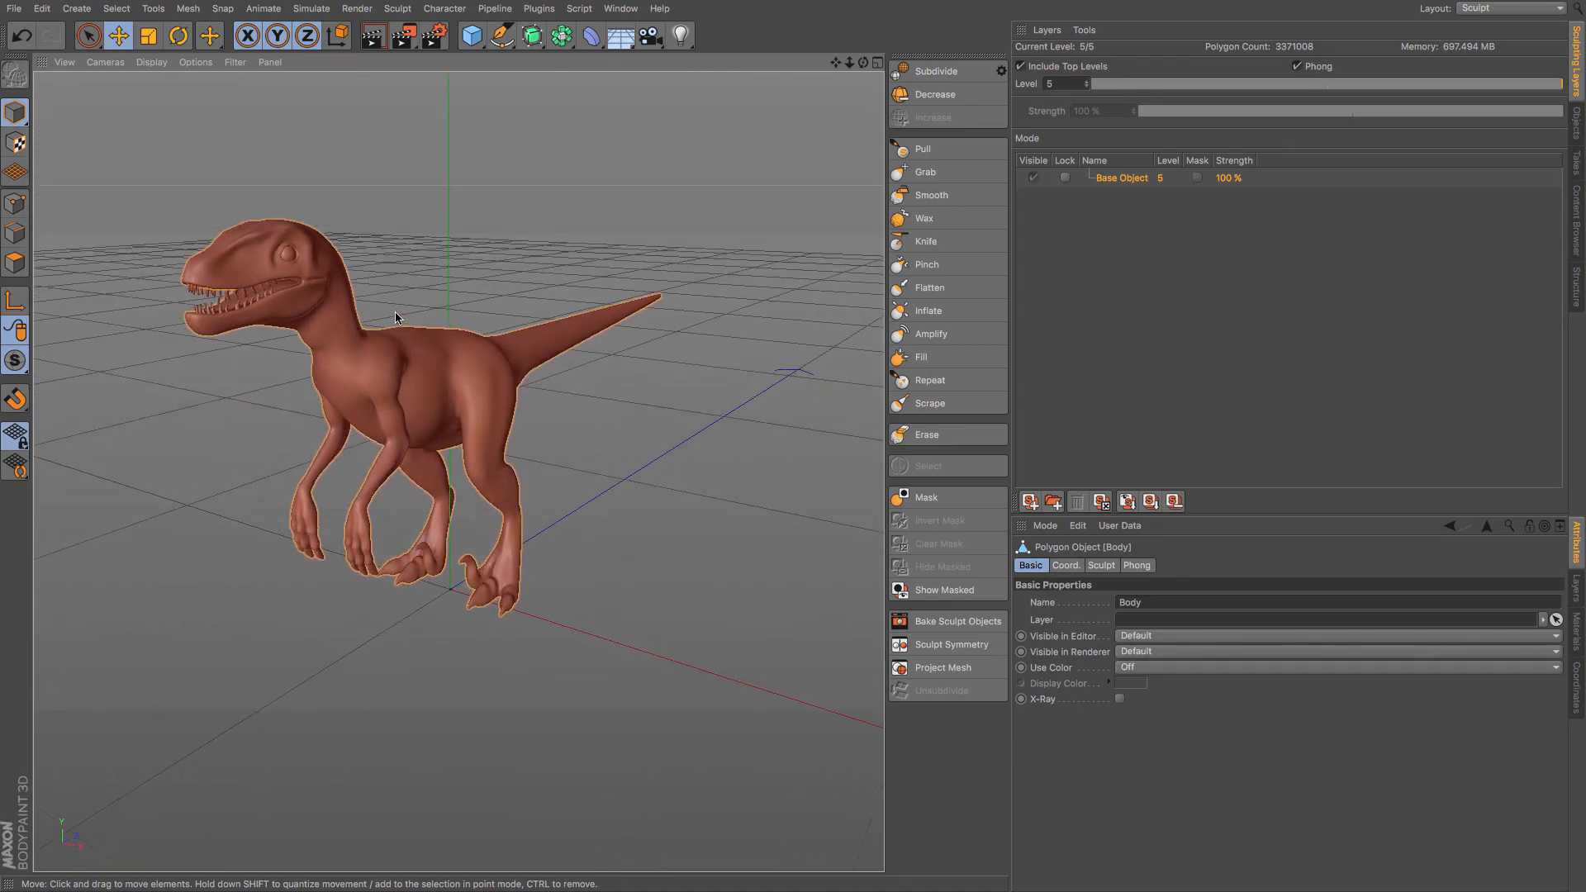
pyautogui.scroll(3, 391, 325)
pyautogui.keyDown('alt'); pyautogui.moveTo(453, 380); pyautogui.dragTo(417, 406); pyautogui.keyUp('alt')
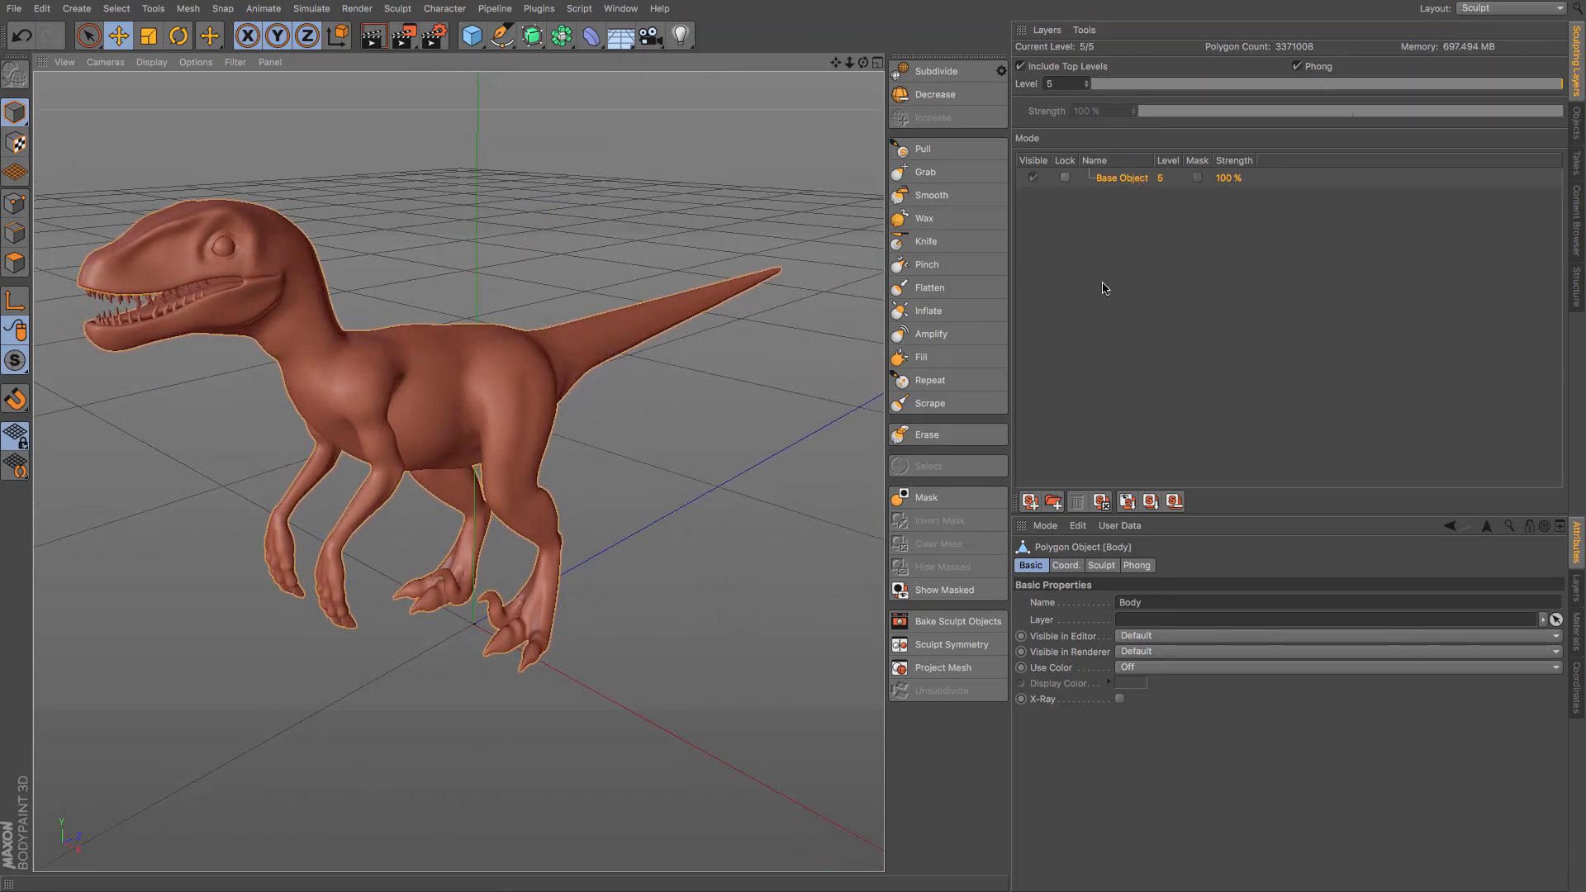
pyautogui.click(1065, 178)
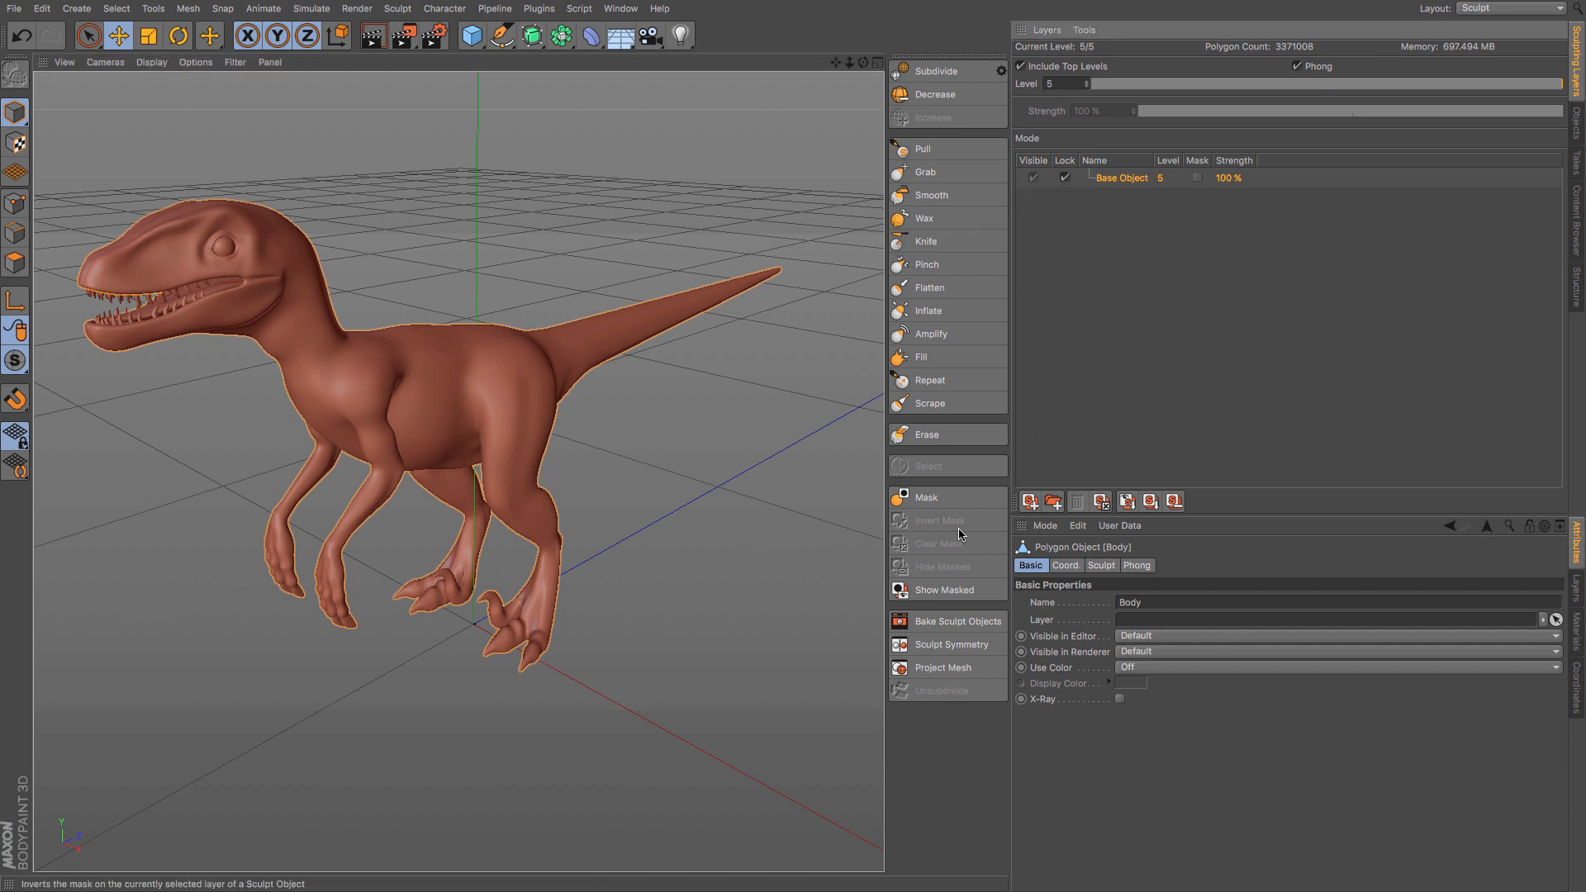
pyautogui.click(1029, 501)
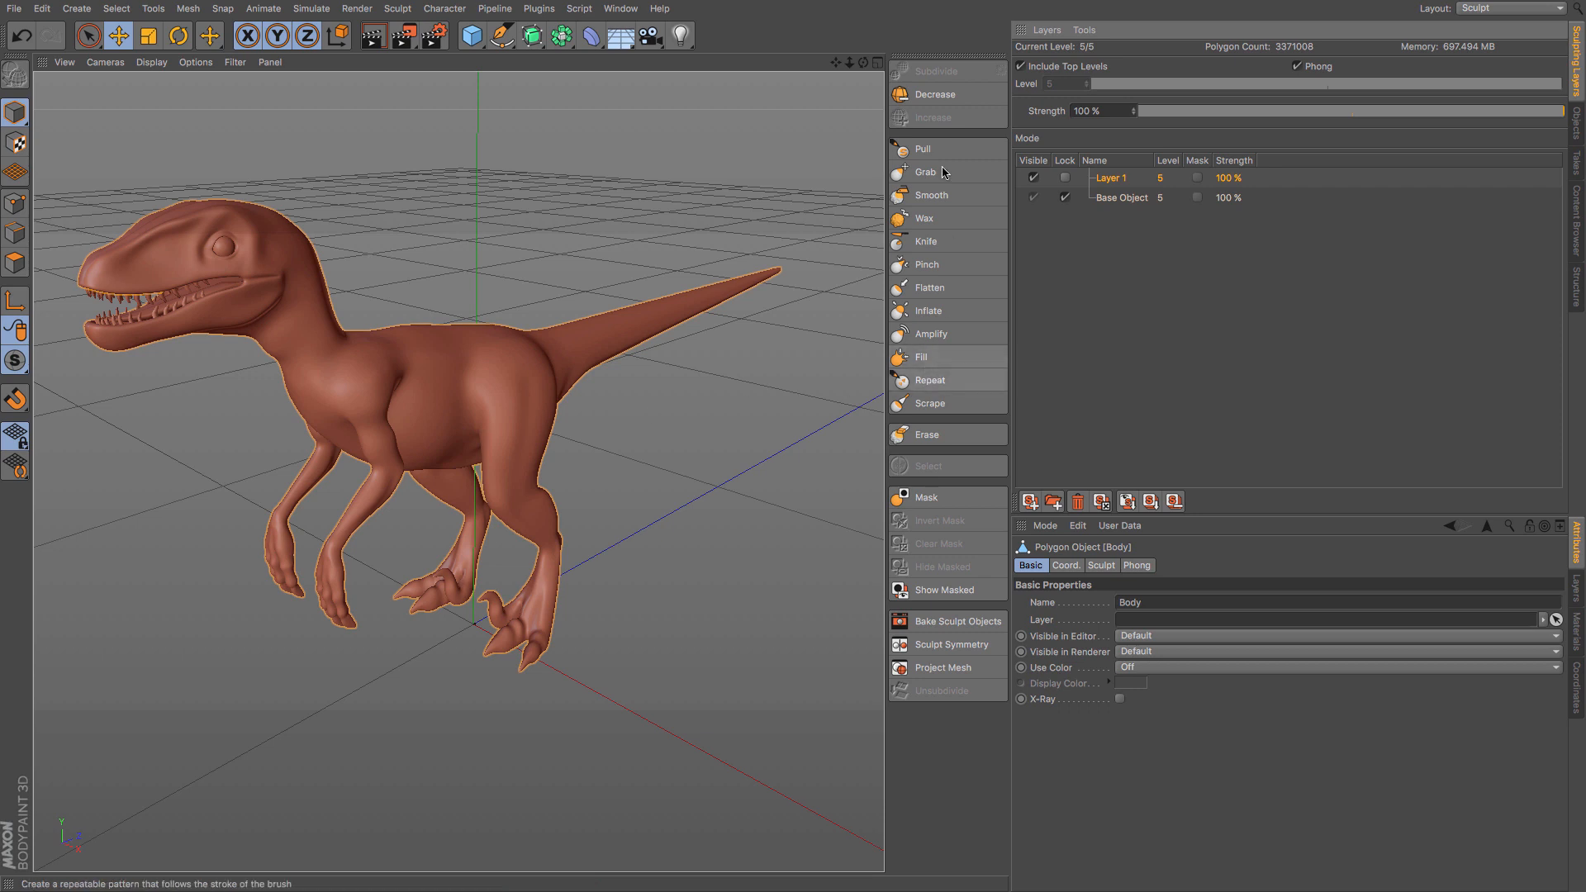
# - Rename the new sculpting layer as Muscle
pyautogui.click(923, 148)
pyautogui.doubleClick(1114, 178)
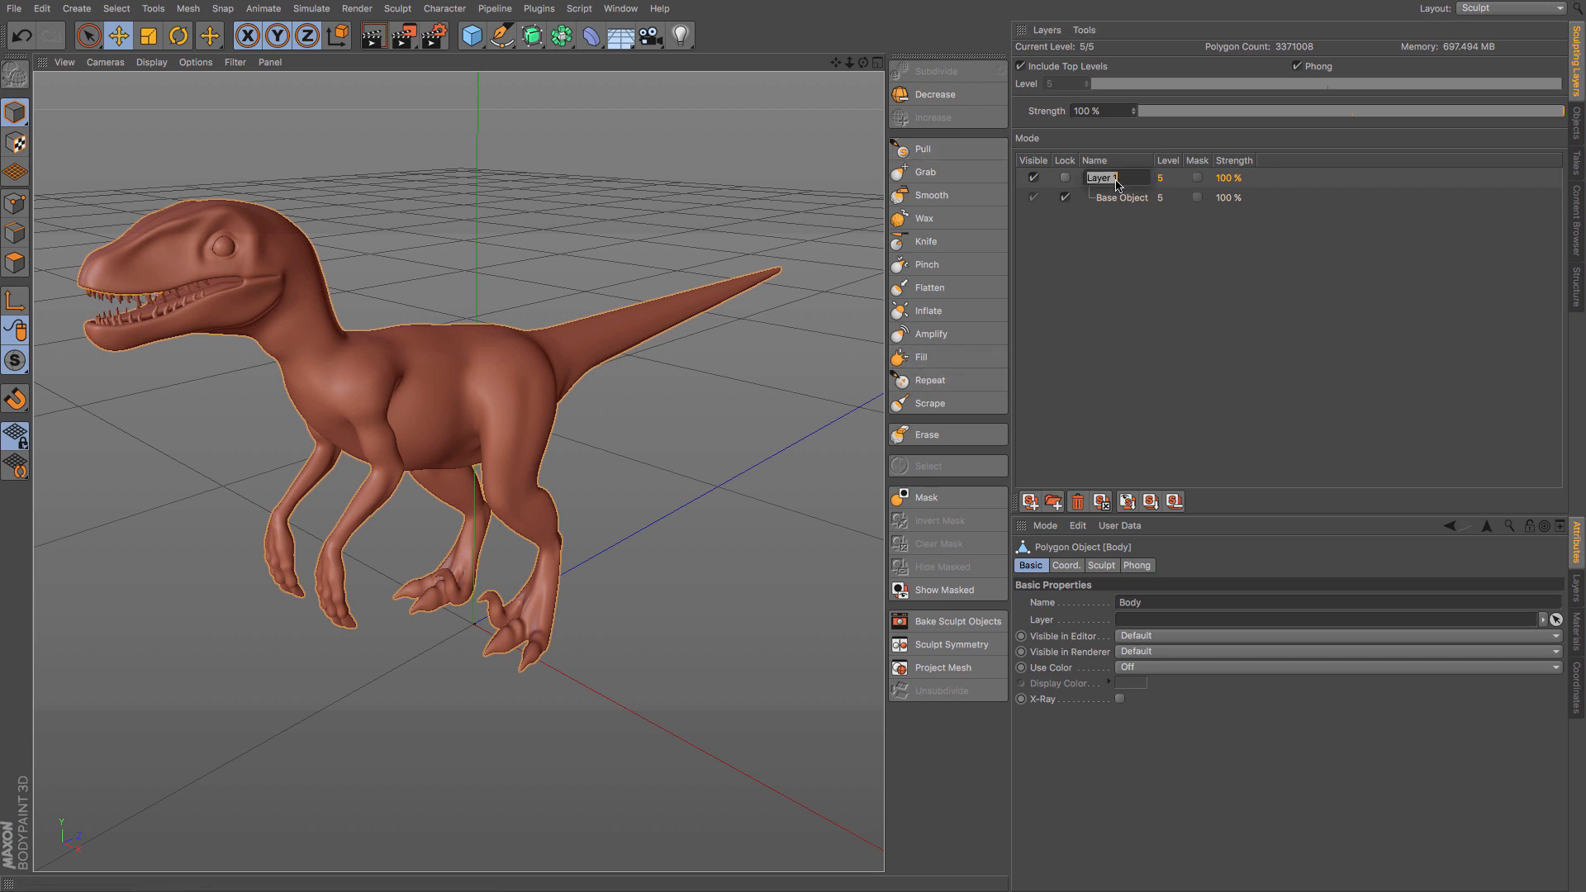
pyautogui.write('Muscle')
pyautogui.press('Return')
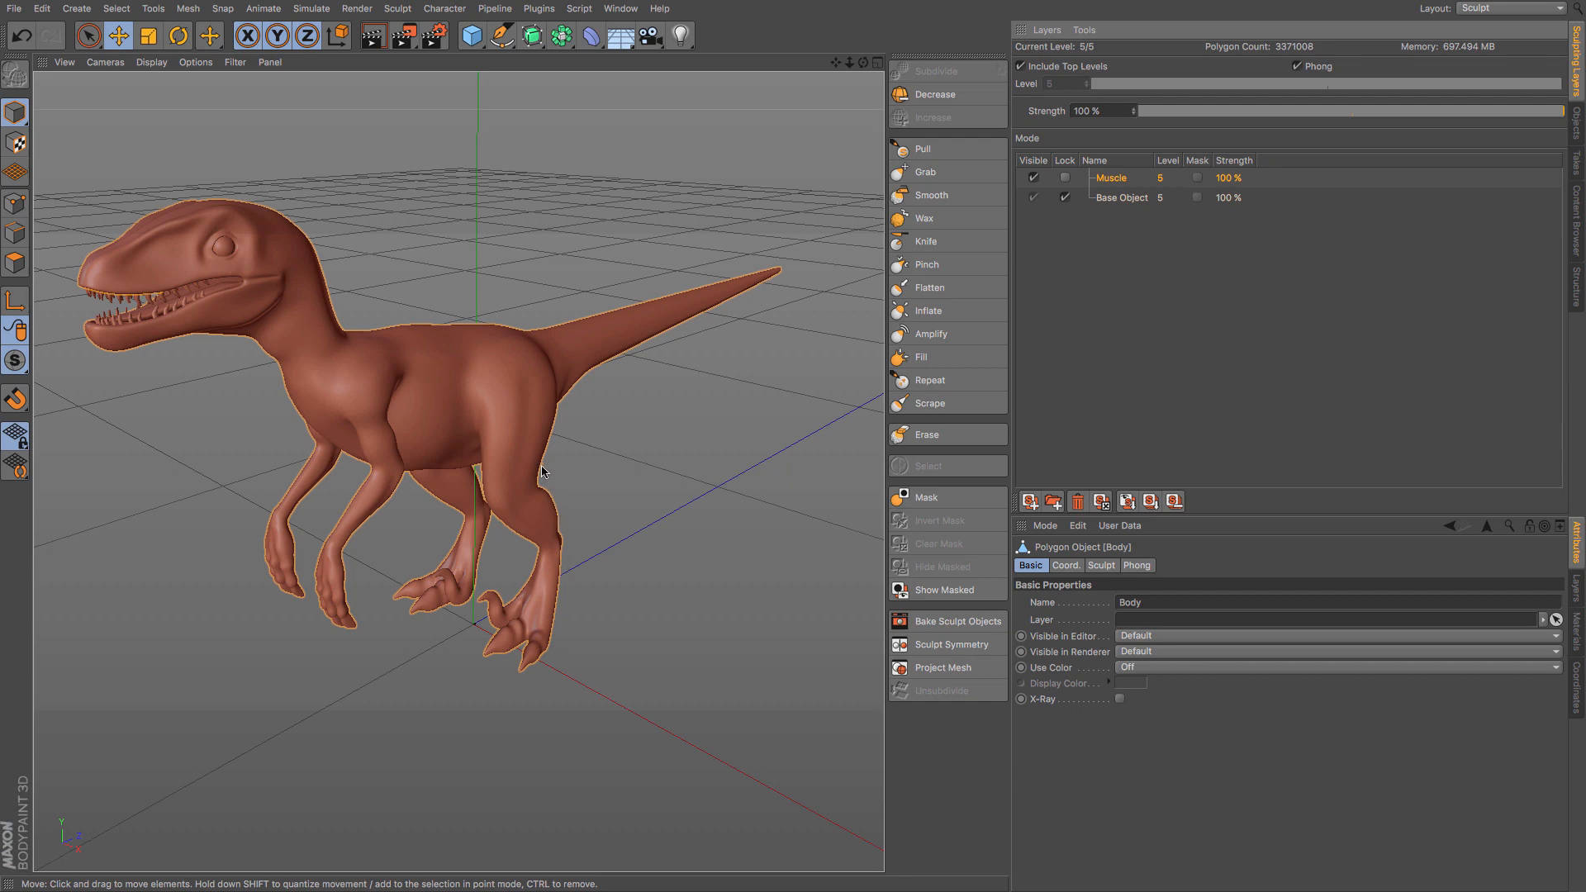
# - Activate the Pull brush for the Muscle layer and use X (YZ) symmetry on the Local axis
pyautogui.keyDown('alt'); pyautogui.moveTo(541, 471); pyautogui.dragTo(509, 467); pyautogui.keyUp('alt')
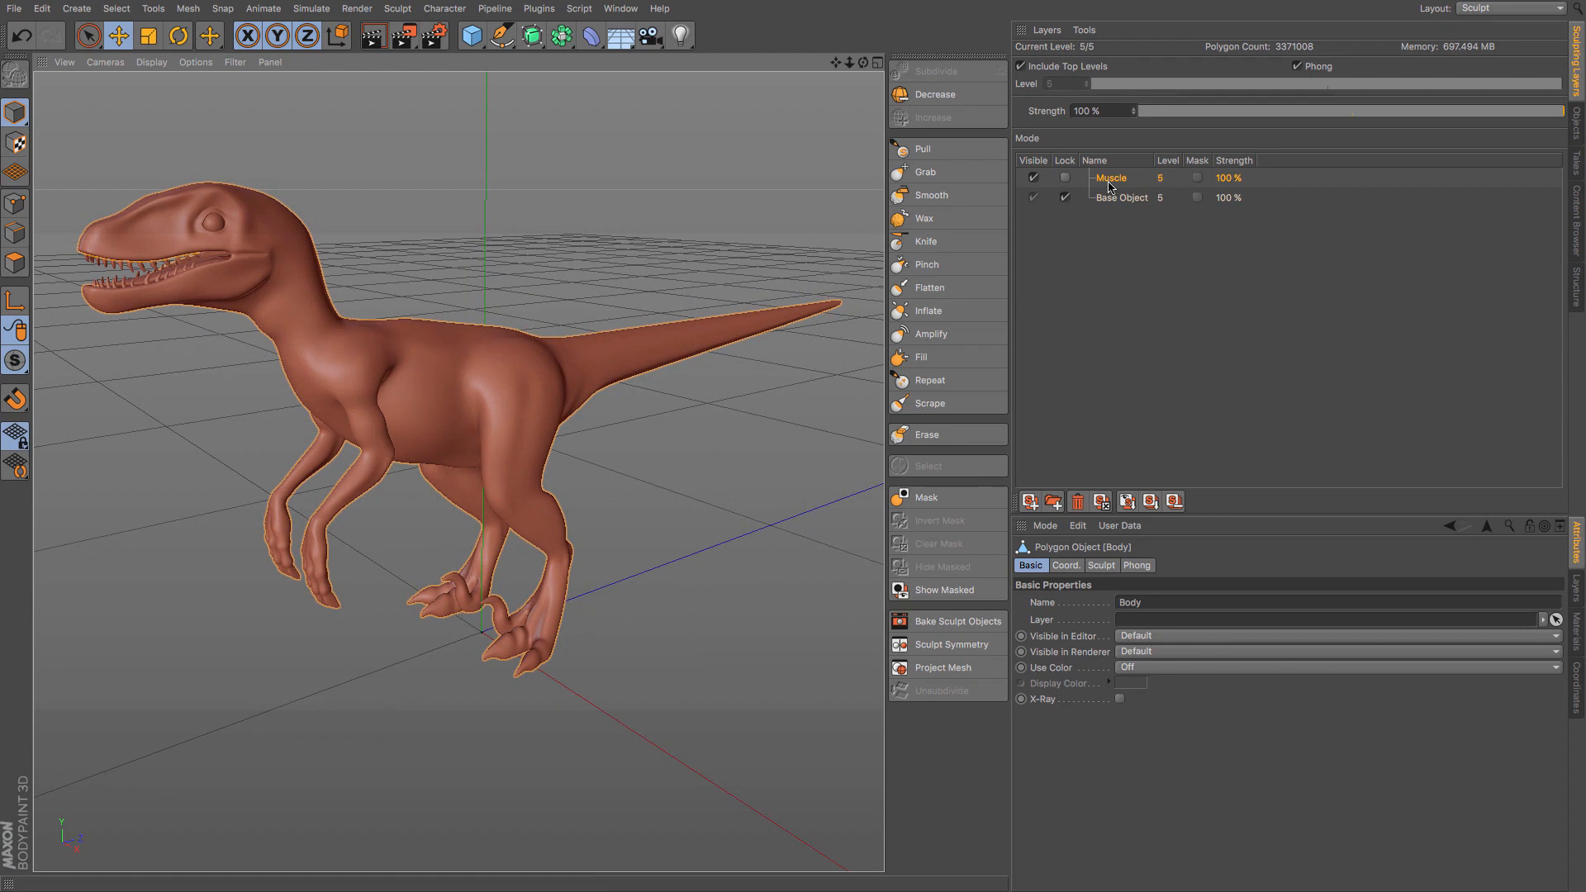
pyautogui.click(937, 147)
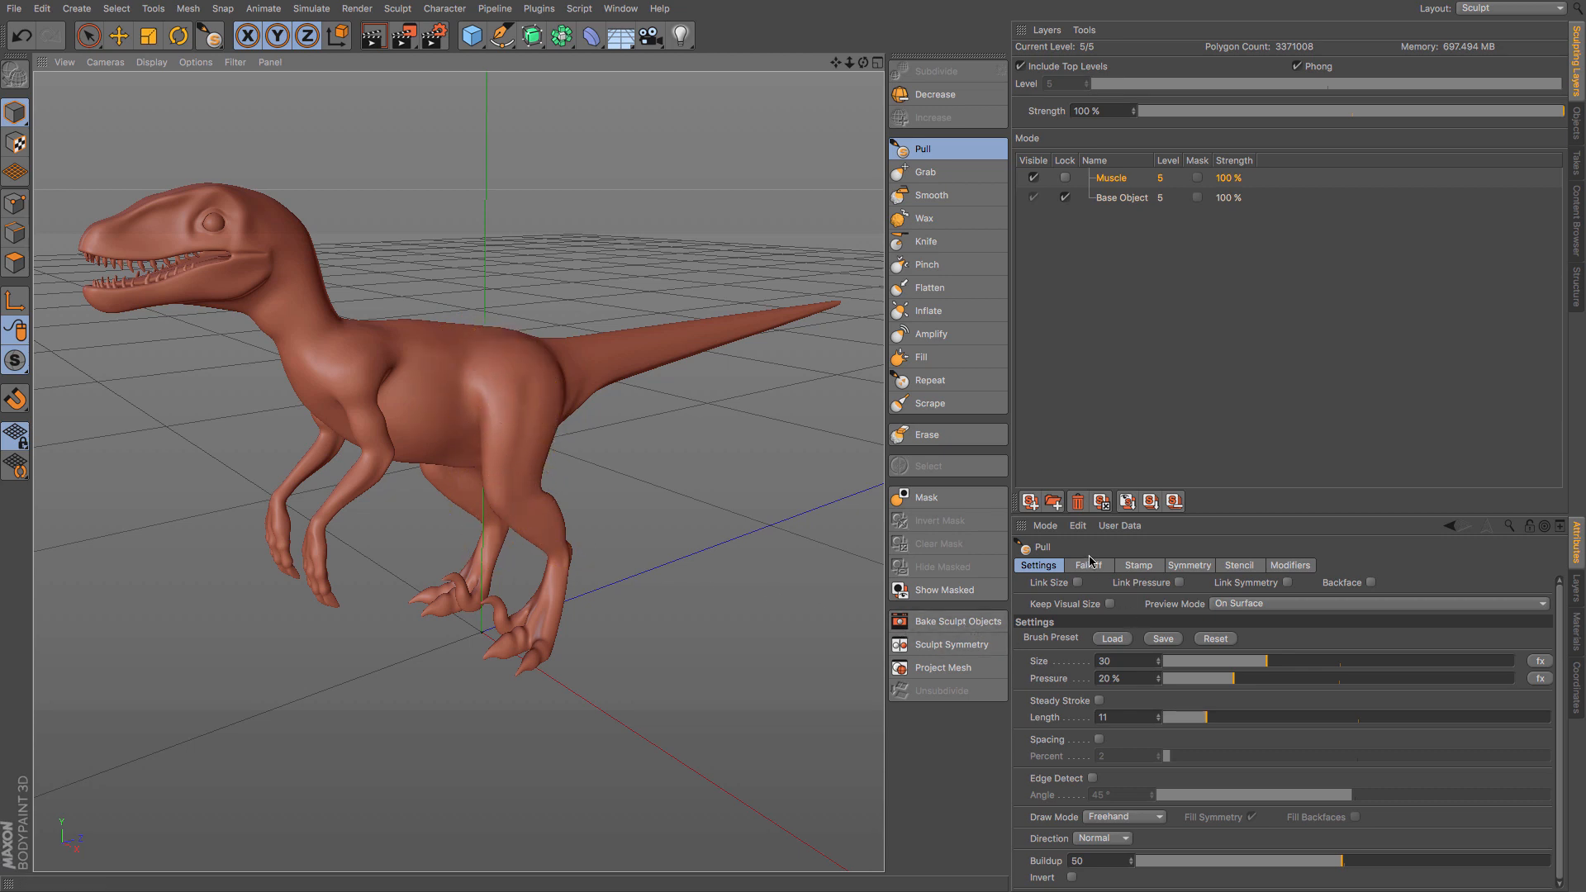
pyautogui.click(1181, 570)
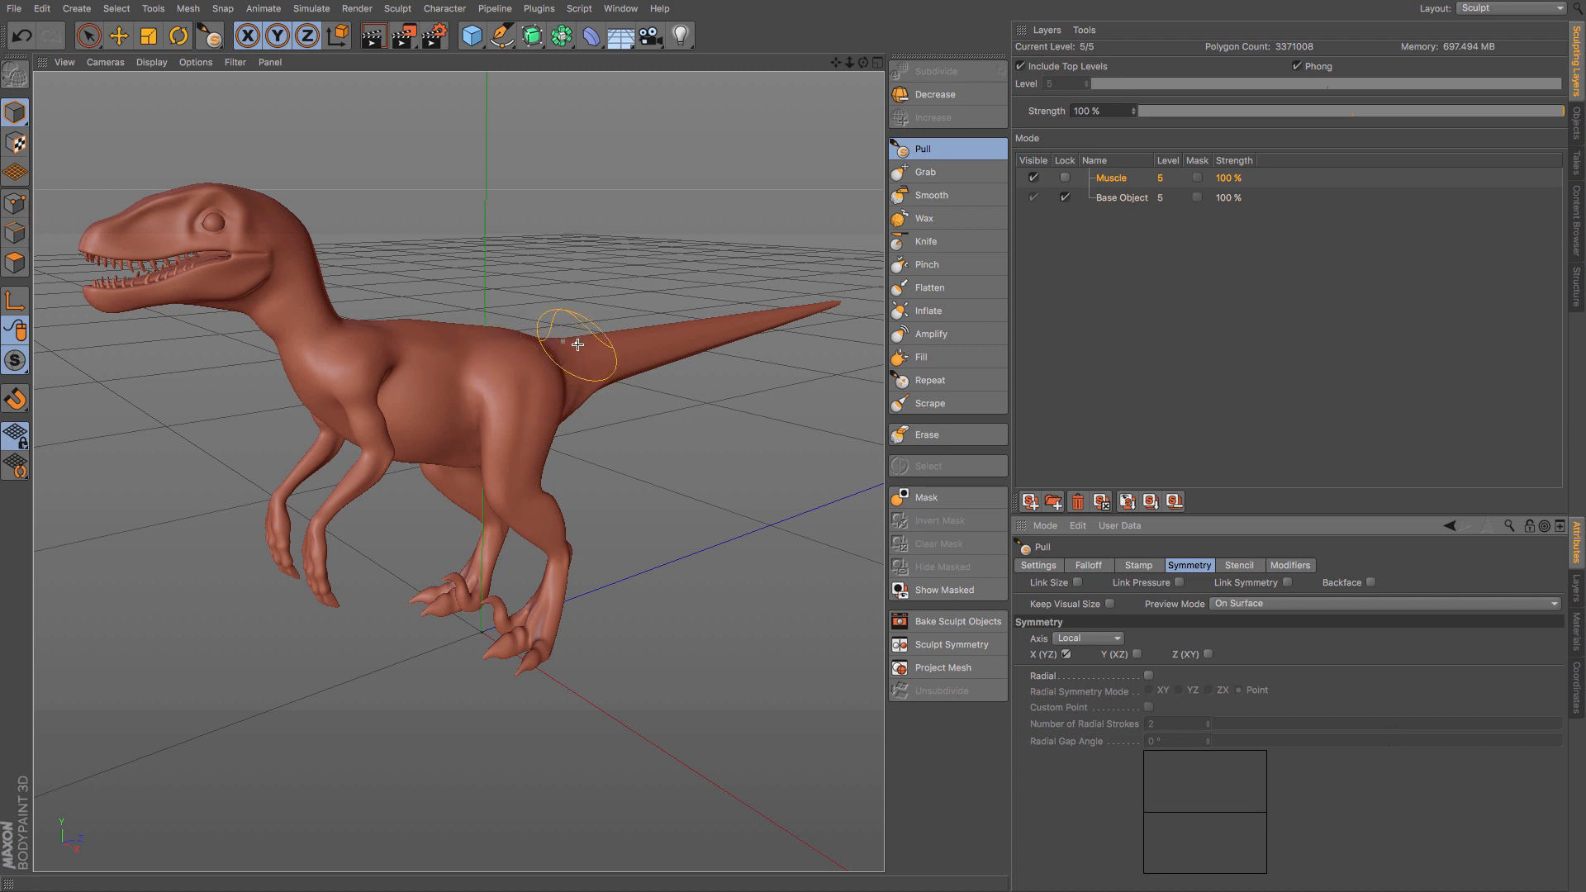
# - Test the symmetrical Pull brush with strokes over the velociraptor's hip, back and brow ridge
pyautogui.click(530, 356)
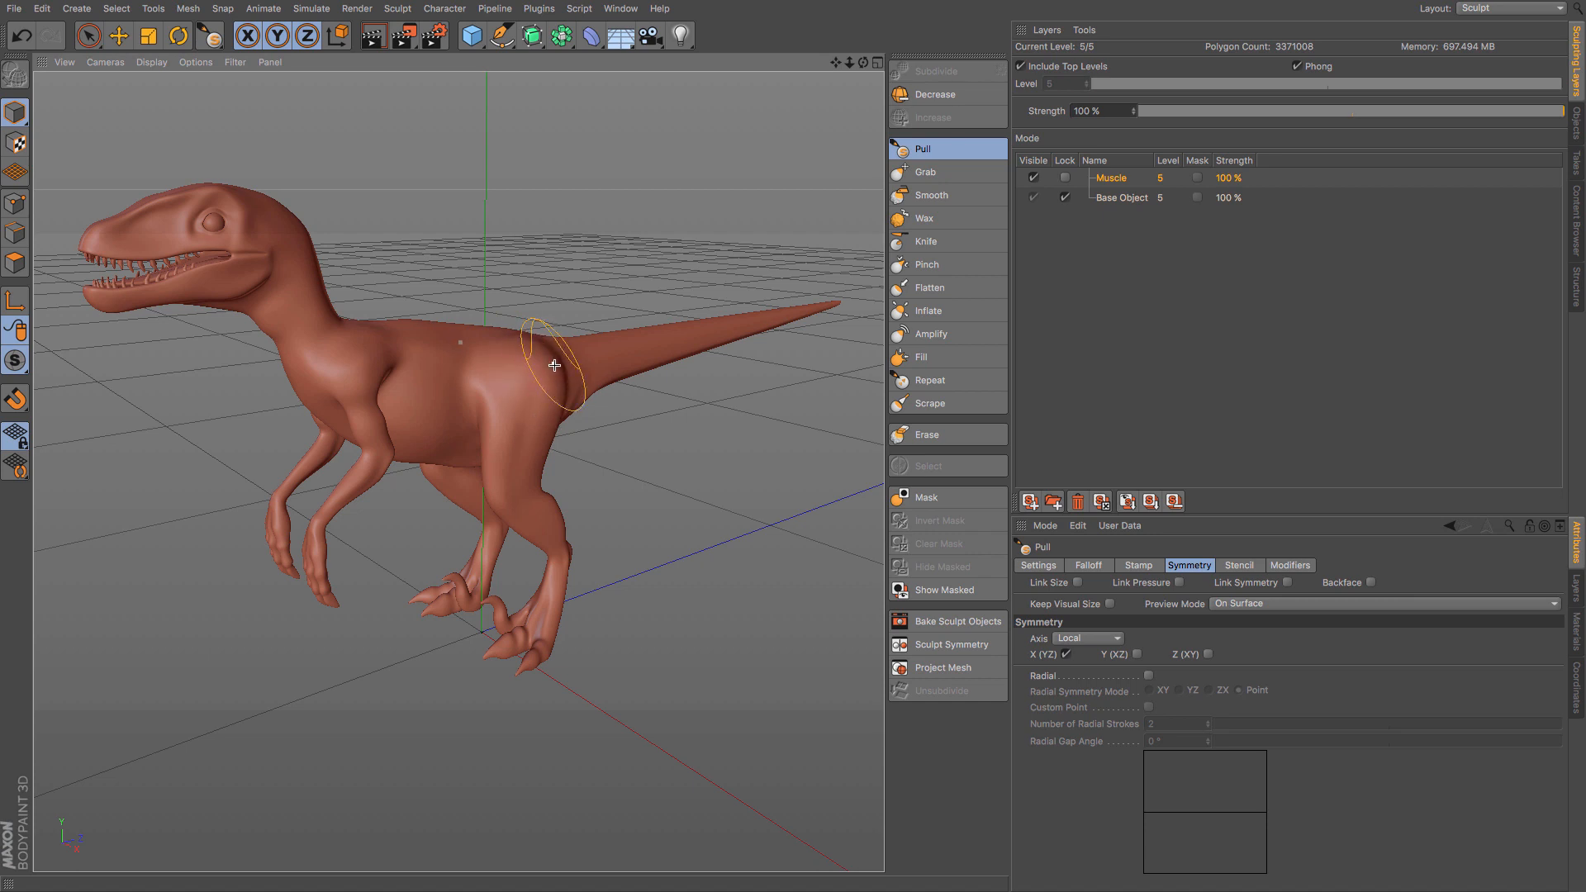
pyautogui.scroll(3, 547, 380)
pyautogui.scroll(2, 371, 368)
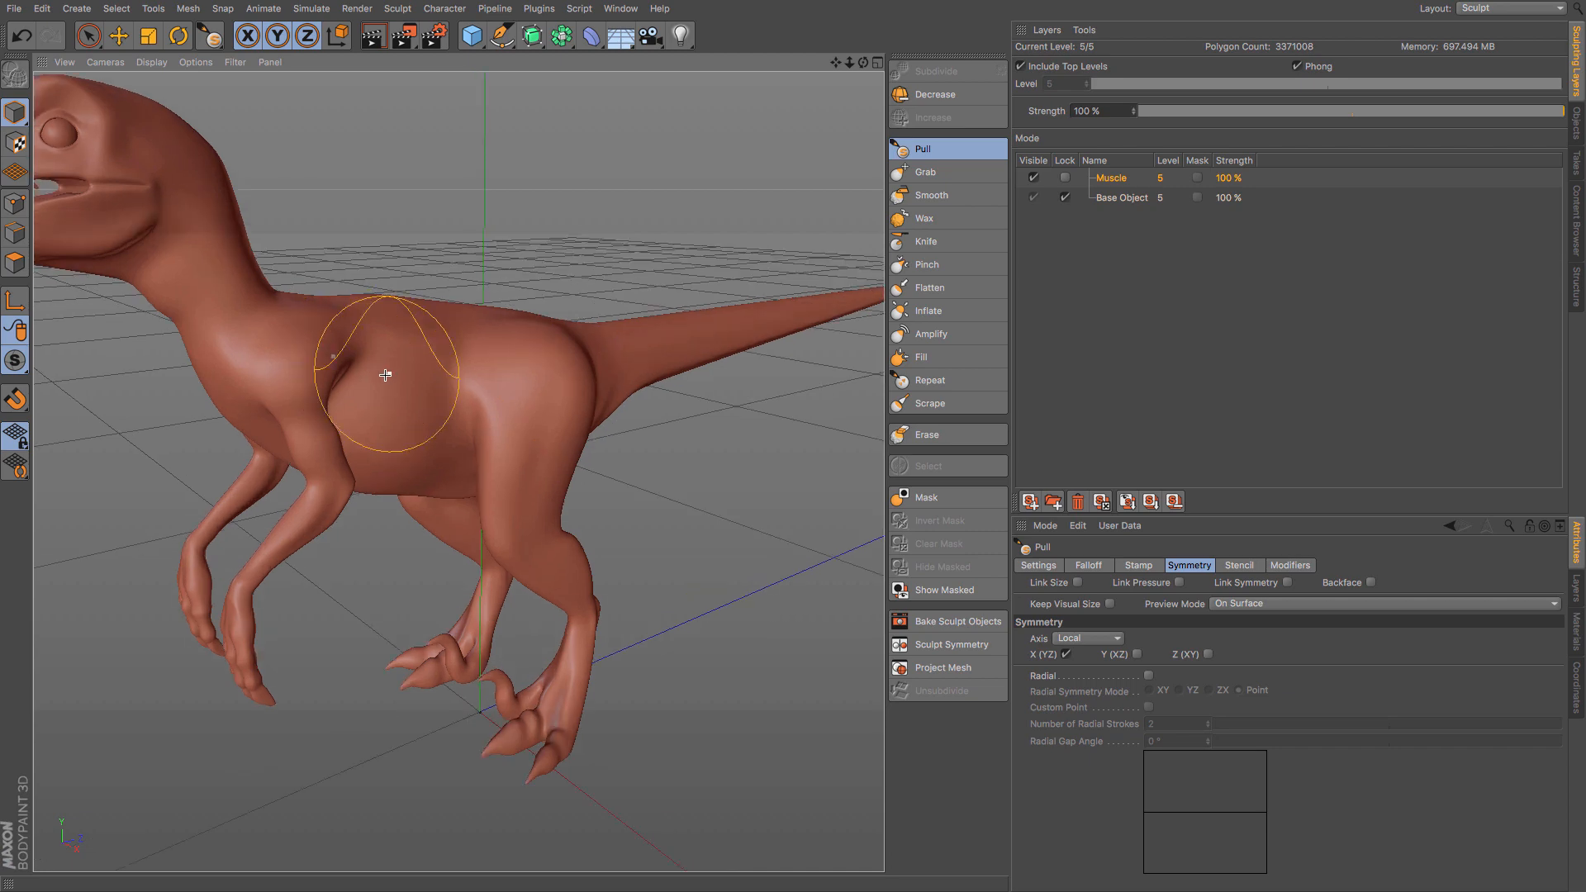
pyautogui.moveTo(385, 376)
pyautogui.keyDown('alt'); pyautogui.mouseDown()
pyautogui.moveTo(730, 368)
pyautogui.moveTo(806, 411)
pyautogui.moveTo(757, 403)
pyautogui.moveTo(711, 464)
pyautogui.mouseUp(); pyautogui.keyUp('alt')
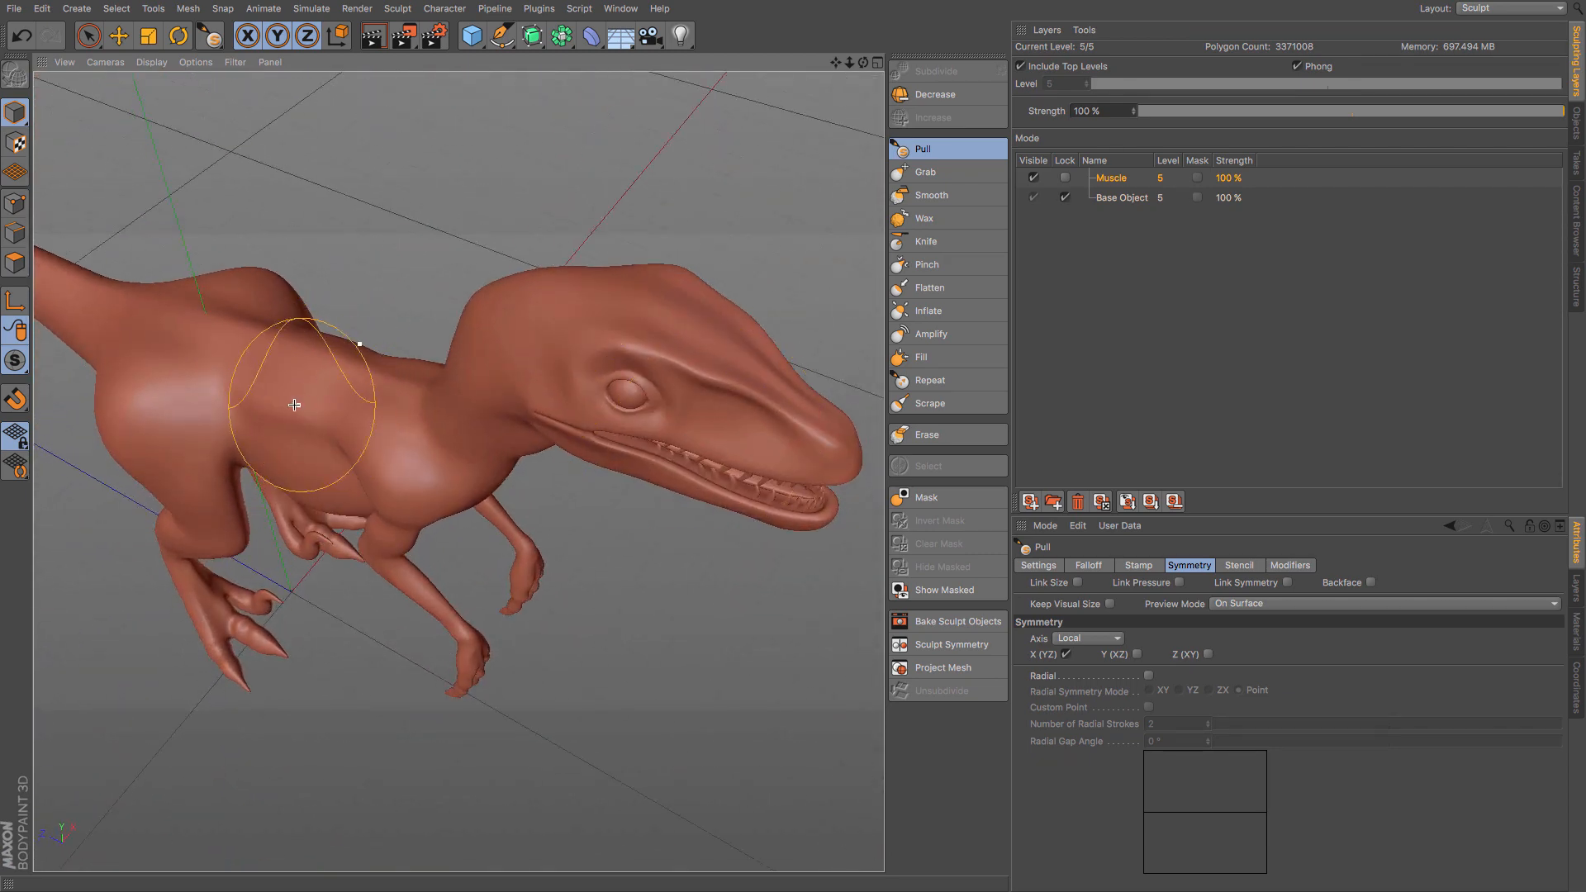
pyautogui.moveTo(283, 375)
pyautogui.mouseDown()
pyautogui.moveTo(318, 389)
pyautogui.moveTo(208, 347)
pyautogui.moveTo(259, 358)
pyautogui.mouseUp()
pyautogui.moveTo(492, 337)
pyautogui.mouseDown()
pyautogui.moveTo(526, 374)
pyautogui.moveTo(485, 352)
pyautogui.moveTo(510, 338)
pyautogui.mouseUp()
pyautogui.moveTo(632, 346); pyautogui.dragTo(676, 358)
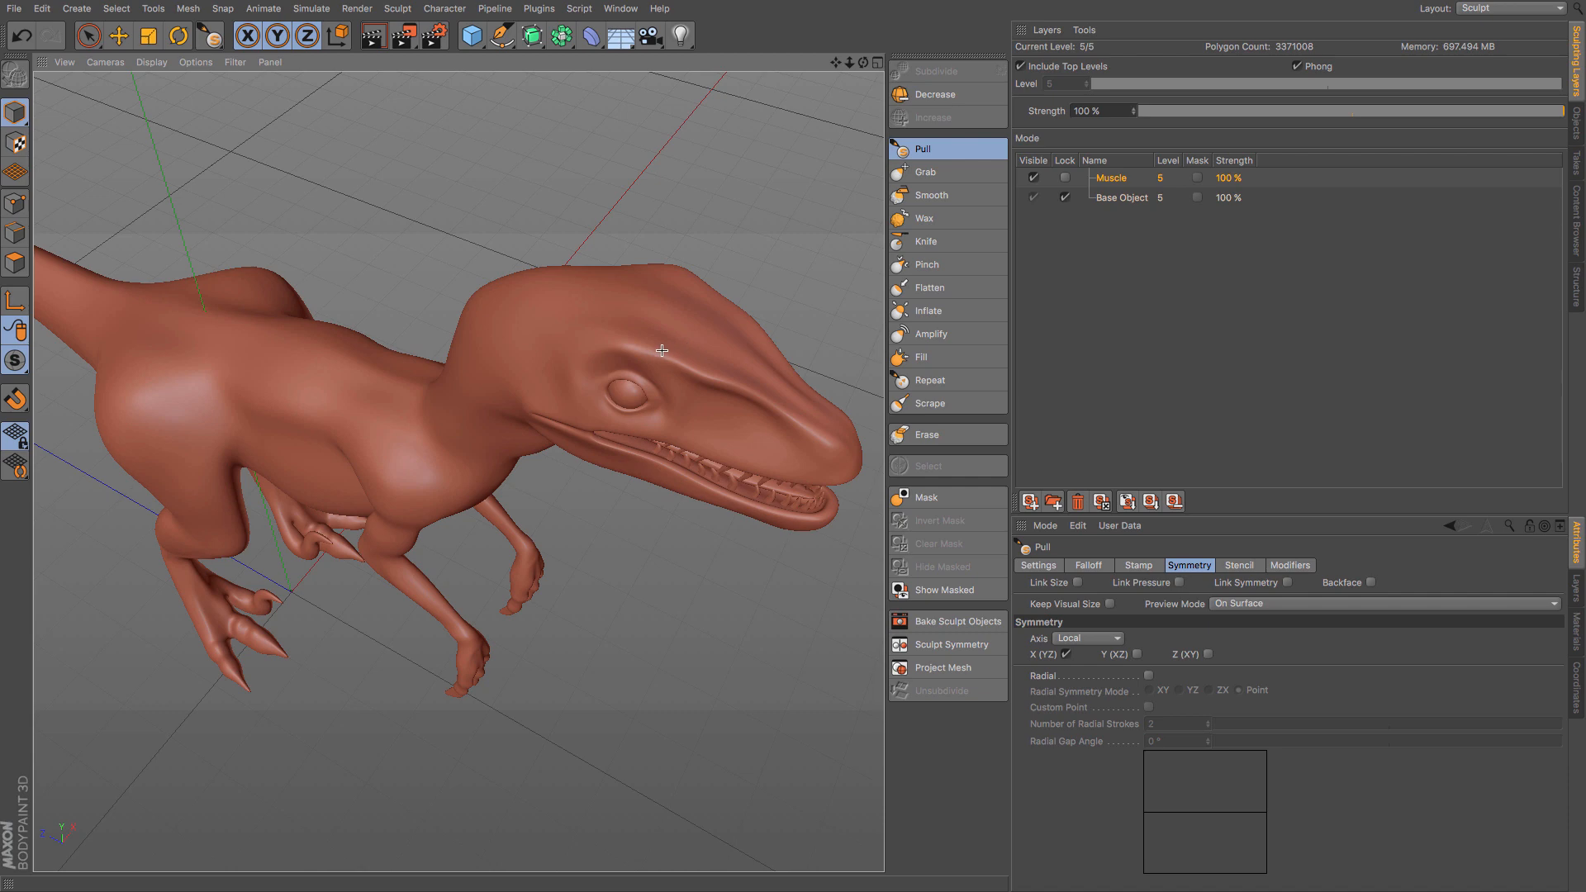
pyautogui.moveTo(660, 349); pyautogui.dragTo(694, 363)
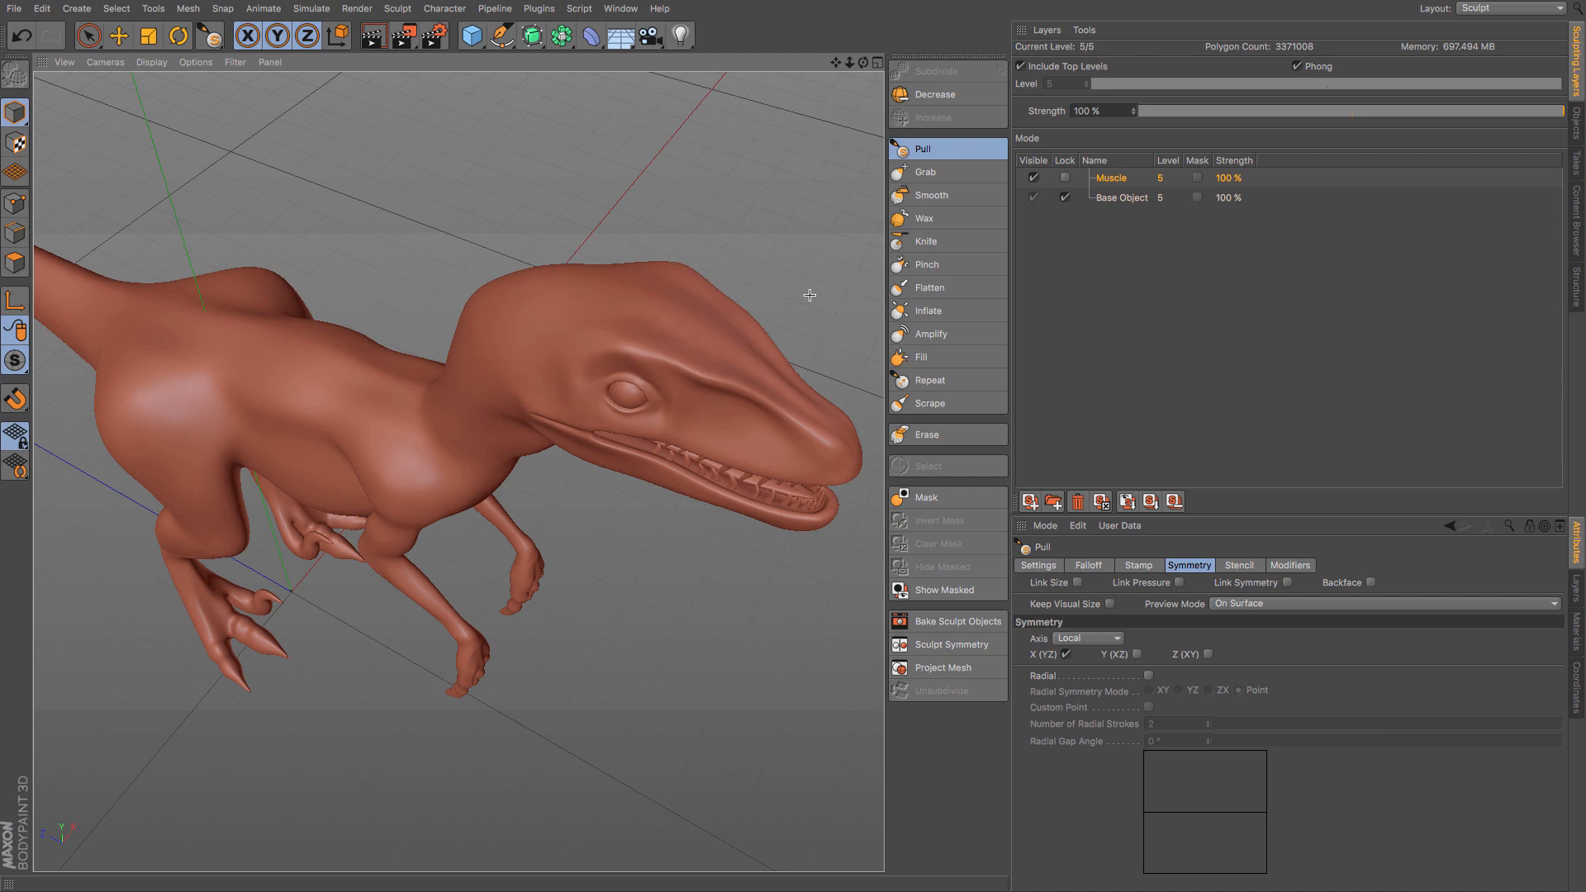
# - Clear all sculpting from the Muscle layer with Clear Layer
pyautogui.moveTo(810, 295)
pyautogui.keyDown('alt'); pyautogui.mouseDown()
pyautogui.moveTo(708, 301)
pyautogui.moveTo(602, 273)
pyautogui.moveTo(496, 204)
pyautogui.moveTo(499, 233)
pyautogui.moveTo(524, 226)
pyautogui.moveTo(412, 236)
pyautogui.moveTo(450, 261)
pyautogui.mouseUp(); pyautogui.keyUp('alt')
pyautogui.keyDown('alt'); pyautogui.moveTo(694, 524); pyautogui.dragTo(689, 511); pyautogui.keyUp('alt')
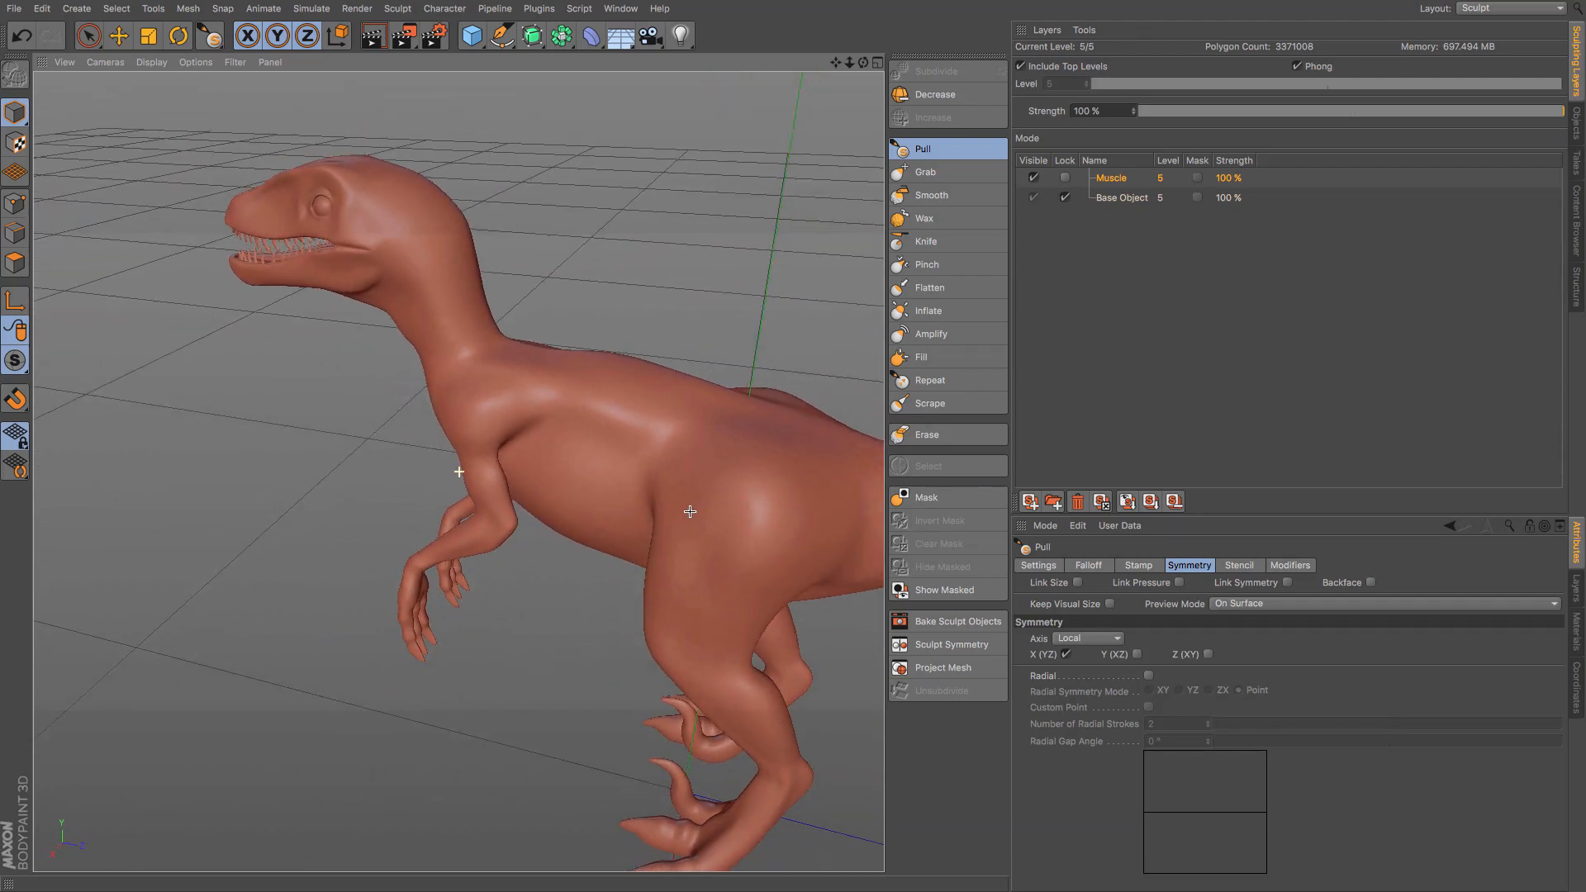
pyautogui.keyDown('alt'); pyautogui.moveTo(689, 511); pyautogui.dragTo(492, 326, button='middle'); pyautogui.keyUp('alt')
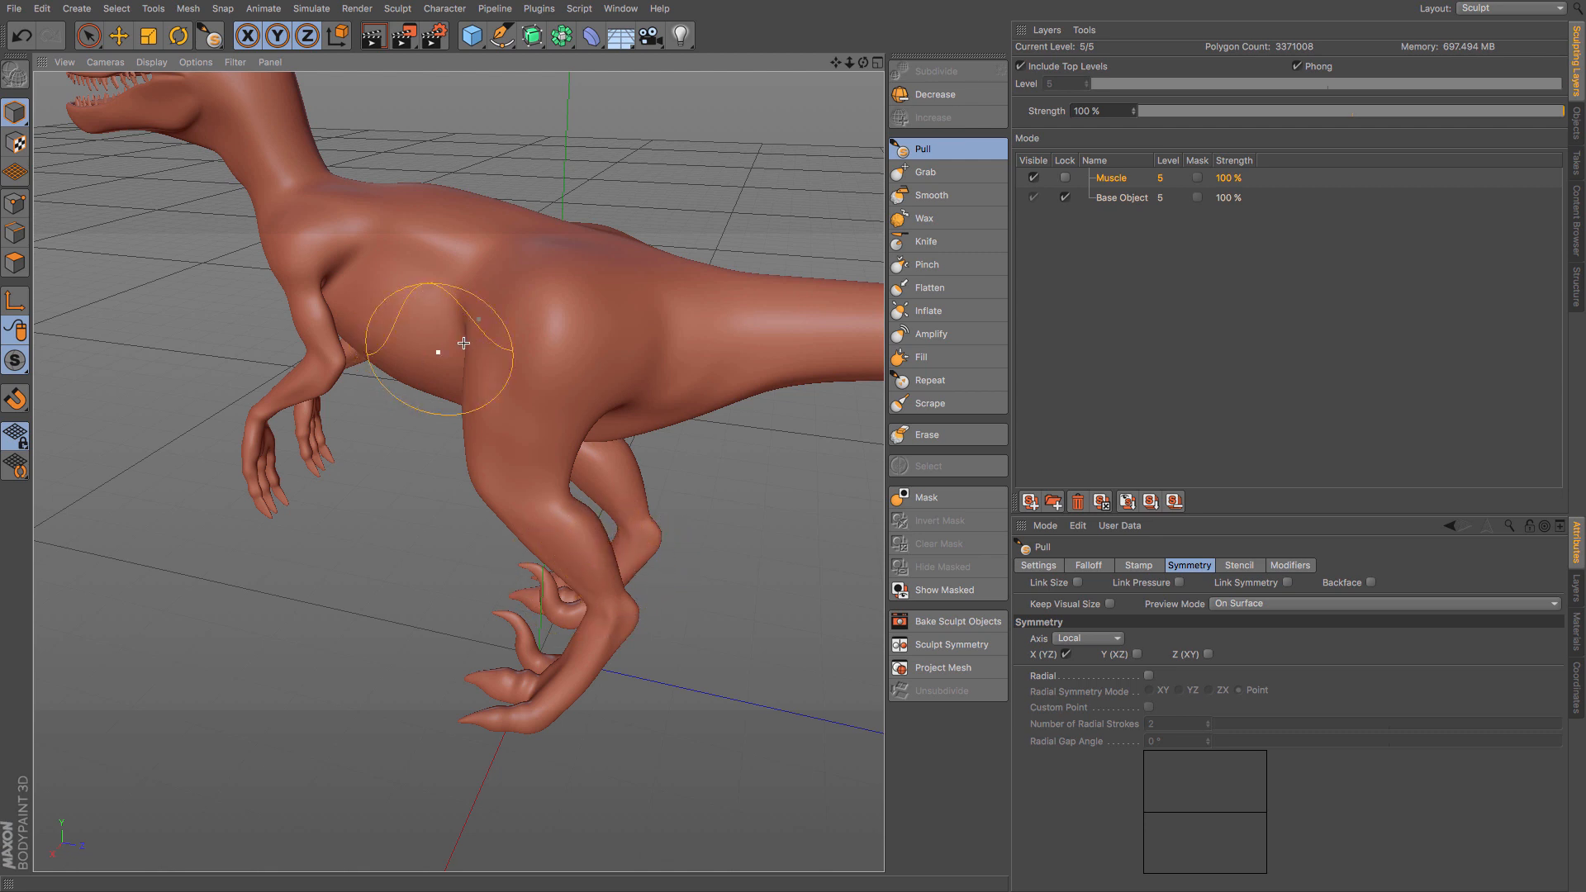
pyautogui.click(1112, 179)
pyautogui.rightClick(1112, 181)
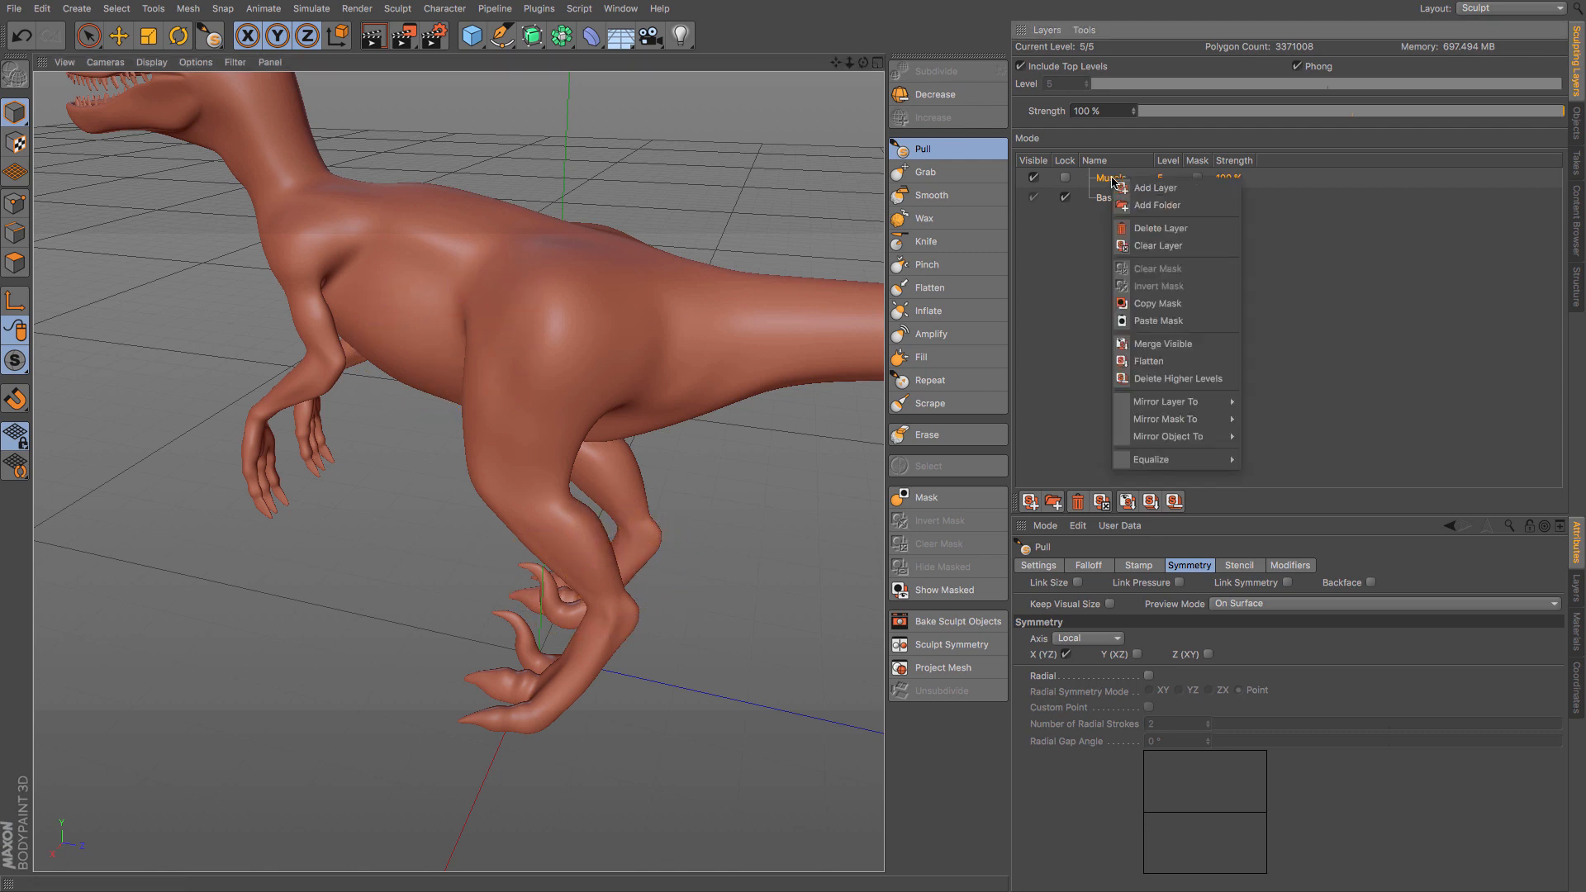
pyautogui.click(1167, 246)
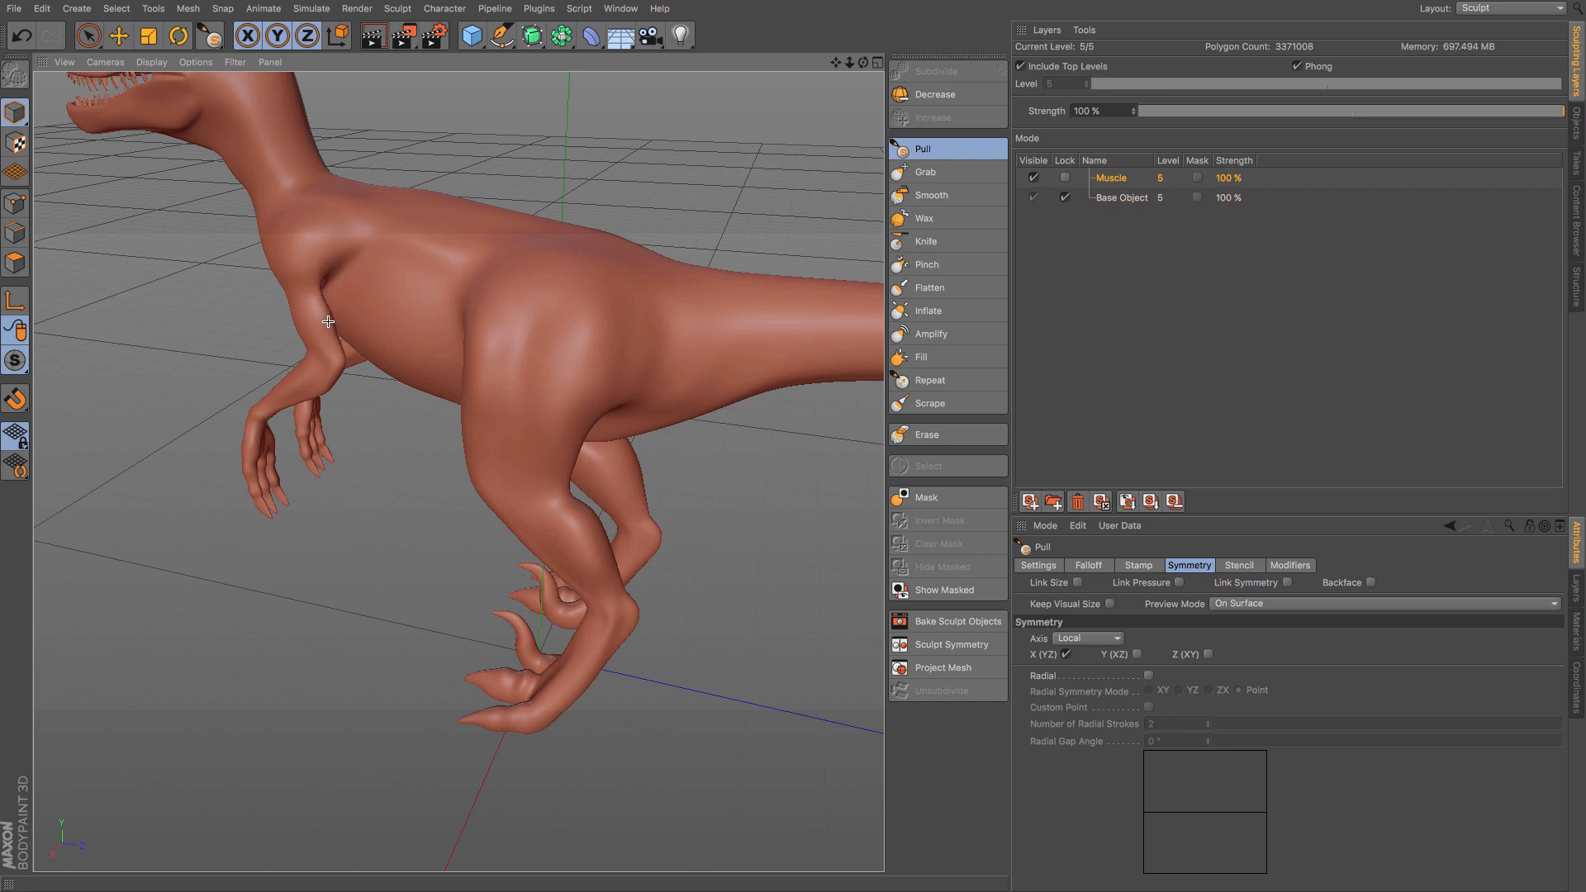
# - Build up the shoulder, hip and thigh muscles on the Muscle layer with symmetrical Pull strokes
pyautogui.moveTo(326, 329); pyautogui.dragTo(306, 306)
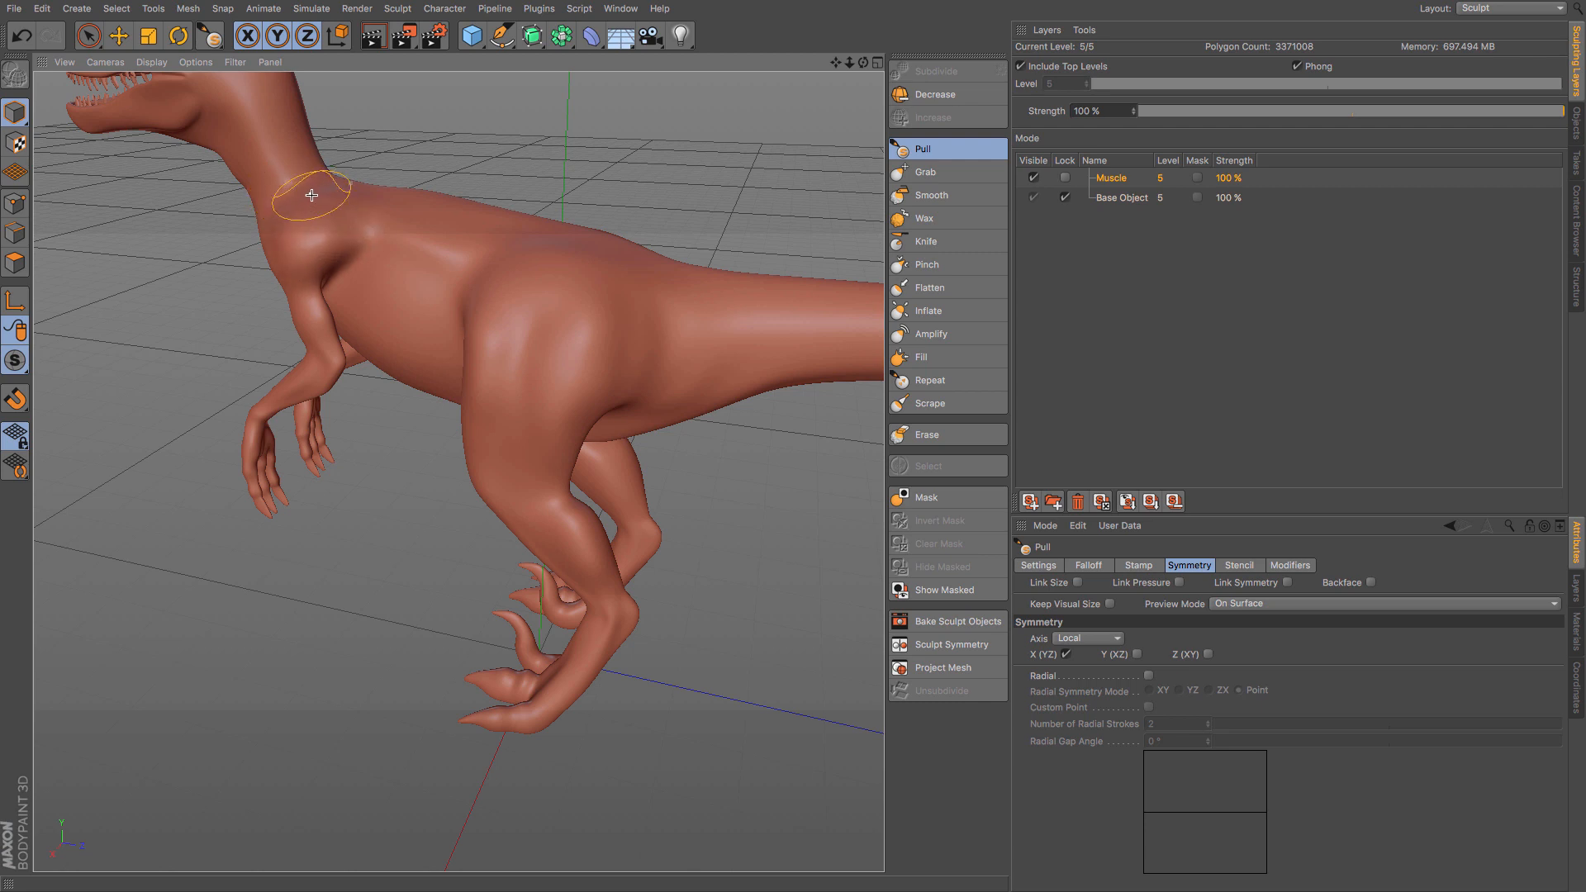
pyautogui.moveTo(309, 199)
pyautogui.keyDown('alt'); pyautogui.mouseDown()
pyautogui.moveTo(397, 233)
pyautogui.moveTo(398, 394)
pyautogui.mouseUp(); pyautogui.keyUp('alt')
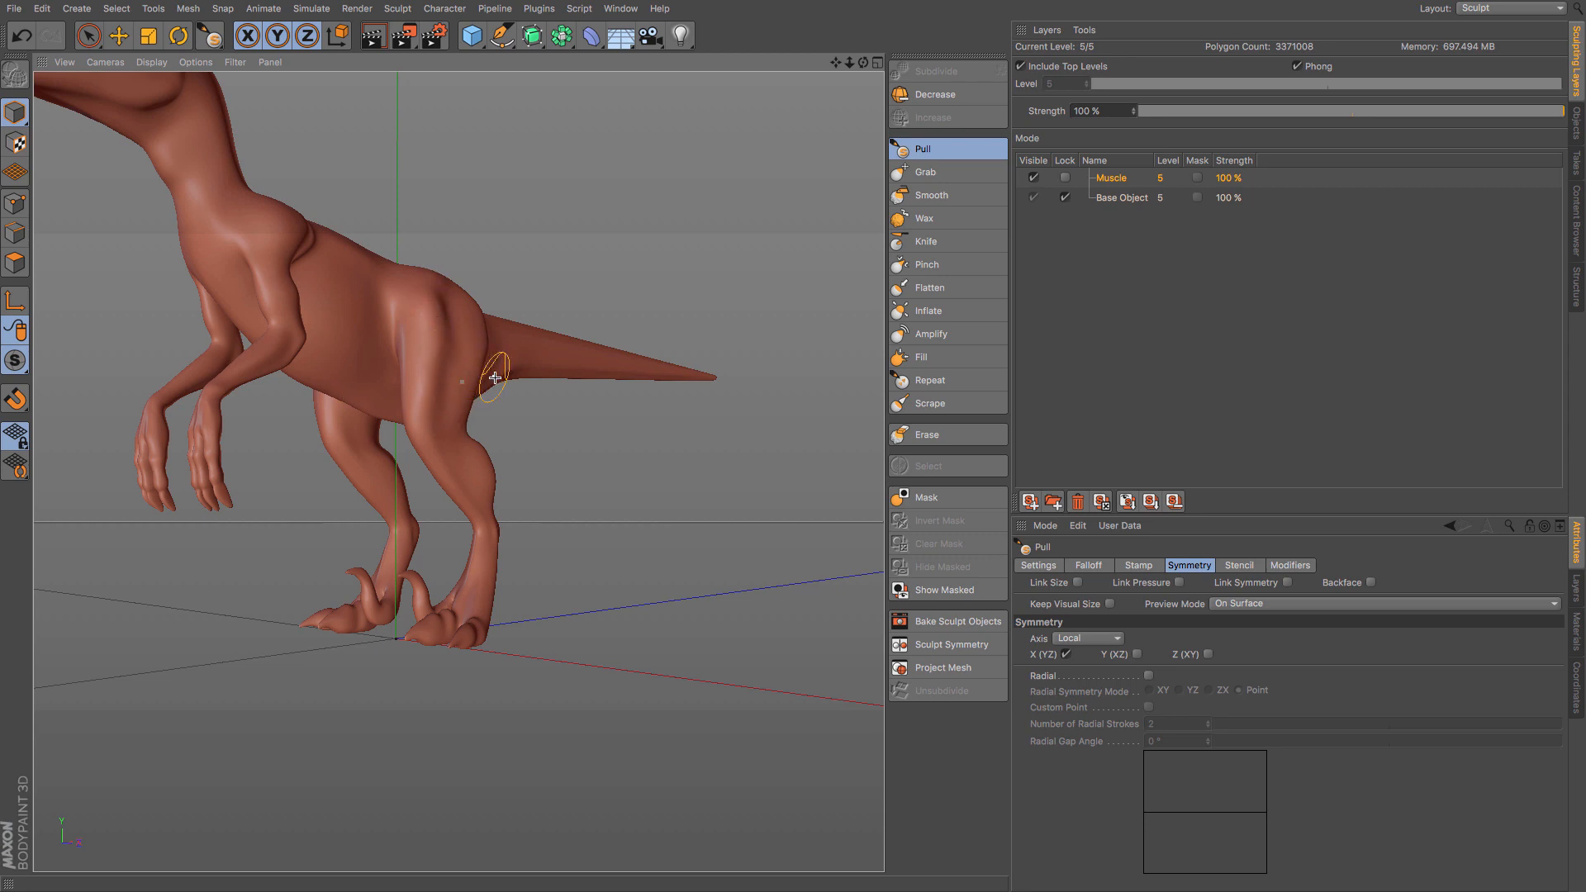
pyautogui.keyDown('alt'); pyautogui.moveTo(504, 357); pyautogui.dragTo(426, 434); pyautogui.keyUp('alt')
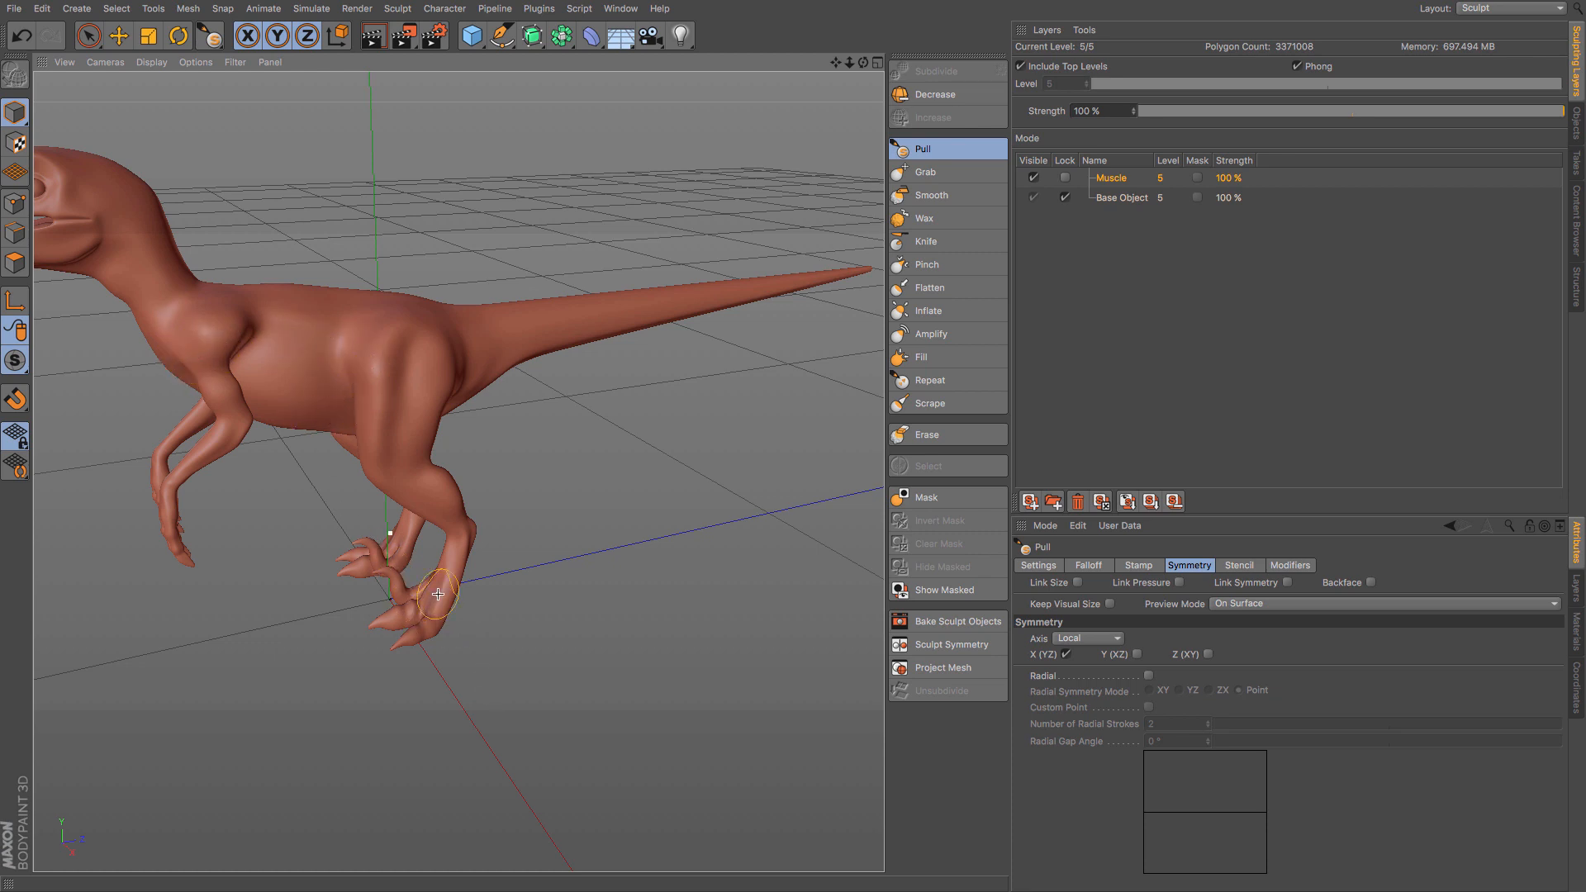
# - Pull out the calf muscles at the back of both lower legs
pyautogui.keyDown('alt'); pyautogui.moveTo(439, 594); pyautogui.dragTo(503, 602); pyautogui.keyUp('alt')
pyautogui.scroll(5, 451, 601)
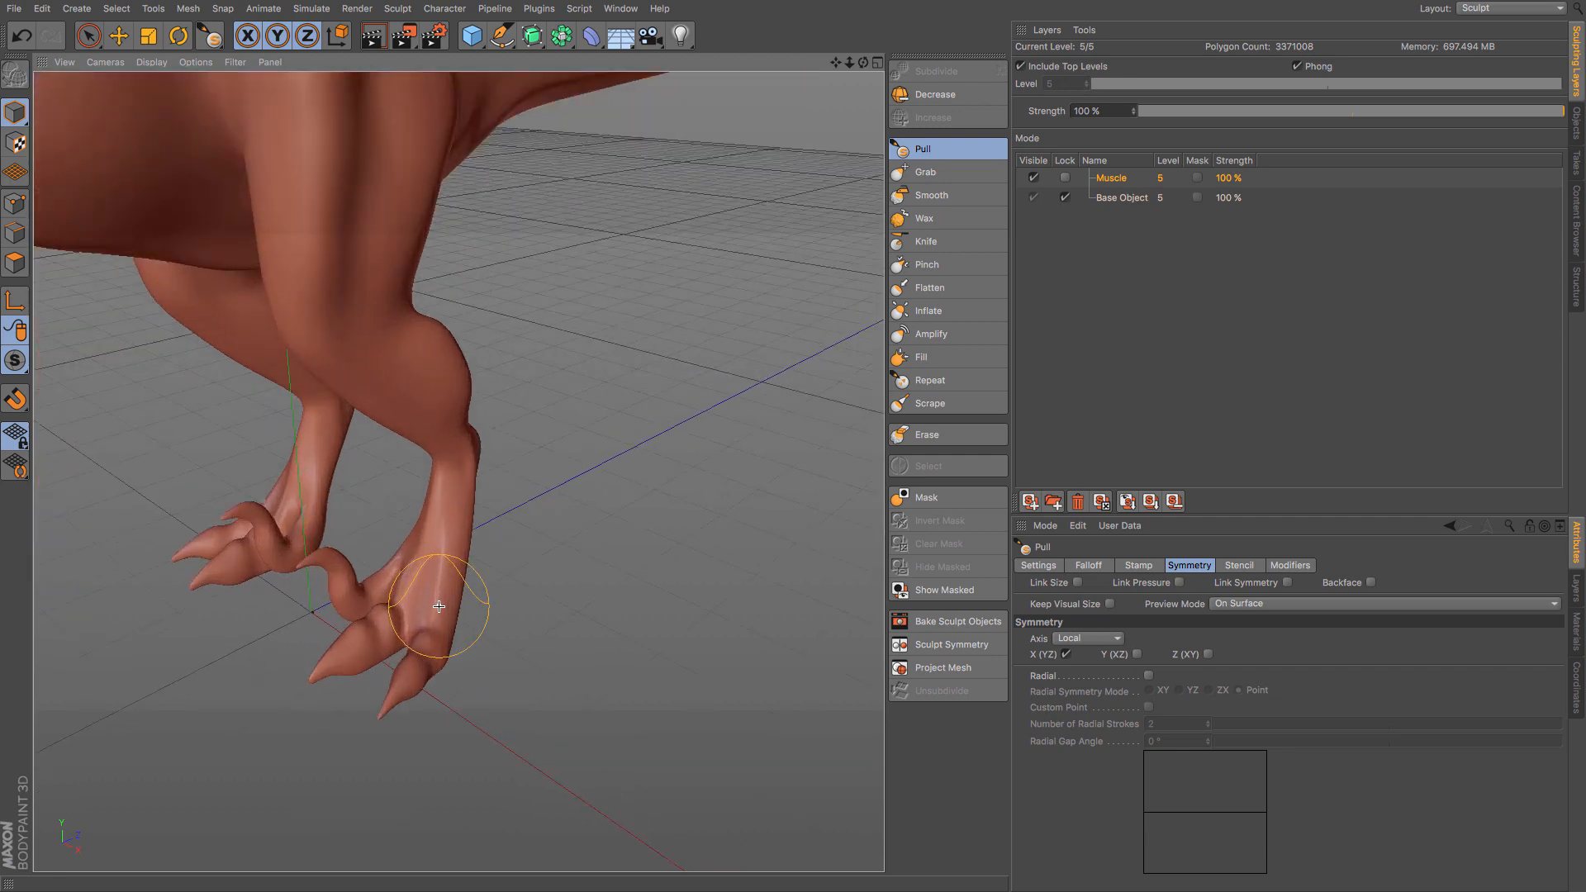
pyautogui.keyDown('alt'); pyautogui.moveTo(439, 568); pyautogui.dragTo(55, 541); pyautogui.keyUp('alt')
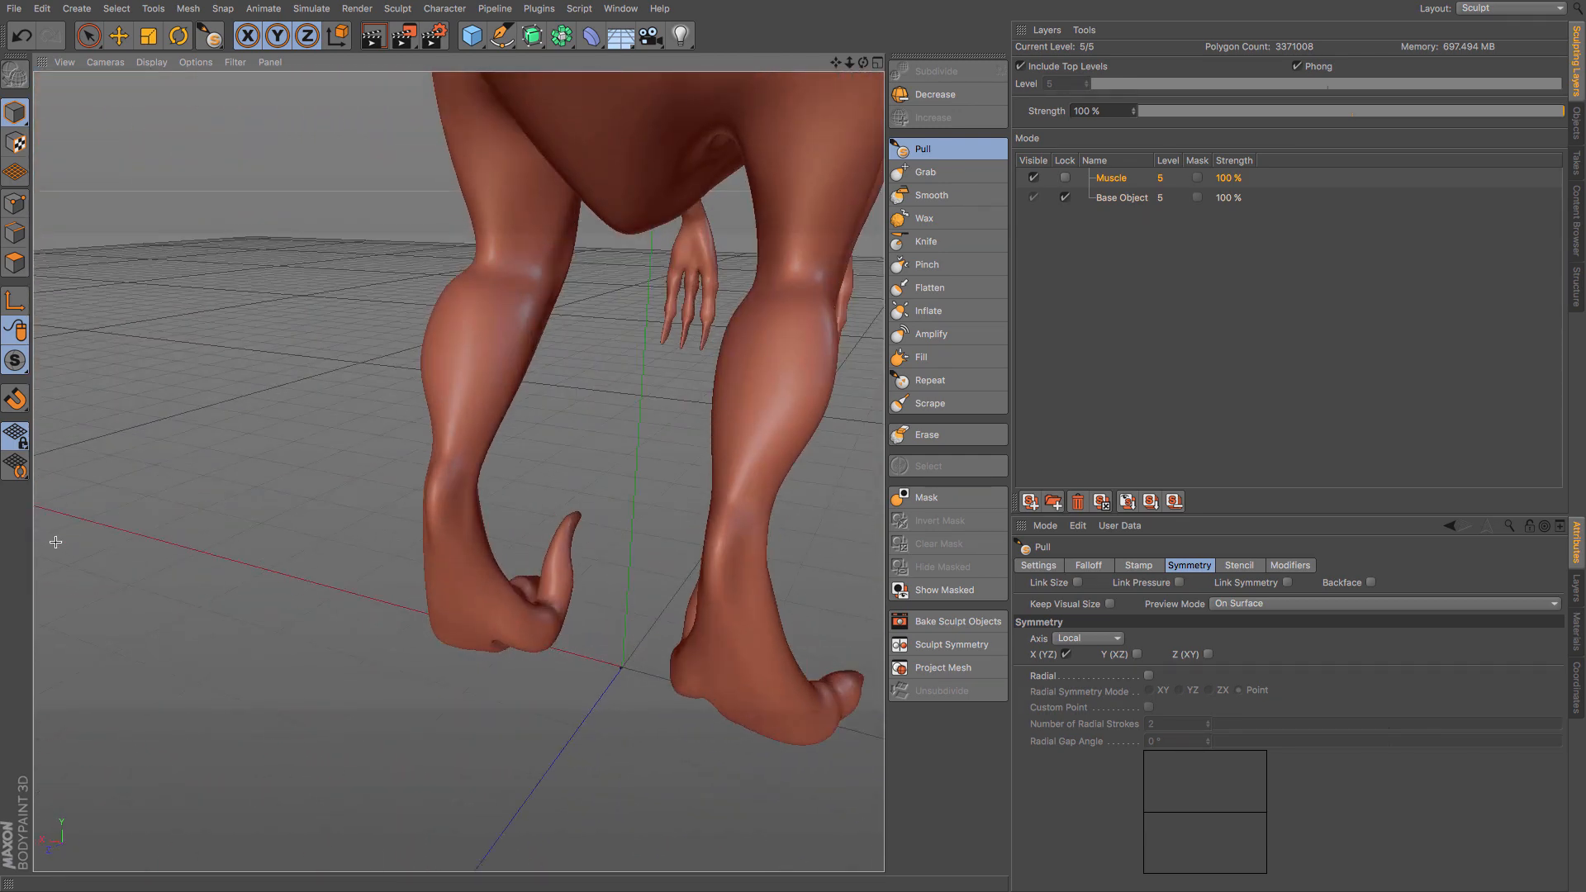
pyautogui.moveTo(443, 300); pyautogui.dragTo(505, 298)
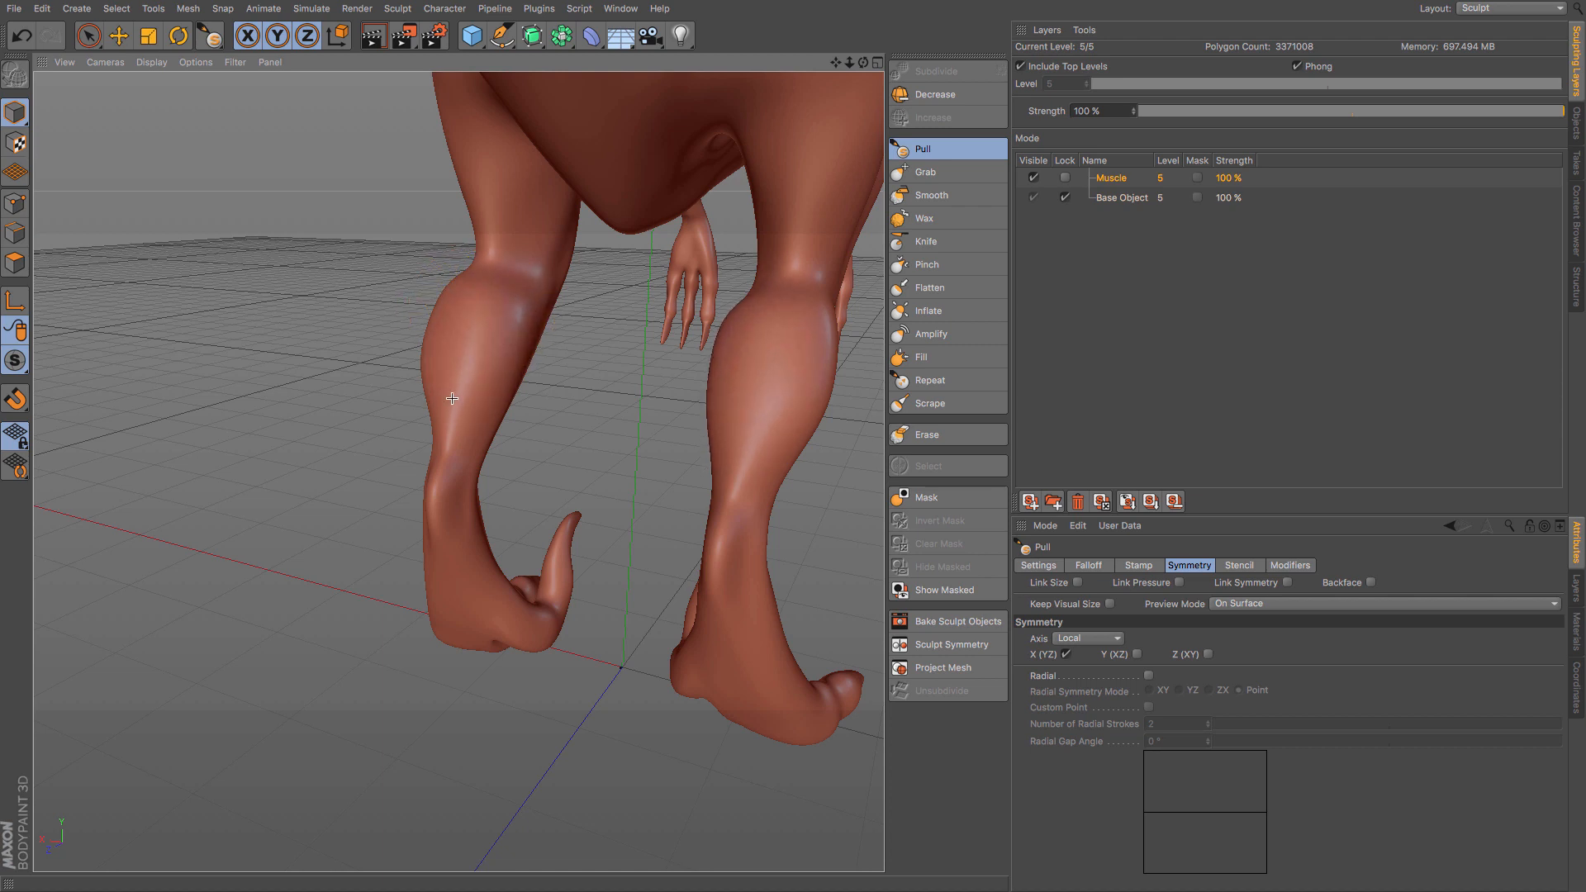
pyautogui.moveTo(452, 398)
pyautogui.mouseDown()
pyautogui.moveTo(580, 376)
pyautogui.moveTo(598, 344)
pyautogui.moveTo(786, 351)
pyautogui.moveTo(655, 336)
pyautogui.mouseUp()
pyautogui.scroll(-2, 592, 369)
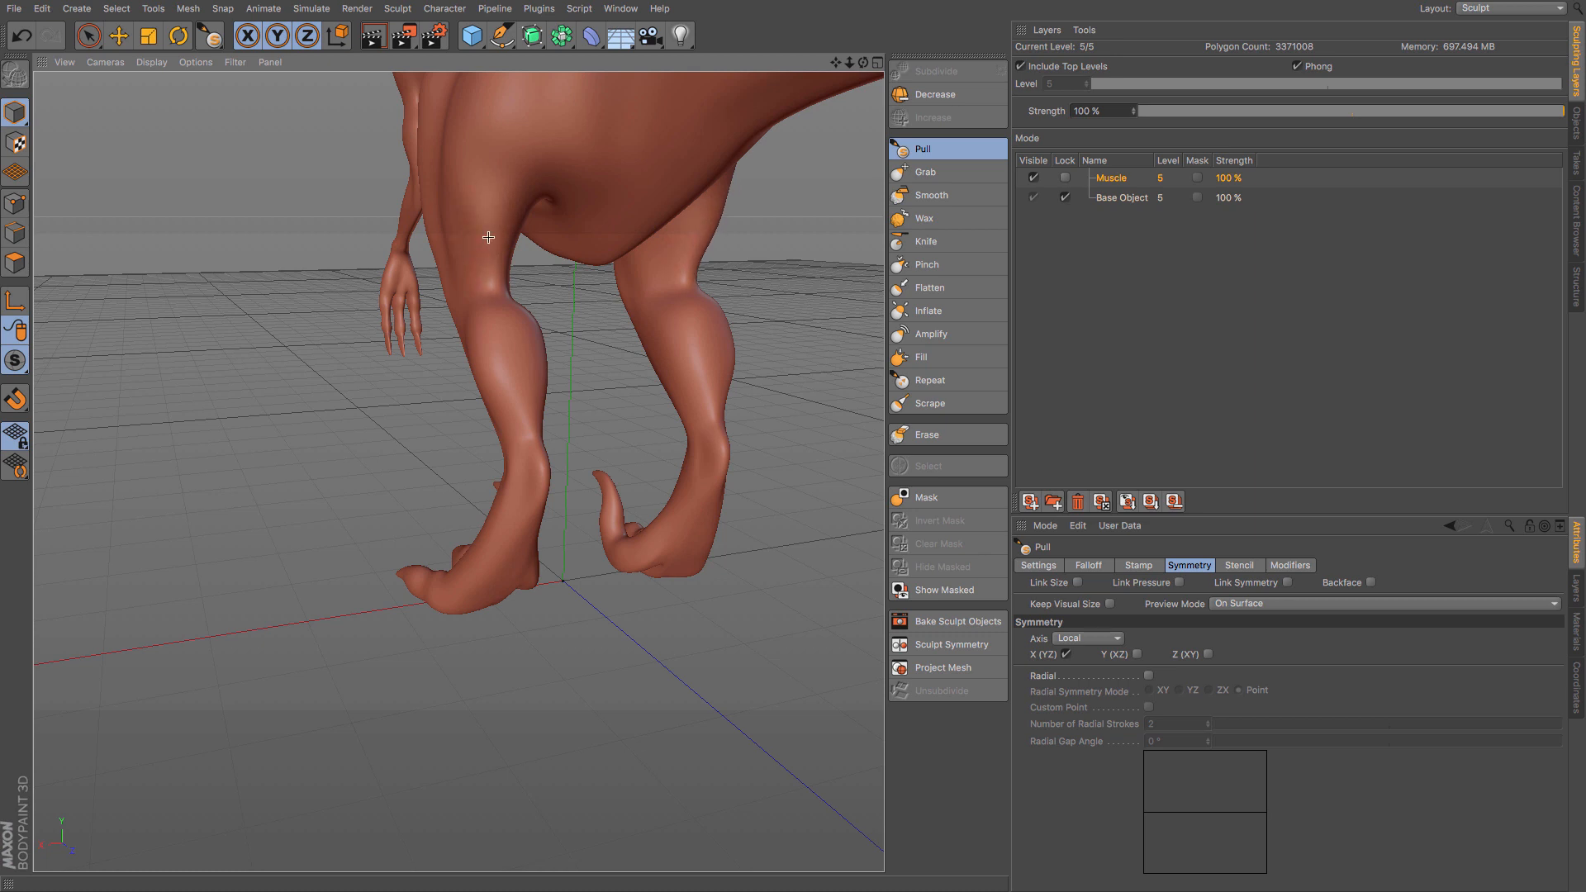
# - Try a Pull stroke on the outer upper thigh and undo it
pyautogui.moveTo(479, 138)
pyautogui.mouseDown()
pyautogui.moveTo(476, 266)
pyautogui.moveTo(467, 111)
pyautogui.mouseUp()
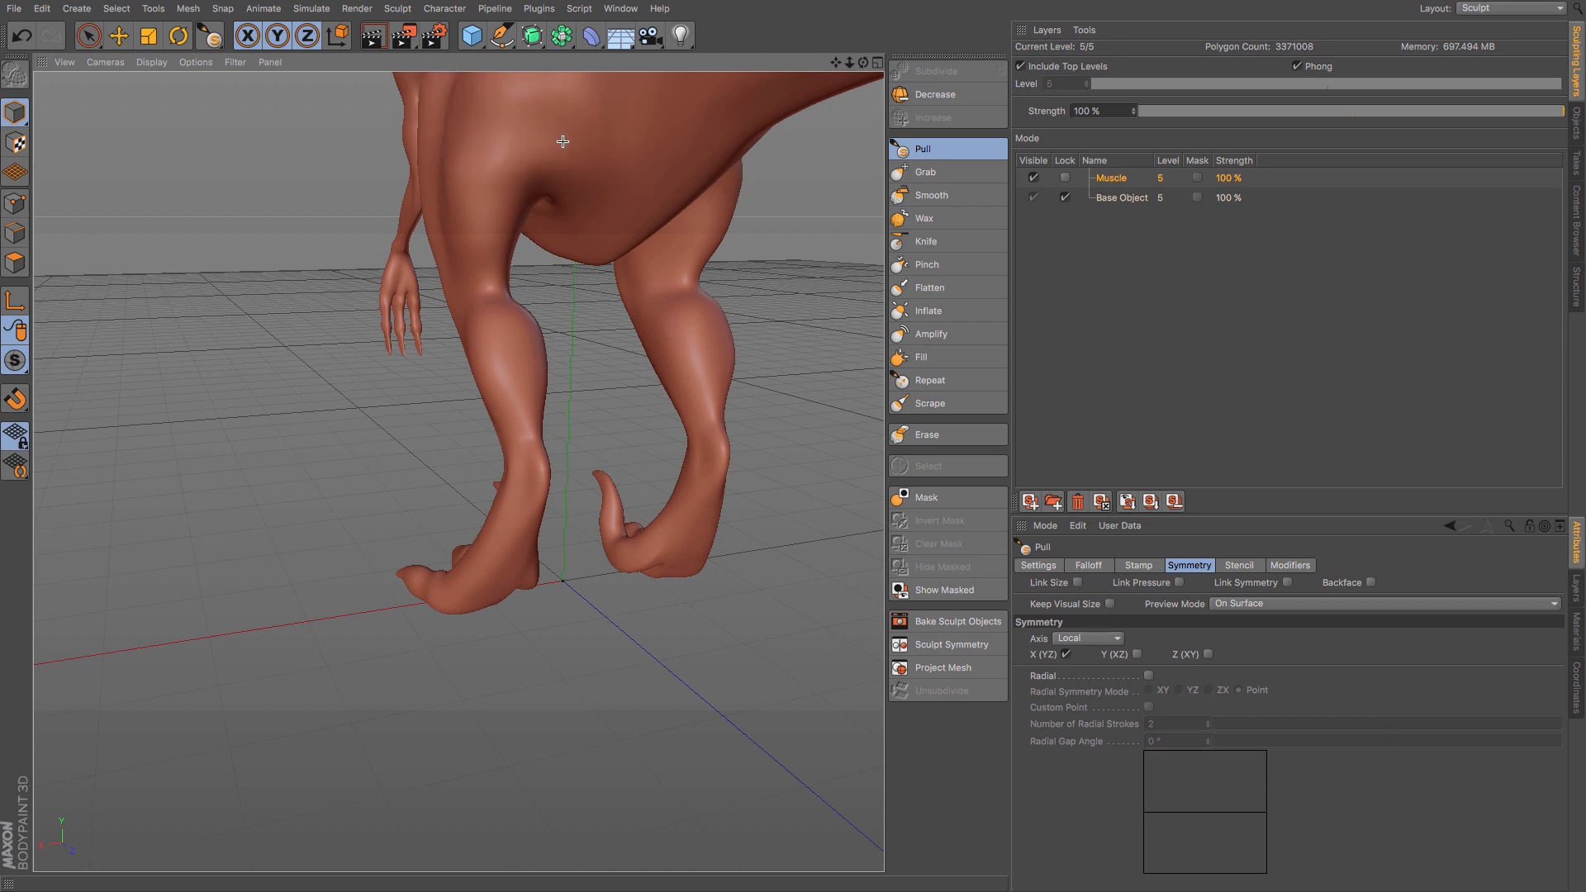
pyautogui.hotkey('ctrl', 'z')
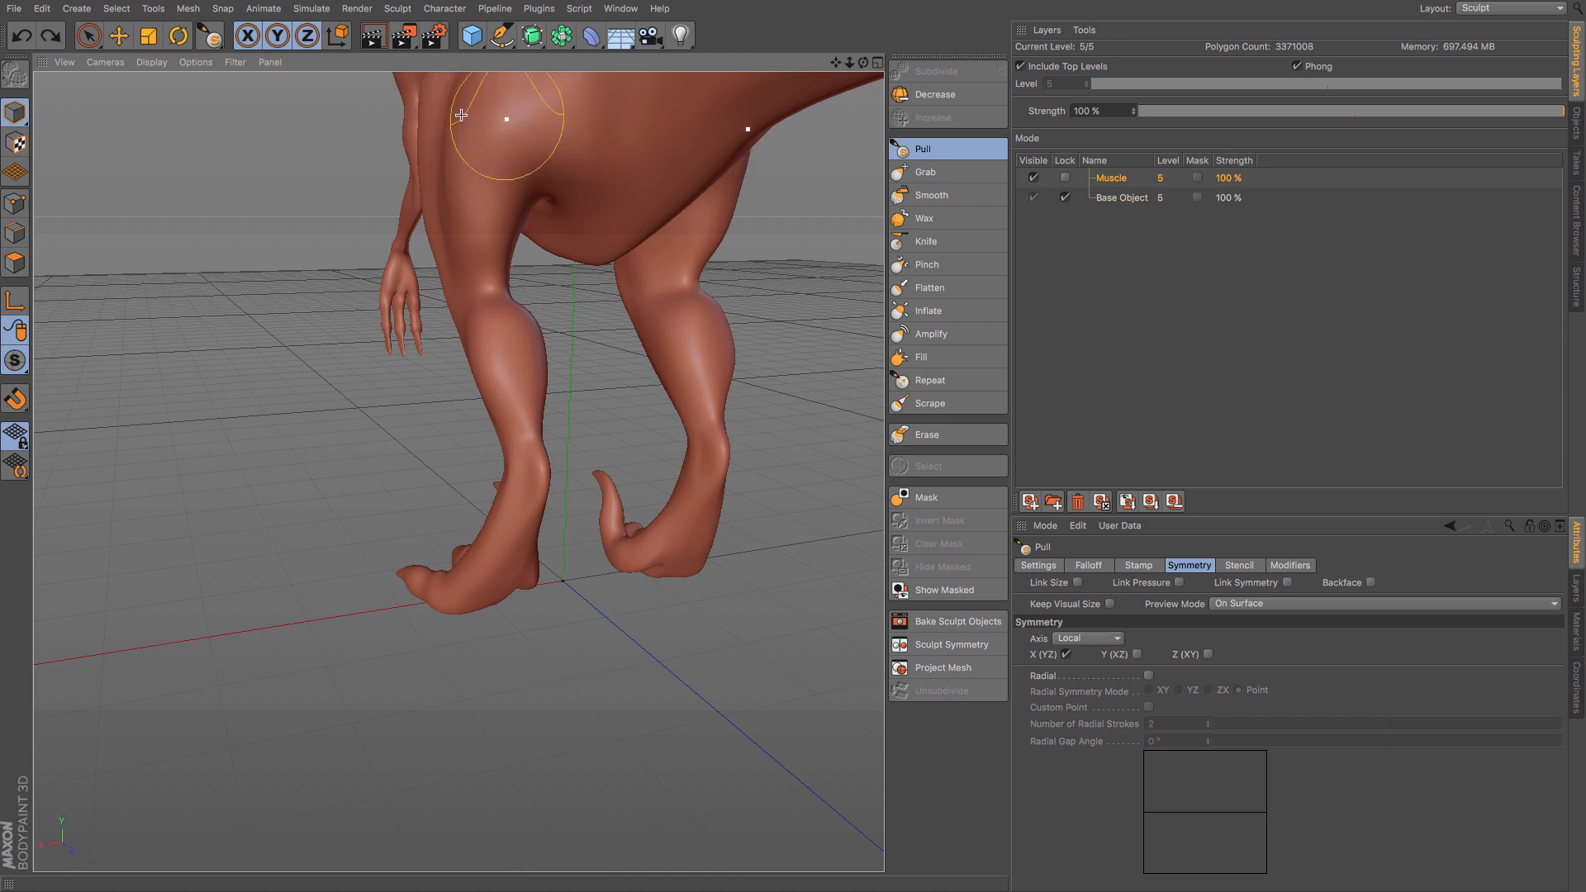
pyautogui.keyDown('alt'); pyautogui.moveTo(443, 138); pyautogui.dragTo(559, 155); pyautogui.keyUp('alt')
# - Pull out the muscle contour around the hip and the top of the thigh
pyautogui.scroll(-5, 556, 149)
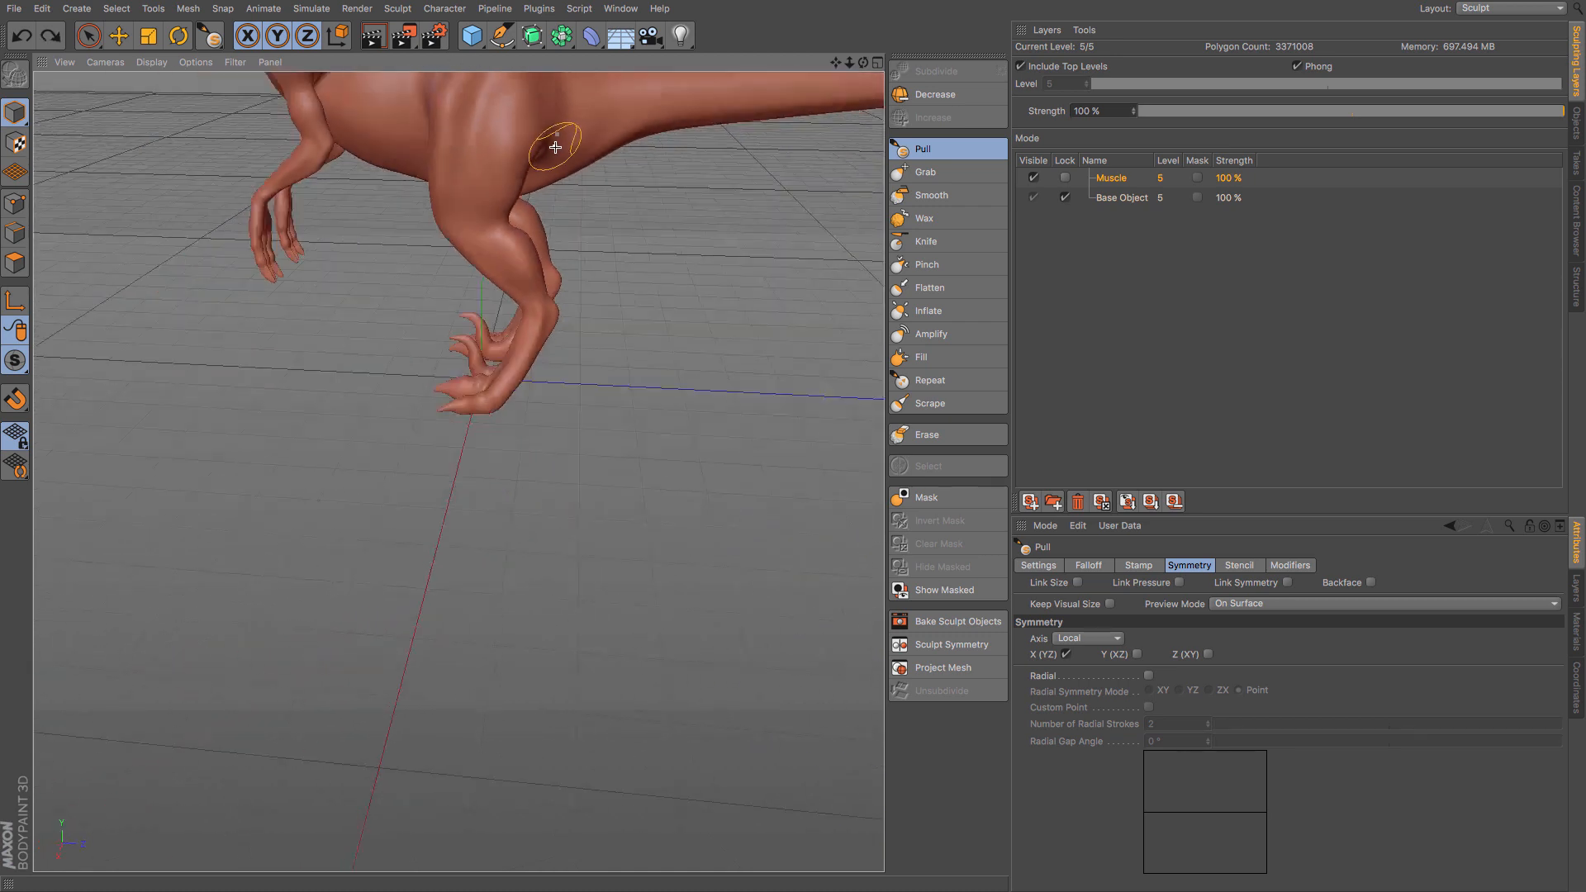
pyautogui.keyDown('alt'); pyautogui.moveTo(548, 145); pyautogui.dragTo(578, 324, button='middle'); pyautogui.keyUp('alt')
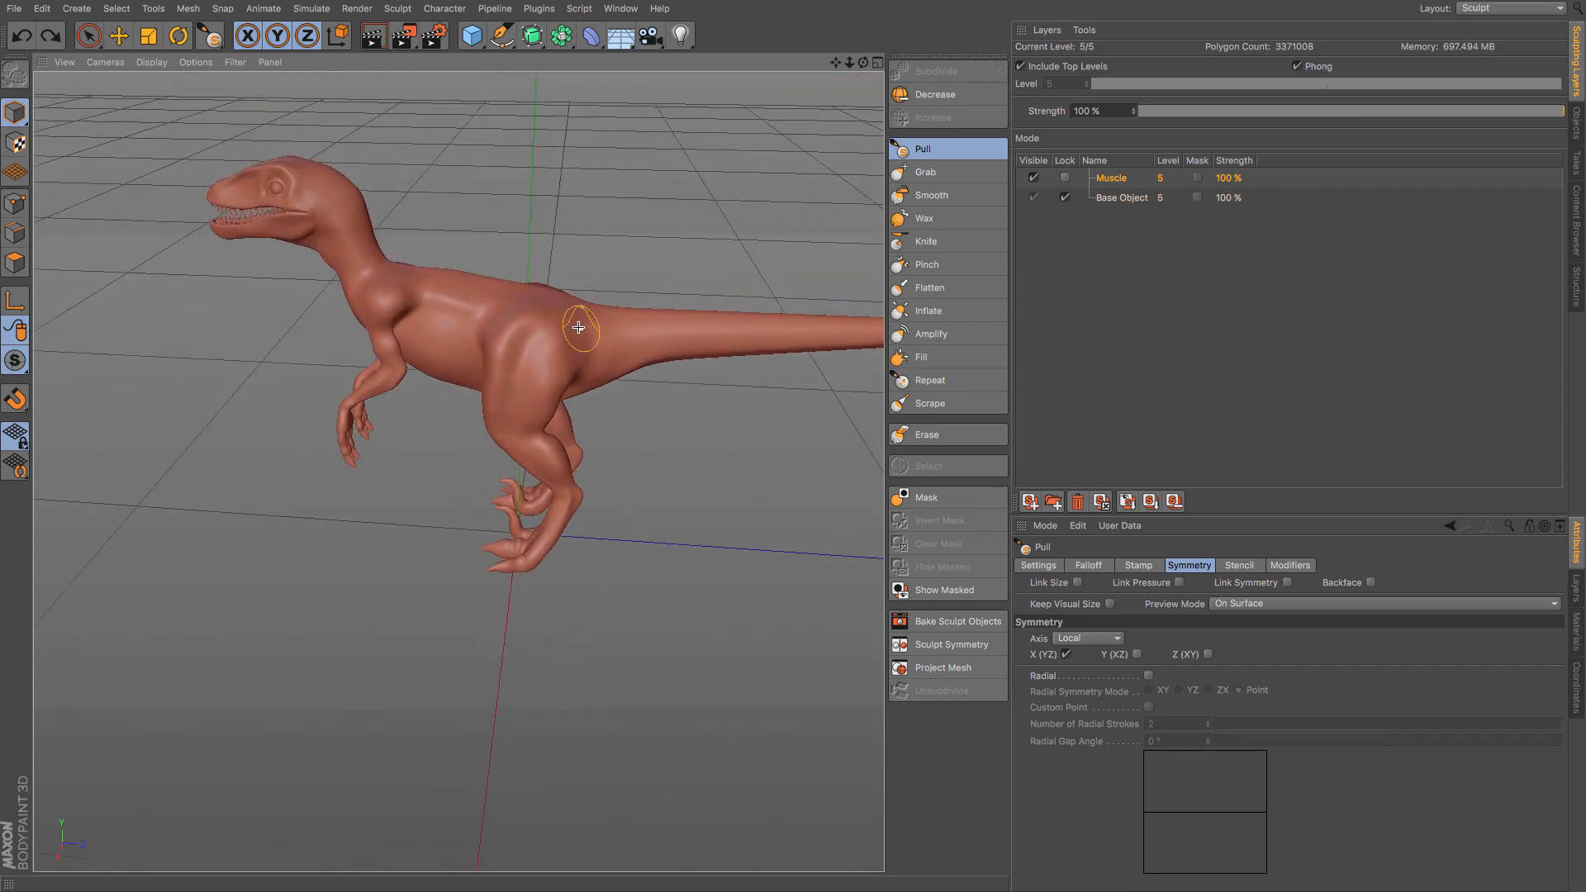
pyautogui.scroll(3, 578, 324)
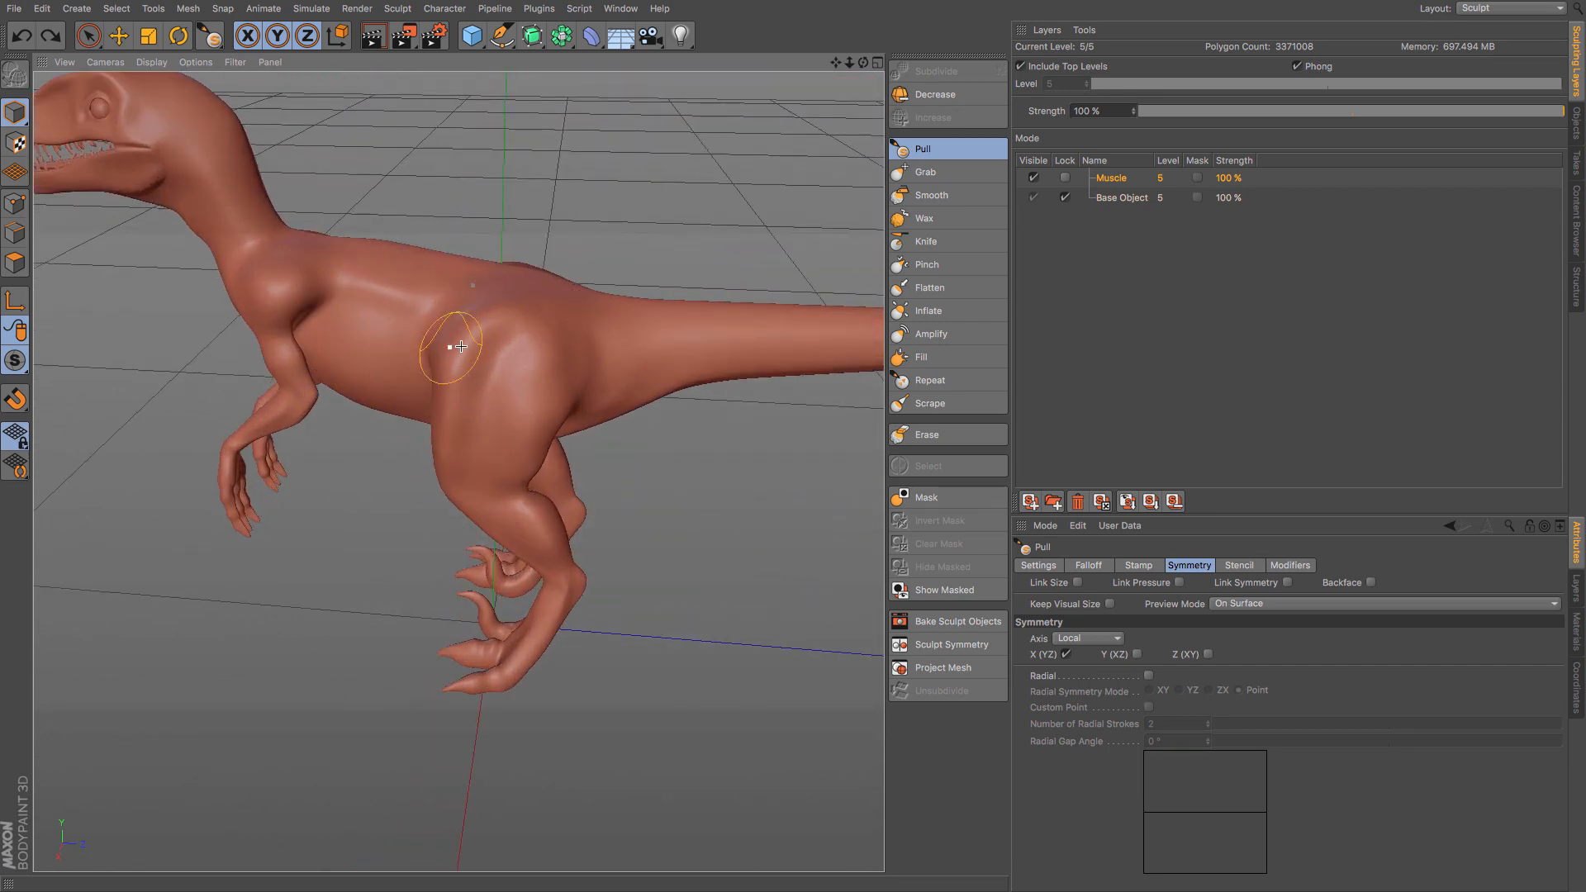
pyautogui.moveTo(522, 296); pyautogui.dragTo(563, 346)
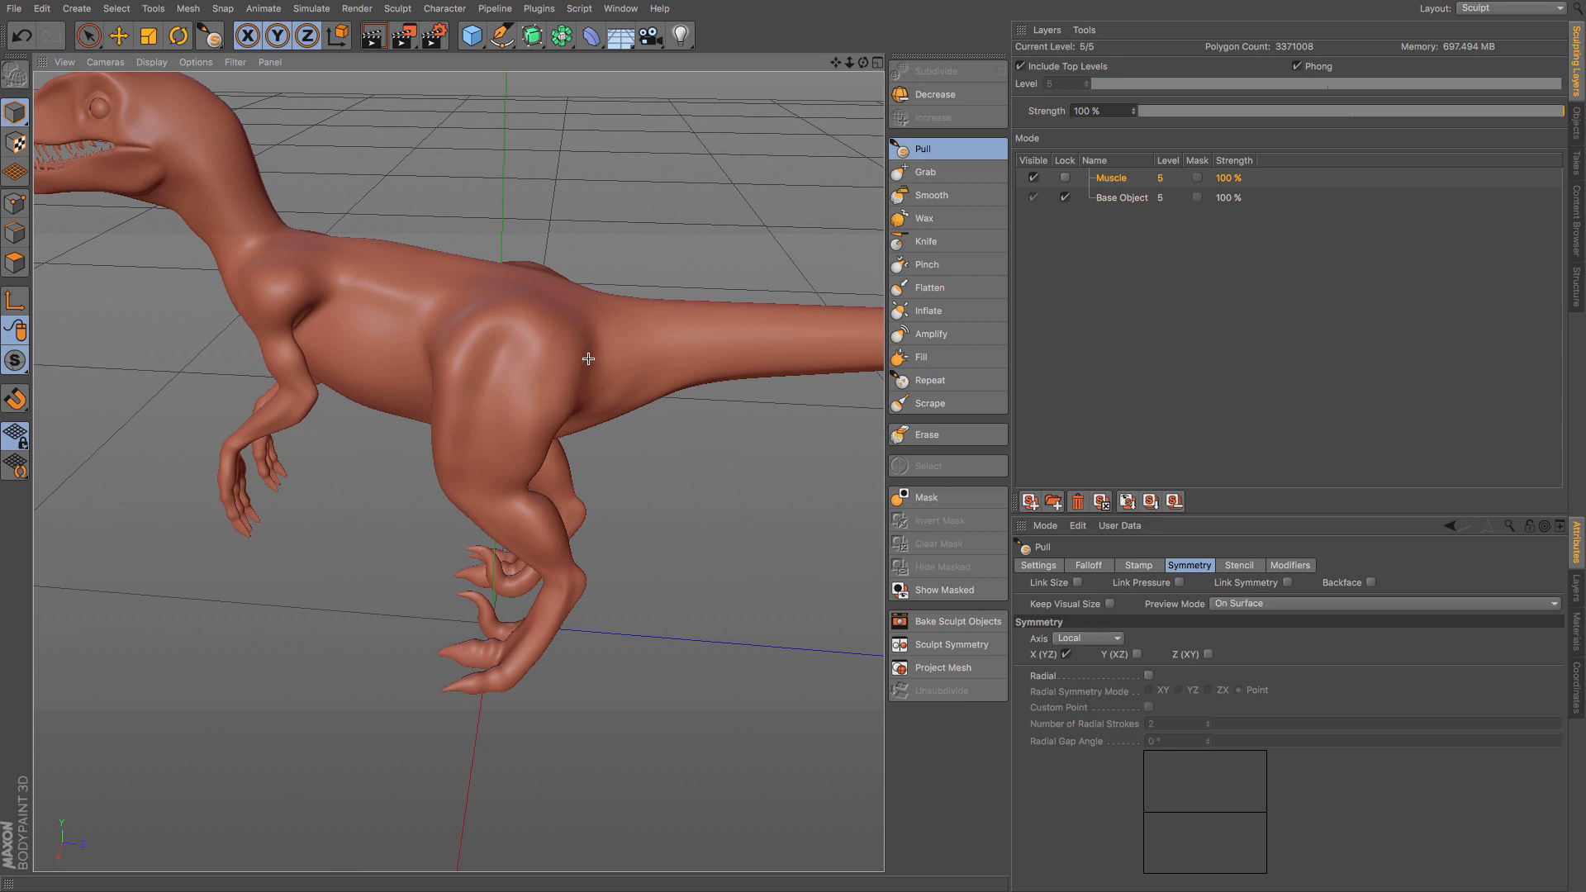
pyautogui.moveTo(565, 319); pyautogui.dragTo(489, 320)
pyautogui.keyDown('alt'); pyautogui.moveTo(377, 372); pyautogui.dragTo(470, 324); pyautogui.keyUp('alt')
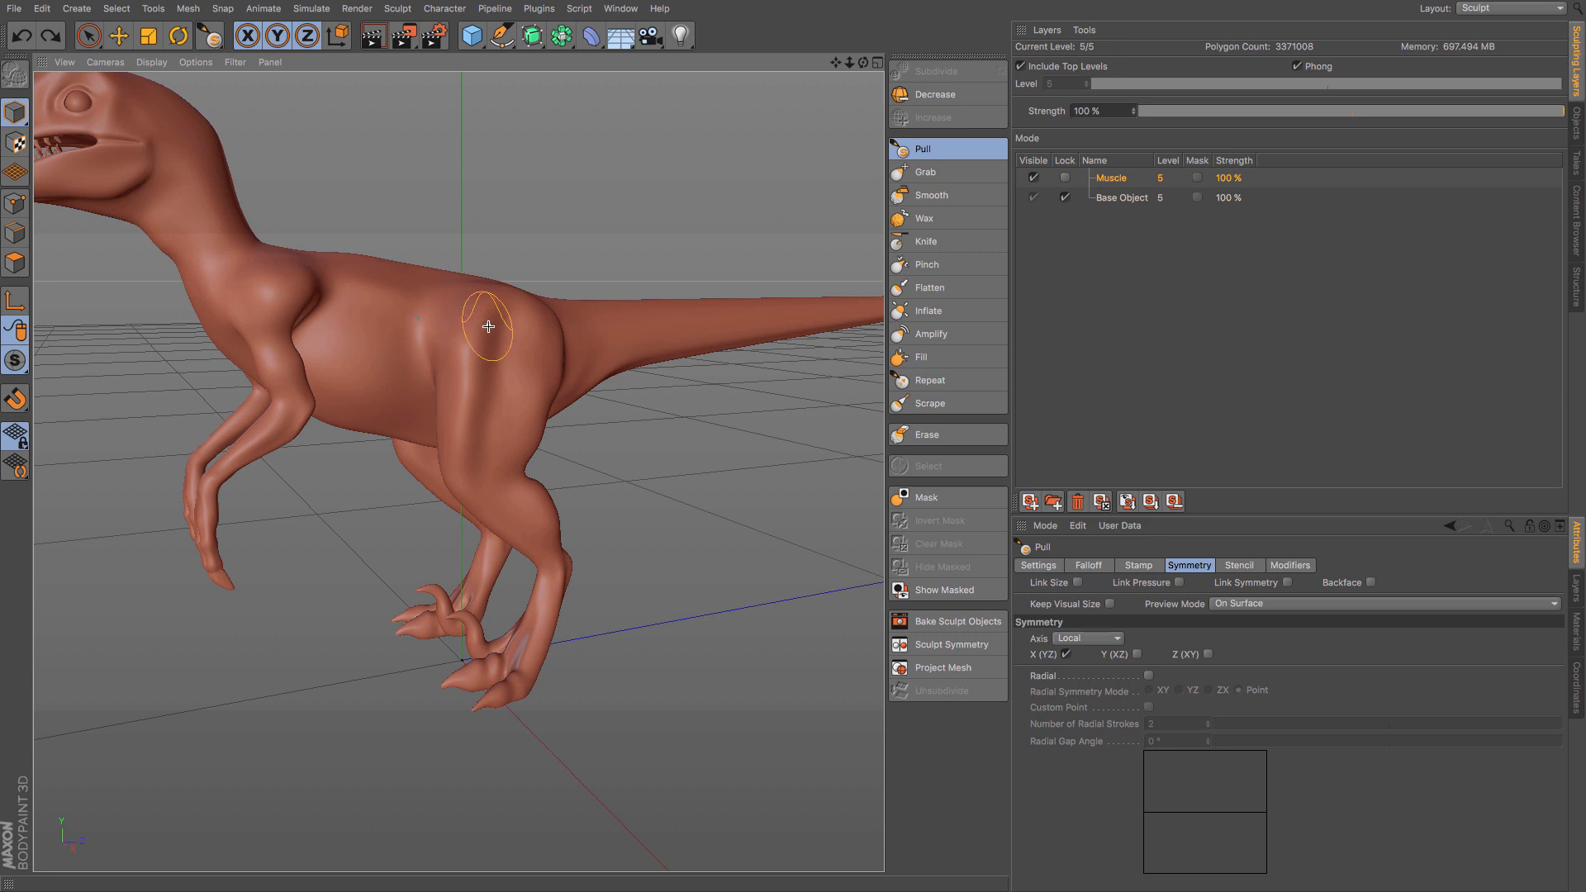
# - Add Pull strokes to the outer thigh and blend them with the Smooth brush, using X (YZ) symmetry
pyautogui.moveTo(487, 334)
pyautogui.mouseDown()
pyautogui.moveTo(499, 369)
pyautogui.moveTo(502, 319)
pyautogui.moveTo(503, 423)
pyautogui.moveTo(507, 346)
pyautogui.mouseUp()
pyautogui.moveTo(488, 433); pyautogui.dragTo(488, 444)
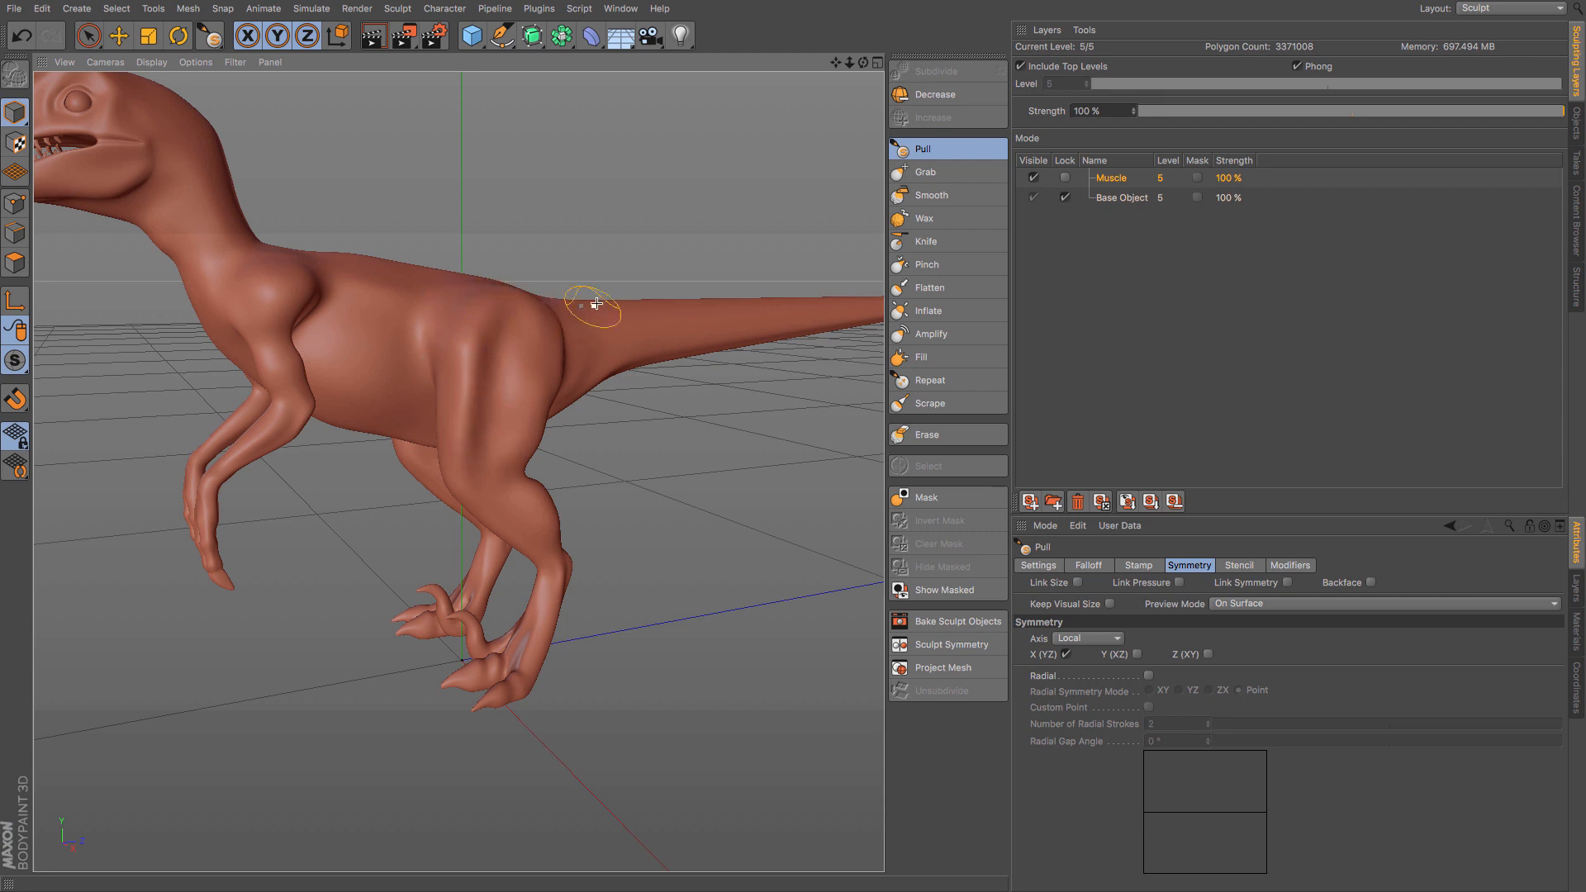
pyautogui.click(916, 197)
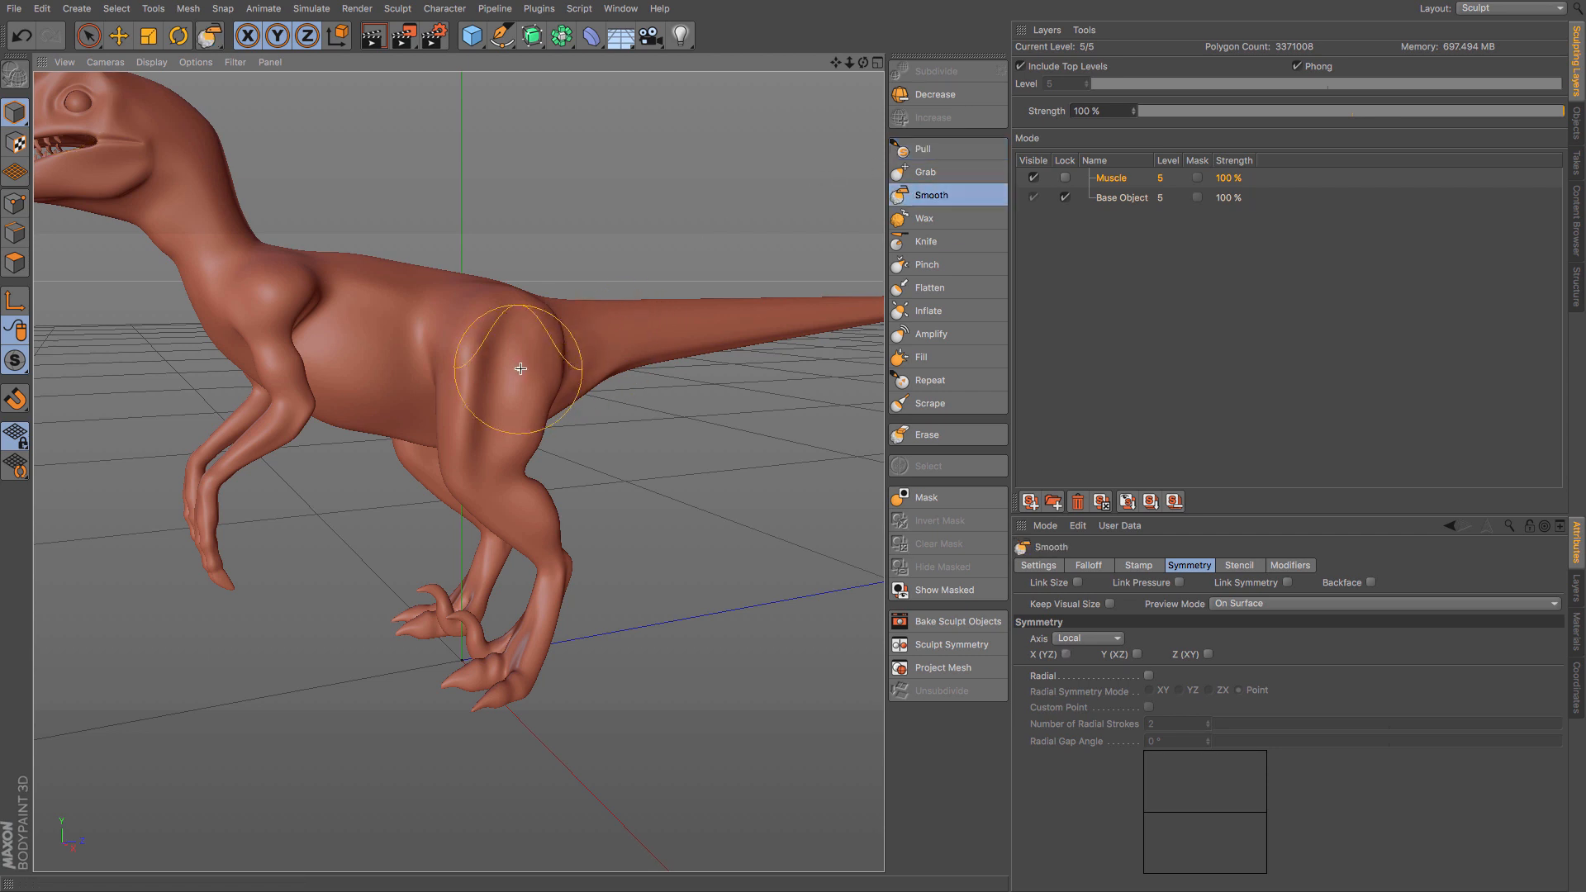
pyautogui.moveTo(517, 364)
pyautogui.mouseDown()
pyautogui.moveTo(499, 355)
pyautogui.moveTo(506, 368)
pyautogui.mouseUp()
pyautogui.click(1066, 654)
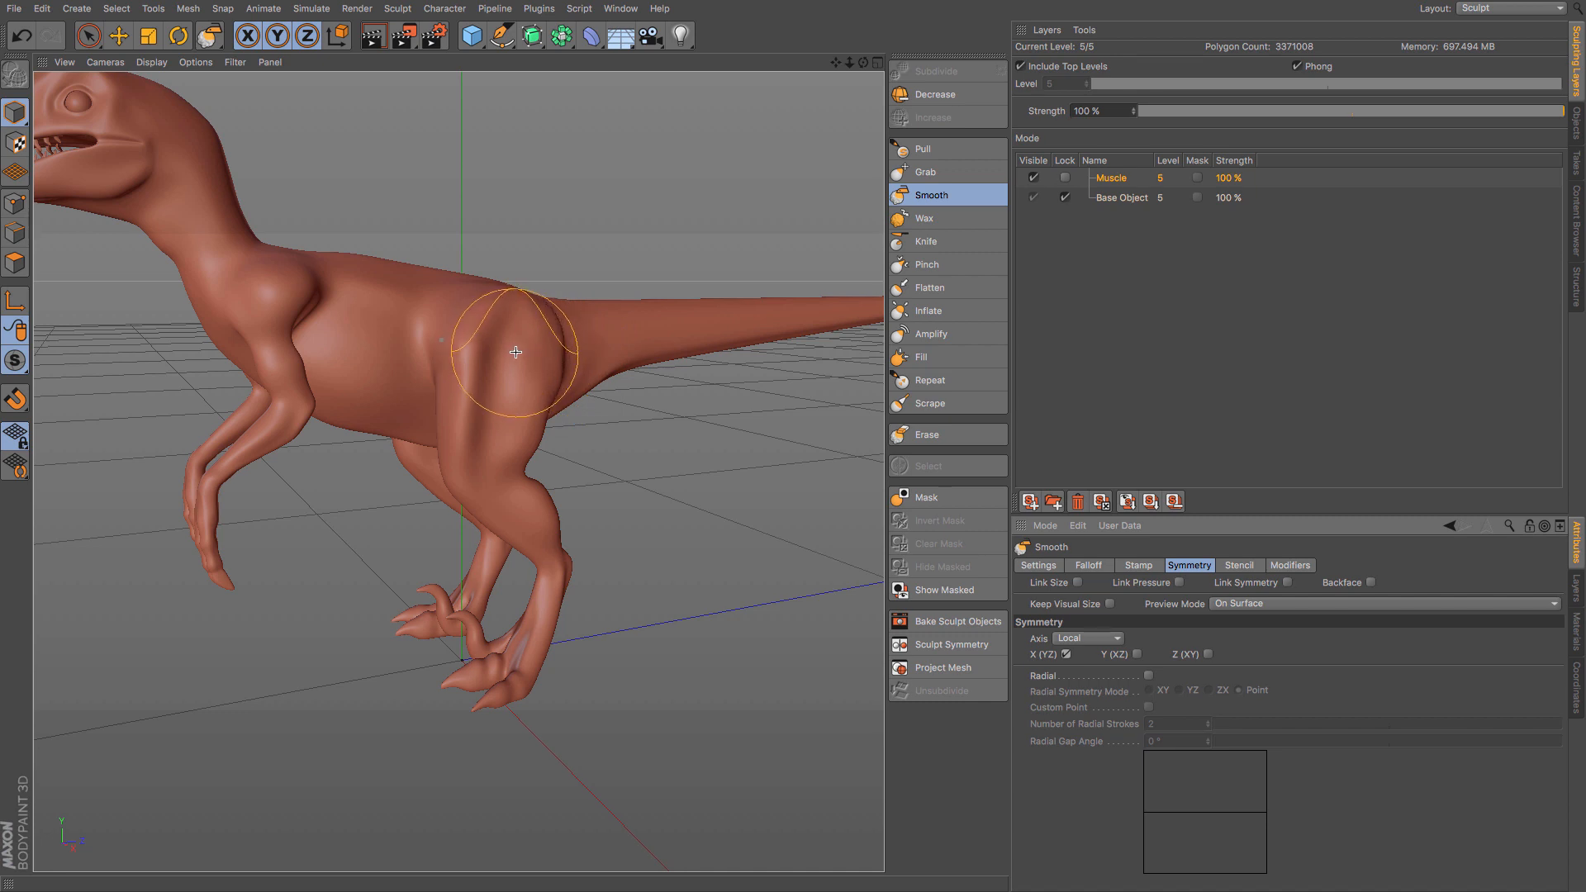
pyautogui.moveTo(497, 348); pyautogui.dragTo(499, 365)
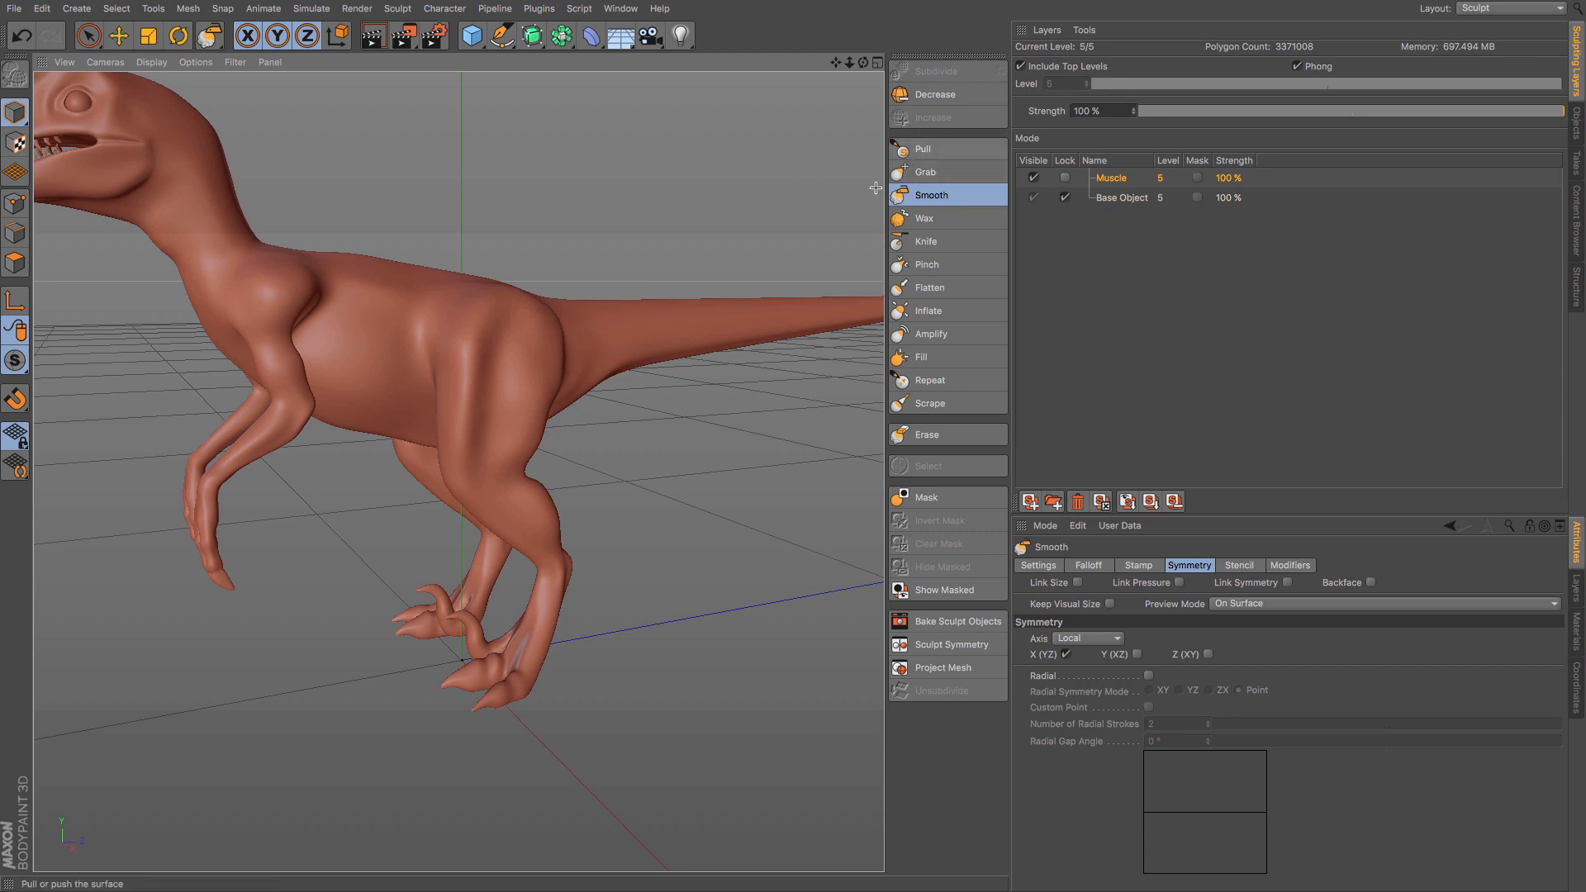
pyautogui.moveTo(509, 380)
pyautogui.mouseDown()
pyautogui.moveTo(567, 413)
pyautogui.moveTo(474, 359)
pyautogui.moveTo(458, 411)
pyautogui.mouseUp()
pyautogui.moveTo(448, 334)
pyautogui.mouseDown()
pyautogui.moveTo(430, 388)
pyautogui.moveTo(463, 299)
pyautogui.moveTo(461, 324)
pyautogui.mouseUp()
# - Pull out more muscle along the front of the thigh, from the hip towards the knee
pyautogui.click(923, 149)
pyautogui.moveTo(496, 343); pyautogui.dragTo(491, 388)
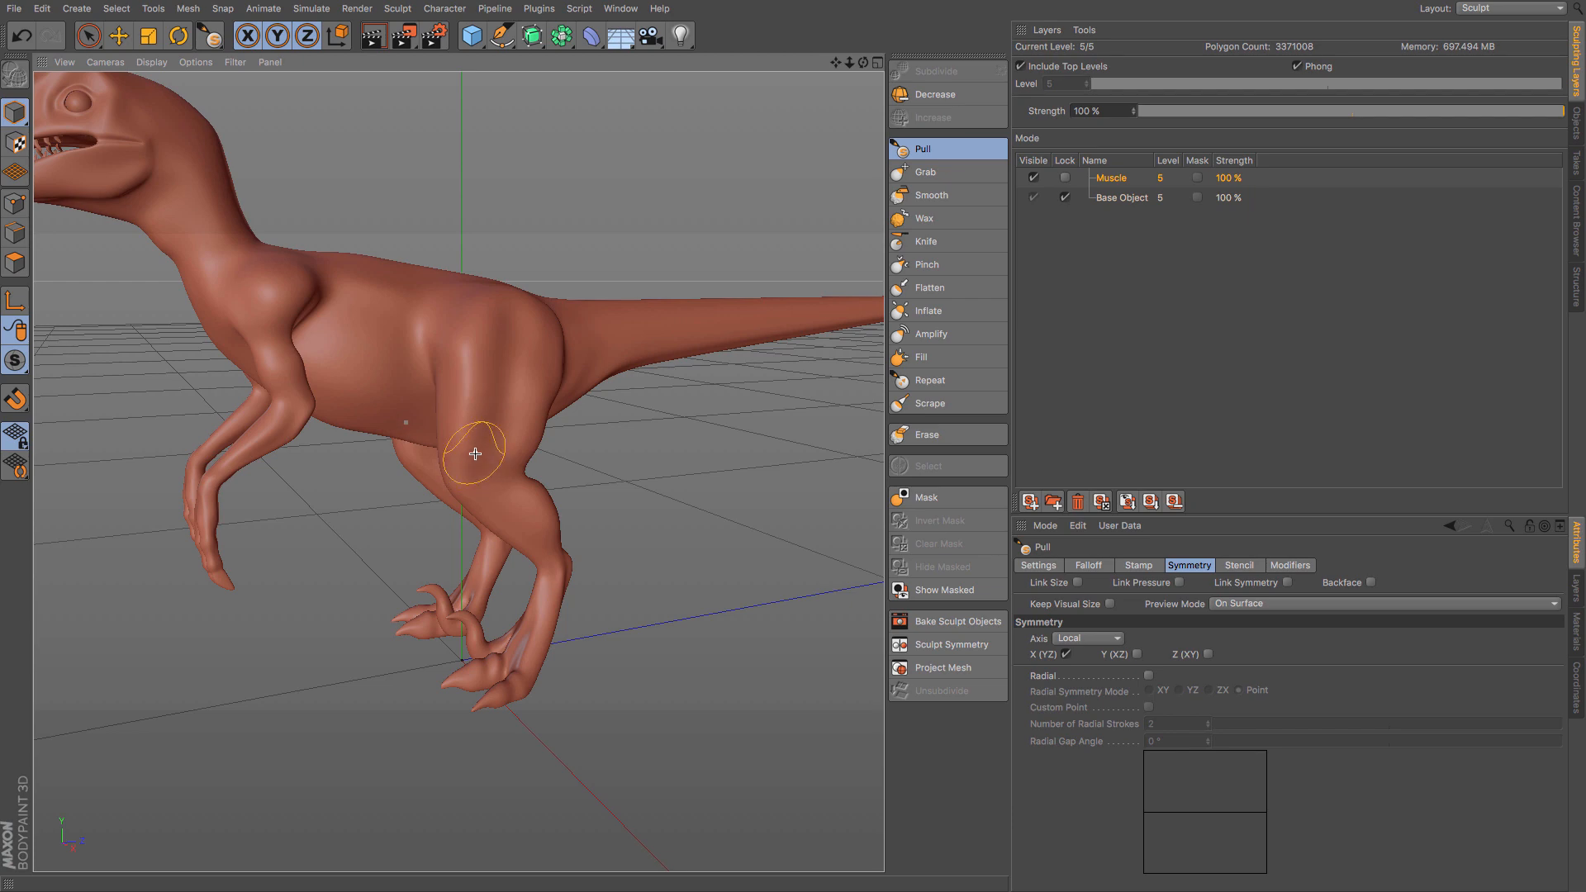
pyautogui.moveTo(475, 454)
pyautogui.keyDown('alt'); pyautogui.mouseDown()
pyautogui.moveTo(244, 516)
pyautogui.moveTo(499, 483)
pyautogui.mouseUp(); pyautogui.keyUp('alt')
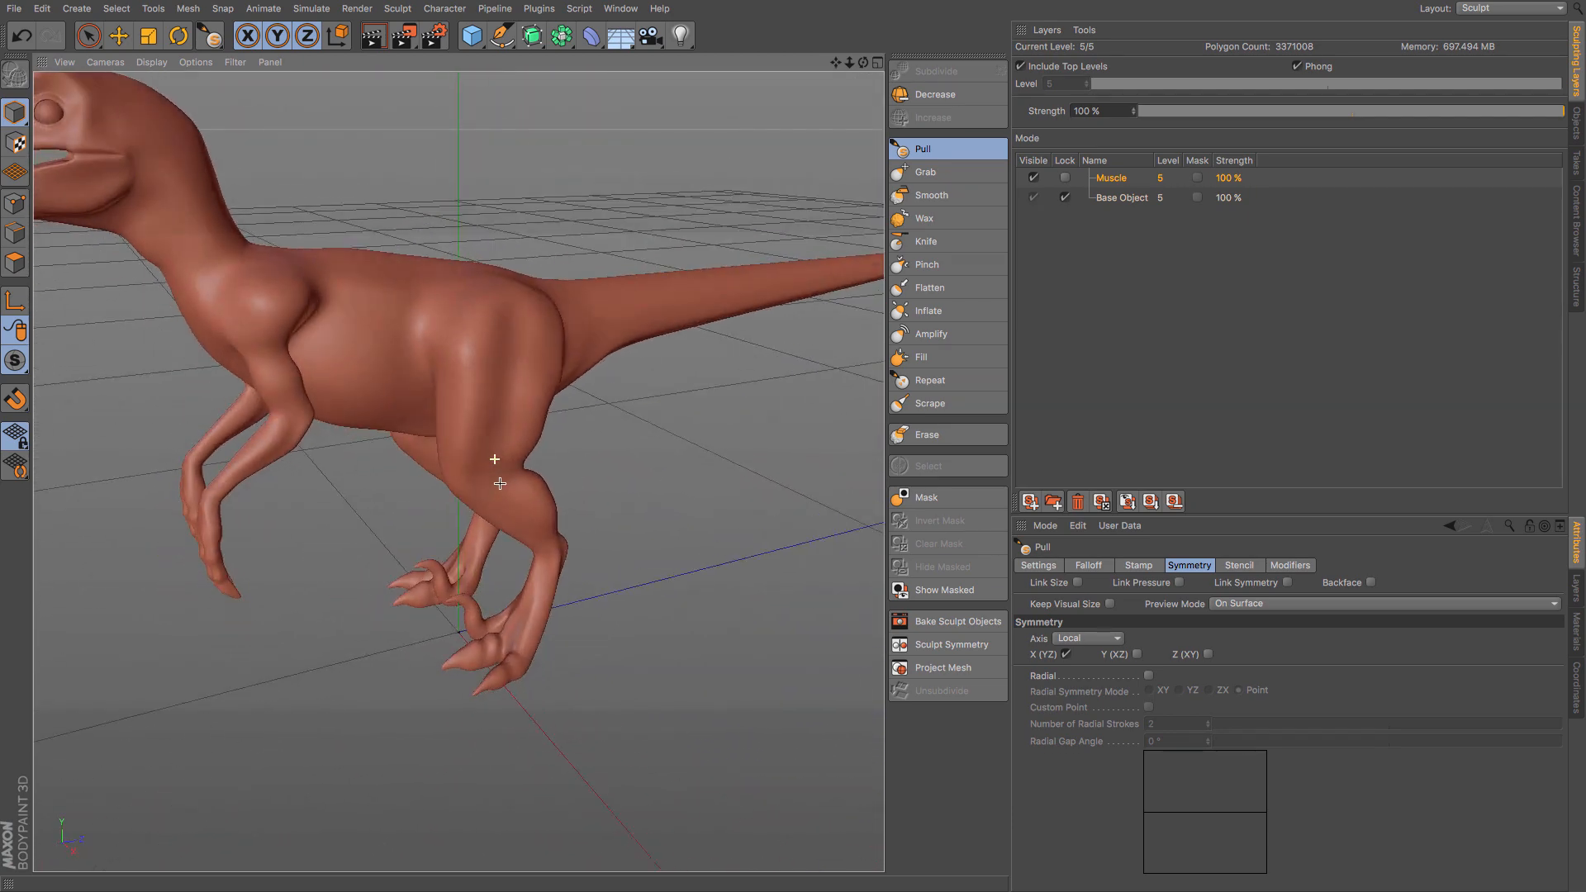
pyautogui.scroll(1, 480, 414)
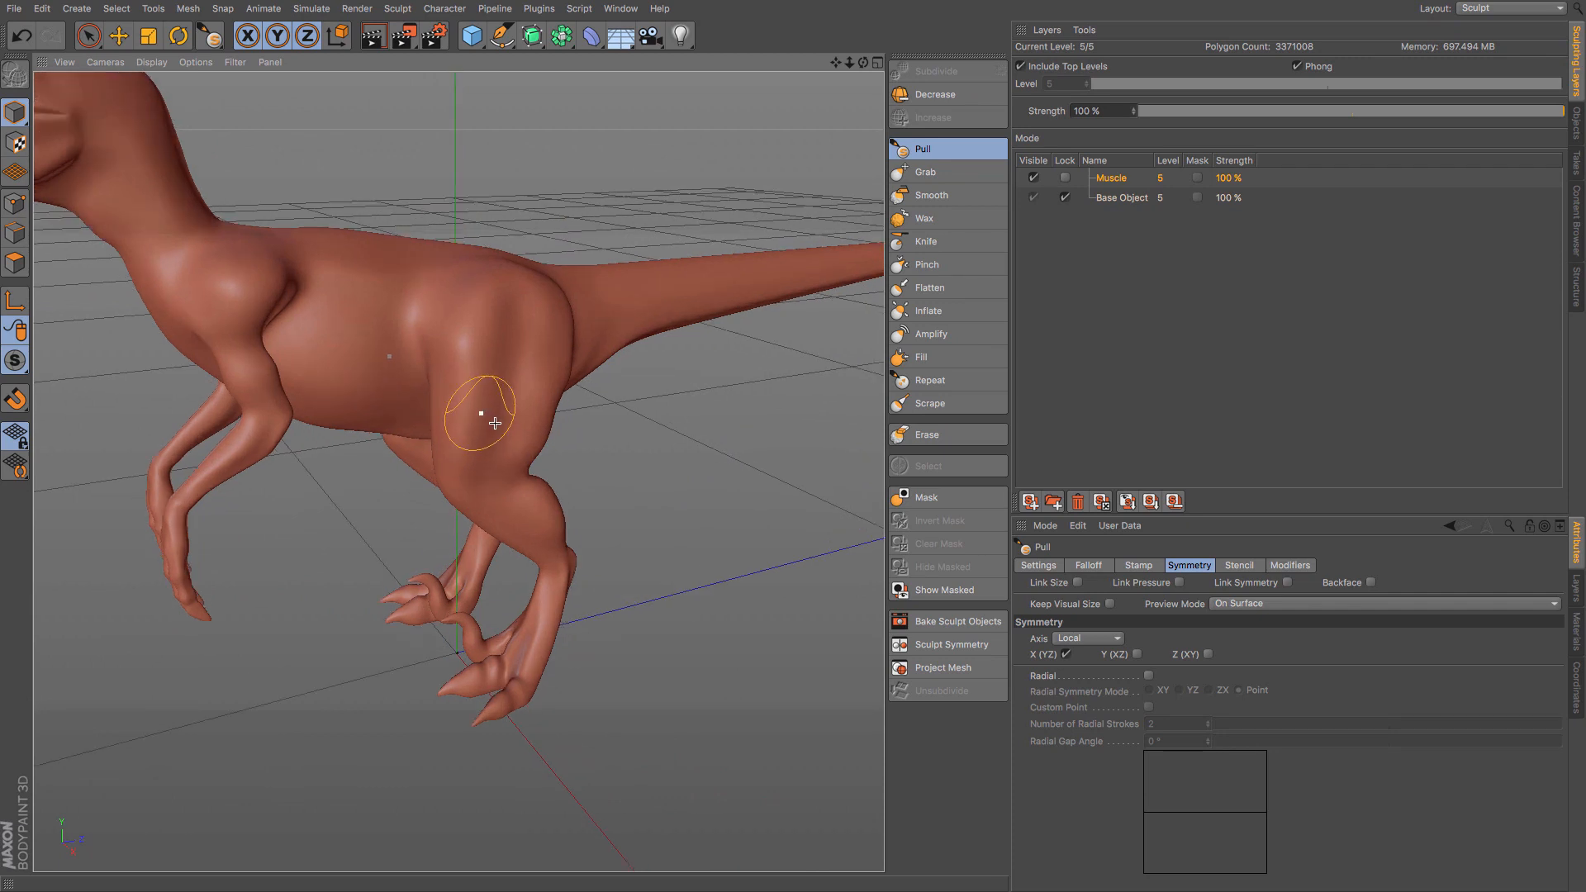
pyautogui.scroll(1, 495, 420)
pyautogui.scroll(-2, 504, 420)
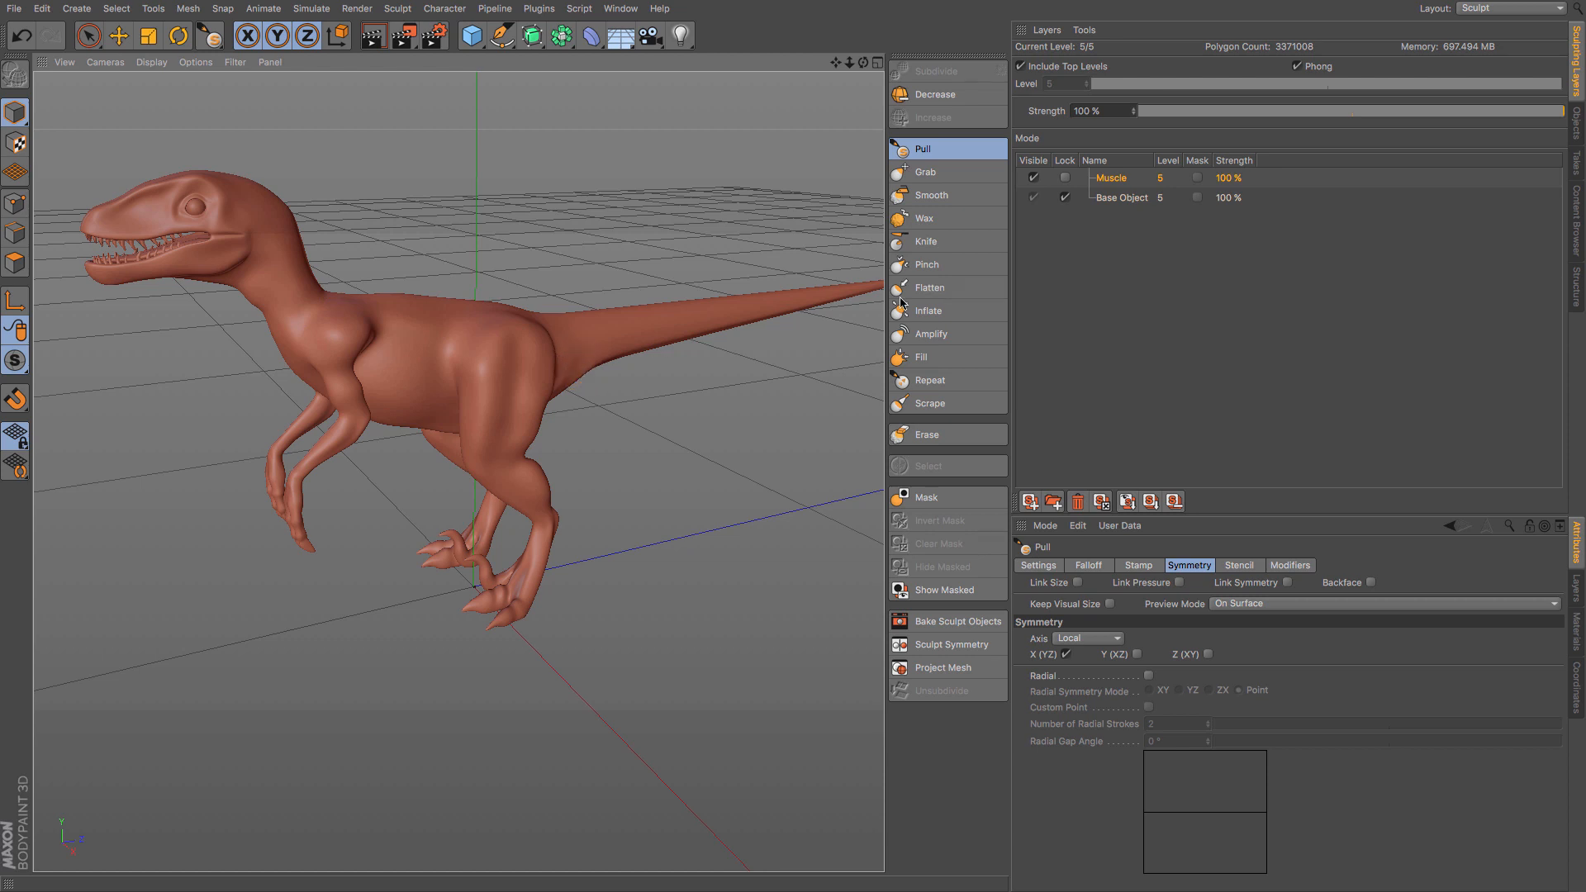
# - Lock the Muscle layer and add a new sculpt layer named Skin above it
pyautogui.click(1066, 178)
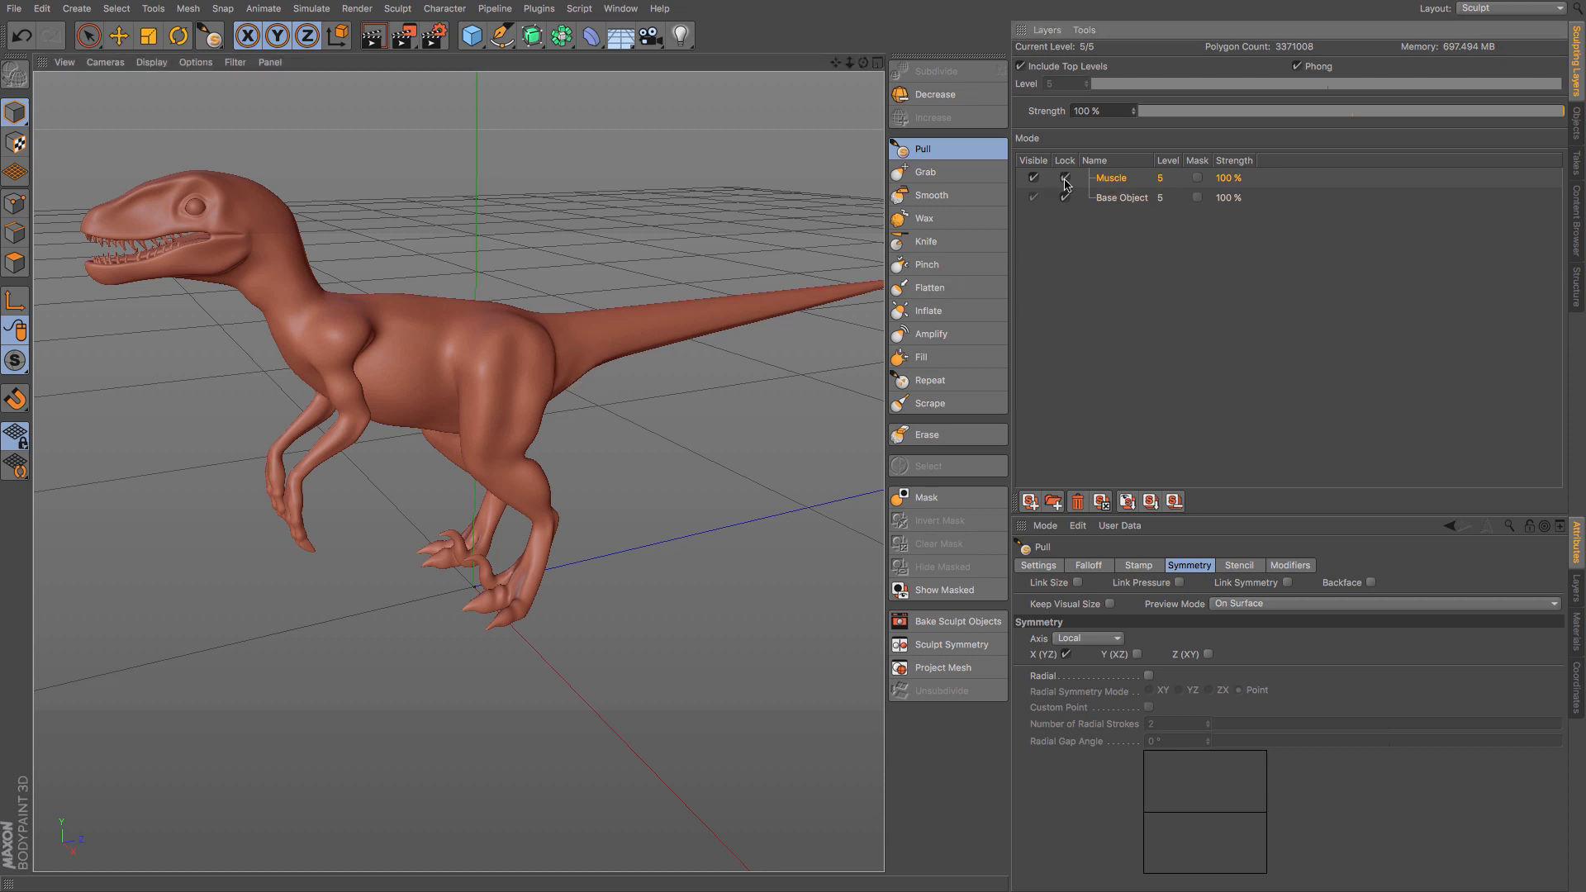
pyautogui.click(1029, 502)
pyautogui.doubleClick(1112, 179)
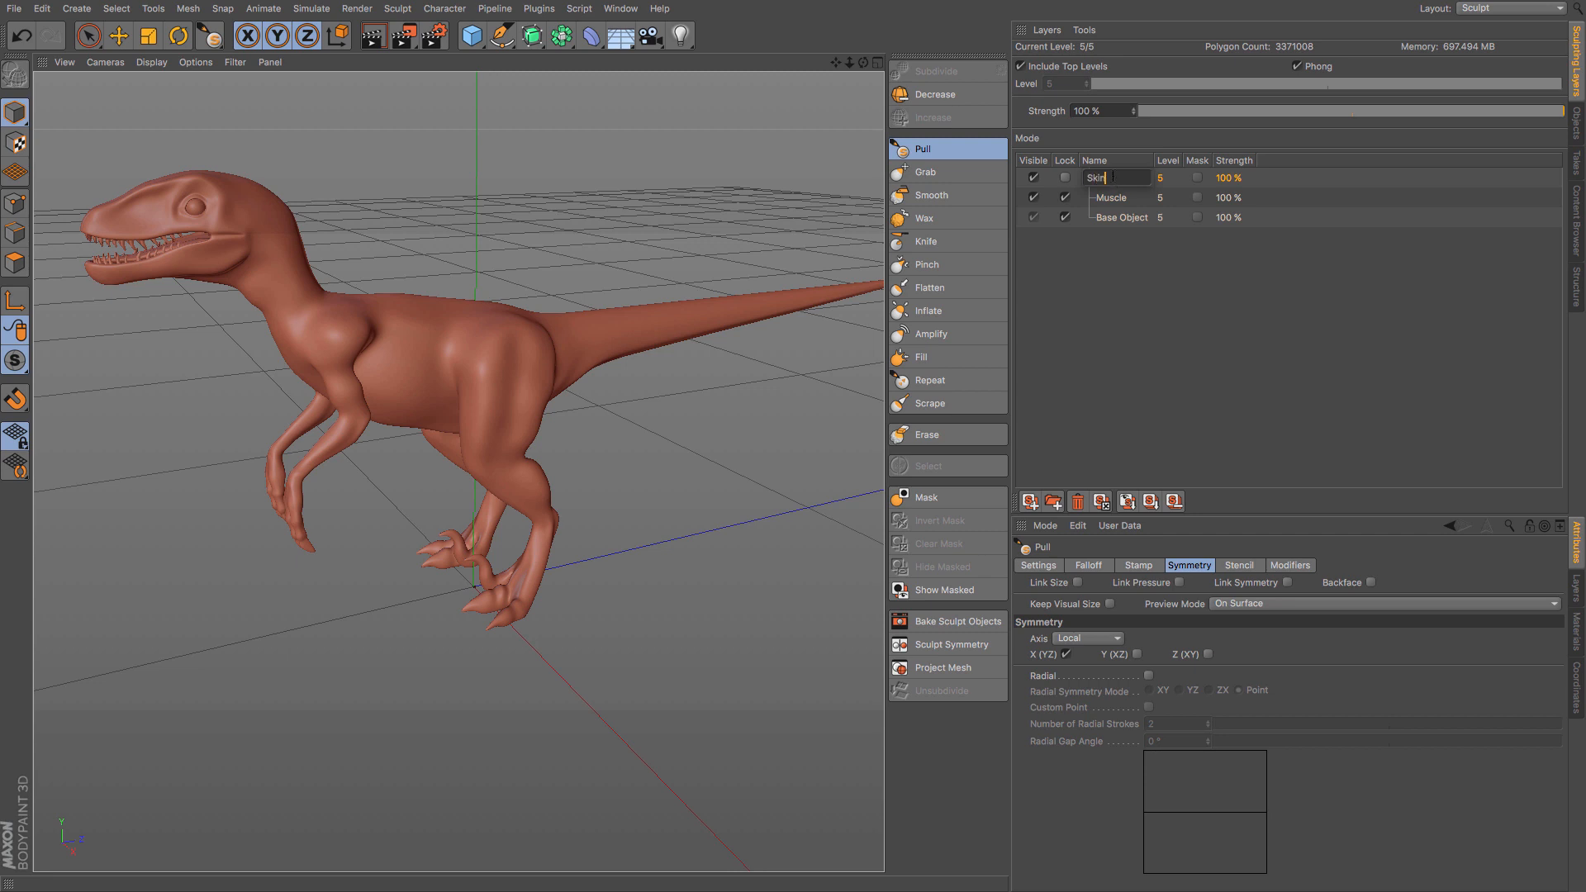
pyautogui.press('Return')
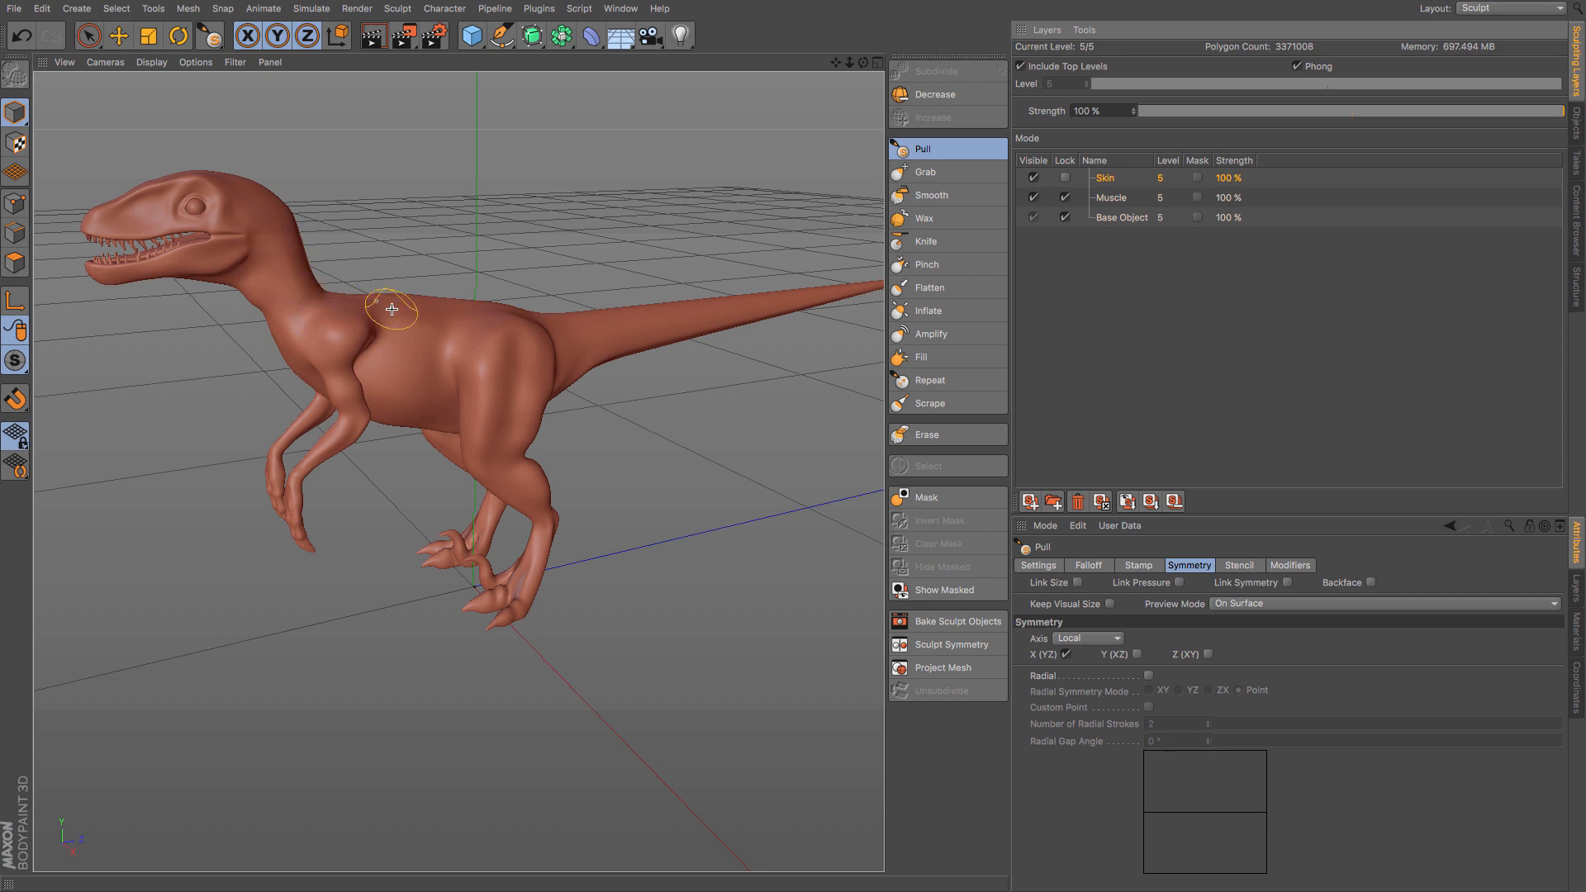
# - Try the zipper_03 brush preset across the shoulder, back and thigh on the Skin layer, and undo the stroke
pyautogui.keyDown('alt'); pyautogui.moveTo(390, 310); pyautogui.dragTo(611, 451, button='middle'); pyautogui.keyUp('alt')
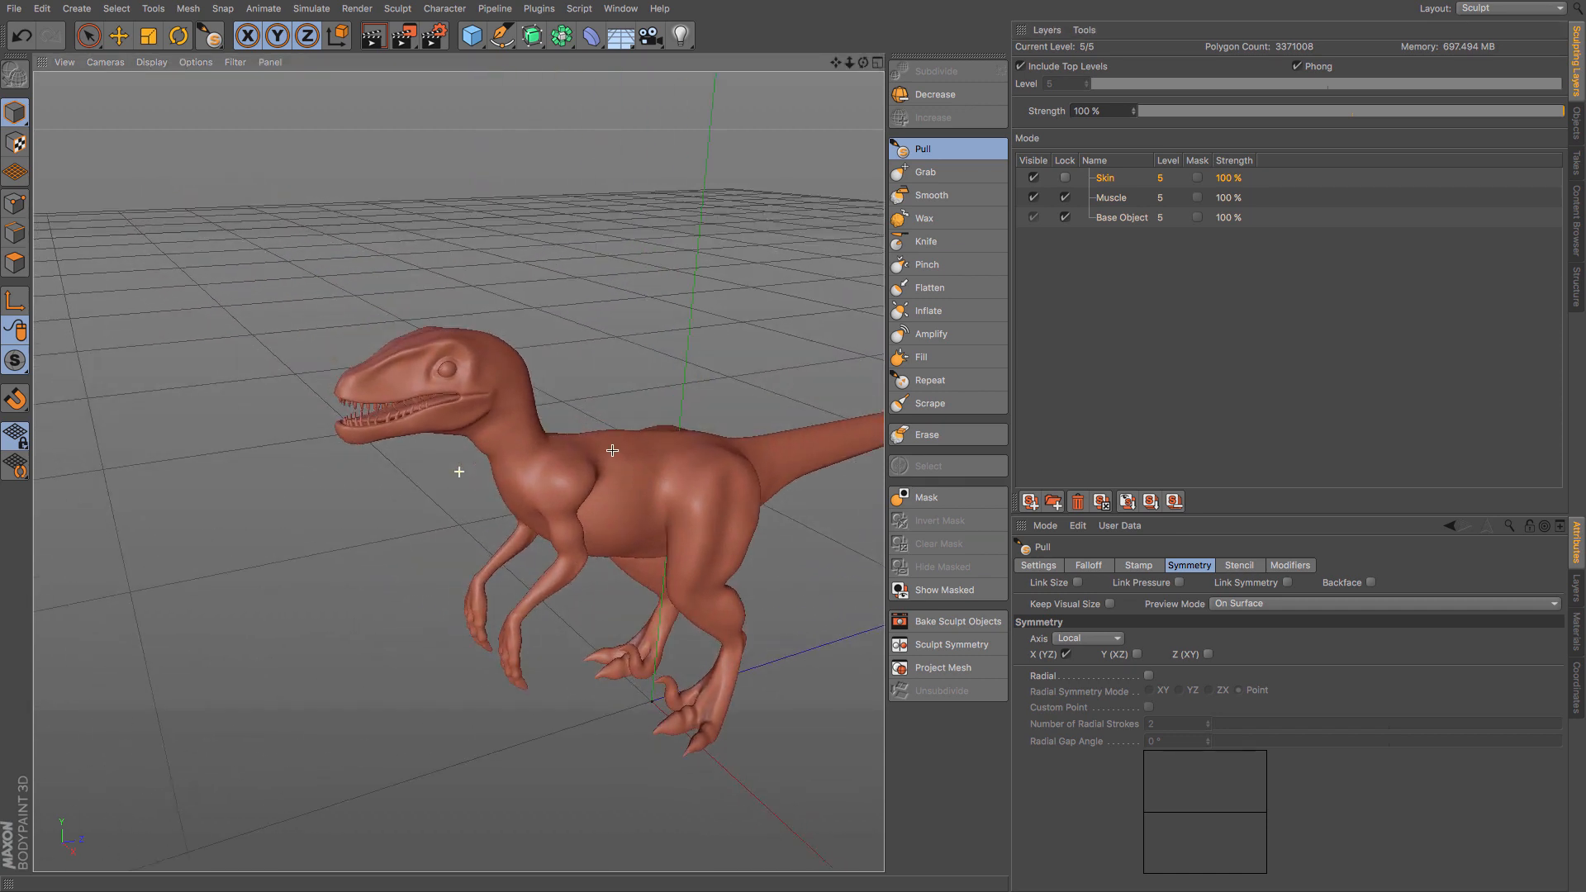
pyautogui.scroll(2, 533, 424)
pyautogui.scroll(4, 531, 423)
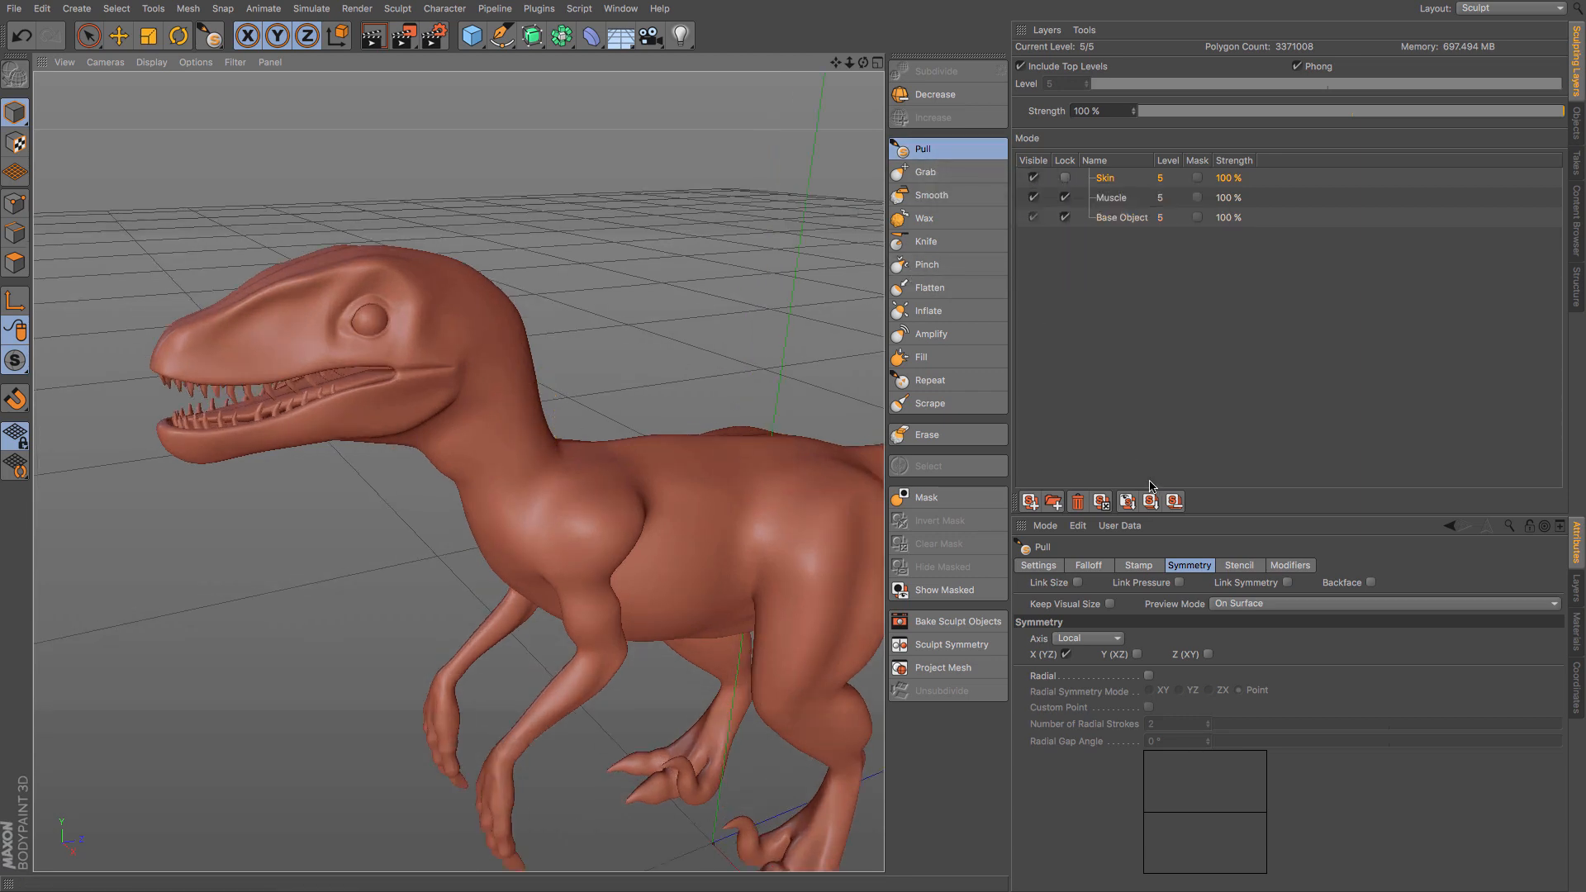
pyautogui.click(1038, 566)
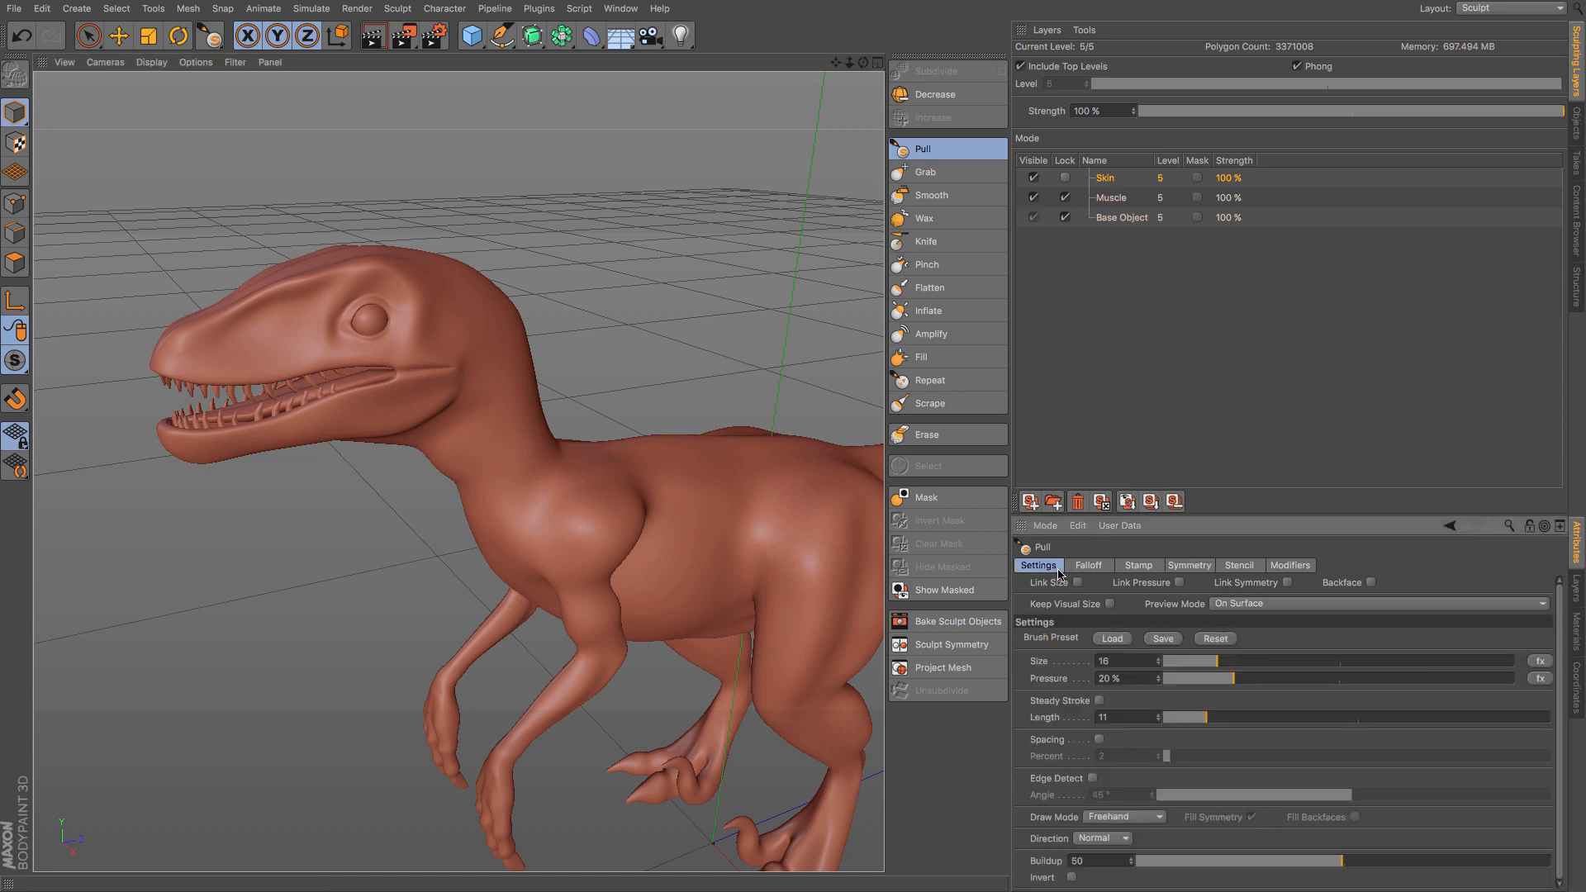
pyautogui.click(1111, 639)
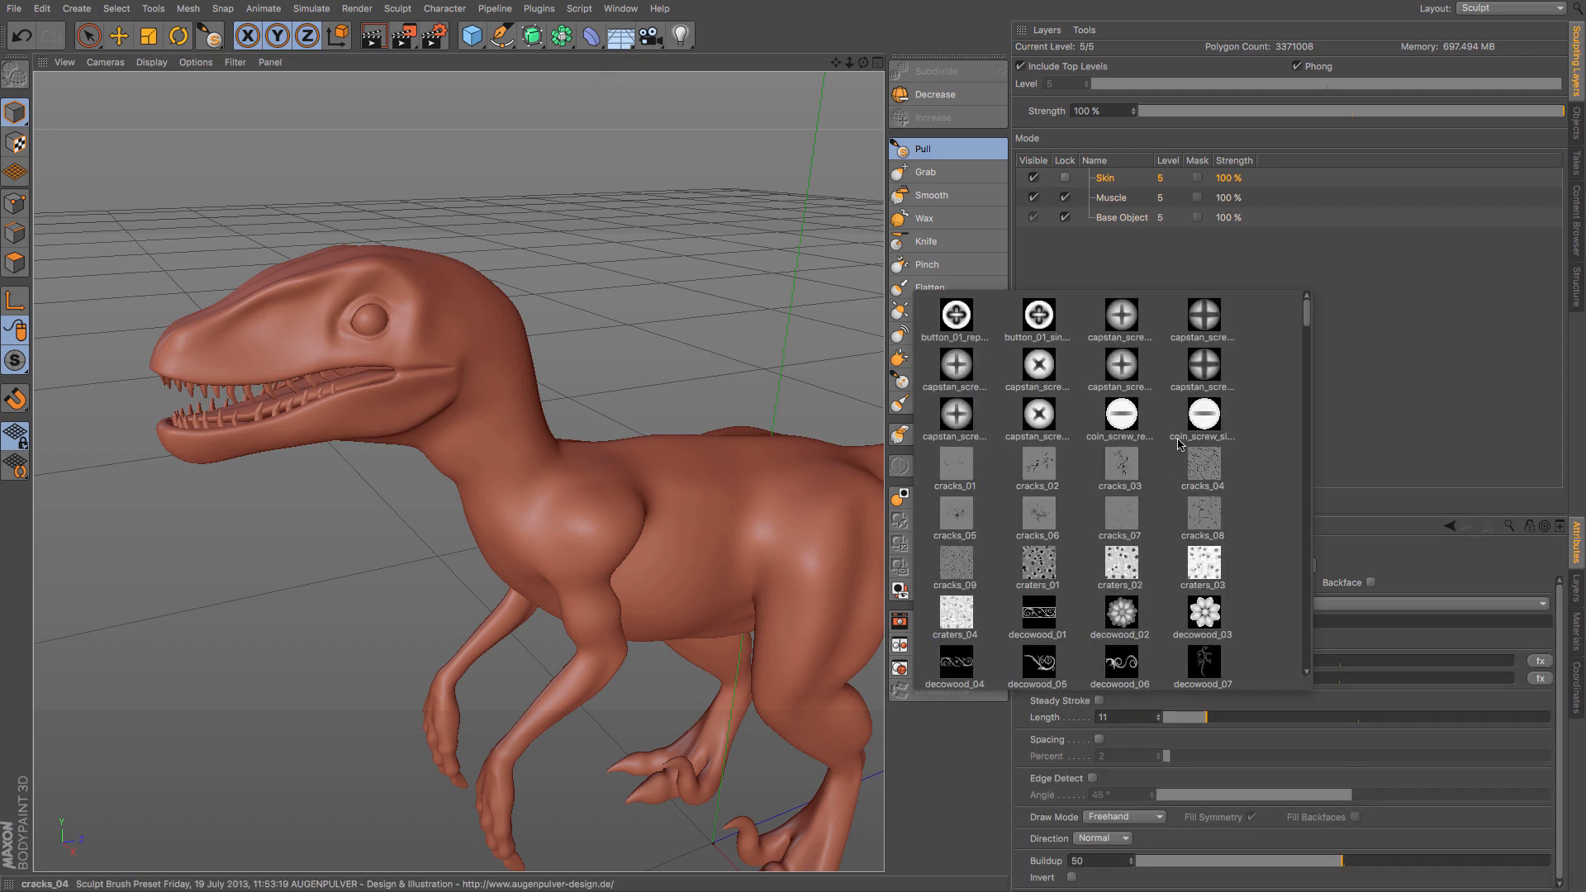
pyautogui.scroll(-15, 1179, 443)
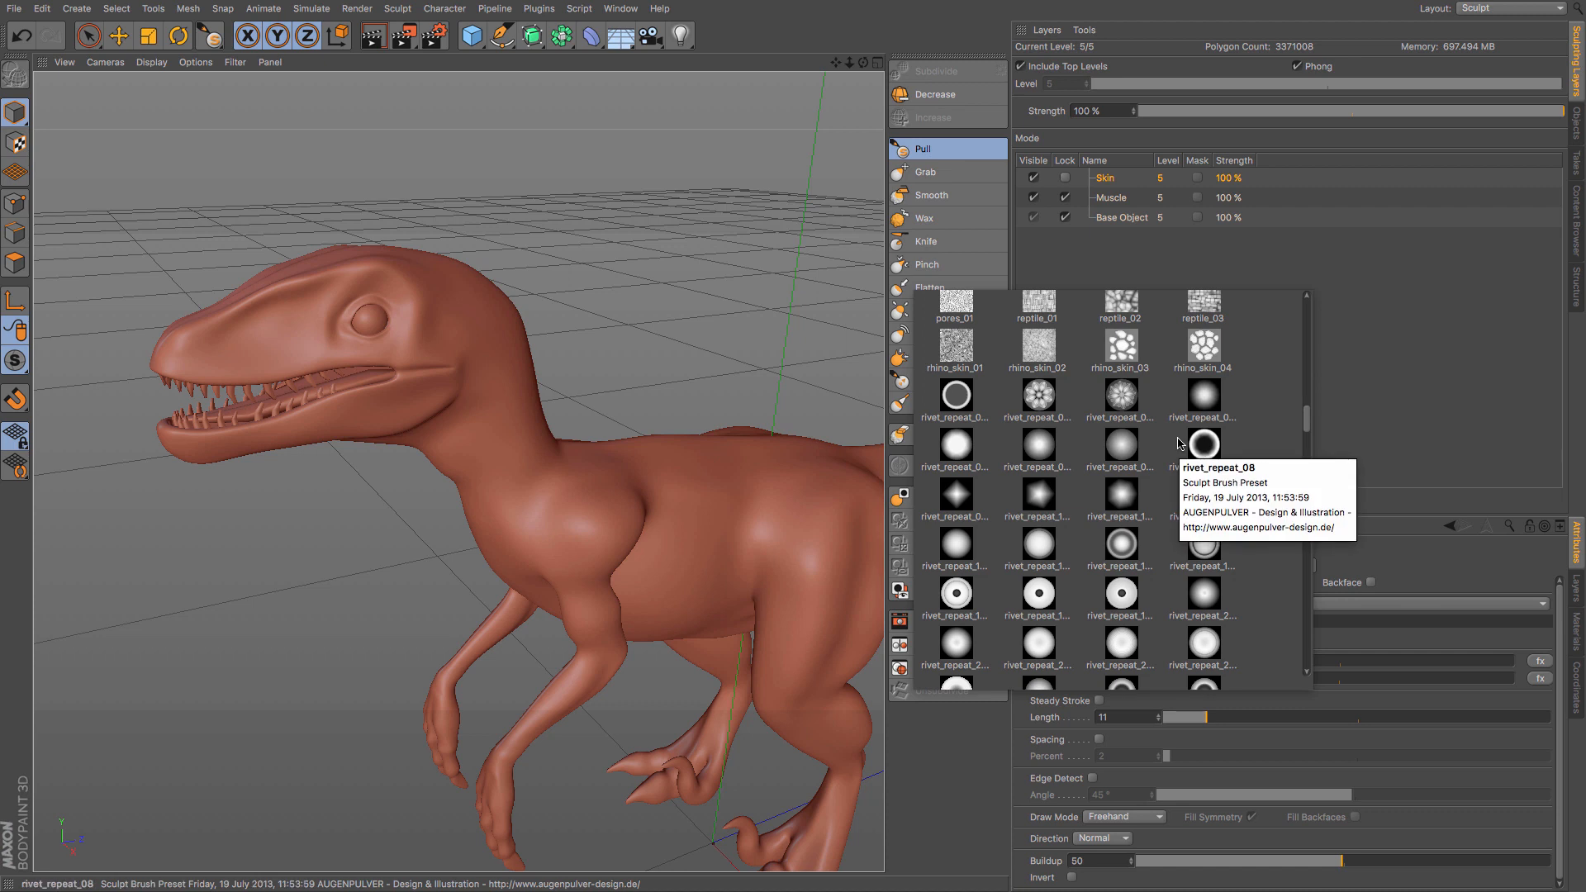
pyautogui.scroll(-10, 1179, 443)
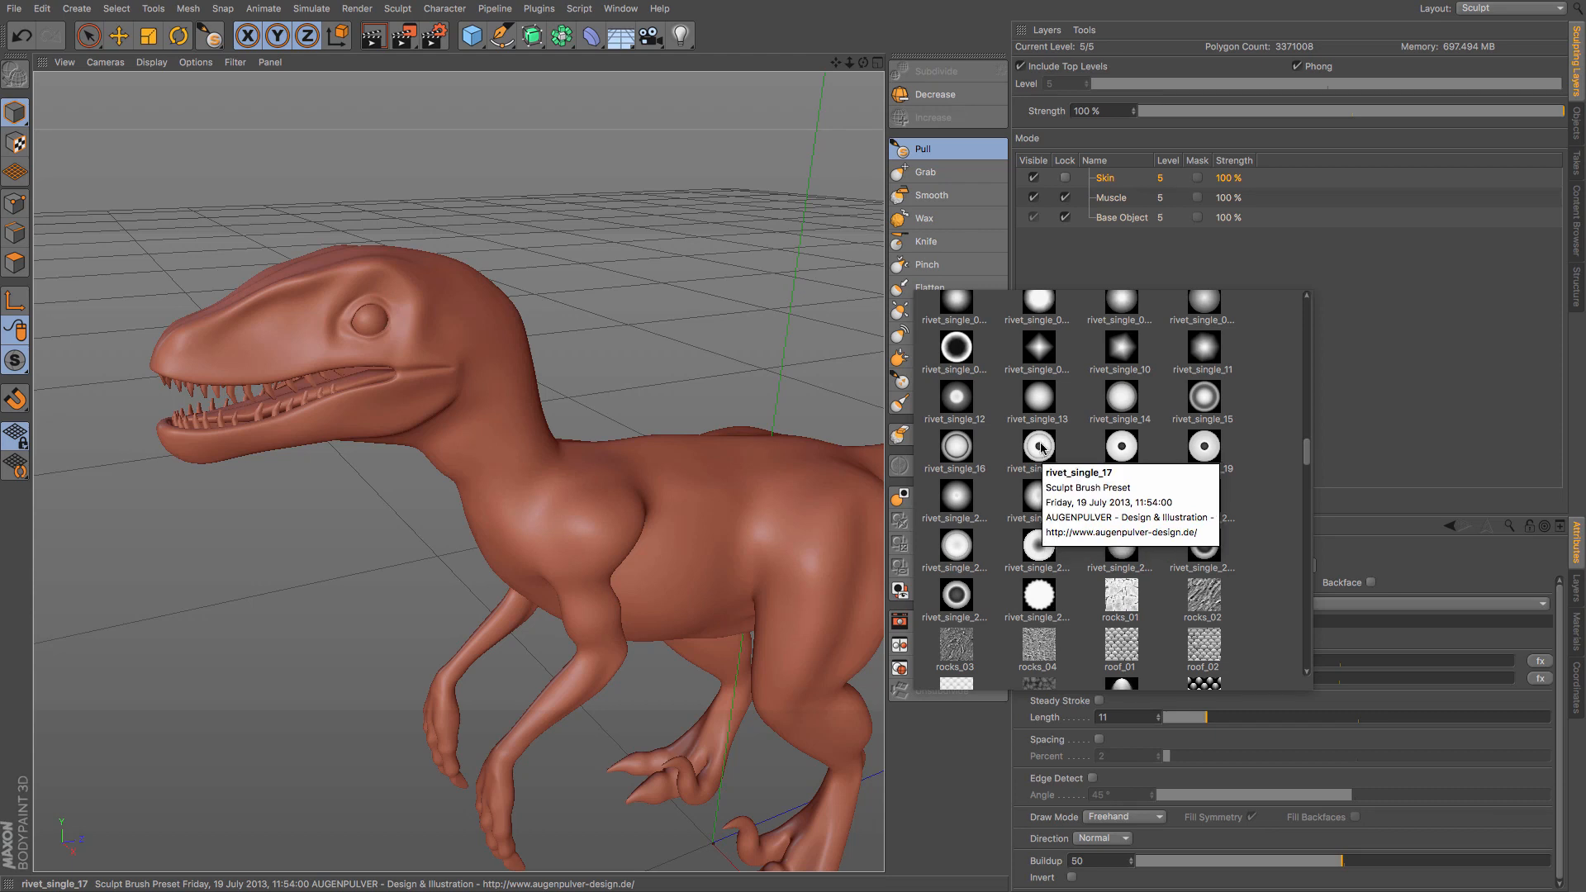
pyautogui.scroll(-1, 1042, 447)
pyautogui.scroll(-15, 1042, 448)
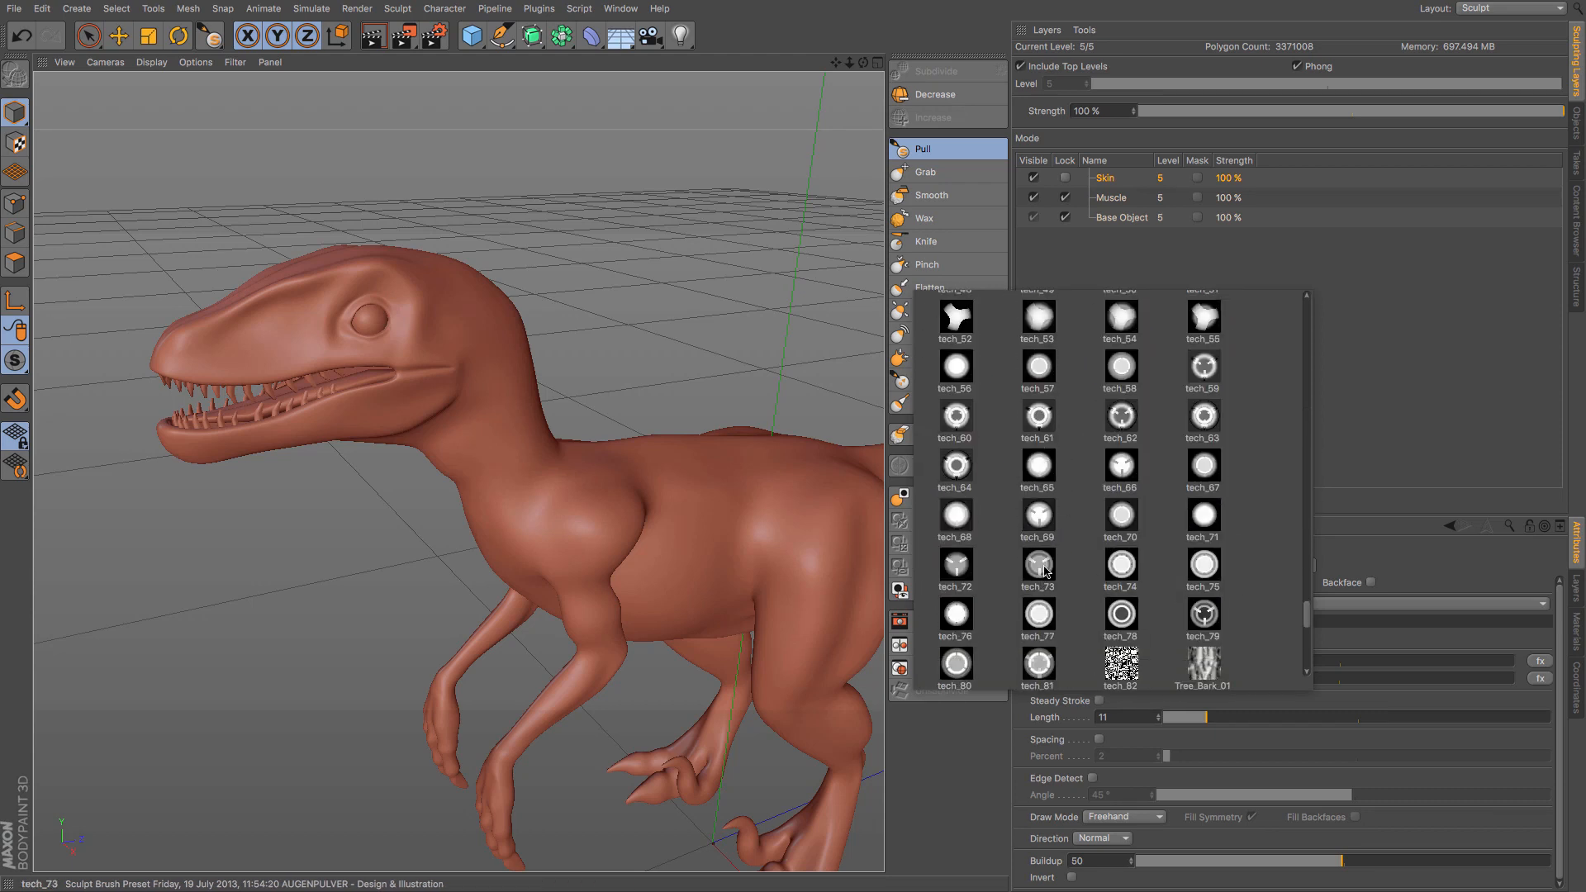
pyautogui.scroll(-10, 1065, 559)
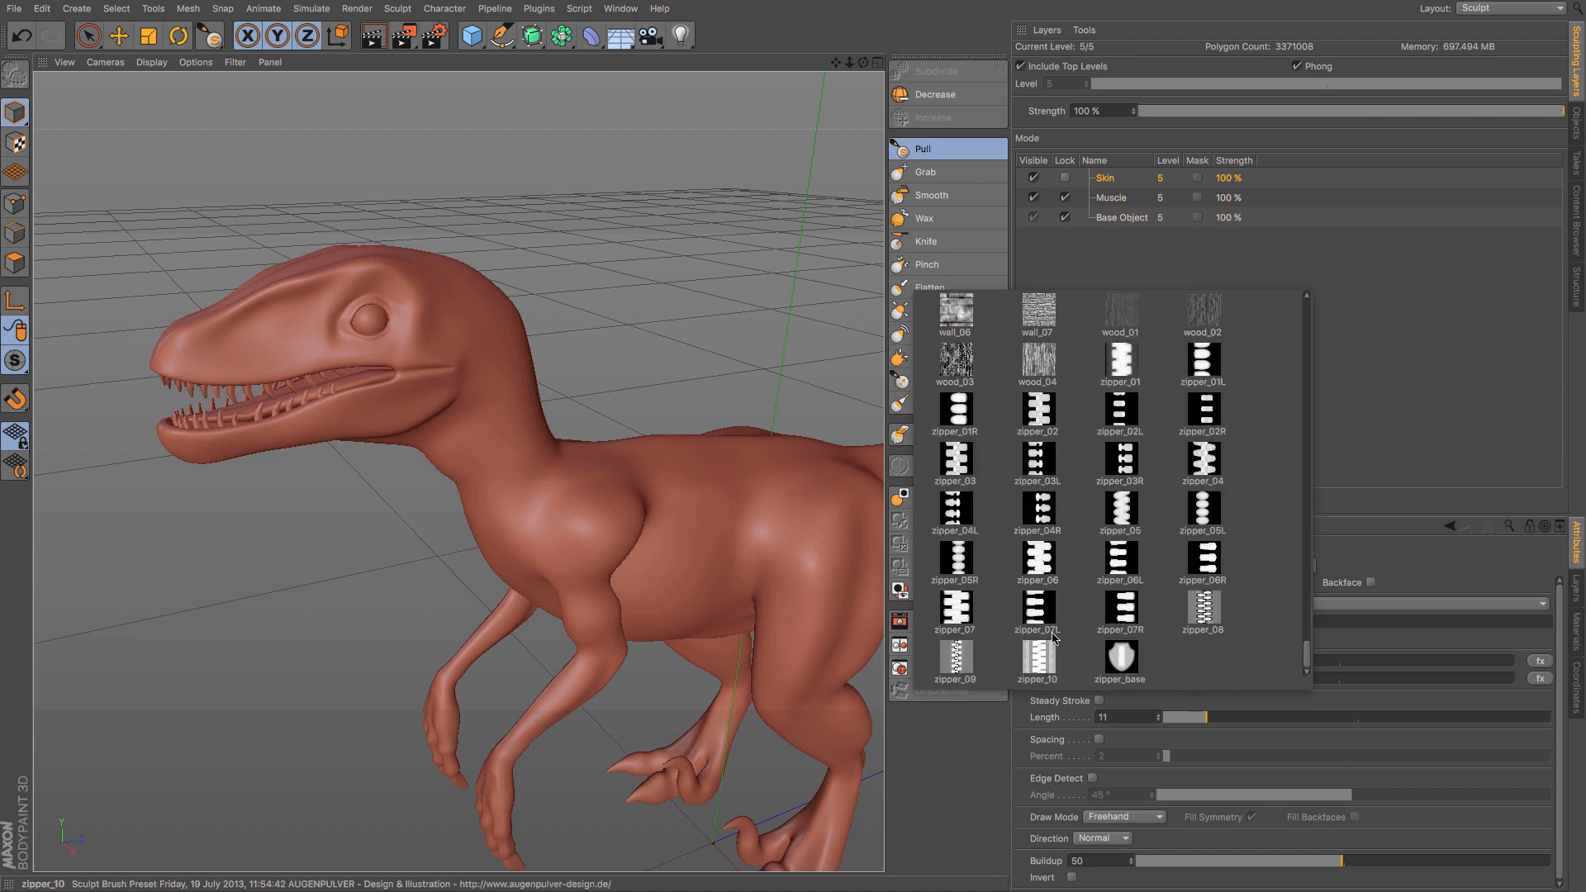
pyautogui.doubleClick(965, 467)
pyautogui.moveTo(527, 479)
pyautogui.mouseDown()
pyautogui.moveTo(764, 489)
pyautogui.moveTo(826, 537)
pyautogui.moveTo(856, 657)
pyautogui.mouseUp()
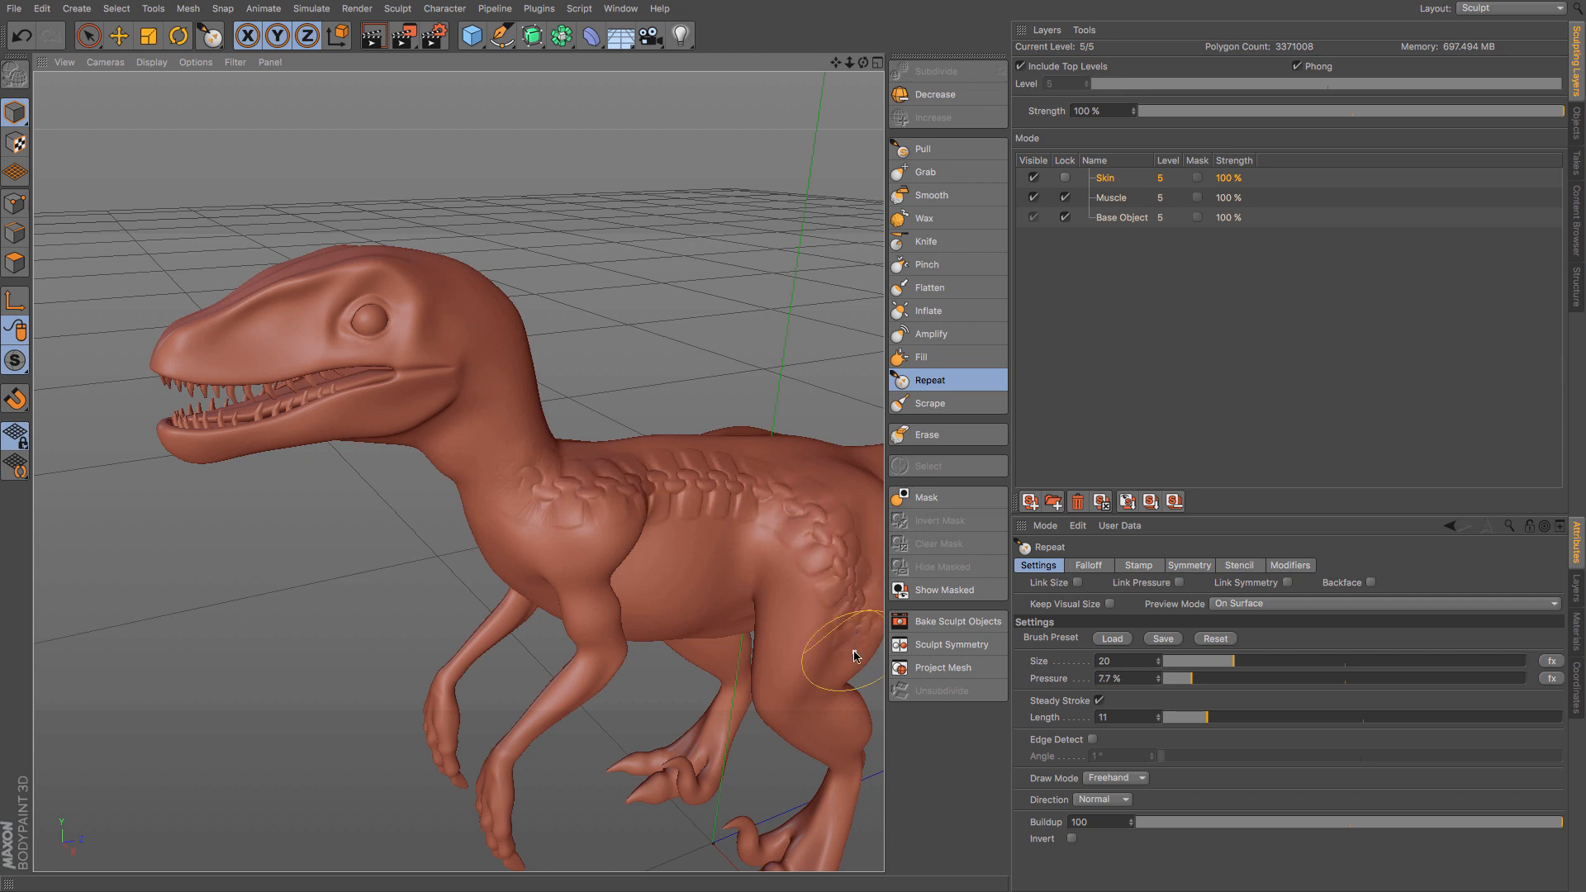
pyautogui.hotkey('ctrl', 'z')
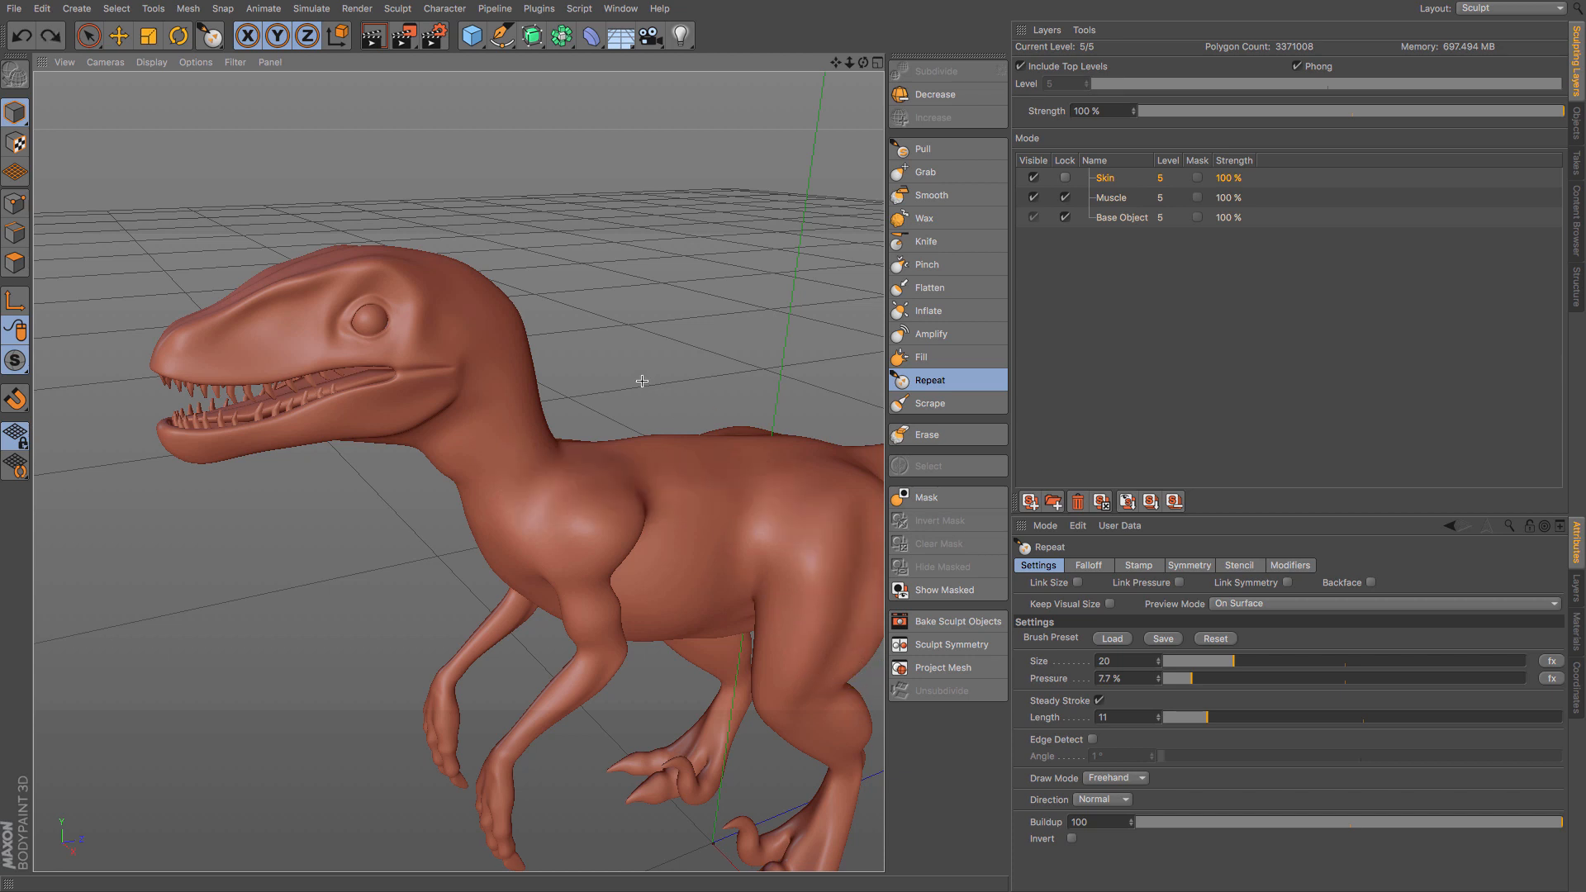
# - Load the skin_05 sculpt brush preset
pyautogui.click(1115, 640)
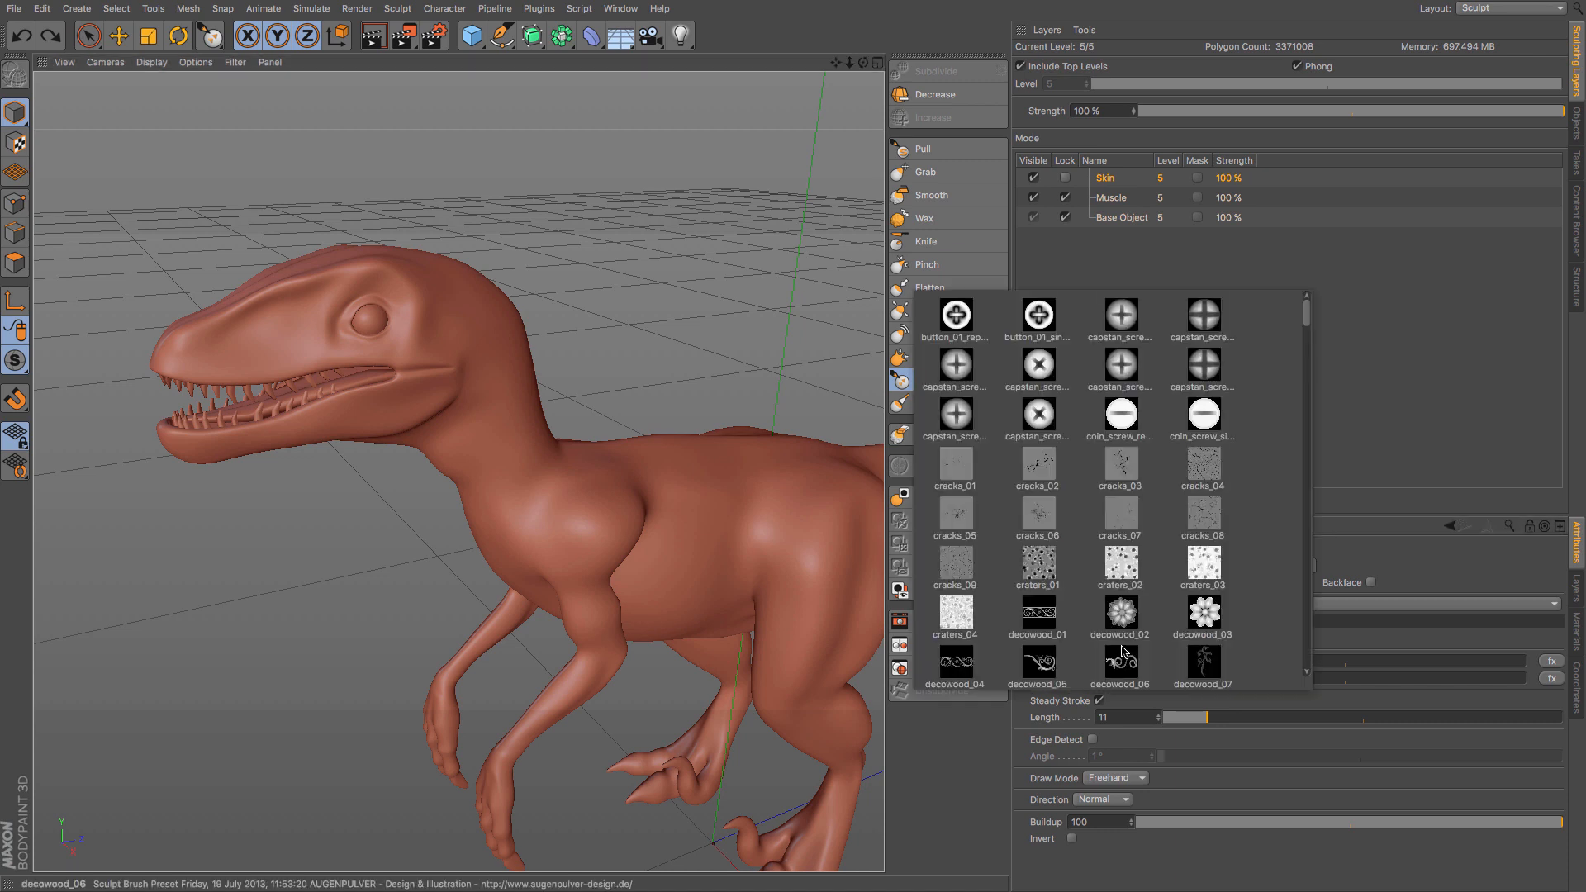
pyautogui.scroll(-15, 1095, 539)
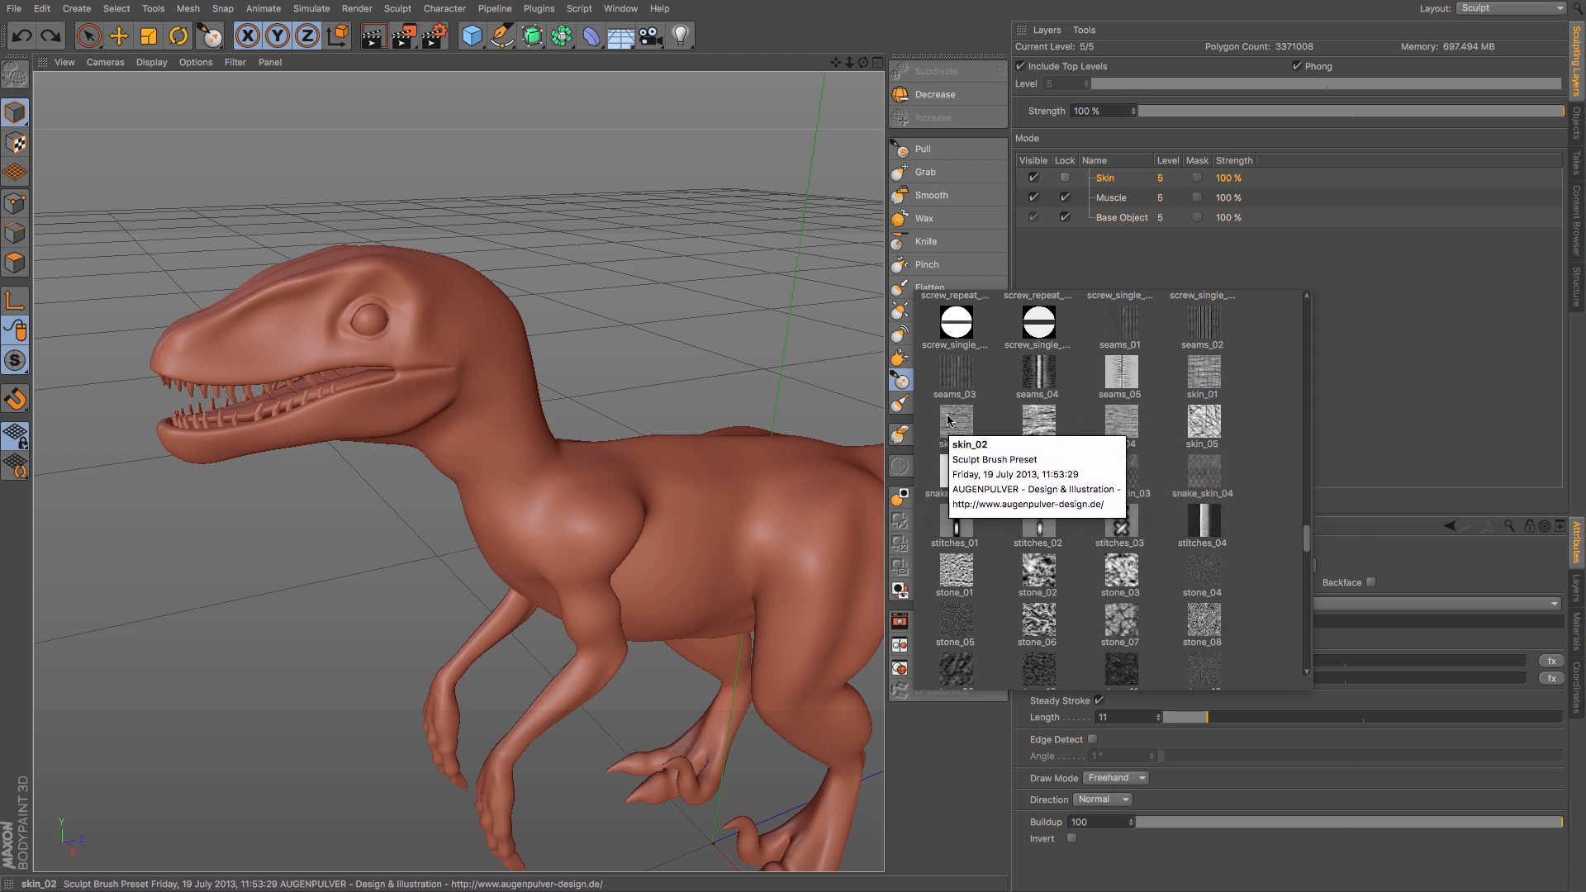
pyautogui.scroll(3, 1016, 462)
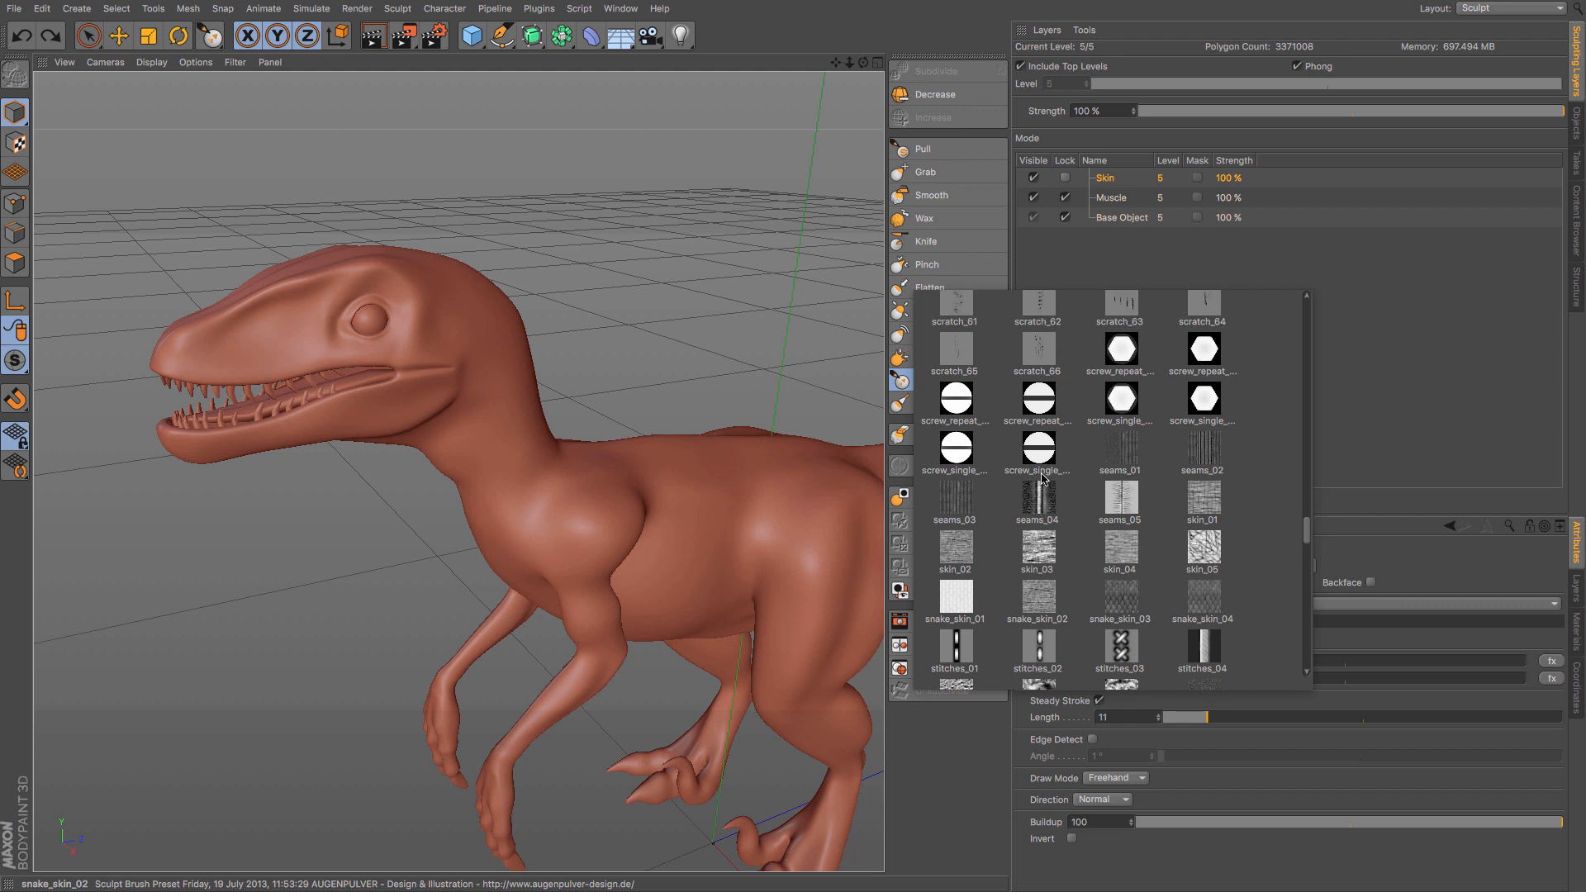
pyautogui.scroll(-1, 1043, 478)
pyautogui.scroll(-1, 1042, 478)
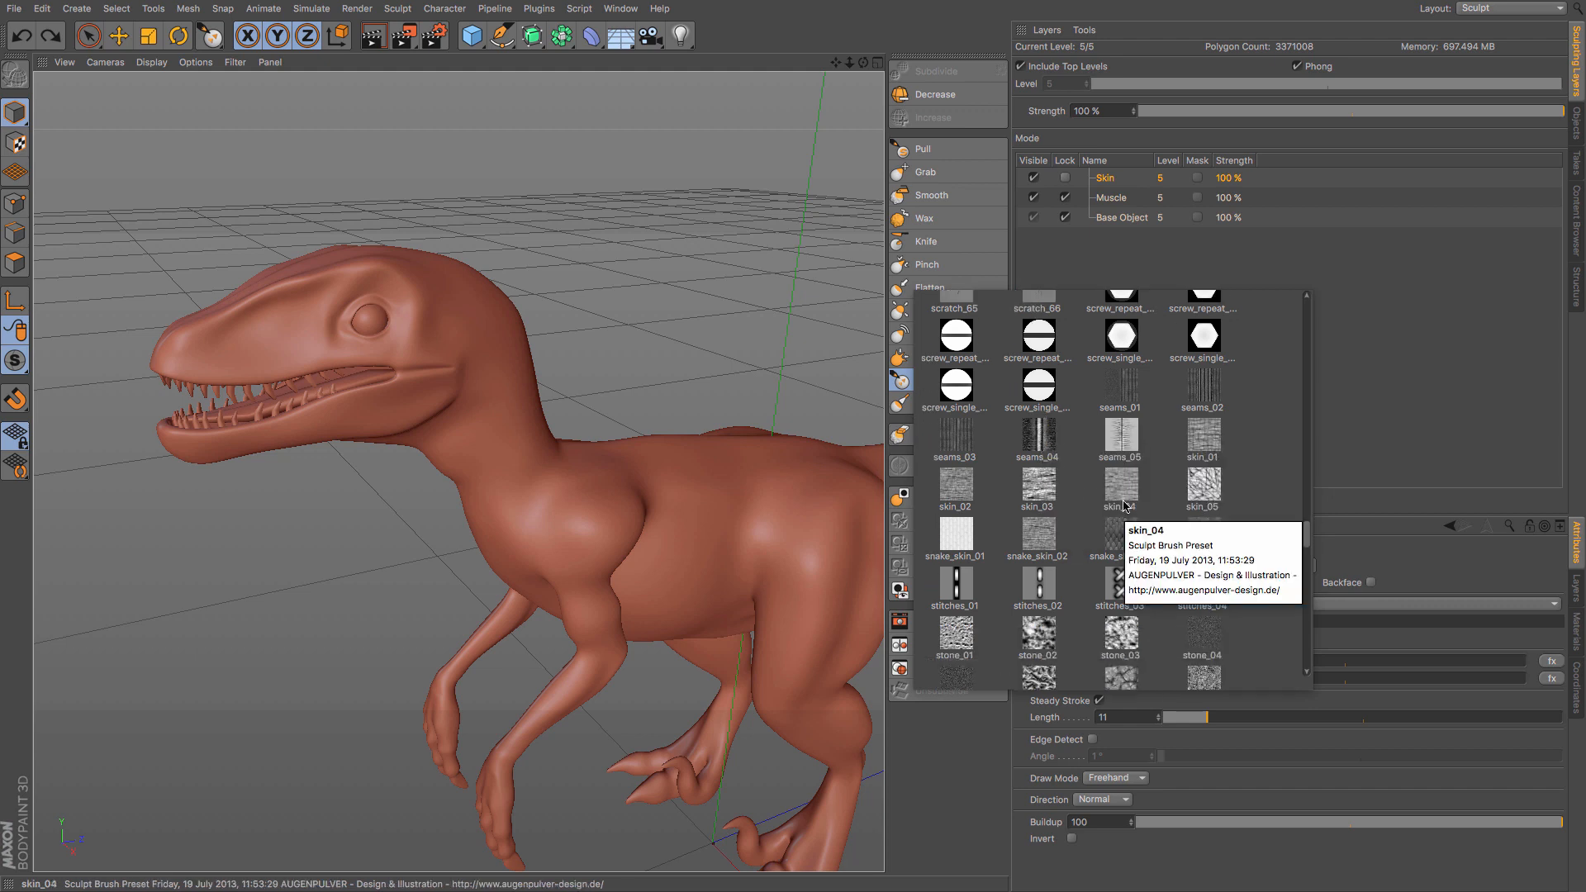
pyautogui.click(1204, 485)
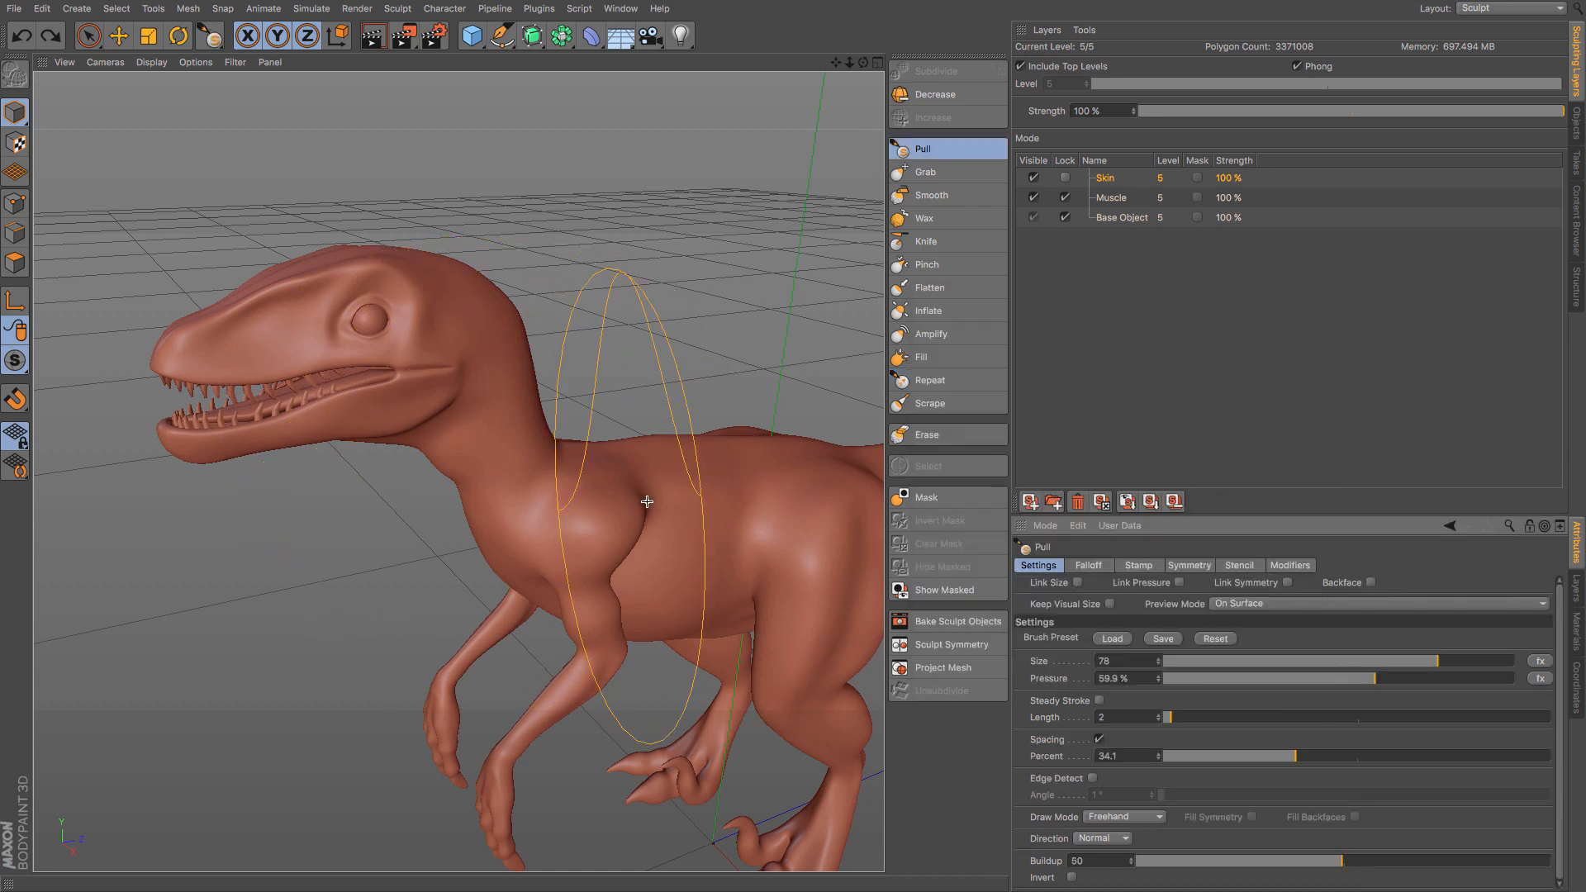
# - Reduce the skin_05 Pull brush size to 42
pyautogui.scroll(-4, 647, 501)
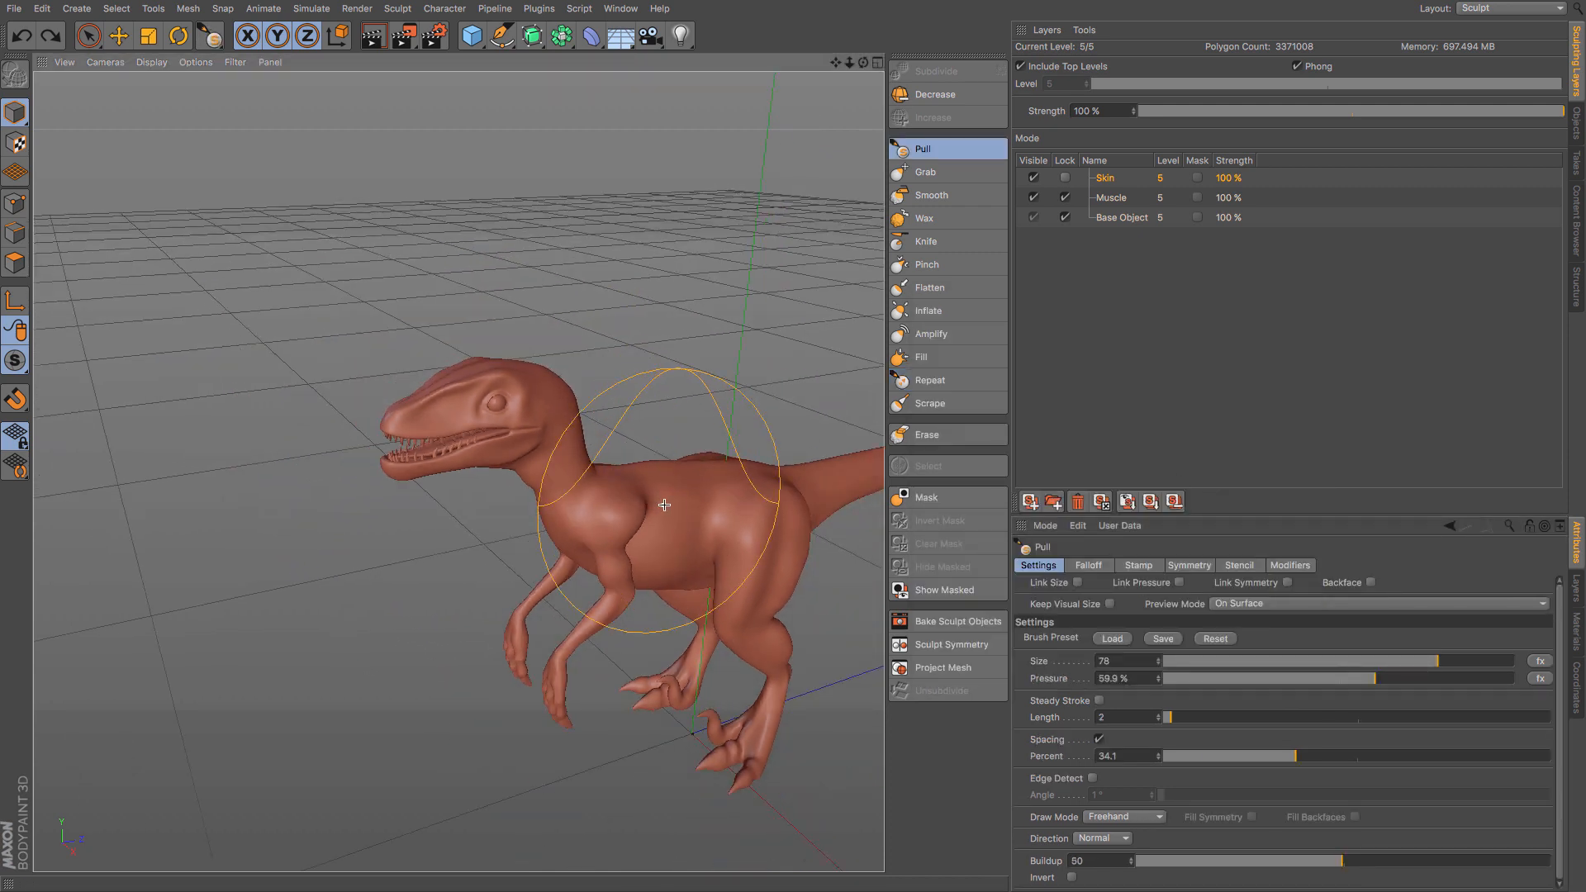
pyautogui.press('[')
pyautogui.press('[')
pyautogui.press('[')
pyautogui.press('[')
pyautogui.press('[')
pyautogui.press('[')
pyautogui.press('[')
pyautogui.press('[')
pyautogui.press('[')
pyautogui.press('[')
pyautogui.press('[')
pyautogui.press('[')
pyautogui.press('[')
pyautogui.press('[')
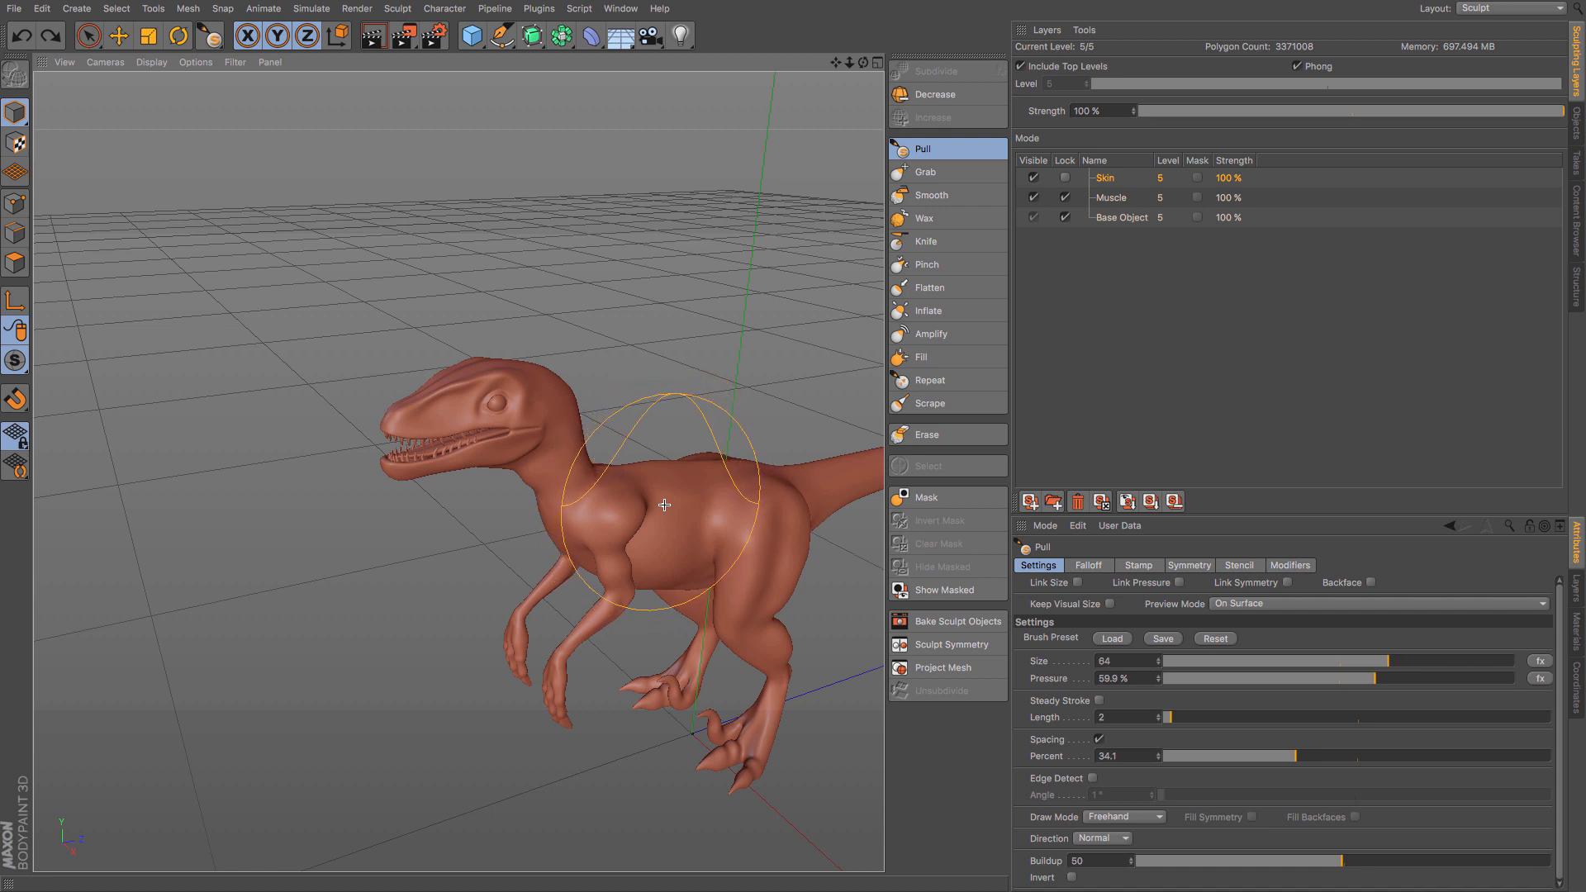
pyautogui.press('[')
pyautogui.press('[')
pyautogui.press('[')
pyautogui.press('[')
pyautogui.press('[')
pyautogui.press('[')
pyautogui.press('[')
pyautogui.press('[')
pyautogui.press('[')
pyautogui.press('[')
pyautogui.press('[')
pyautogui.press('[')
pyautogui.press('[')
pyautogui.press('[')
pyautogui.press('[')
pyautogui.press('[')
pyautogui.press('[')
pyautogui.press('[')
pyautogui.press('[')
pyautogui.press('[')
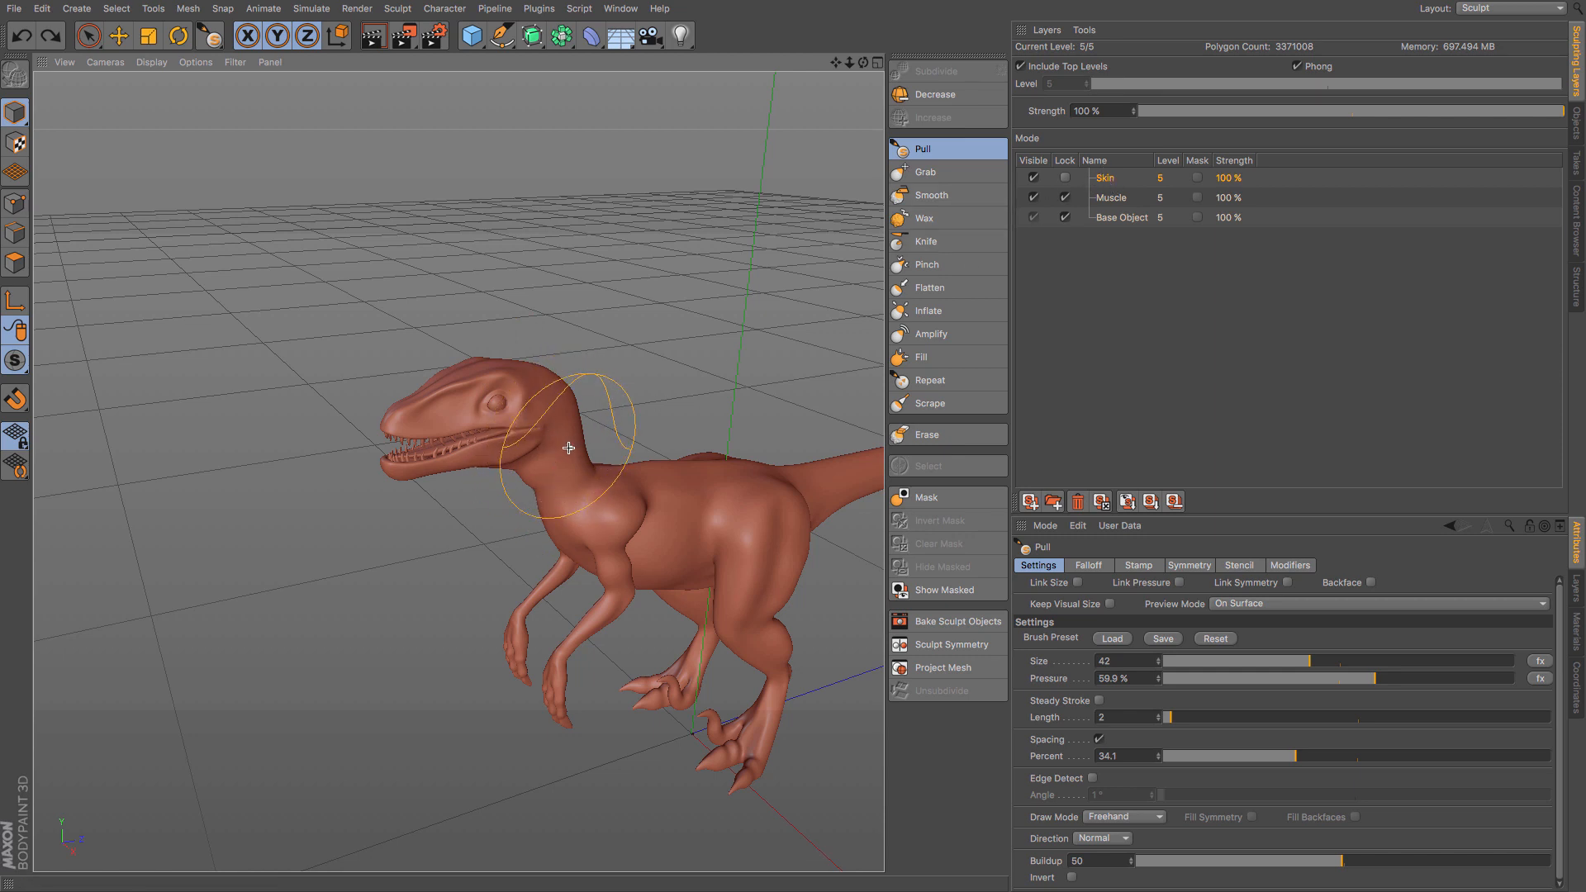
# - Brush the skin texture over the shoulder, back, thigh and neck on the Skin layer
pyautogui.moveTo(581, 496); pyautogui.dragTo(811, 485)
pyautogui.scroll(3, 780, 535)
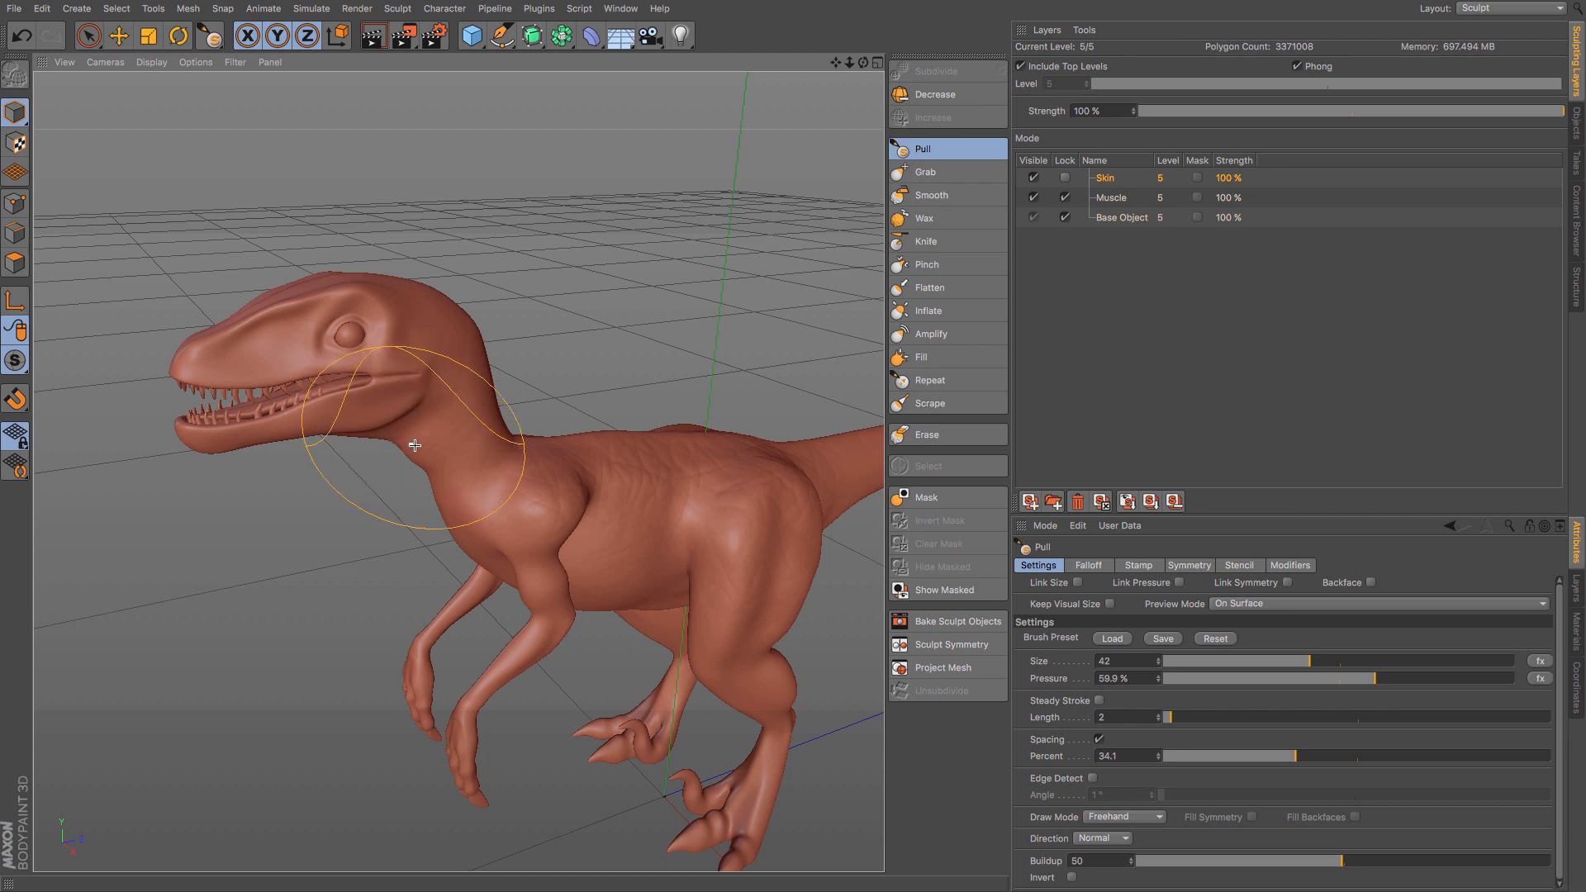
pyautogui.moveTo(409, 441)
pyautogui.keyDown('alt'); pyautogui.mouseDown()
pyautogui.moveTo(788, 451)
pyautogui.moveTo(846, 505)
pyautogui.moveTo(697, 492)
pyautogui.moveTo(683, 537)
pyautogui.moveTo(640, 558)
pyautogui.moveTo(464, 470)
pyautogui.mouseUp(); pyautogui.keyUp('alt')
pyautogui.keyDown('alt'); pyautogui.moveTo(680, 472); pyautogui.dragTo(653, 449); pyautogui.keyUp('alt')
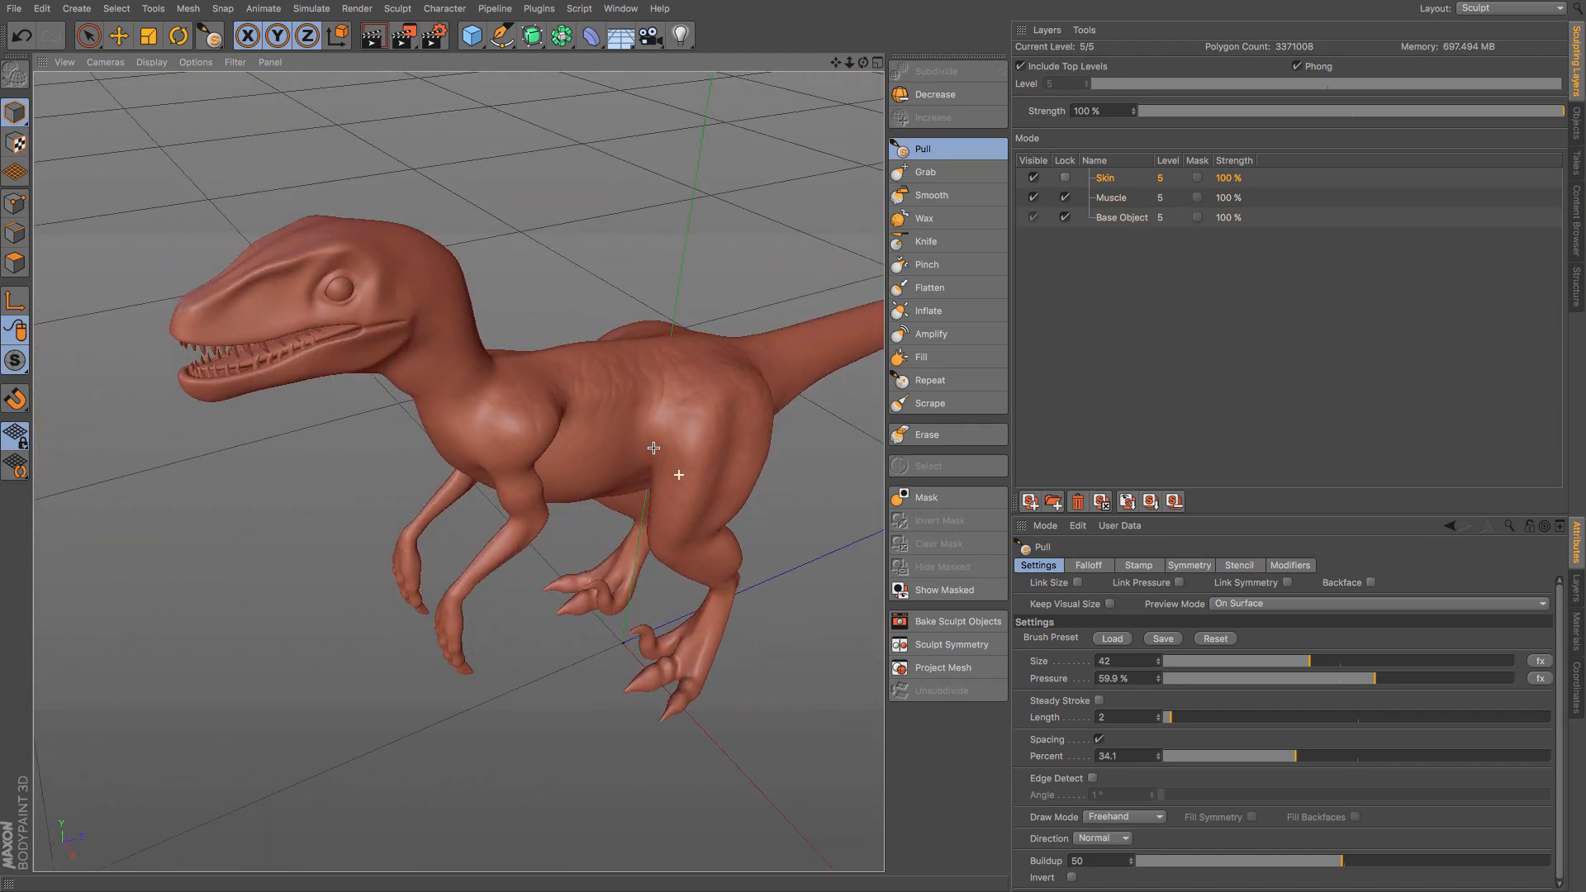
pyautogui.keyDown('alt'); pyautogui.moveTo(676, 452); pyautogui.dragTo(587, 429, button='middle'); pyautogui.keyUp('alt')
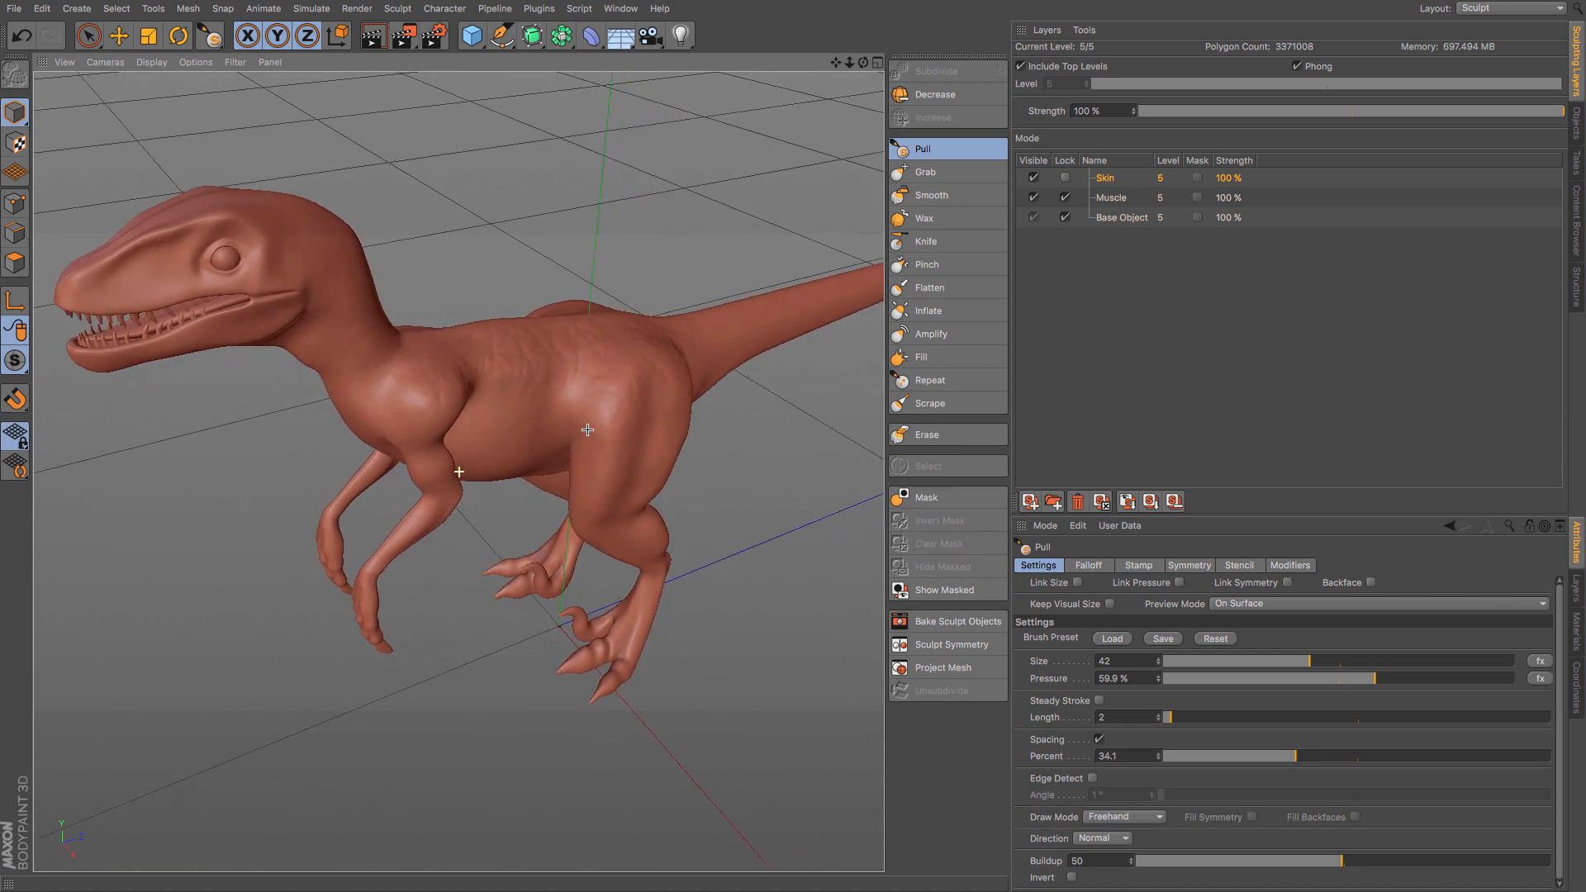
# - Mirror the Skin layer to -X with Sculpt Symmetry and inspect the body
pyautogui.click(977, 650)
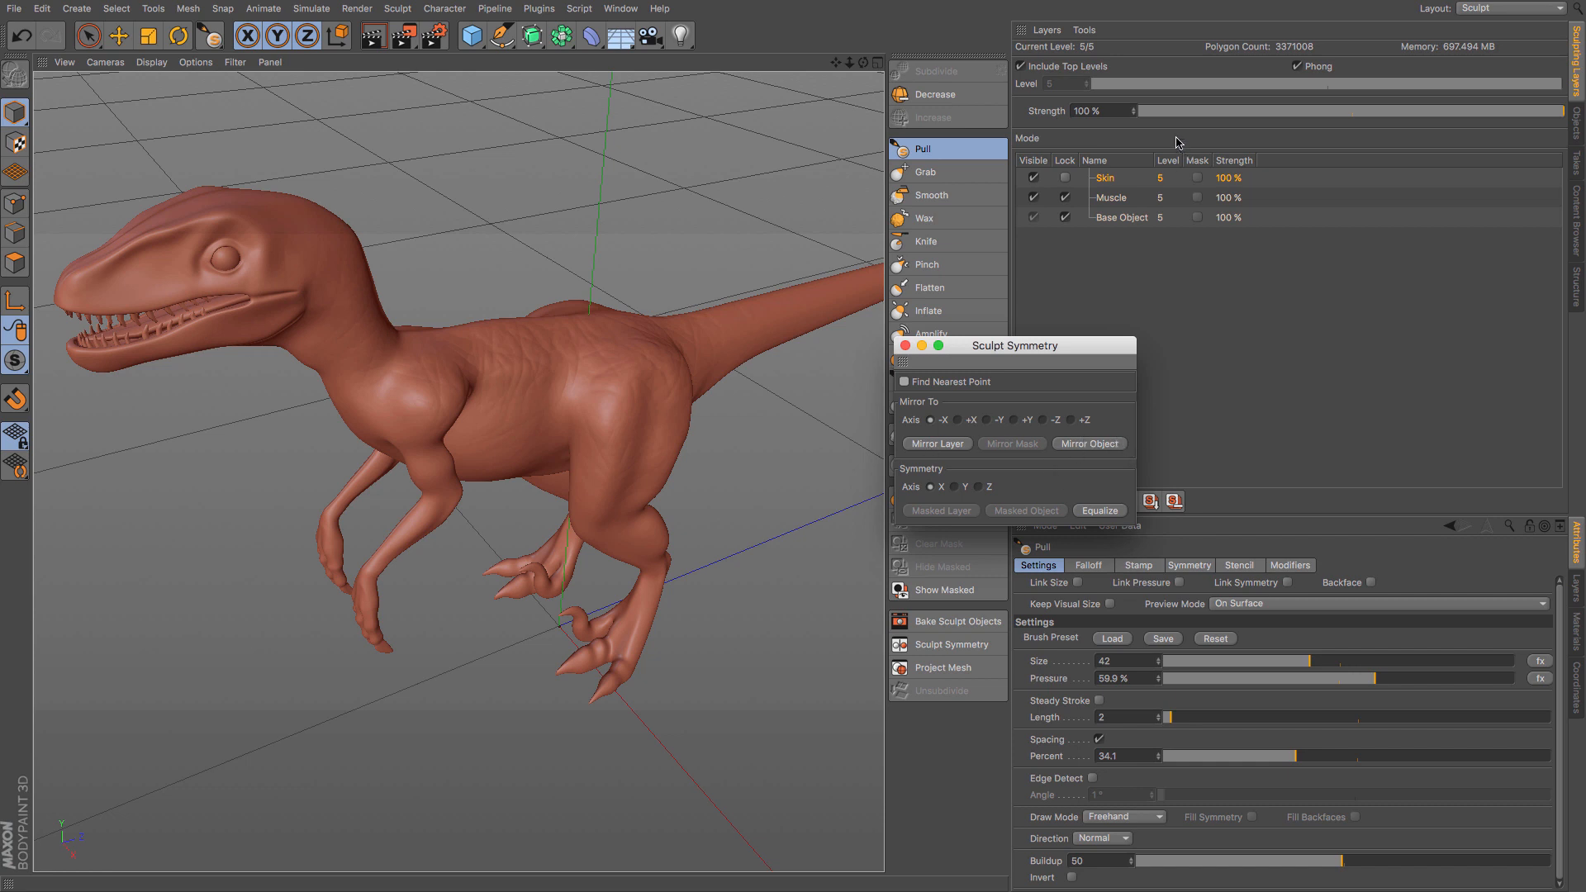
pyautogui.click(946, 445)
pyautogui.moveTo(954, 361); pyautogui.dragTo(970, 372)
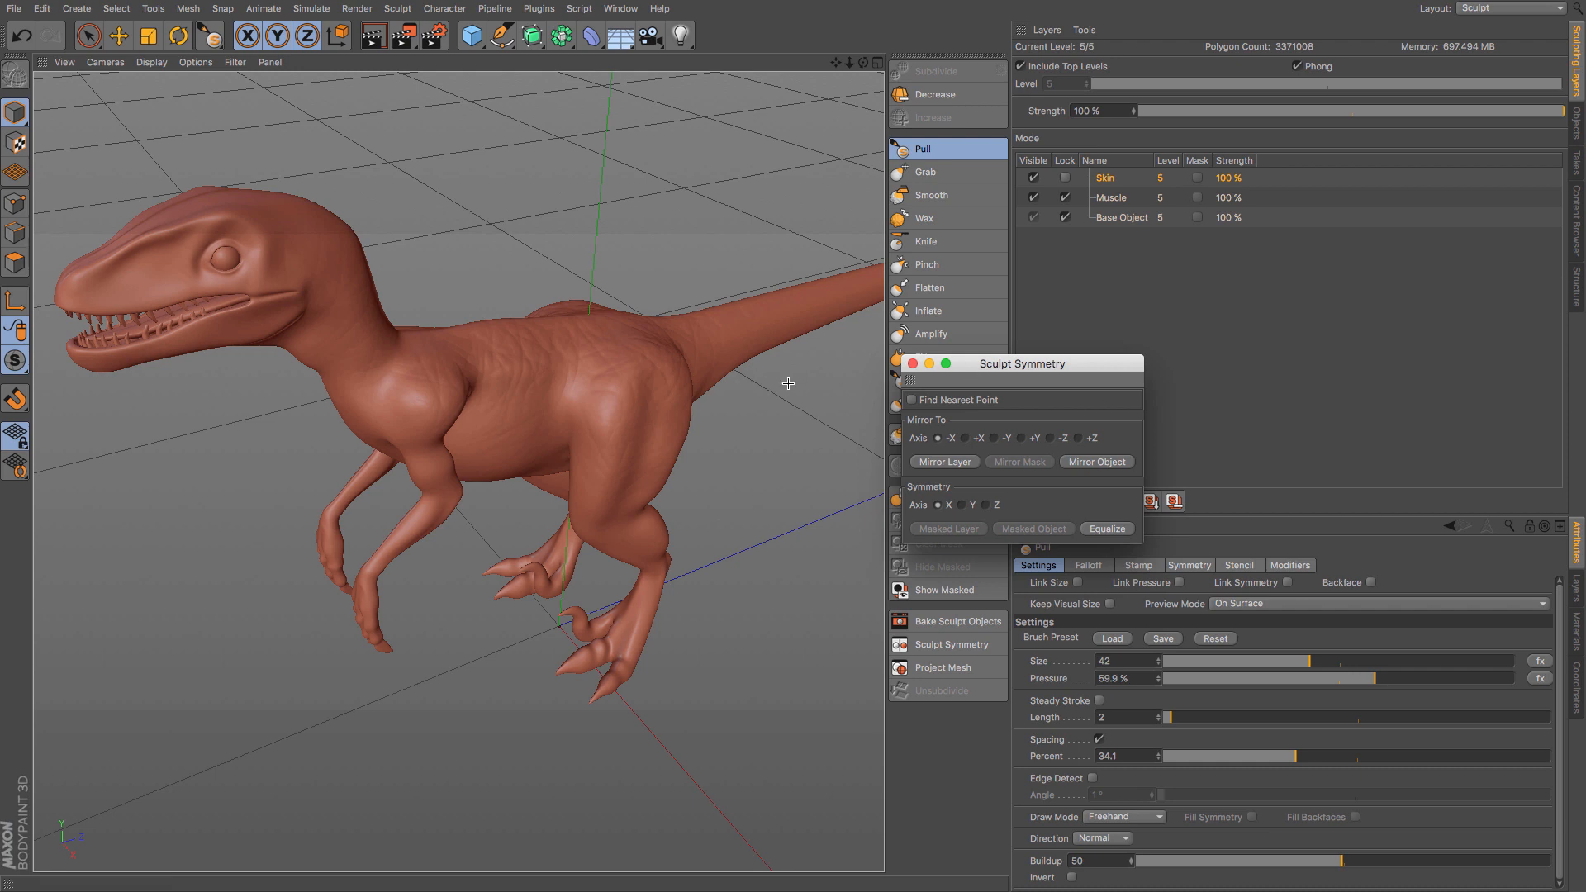
pyautogui.moveTo(398, 425)
pyautogui.keyDown('alt'); pyautogui.mouseDown()
pyautogui.moveTo(565, 403)
pyautogui.moveTo(779, 414)
pyautogui.moveTo(804, 438)
pyautogui.moveTo(363, 379)
pyautogui.moveTo(321, 391)
pyautogui.mouseUp(); pyautogui.keyUp('alt')
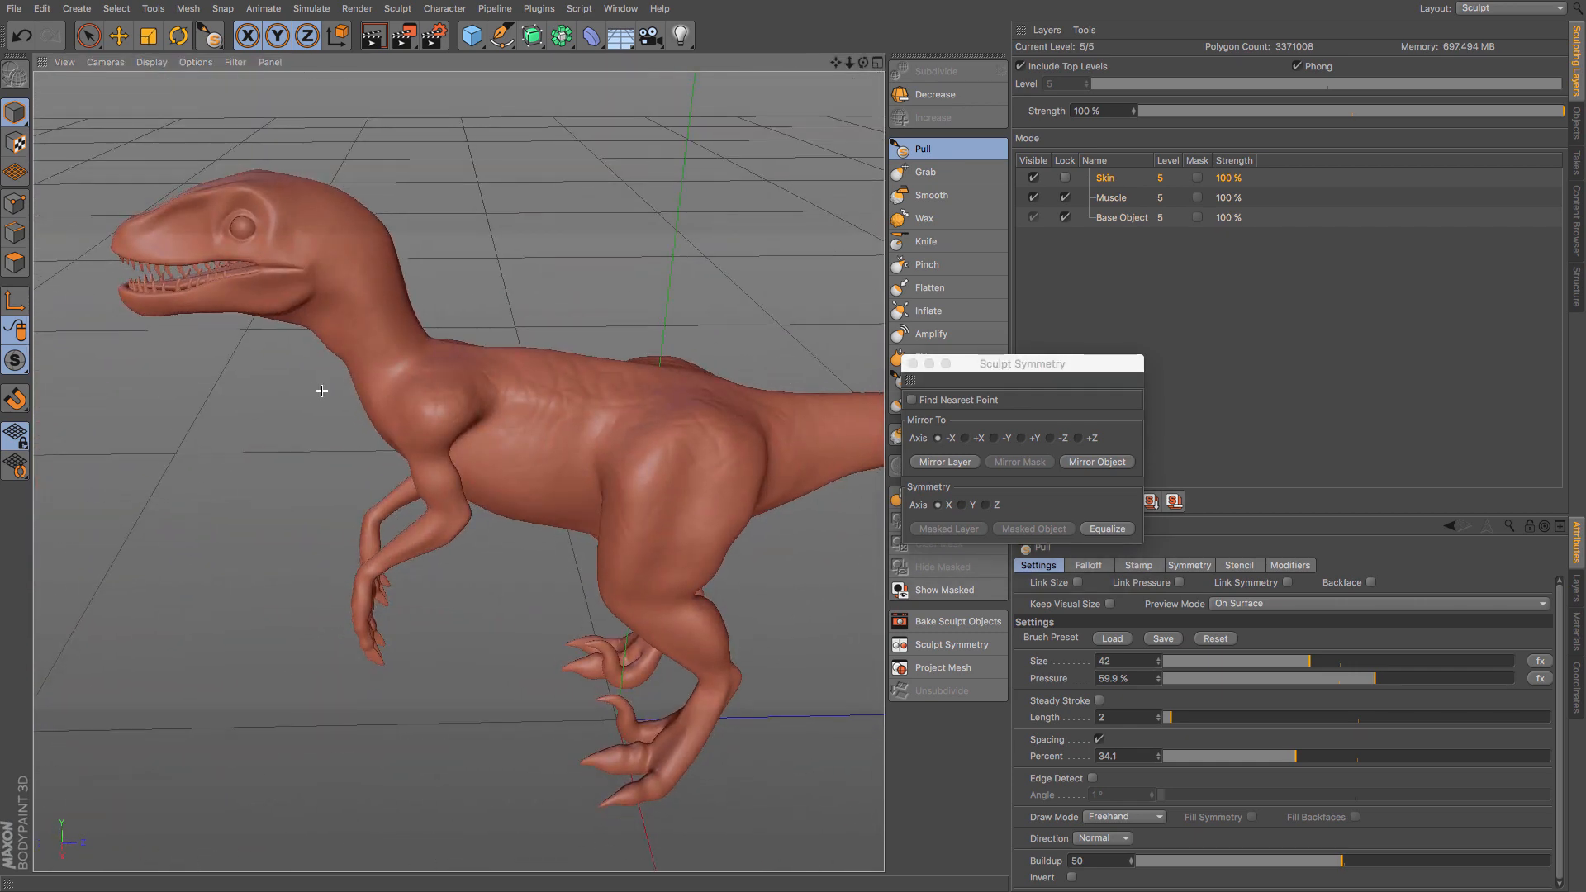
# - Close the Sculpt Symmetry dialog and enable X (YZ) symmetry for the Pull brush
pyautogui.click(912, 363)
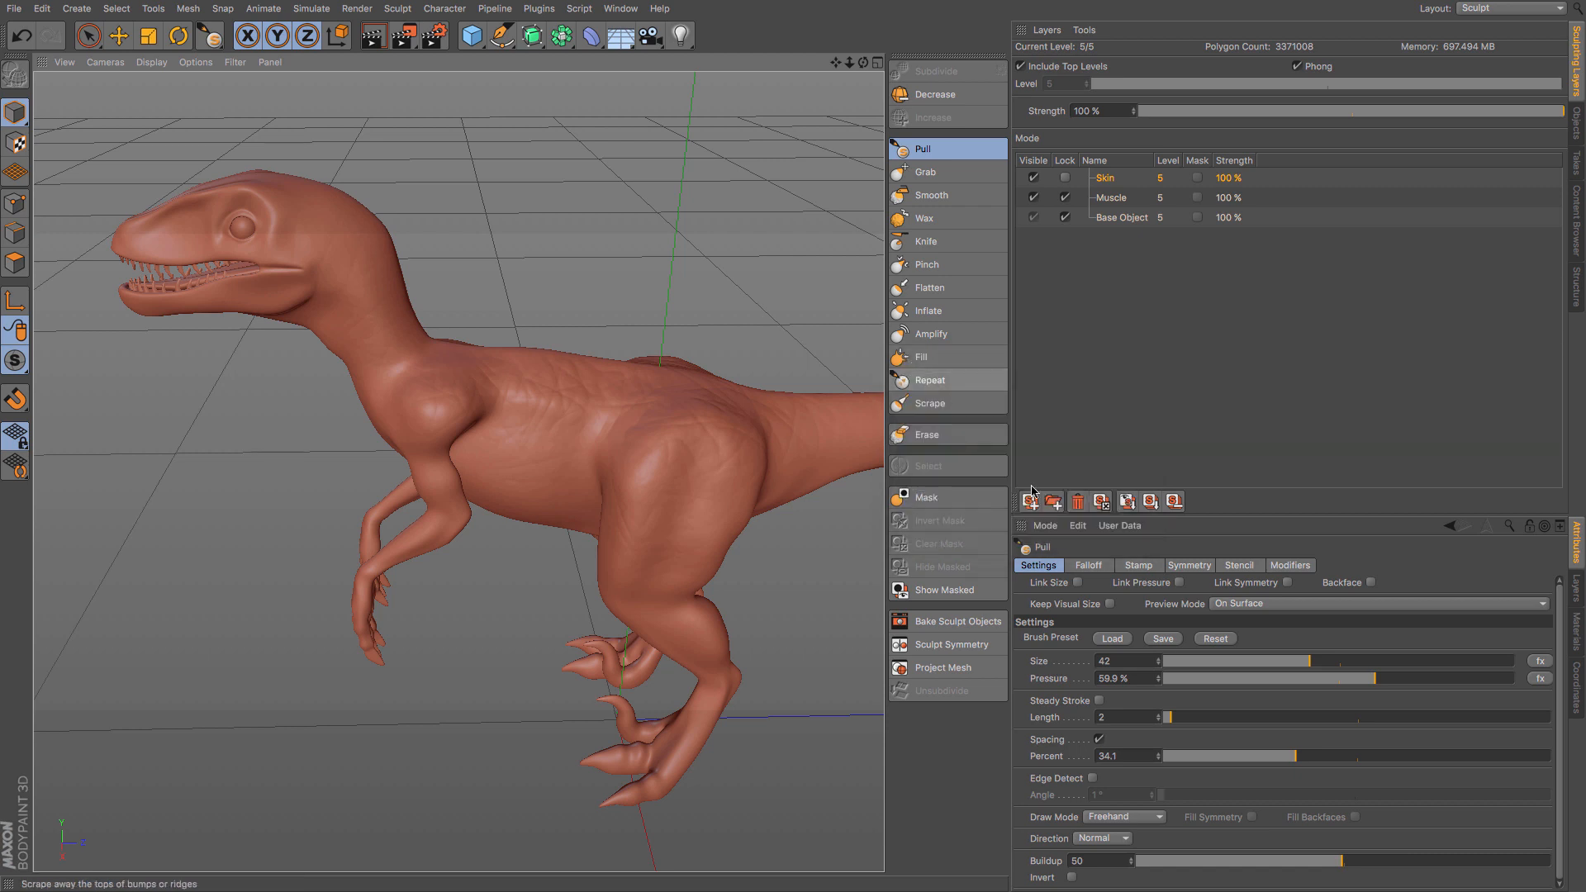
pyautogui.click(1181, 568)
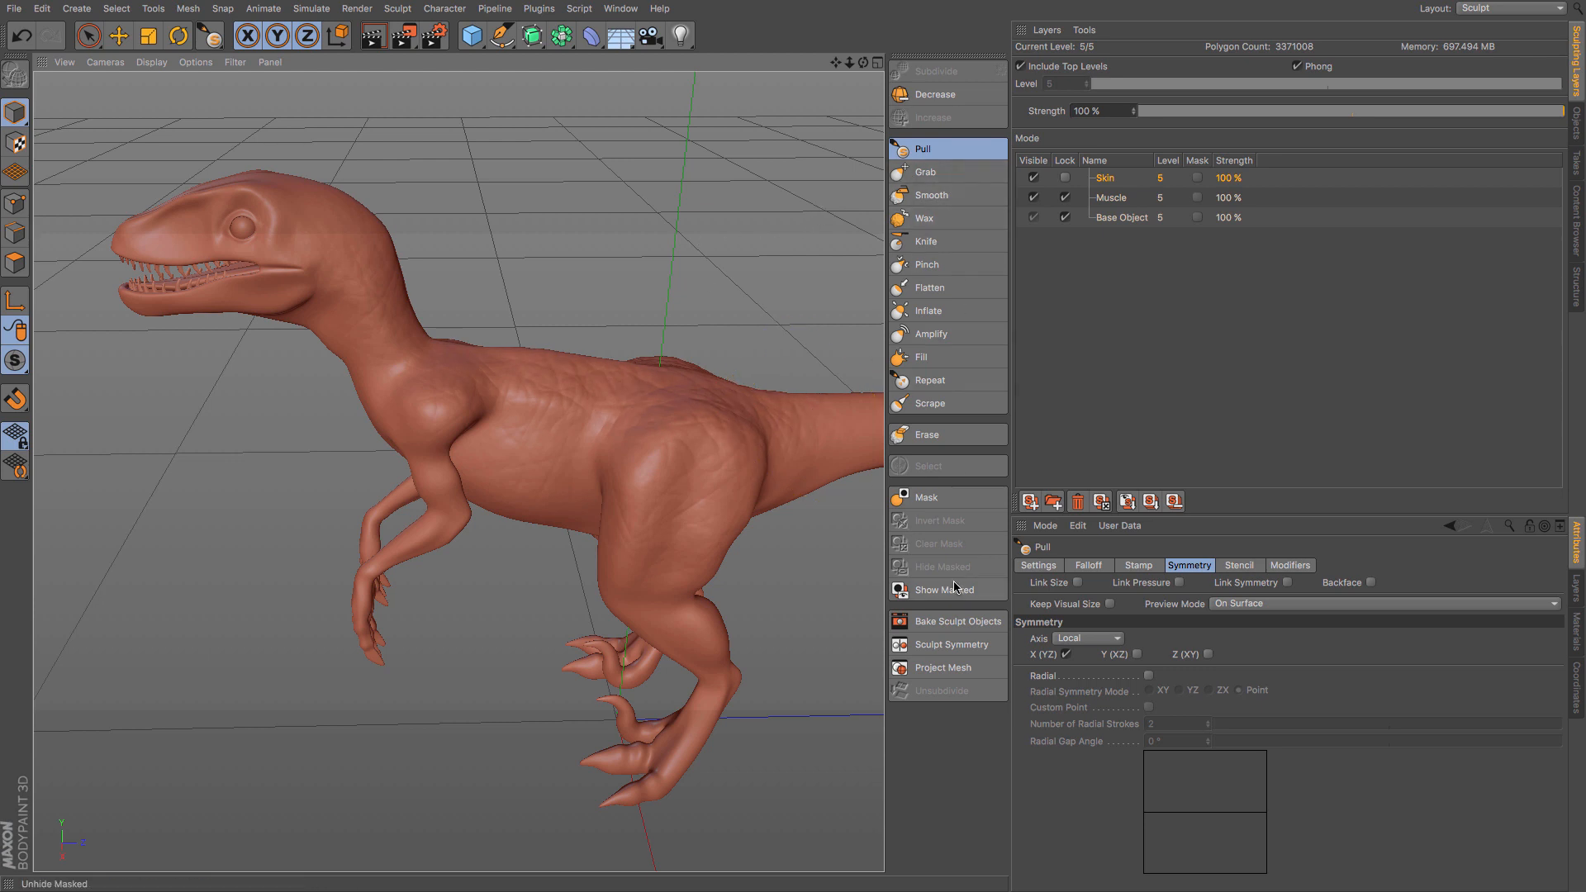
# - Set the Pull brush to 97.5% pressure and 100 buildup, and brush skin texture over the head, neck and shoulder
pyautogui.click(1038, 565)
pyautogui.moveTo(1375, 690); pyautogui.dragTo(1508, 690)
pyautogui.moveTo(1392, 867); pyautogui.dragTo(1556, 871)
pyautogui.click(325, 204)
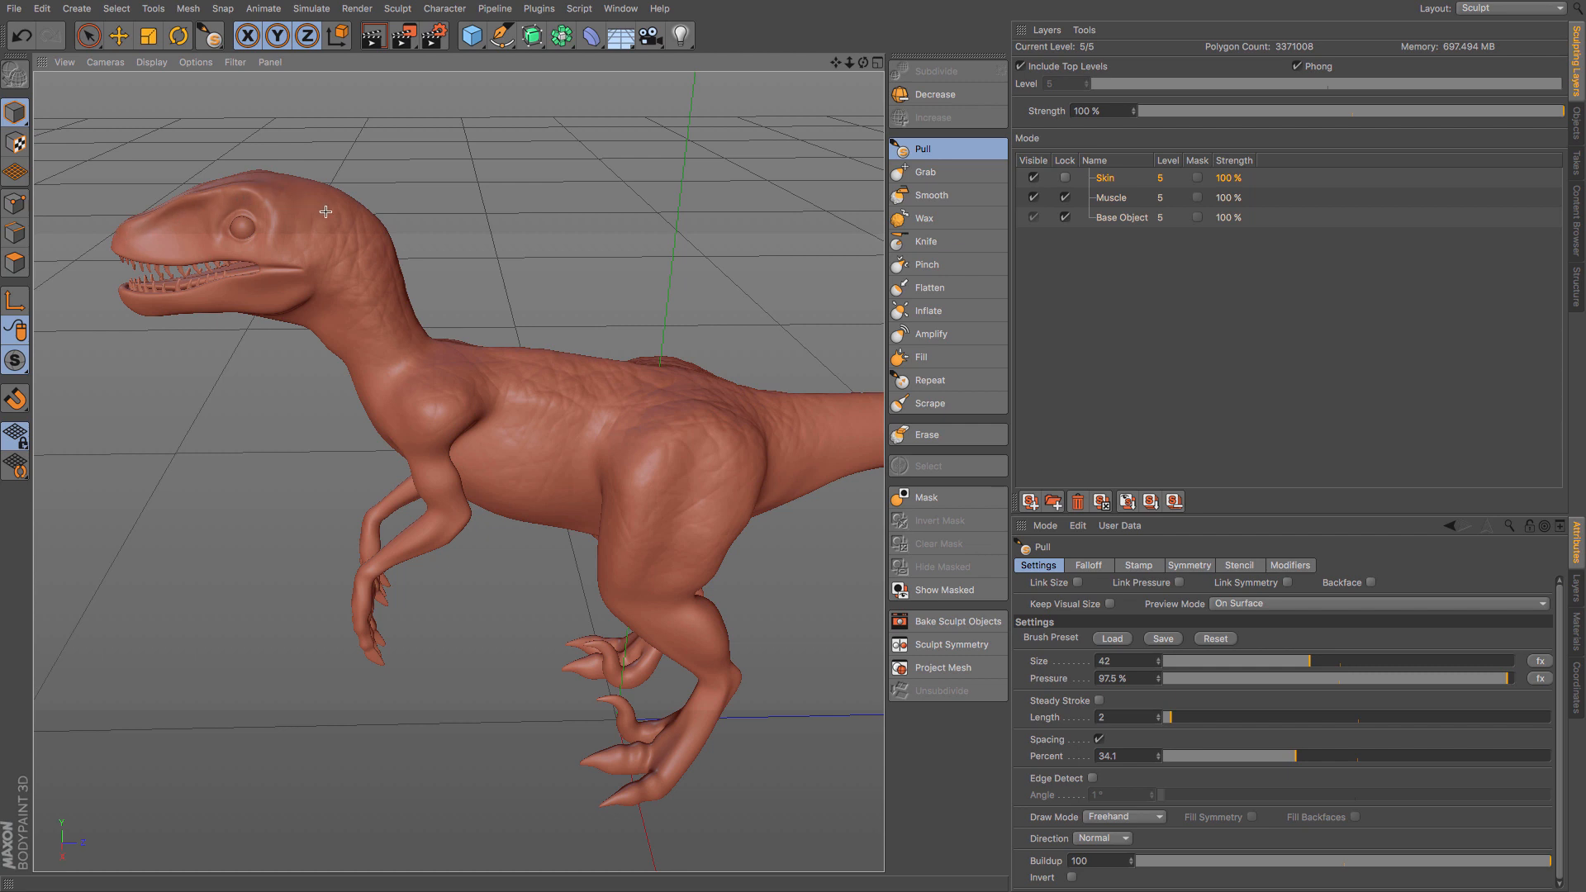
pyautogui.click(325, 317)
pyautogui.moveTo(404, 422); pyautogui.dragTo(426, 440)
# - Try the Skin layer at 46% strength and return it to 100%
pyautogui.moveTo(1489, 114); pyautogui.dragTo(1335, 116)
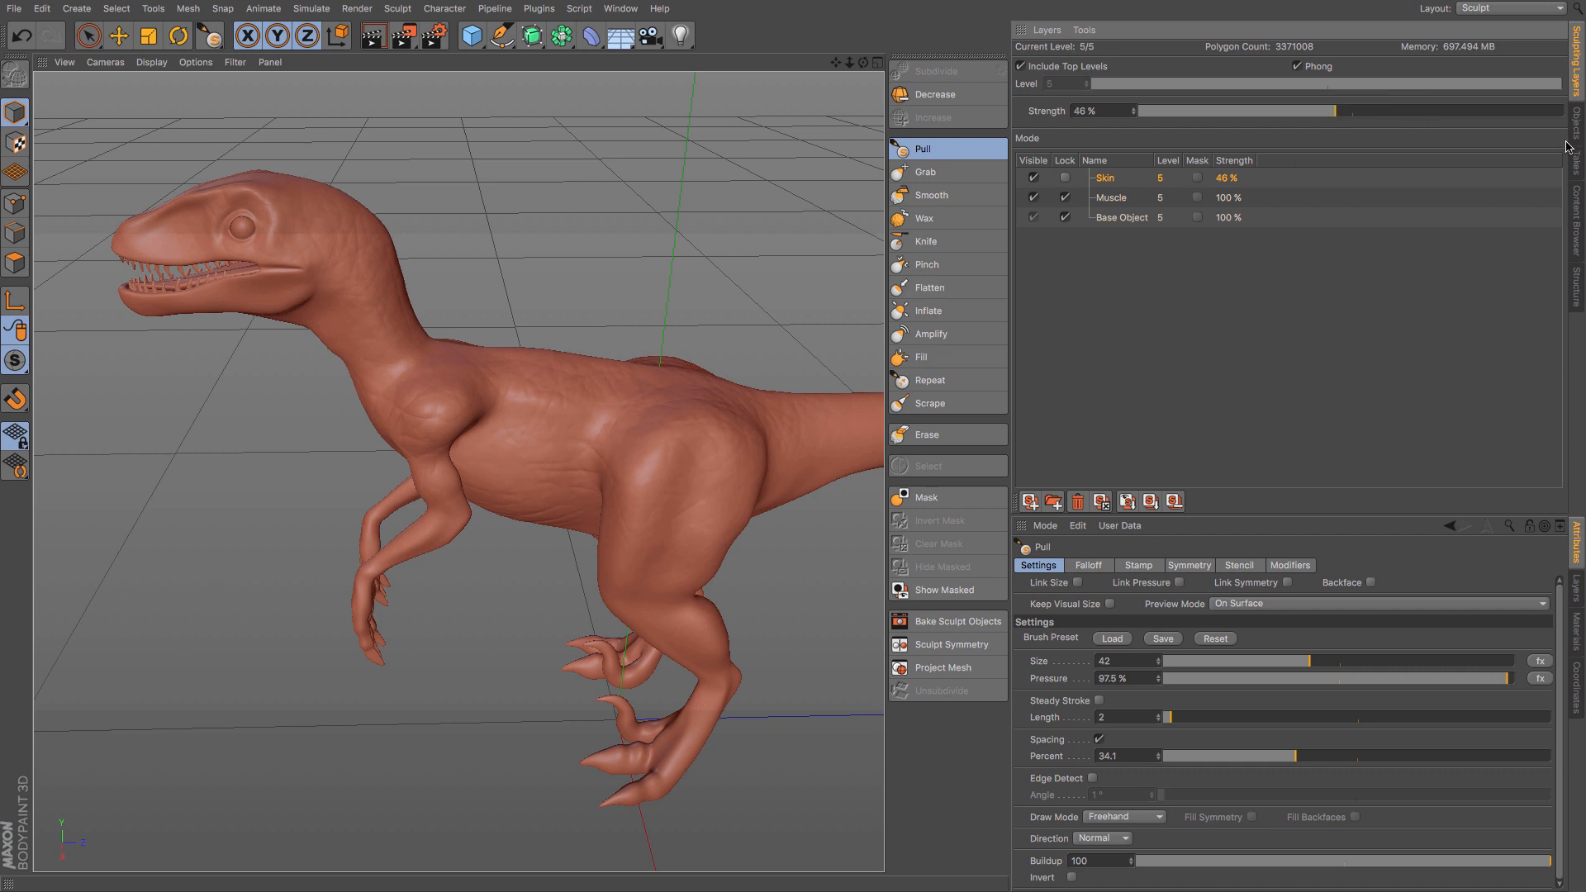
pyautogui.click(1099, 111)
pyautogui.write('100')
pyautogui.press('Return')
# - Frame the Velociraptor's head and reduce the Pull brush size to 21
pyautogui.moveTo(369, 458)
pyautogui.keyDown('alt'); pyautogui.mouseDown()
pyautogui.moveTo(410, 430)
pyautogui.moveTo(449, 460)
pyautogui.moveTo(527, 404)
pyautogui.mouseUp(); pyautogui.keyUp('alt')
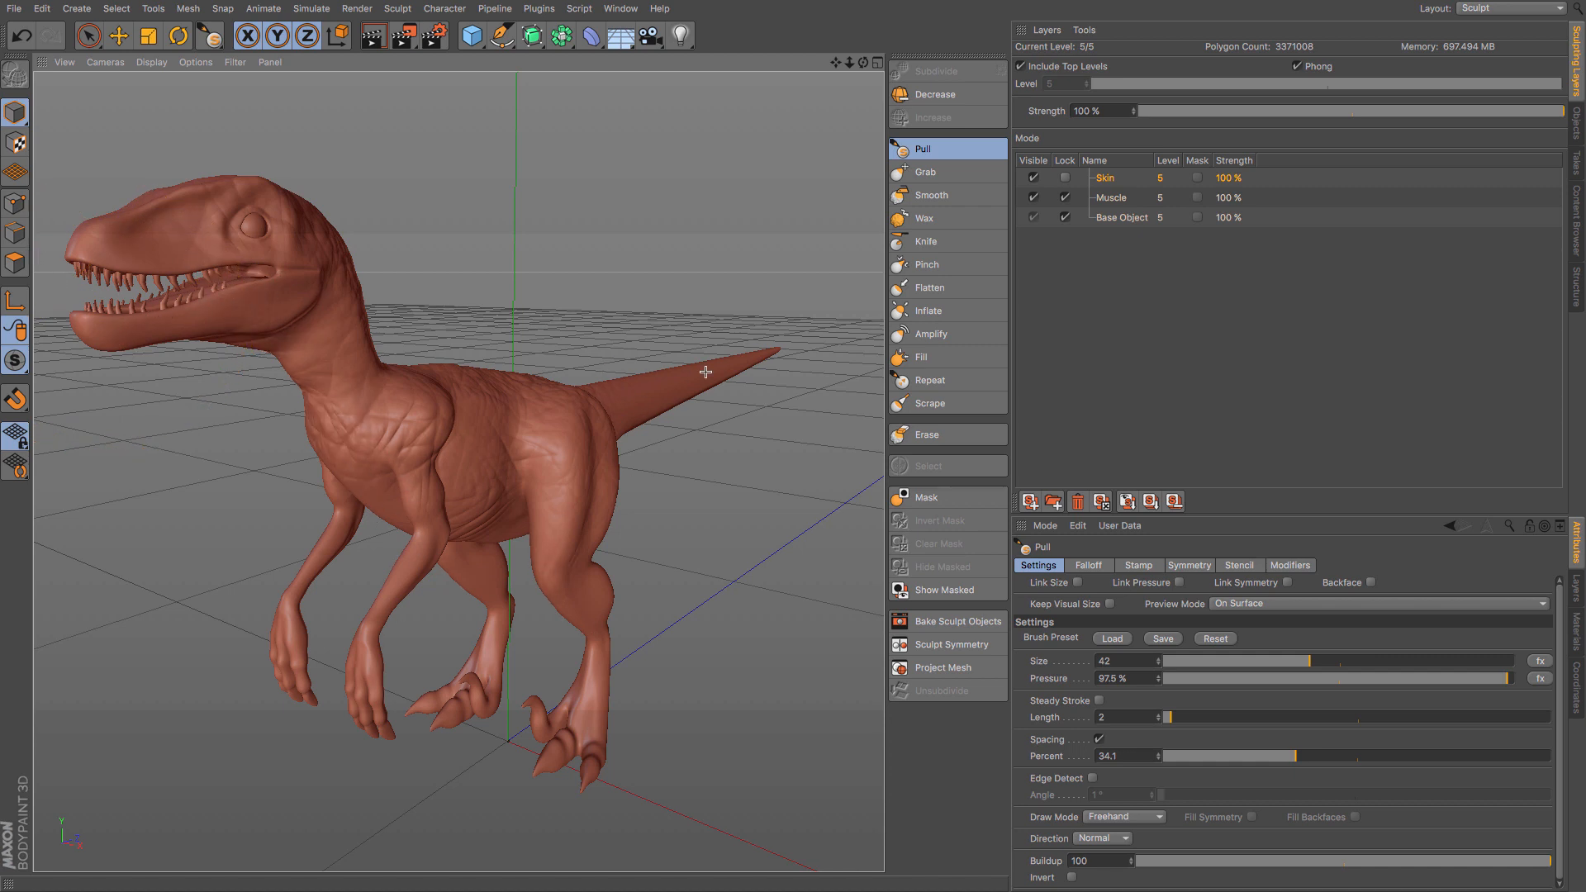
pyautogui.keyDown('alt'); pyautogui.moveTo(447, 377); pyautogui.dragTo(487, 376, button='right'); pyautogui.keyUp('alt')
pyautogui.keyDown('alt'); pyautogui.moveTo(462, 371); pyautogui.dragTo(727, 504, button='middle'); pyautogui.keyUp('alt')
pyautogui.moveTo(279, 361); pyautogui.dragTo(261, 361, button='middle')
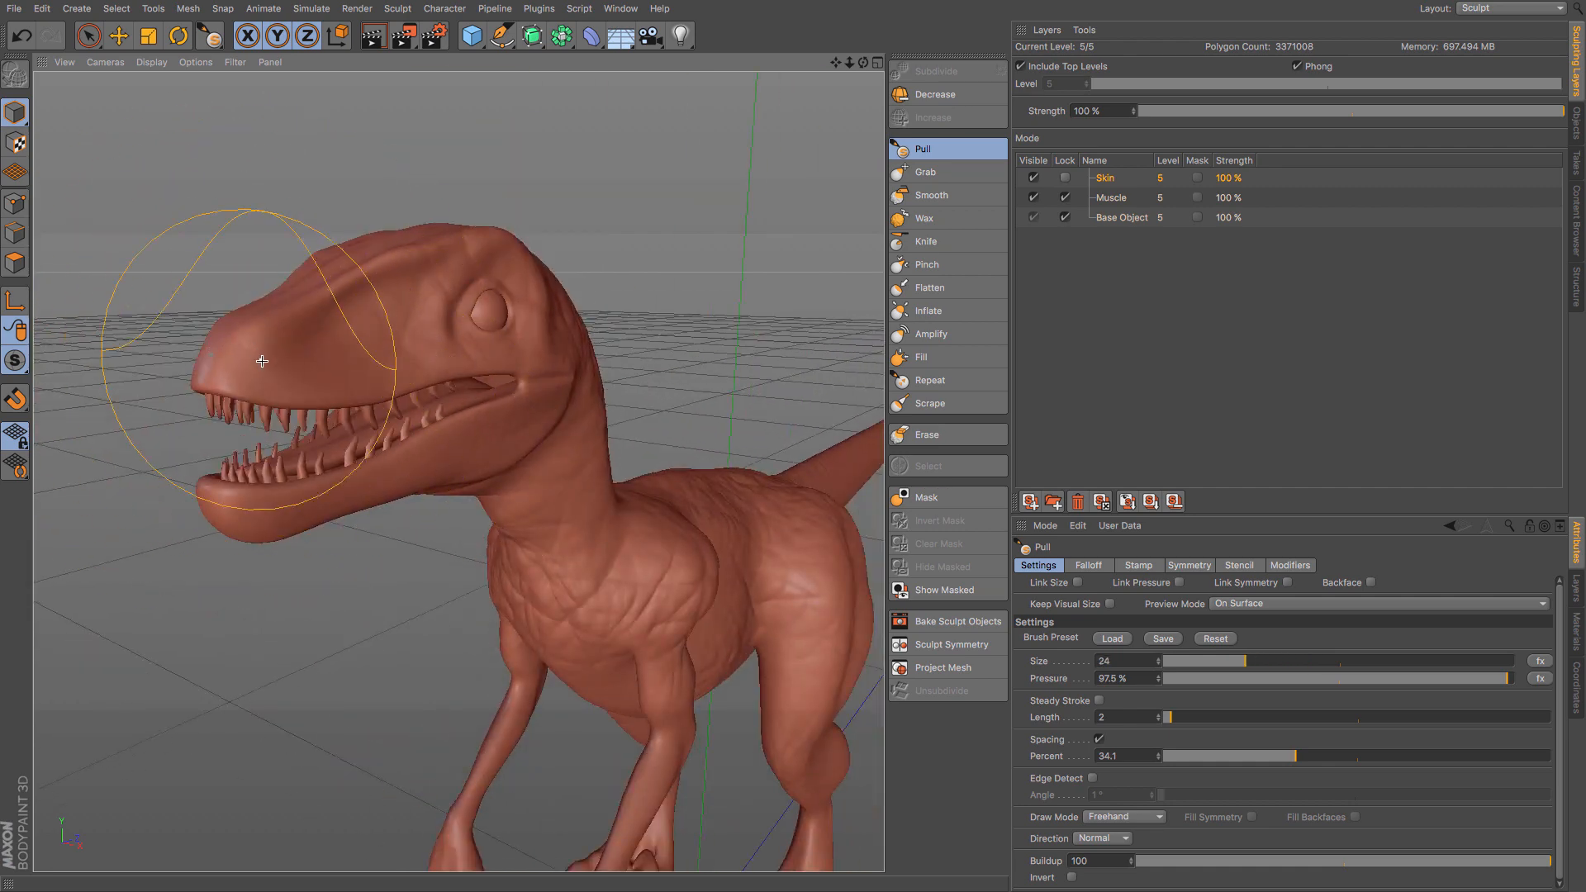
# - Try brushing strong skin texture over the head, neck and back, and undo the strokes
pyautogui.moveTo(262, 361)
pyautogui.mouseDown()
pyautogui.moveTo(397, 323)
pyautogui.moveTo(574, 425)
pyautogui.moveTo(795, 457)
pyautogui.mouseUp()
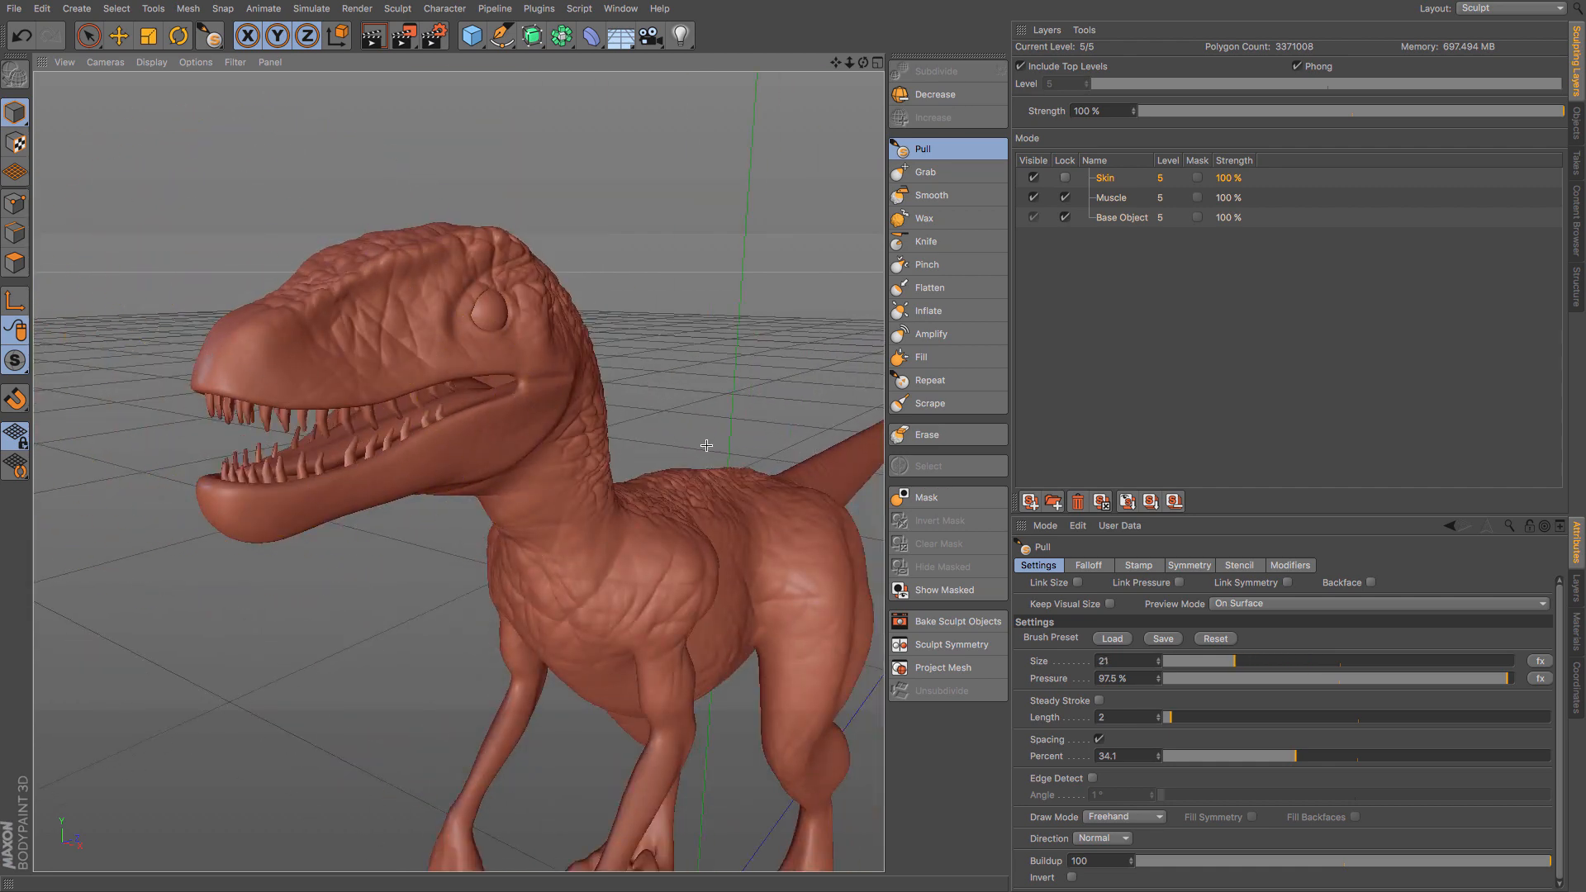
pyautogui.moveTo(697, 415)
pyautogui.keyDown('alt'); pyautogui.mouseDown()
pyautogui.moveTo(683, 432)
pyautogui.moveTo(435, 456)
pyautogui.moveTo(438, 490)
pyautogui.moveTo(661, 467)
pyautogui.mouseUp(); pyautogui.keyUp('alt')
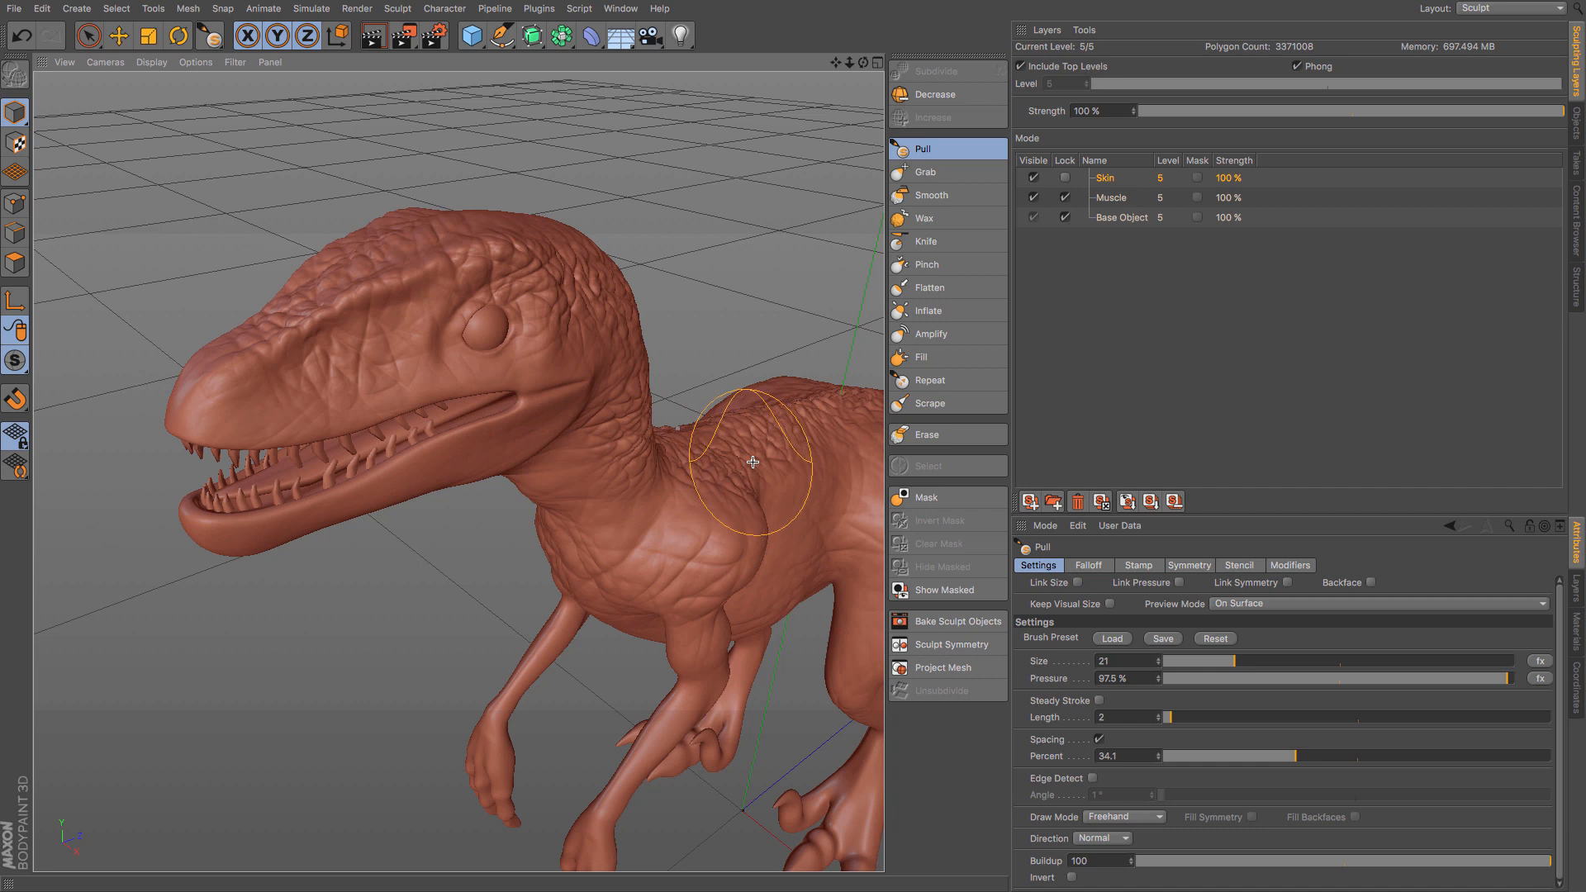
pyautogui.hotkey('ctrl', 'z')
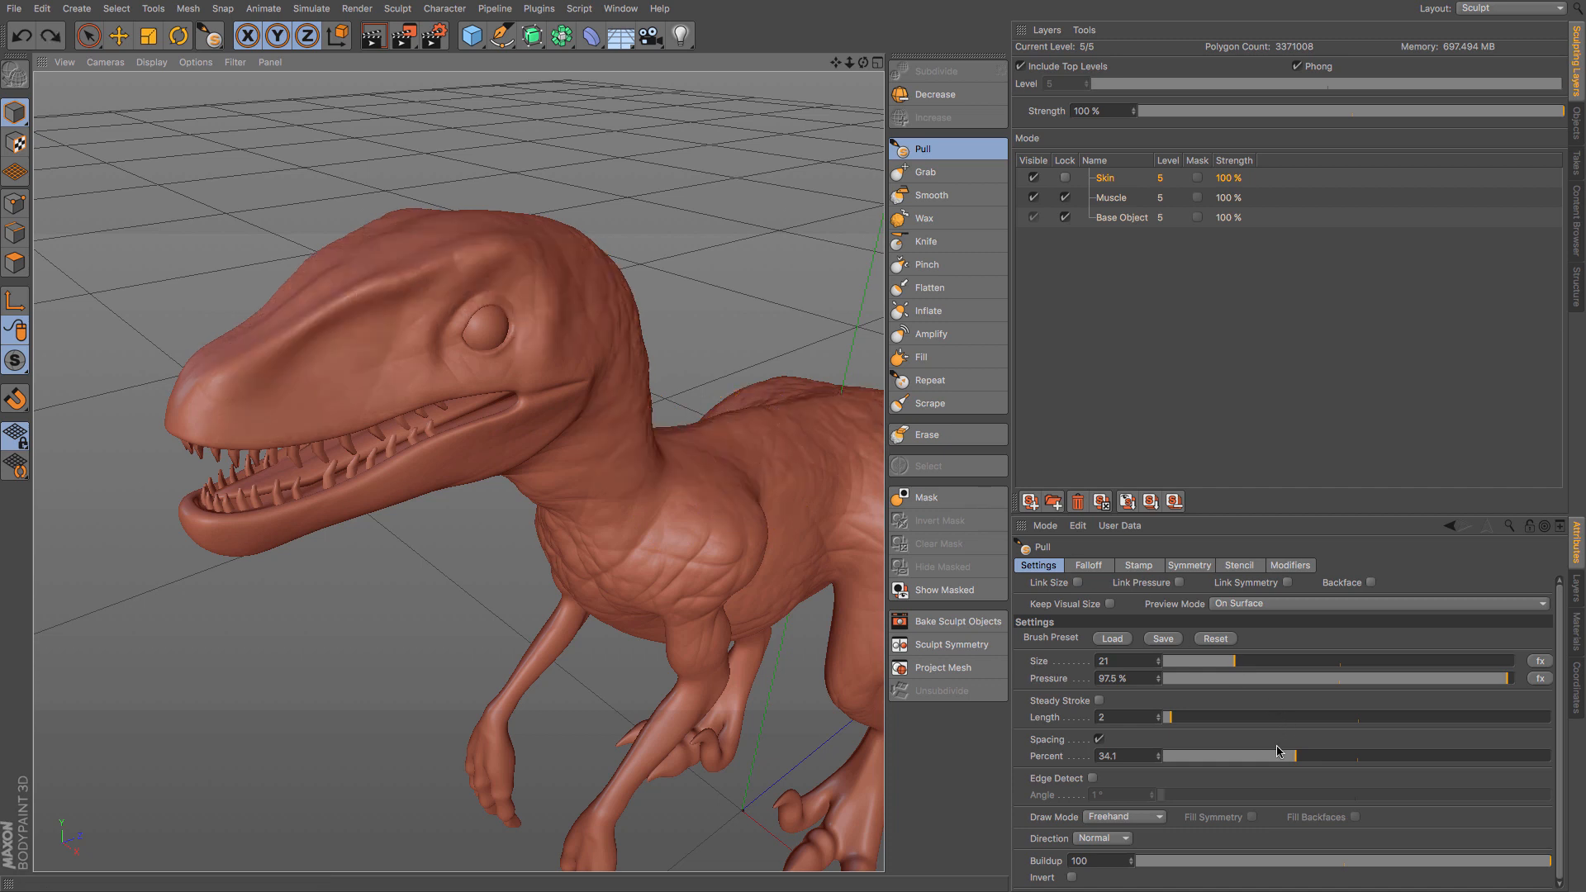
# - Lower the Pull brush to 65.5% pressure and 51 buildup, and brush subtle skin texture over the snout and head
pyautogui.click(1344, 863)
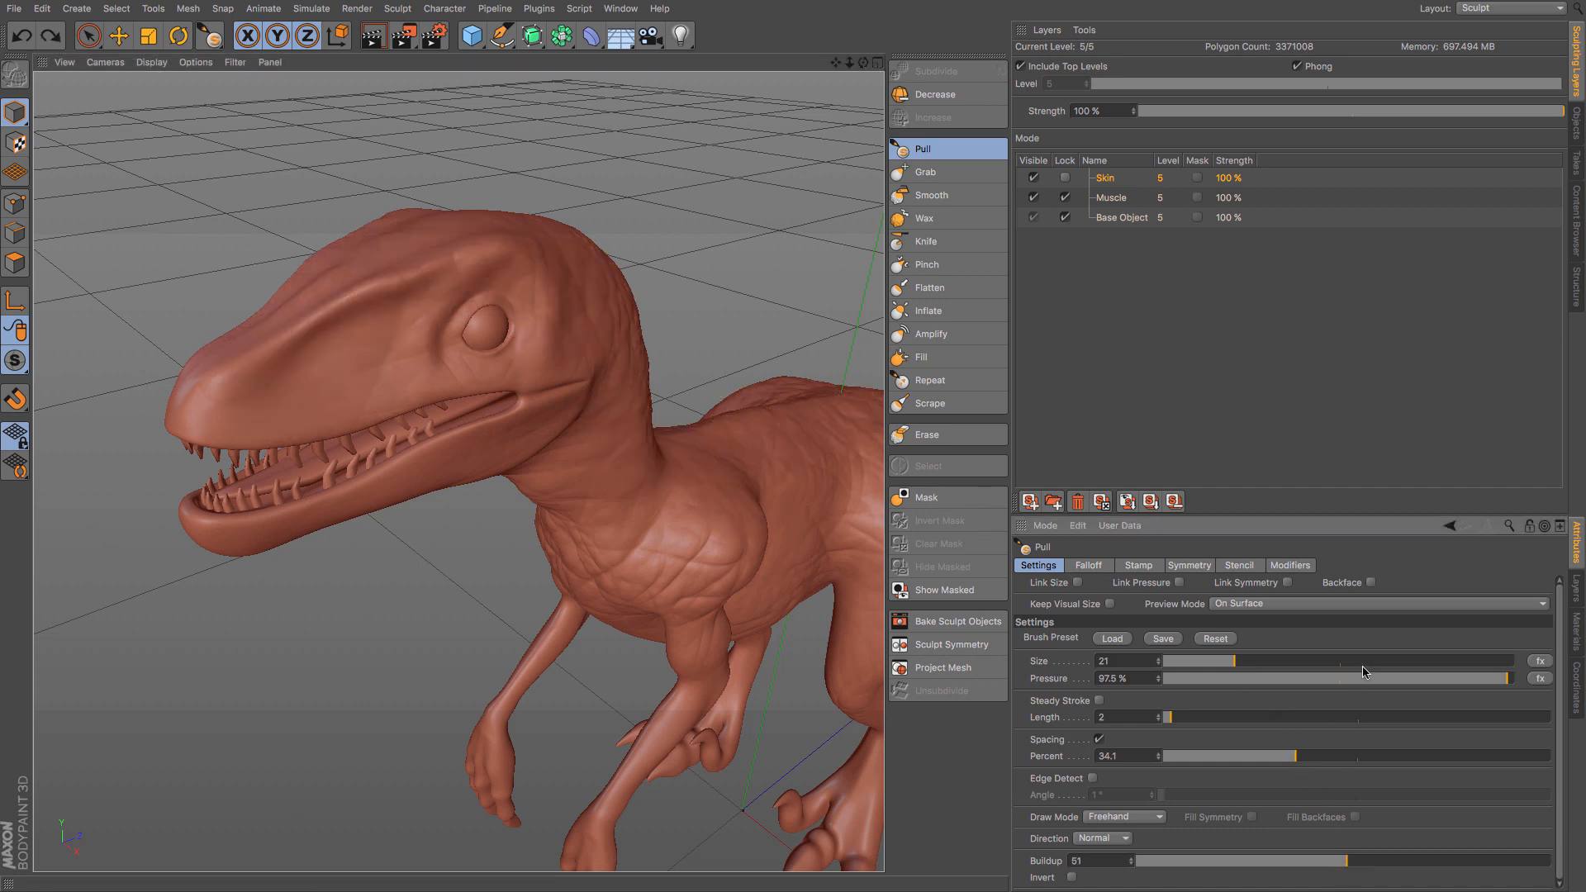
pyautogui.click(1394, 679)
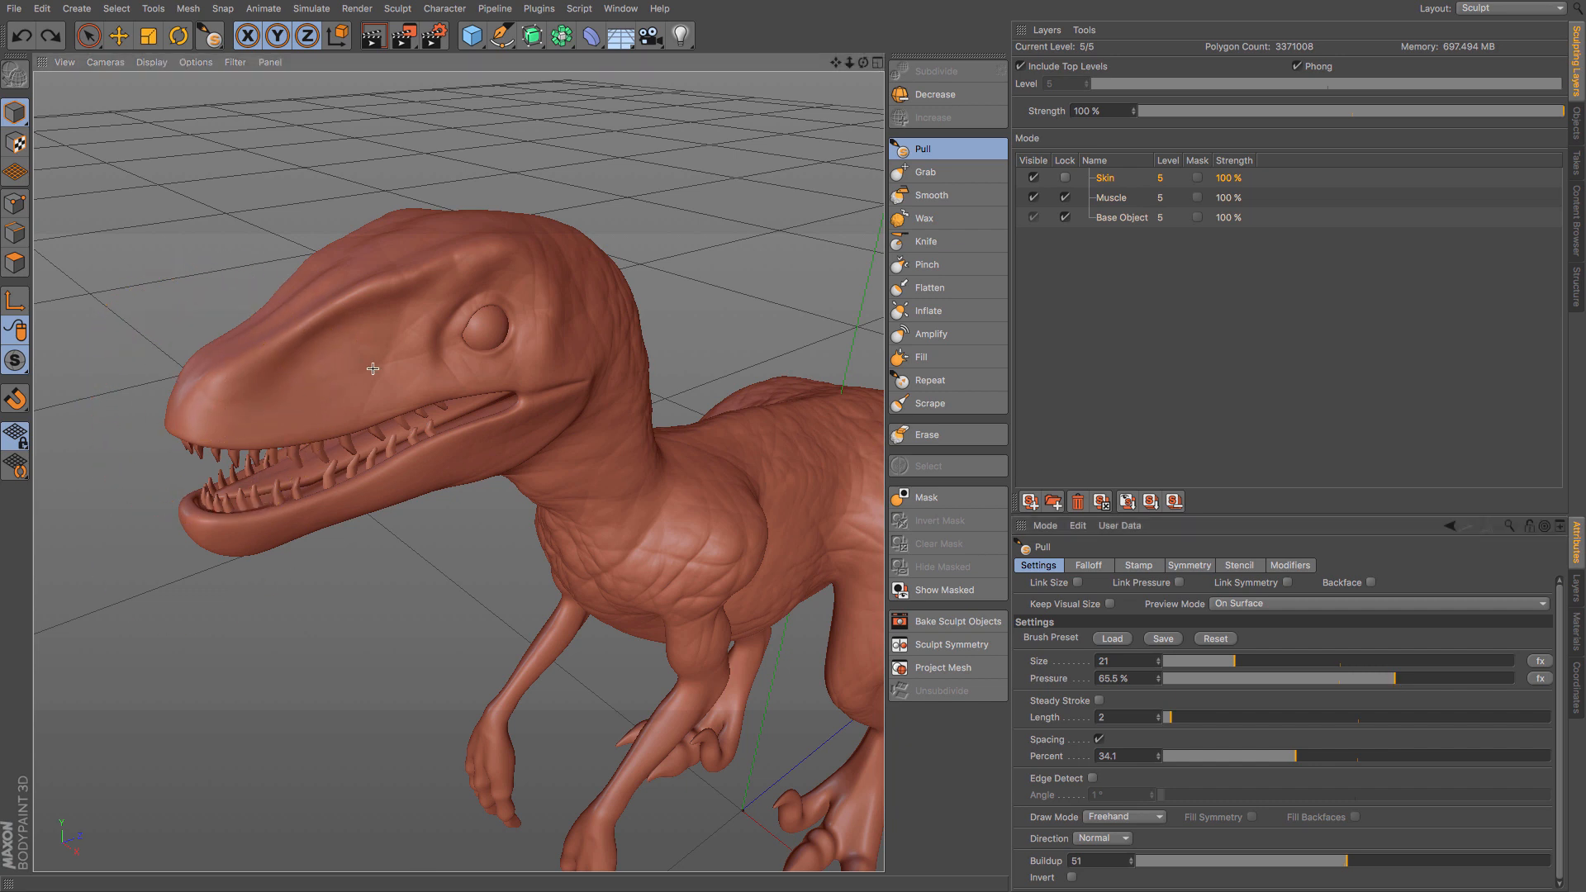
pyautogui.moveTo(372, 368); pyautogui.dragTo(389, 318)
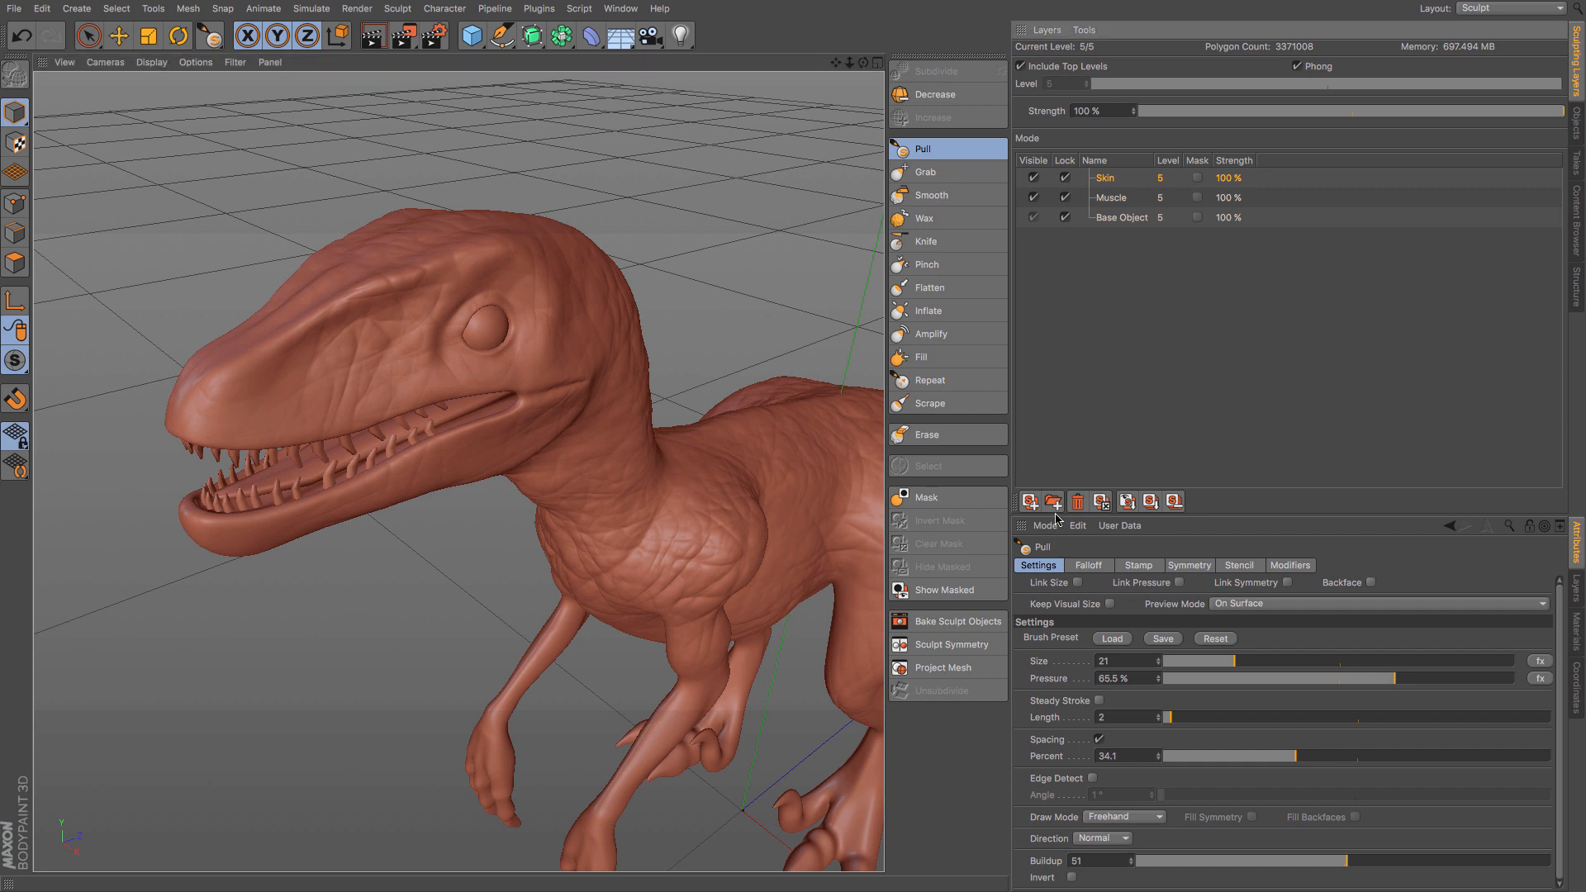
# - Lock the Skin layer and add a new sculpting layer named Scales above it
pyautogui.click(1030, 501)
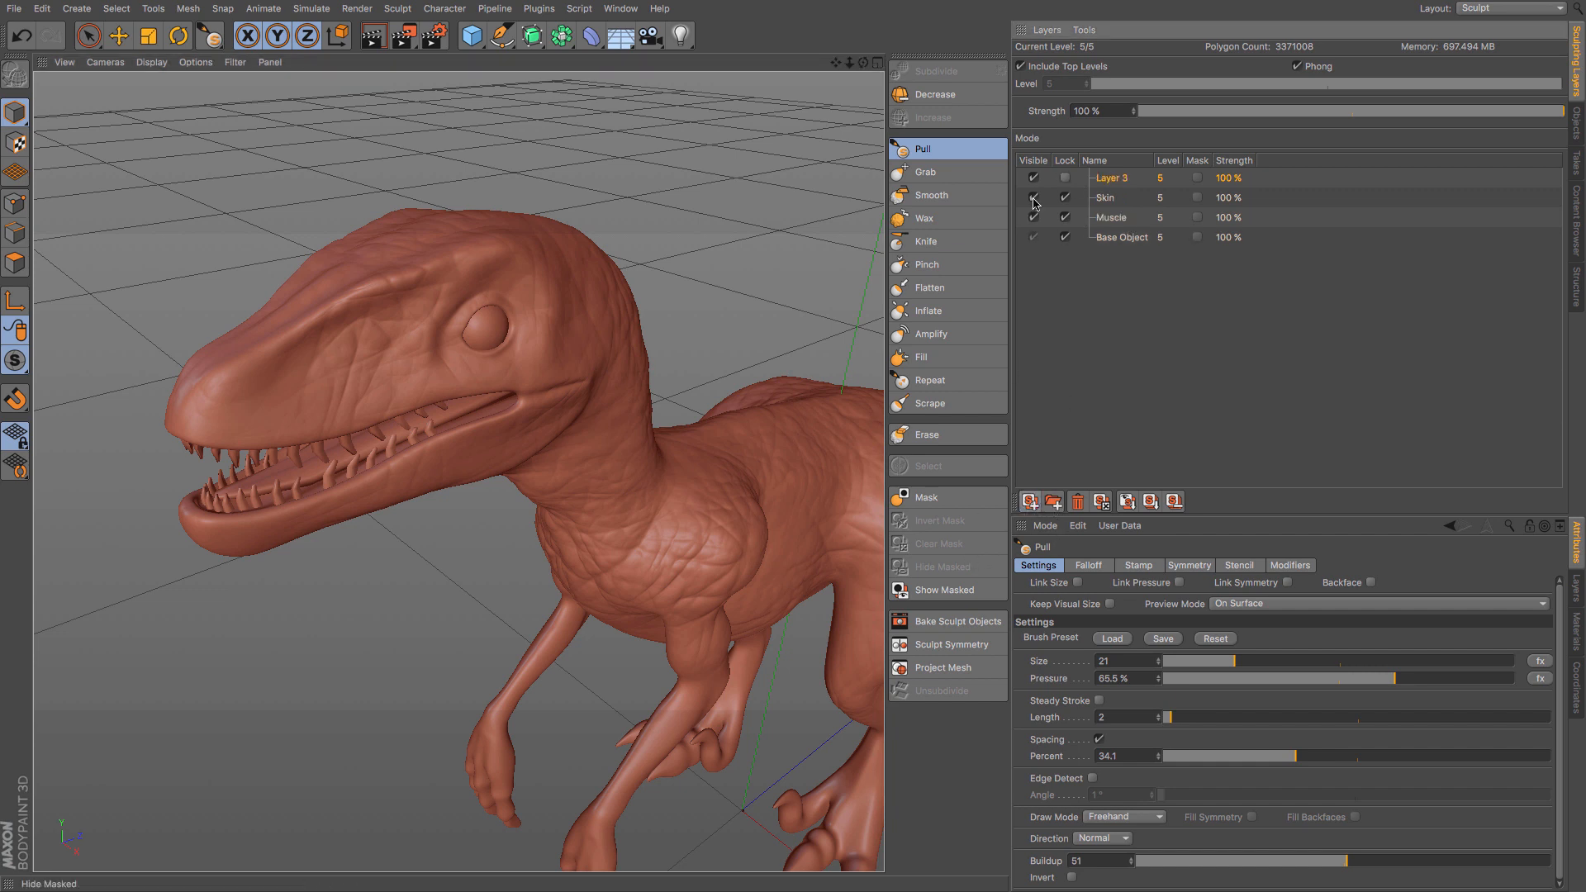
pyautogui.doubleClick(1109, 180)
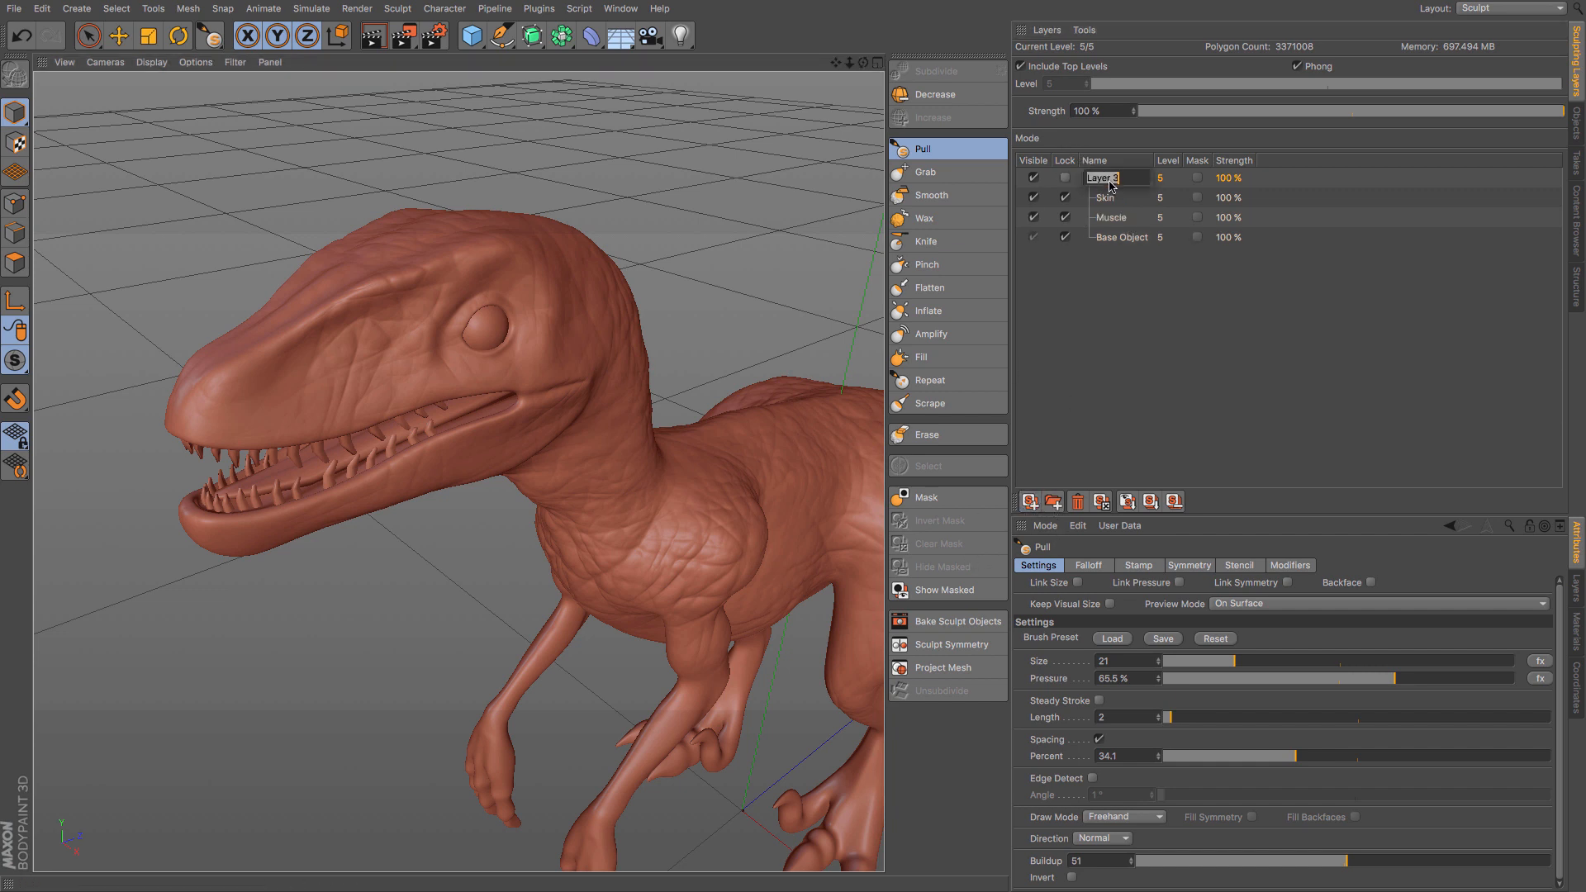
pyautogui.write('Scales')
pyautogui.press('Return')
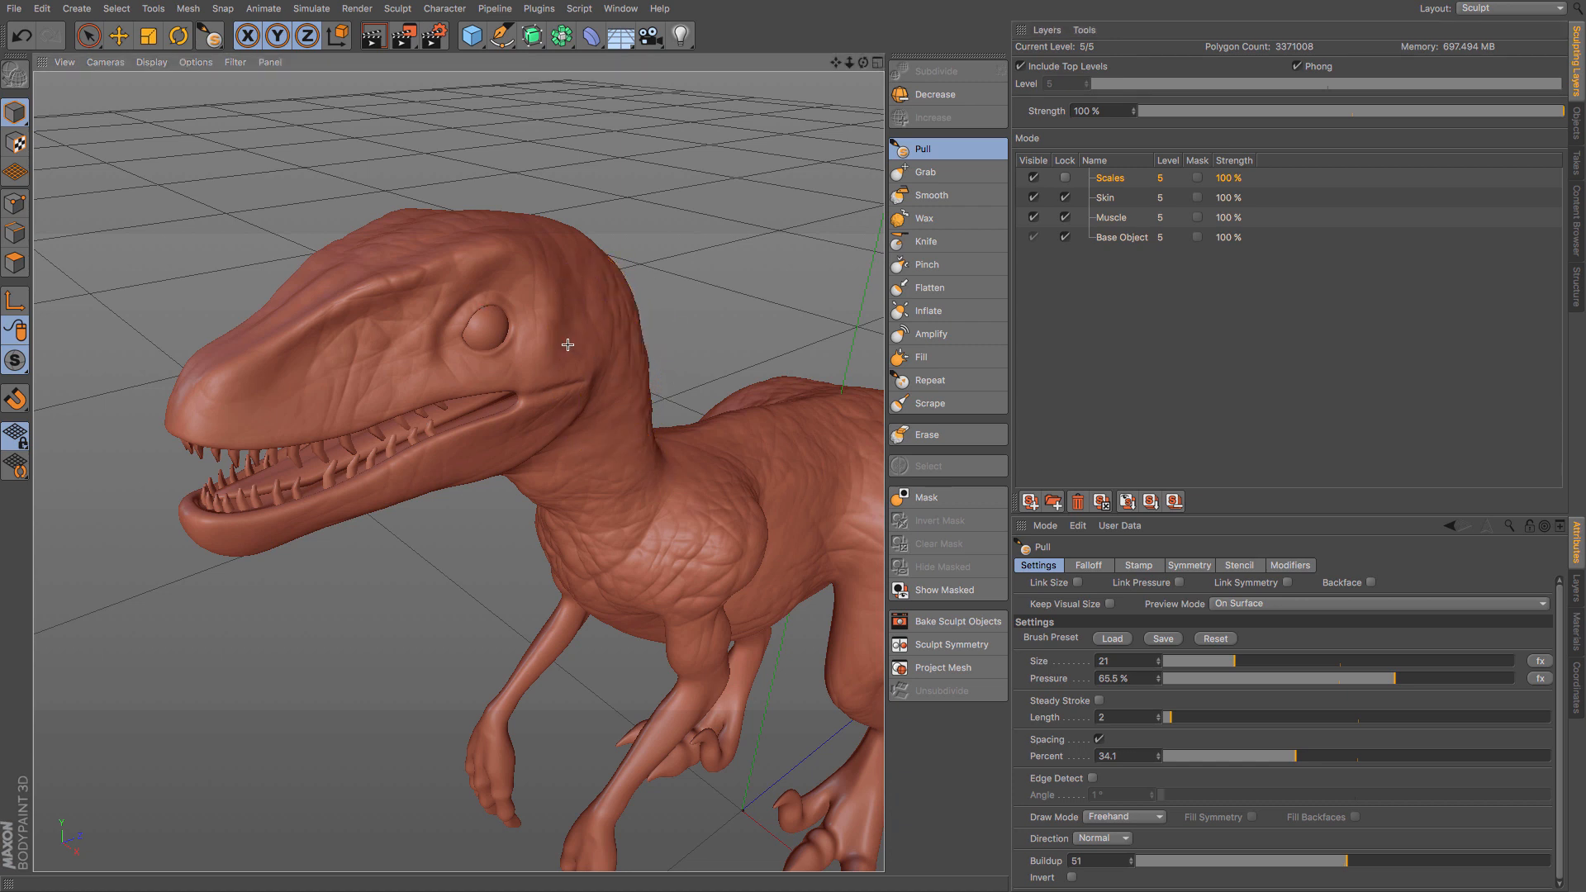
# - Try a brick-patterned wall brush preset on the head, with the brush size reduced to 6
pyautogui.keyDown('alt'); pyautogui.moveTo(561, 348); pyautogui.dragTo(455, 324); pyautogui.keyUp('alt')
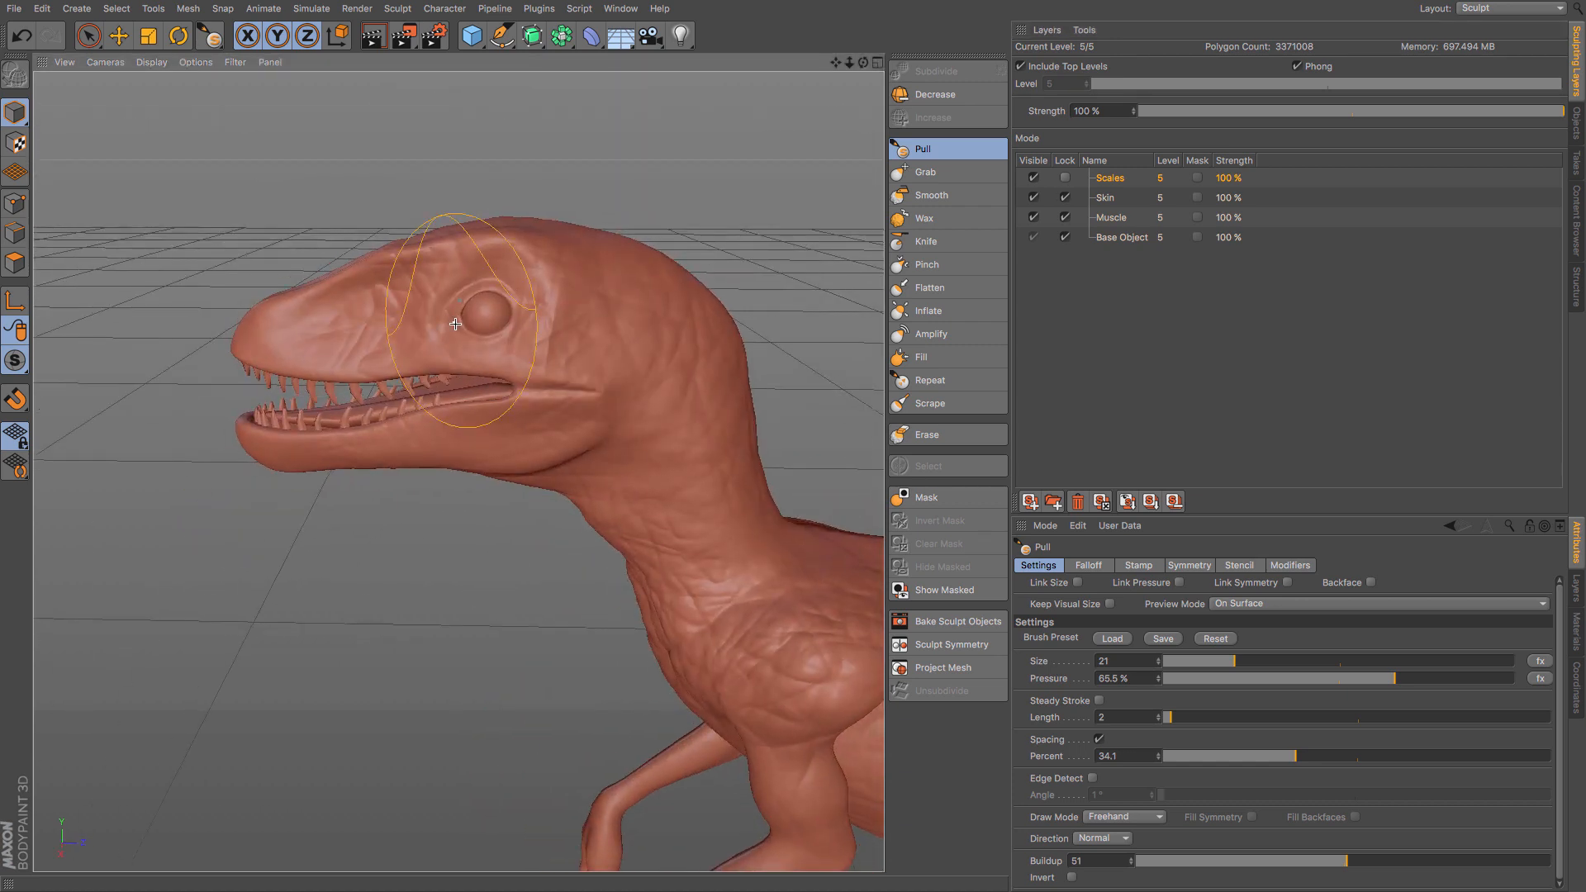
pyautogui.scroll(4, 460, 467)
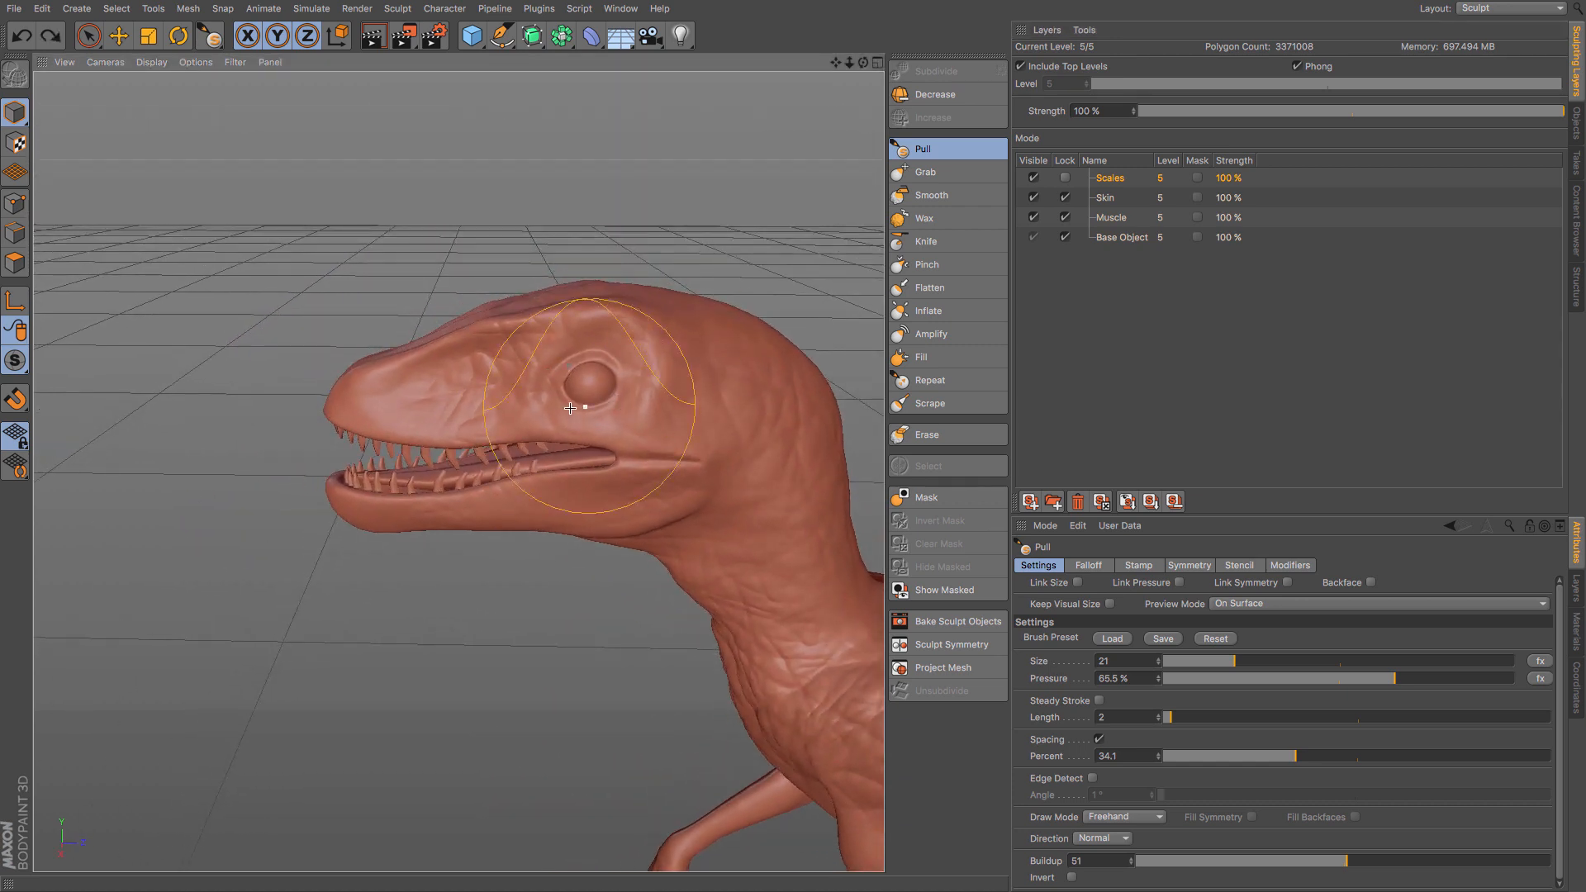
pyautogui.scroll(2, 555, 406)
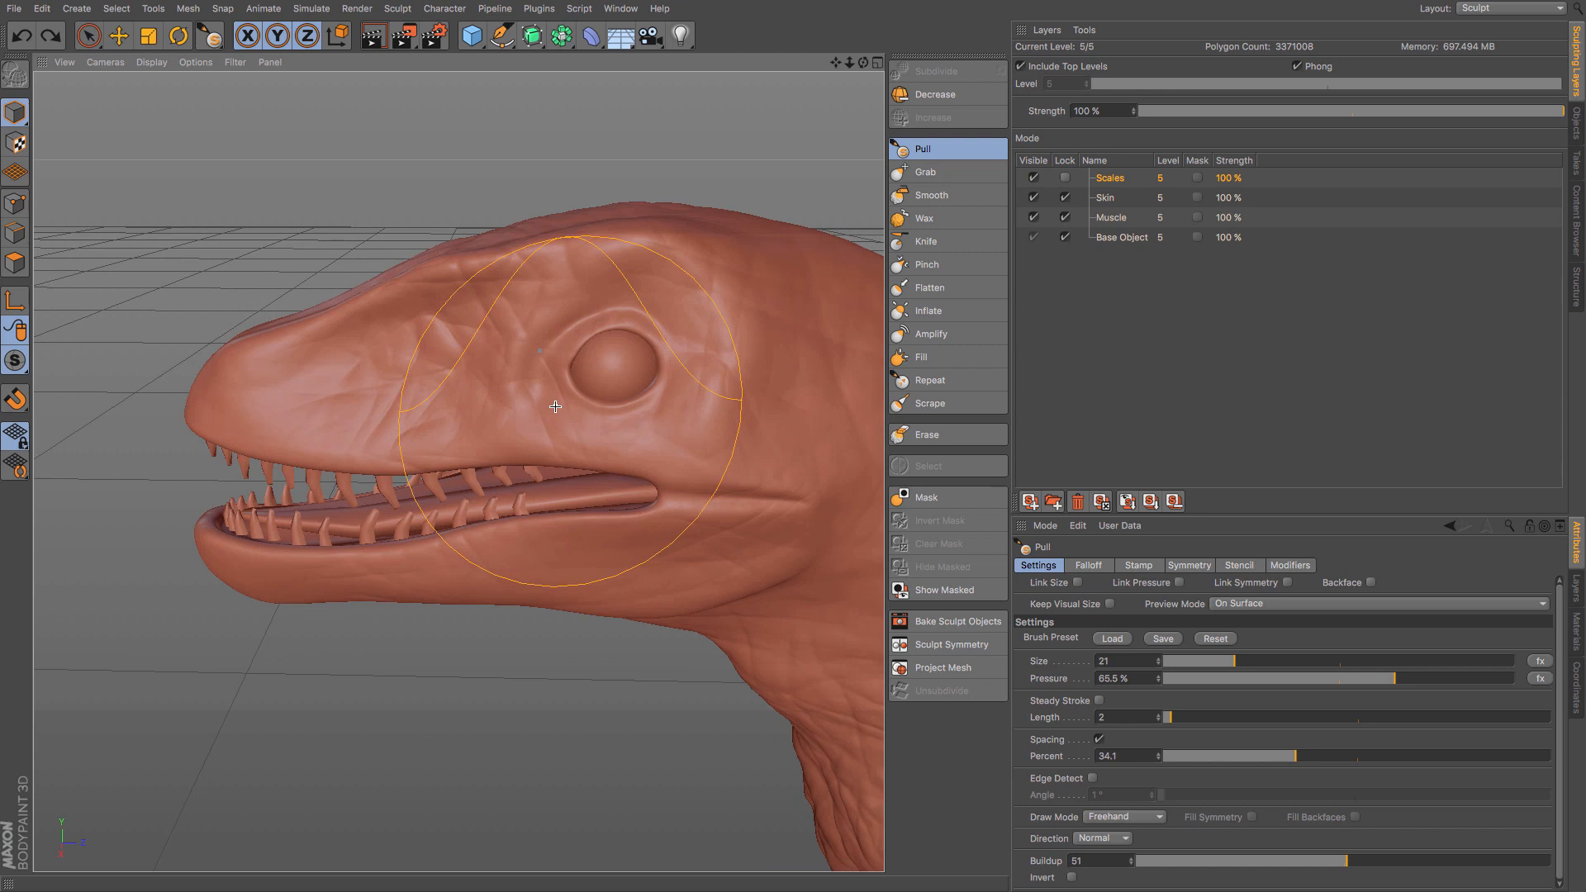
pyautogui.click(939, 384)
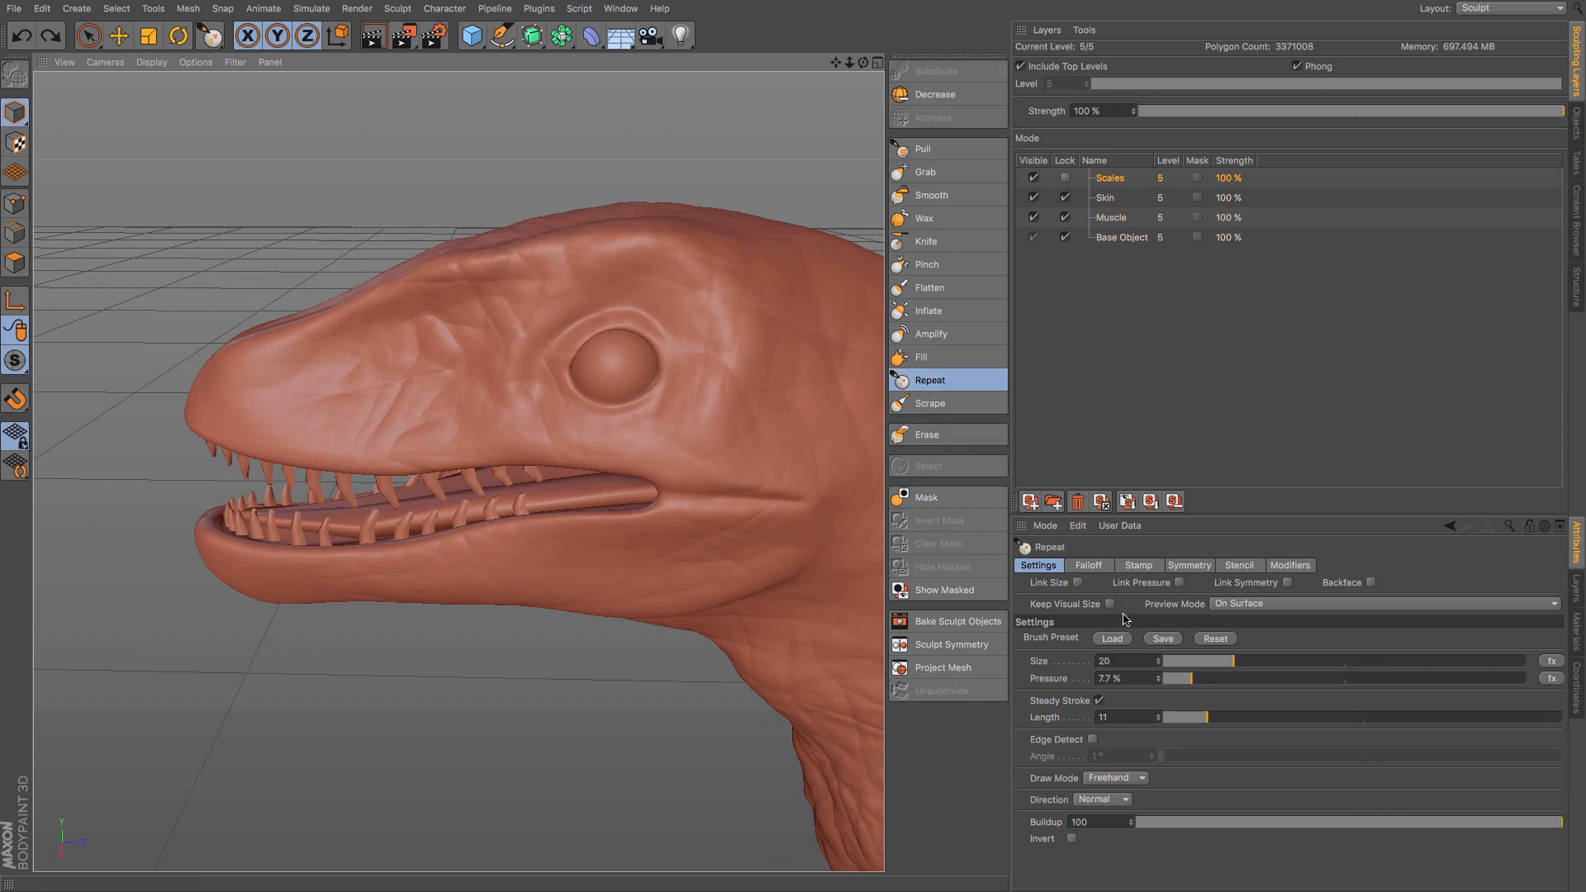
pyautogui.click(1121, 640)
pyautogui.scroll(-15, 1129, 626)
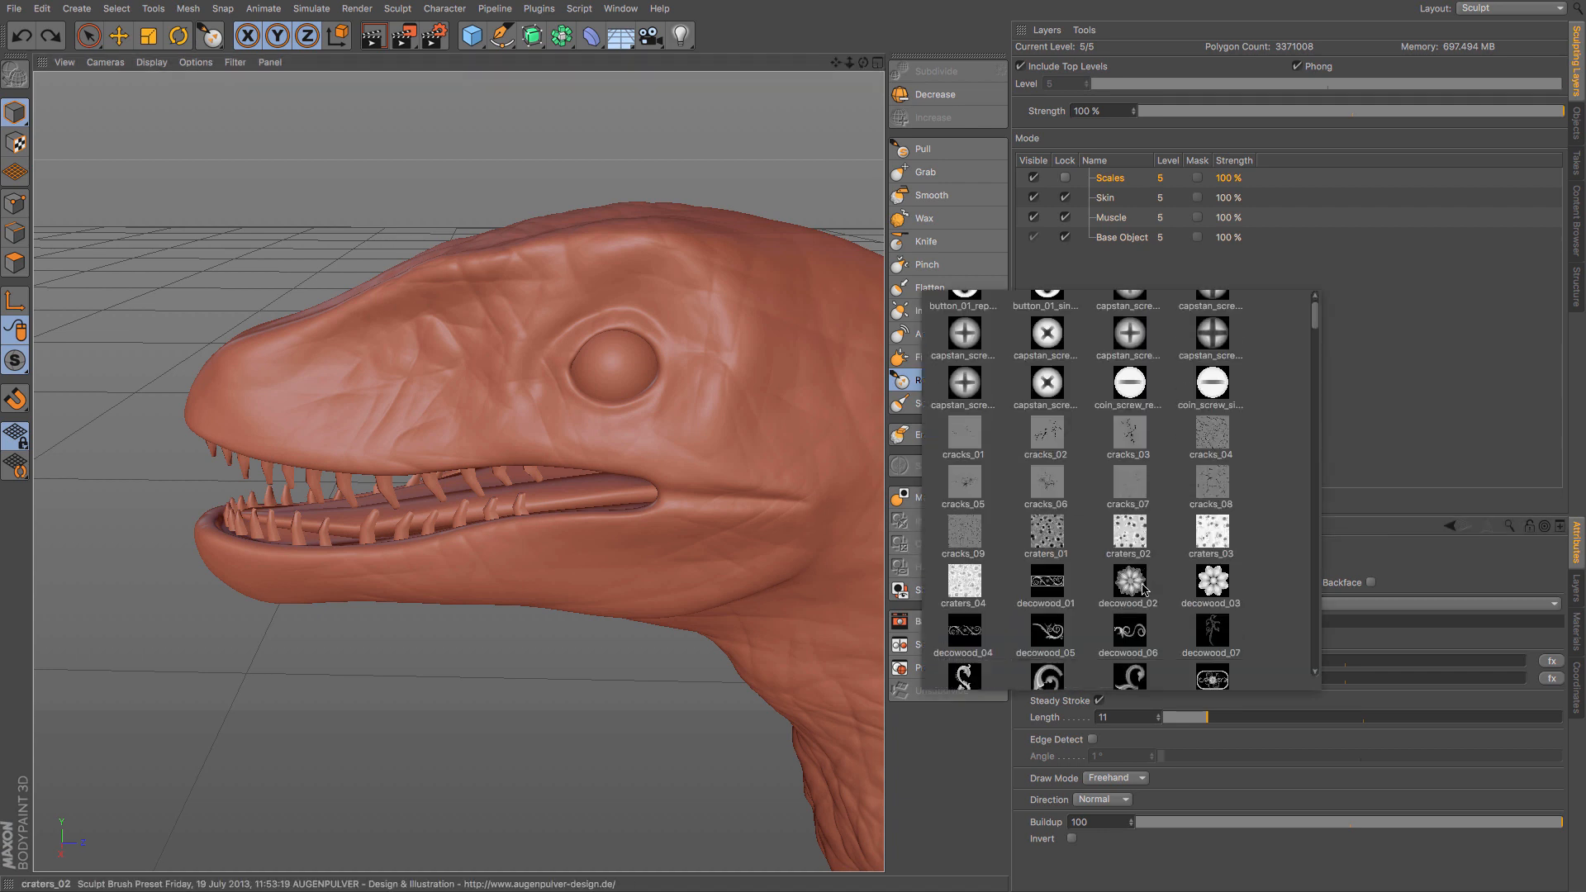
pyautogui.scroll(1, 1144, 588)
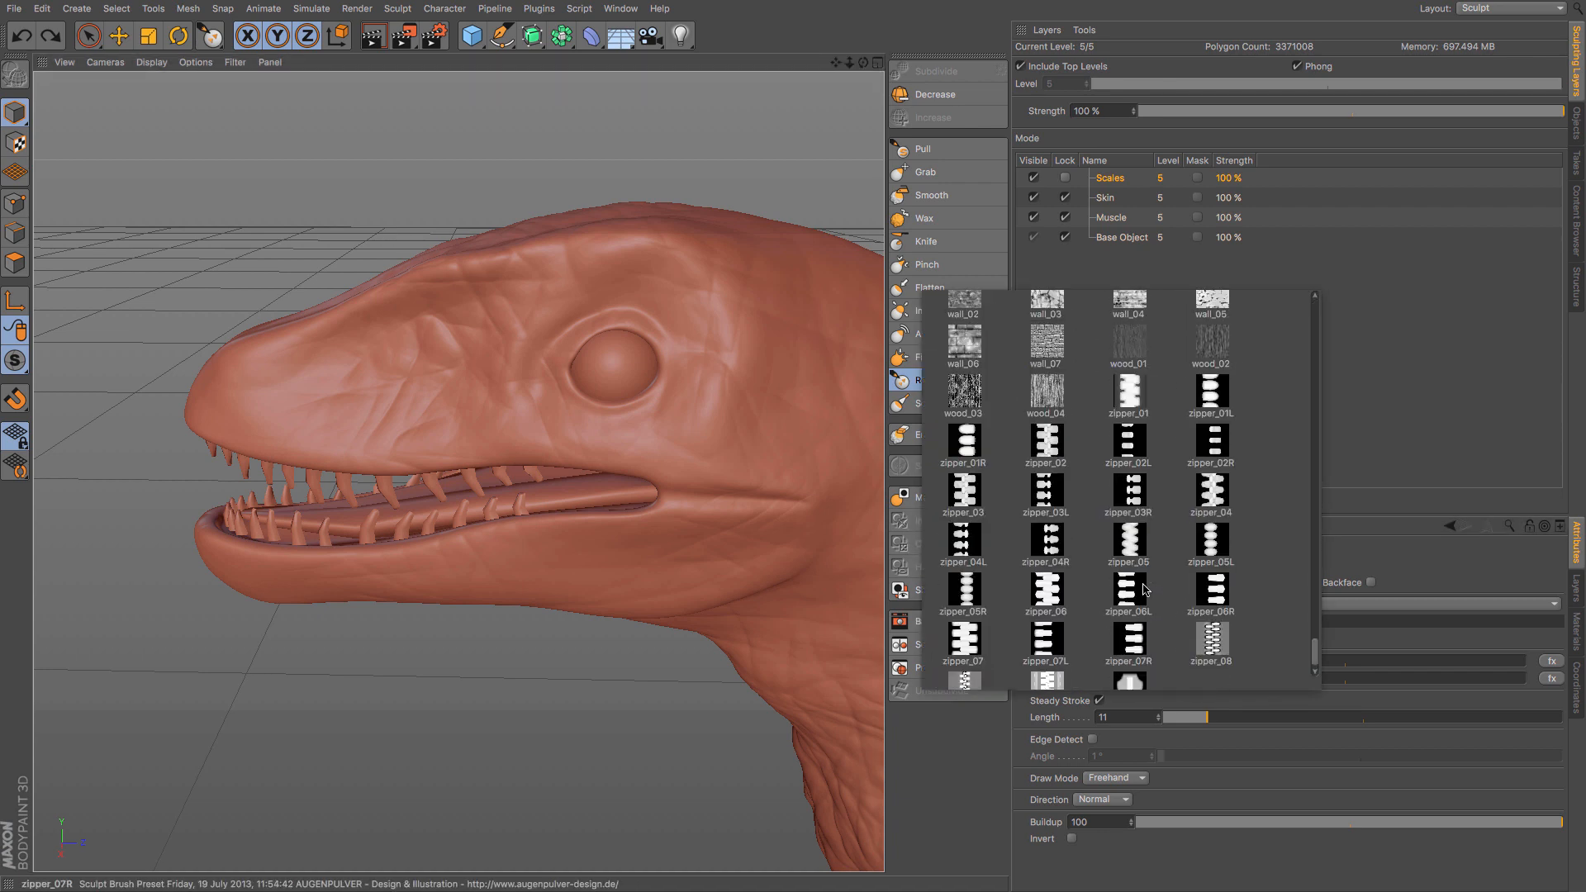
pyautogui.click(1052, 344)
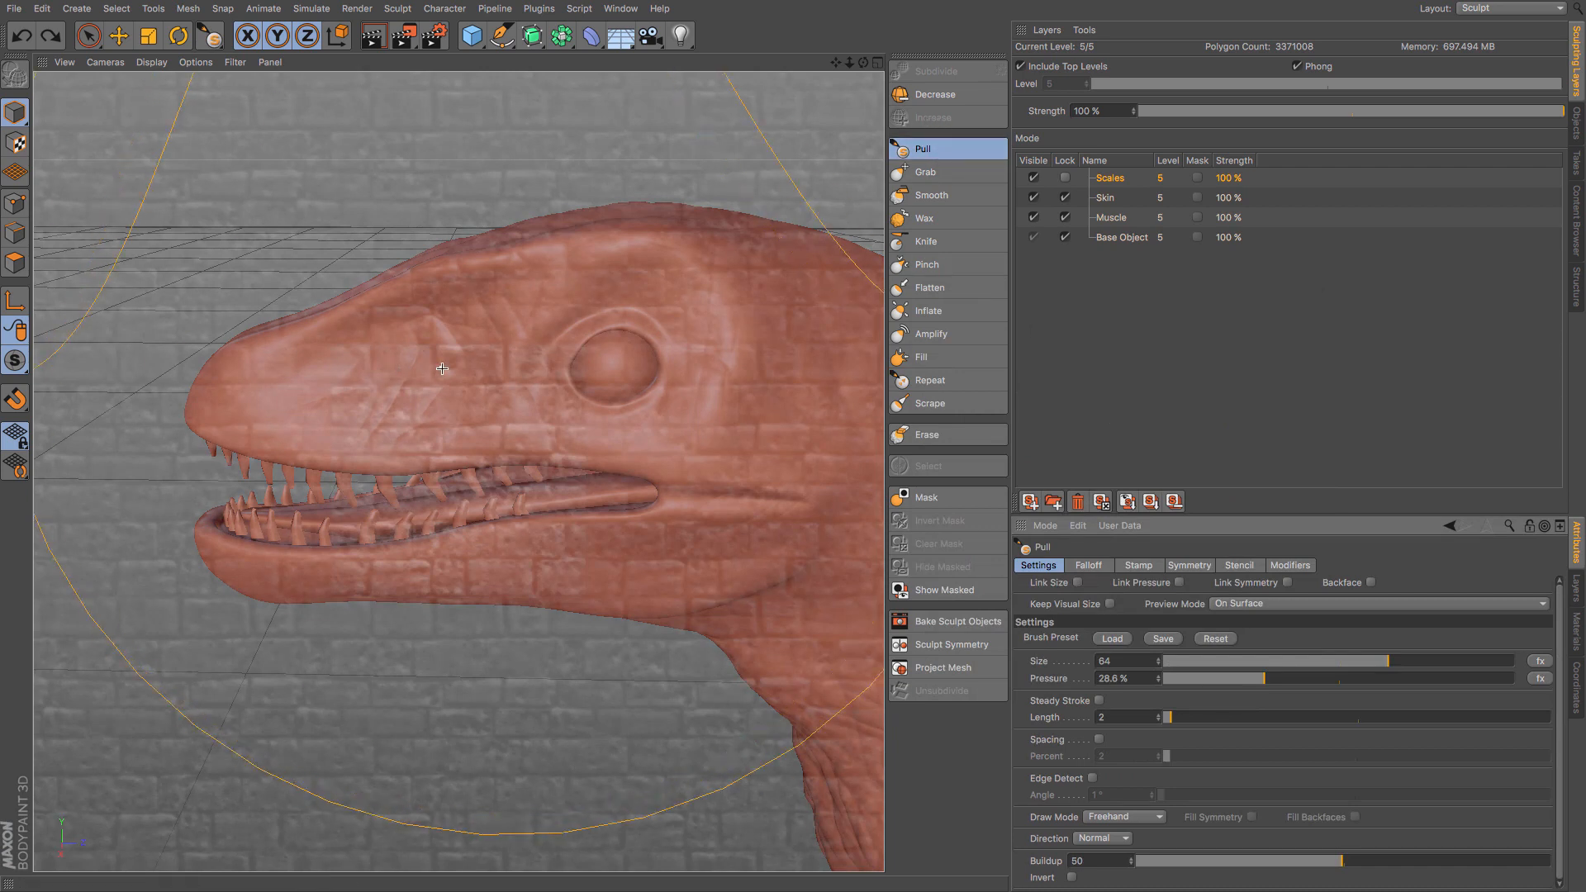
pyautogui.moveTo(442, 369); pyautogui.dragTo(442, 368, button='middle')
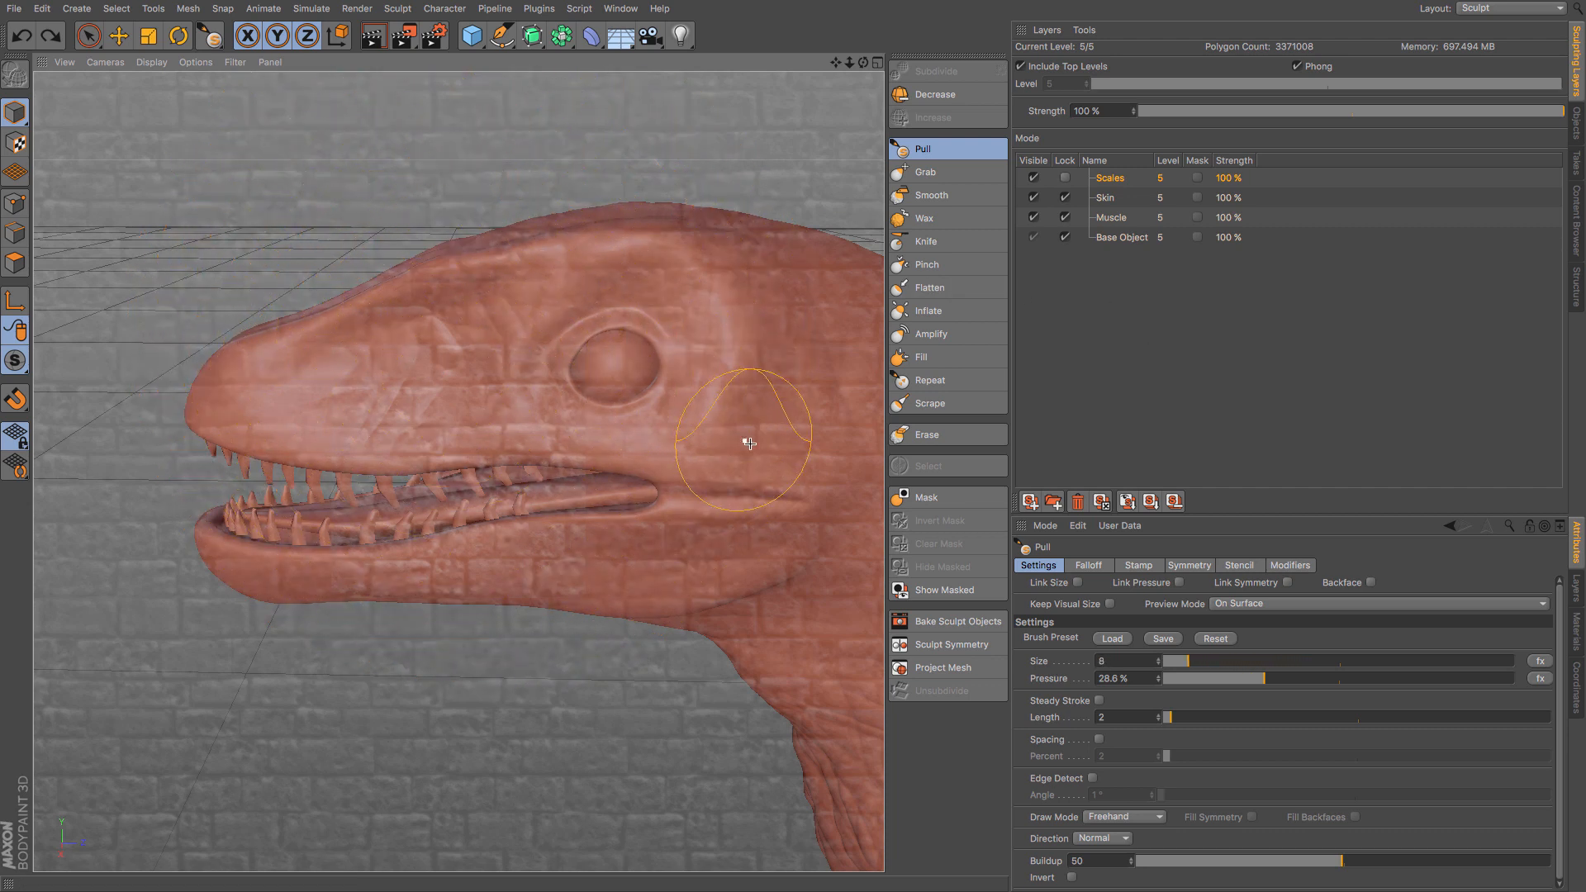
# - Load the reptile_02 sculpt brush preset and reduce the Repeat brush size to 15
pyautogui.click(1112, 639)
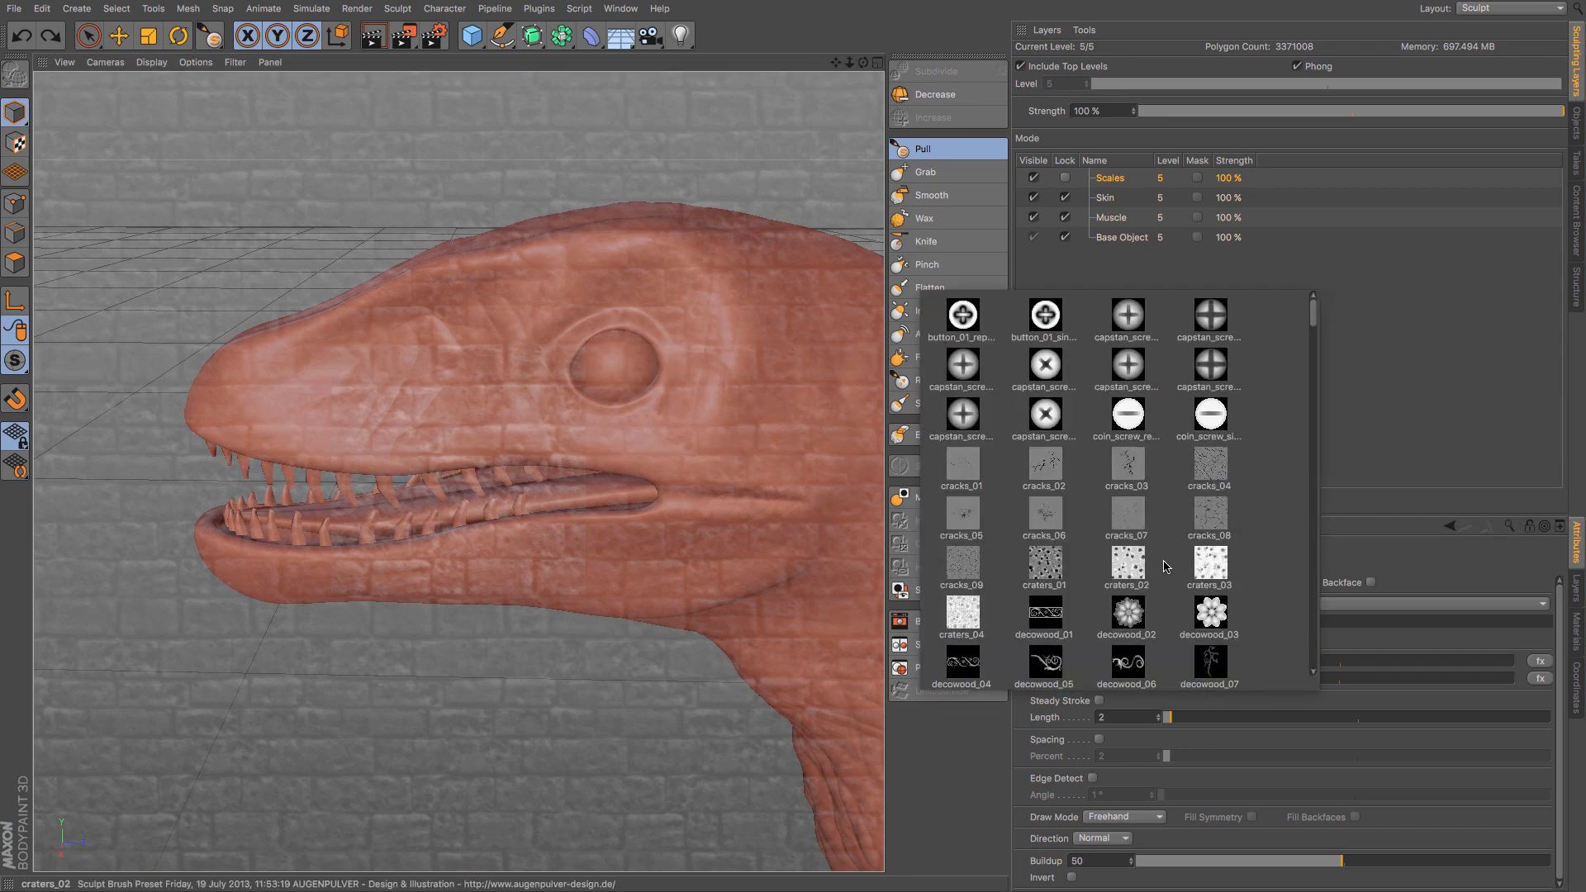
pyautogui.scroll(-5, 1164, 567)
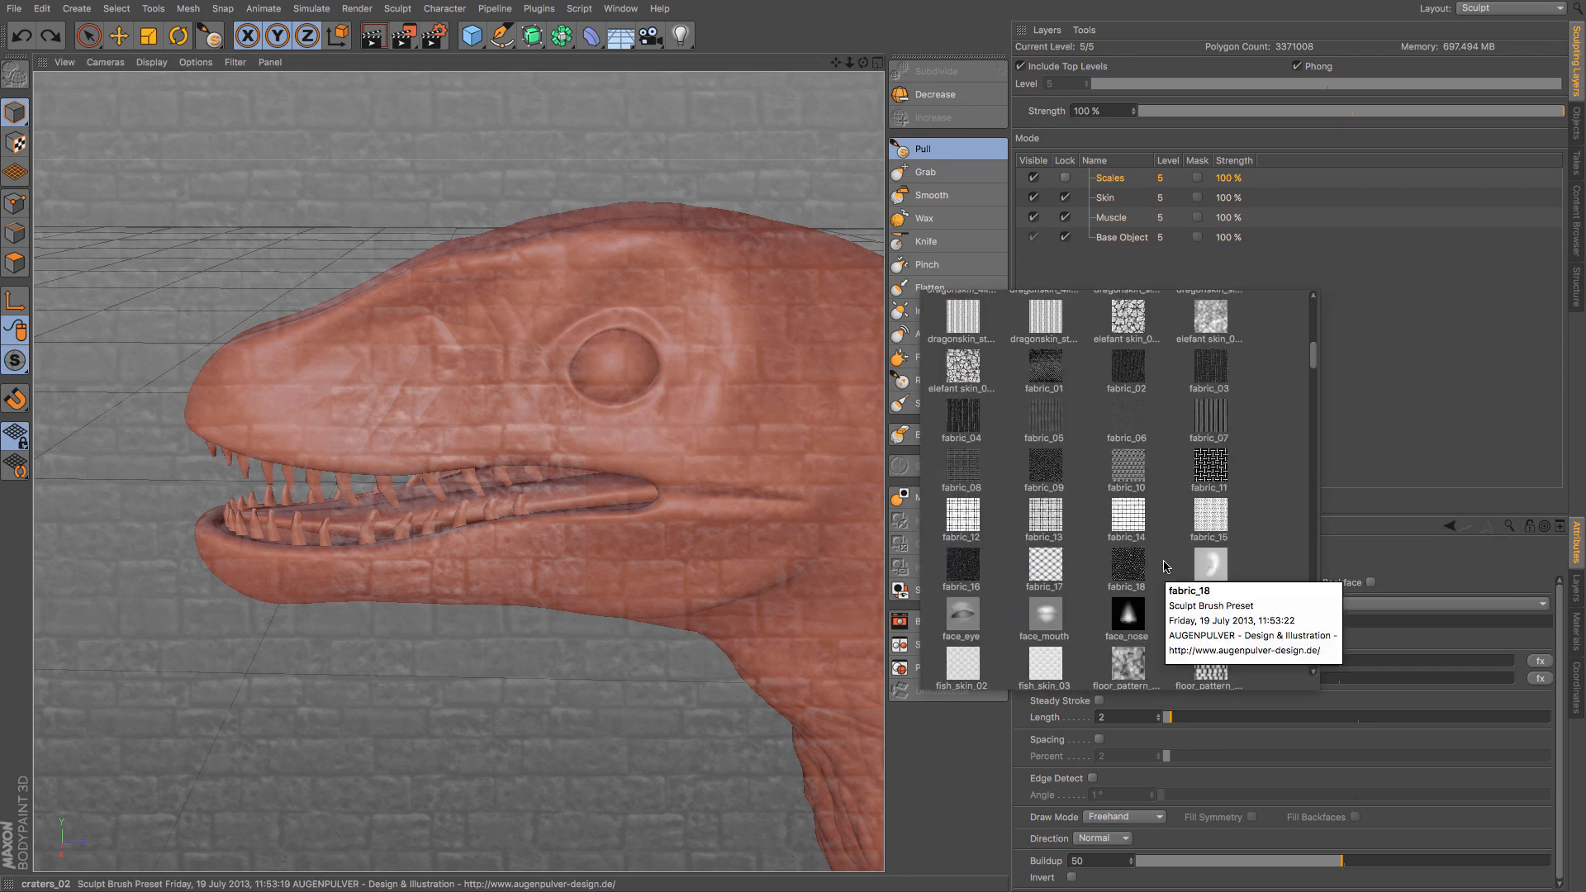
pyautogui.scroll(-3, 1164, 566)
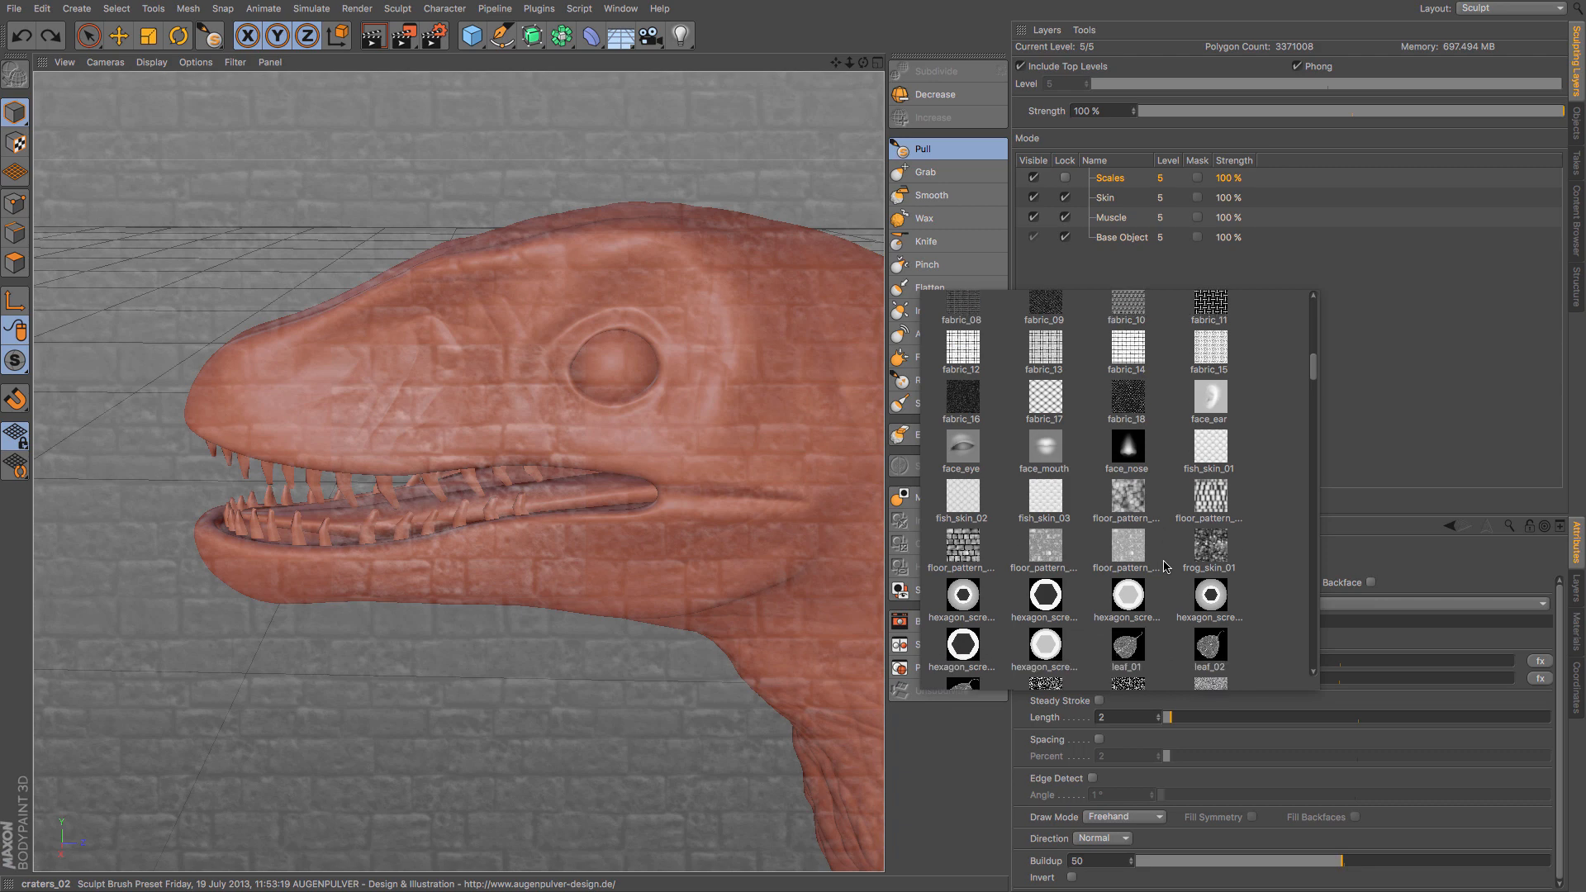
pyautogui.scroll(-8, 1165, 566)
pyautogui.scroll(-2, 1164, 567)
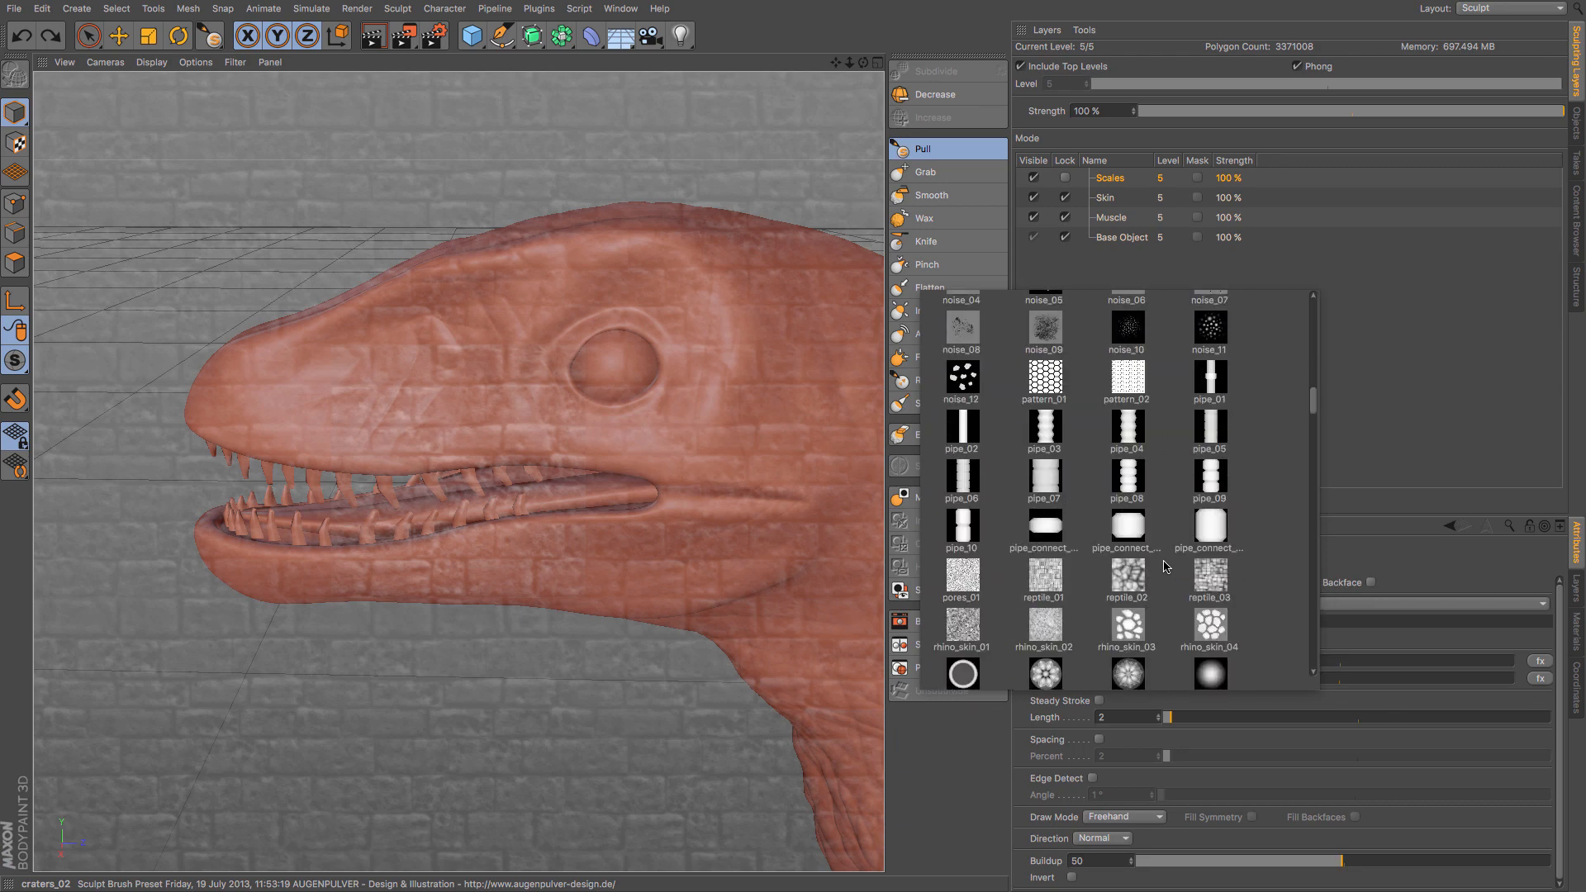
pyautogui.scroll(-2, 1164, 566)
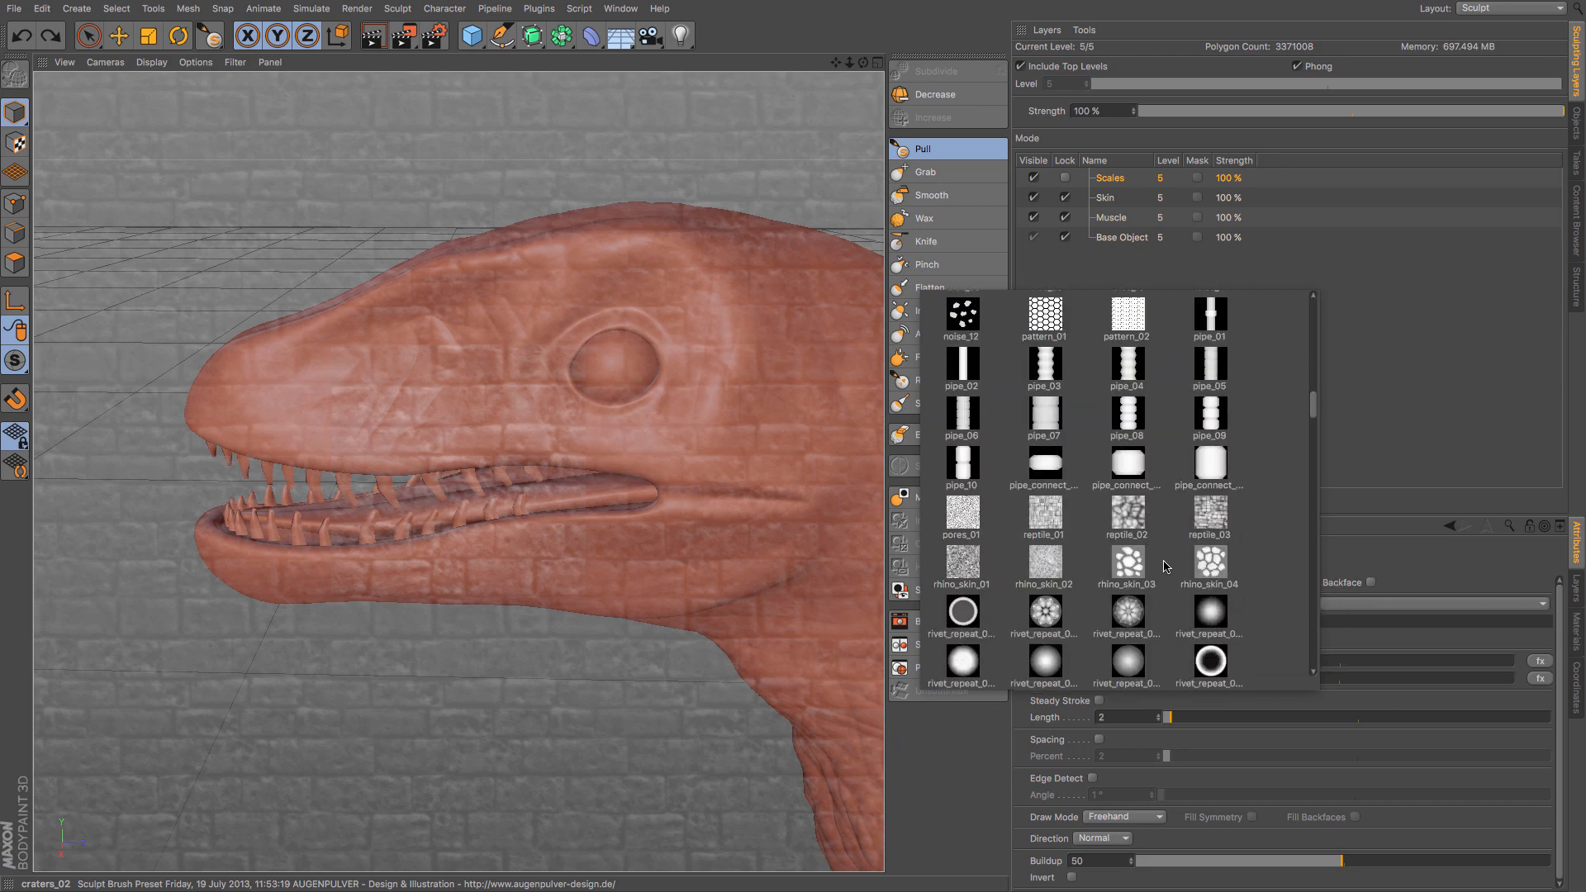
pyautogui.click(1129, 519)
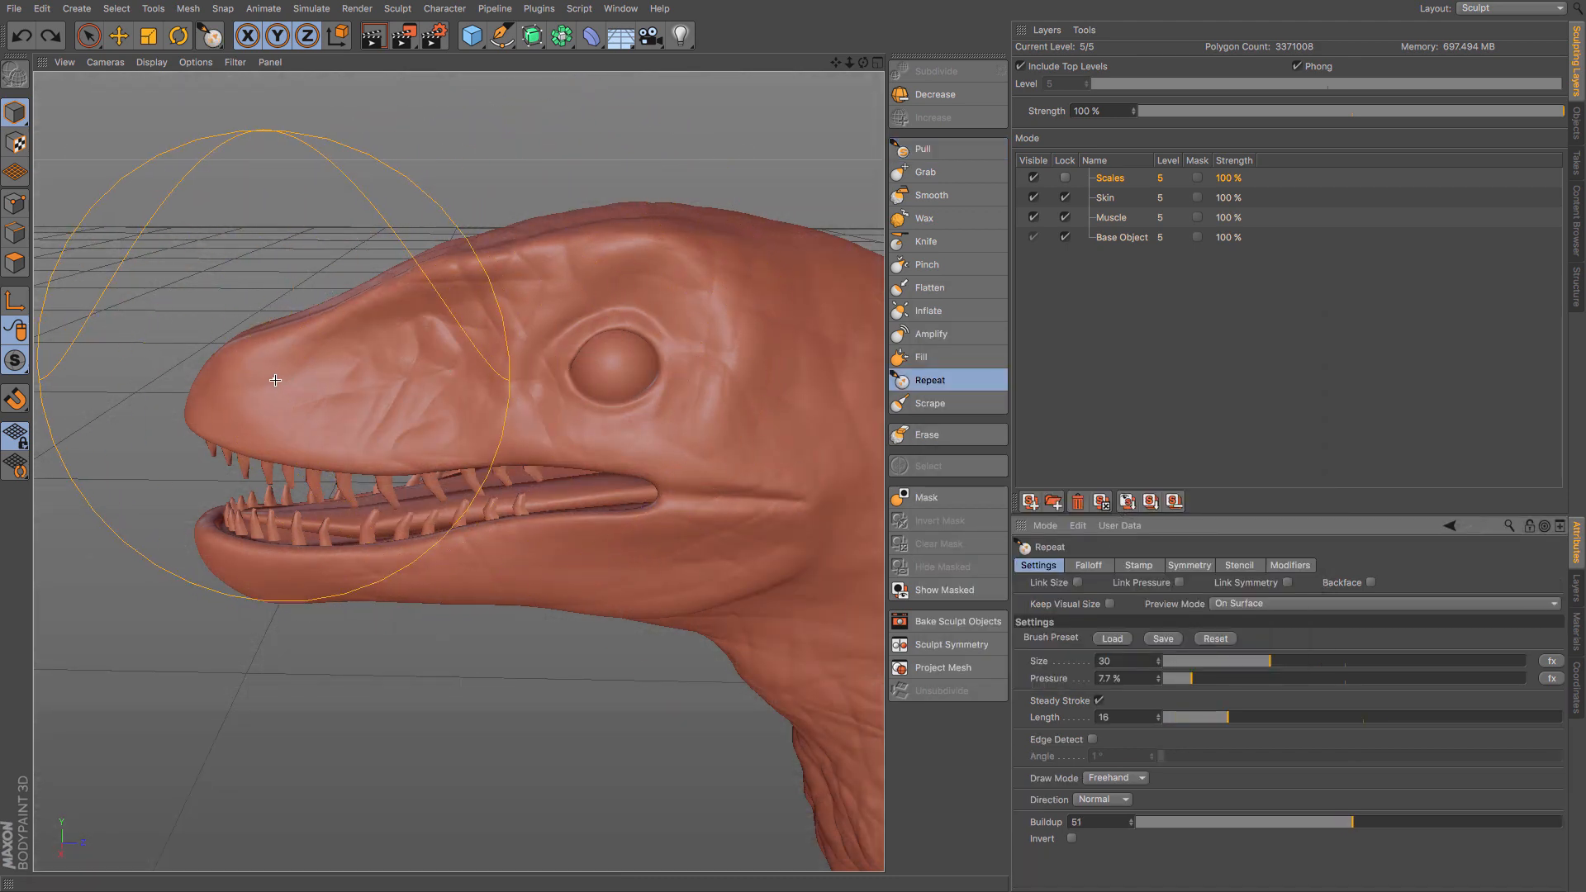
pyautogui.moveTo(275, 380)
pyautogui.mouseDown(button='middle')
pyautogui.moveTo(243, 380)
pyautogui.moveTo(262, 380)
pyautogui.mouseUp(button='middle')
# - Try brushing the reptile texture over the snout, eye area and cheek on the Scales layer, and undo the strokes
pyautogui.moveTo(354, 362)
pyautogui.mouseDown()
pyautogui.moveTo(607, 292)
pyautogui.moveTo(711, 325)
pyautogui.moveTo(747, 355)
pyautogui.mouseUp()
pyautogui.moveTo(780, 485)
pyautogui.mouseDown()
pyautogui.moveTo(747, 489)
pyautogui.moveTo(815, 425)
pyautogui.moveTo(788, 333)
pyautogui.mouseUp()
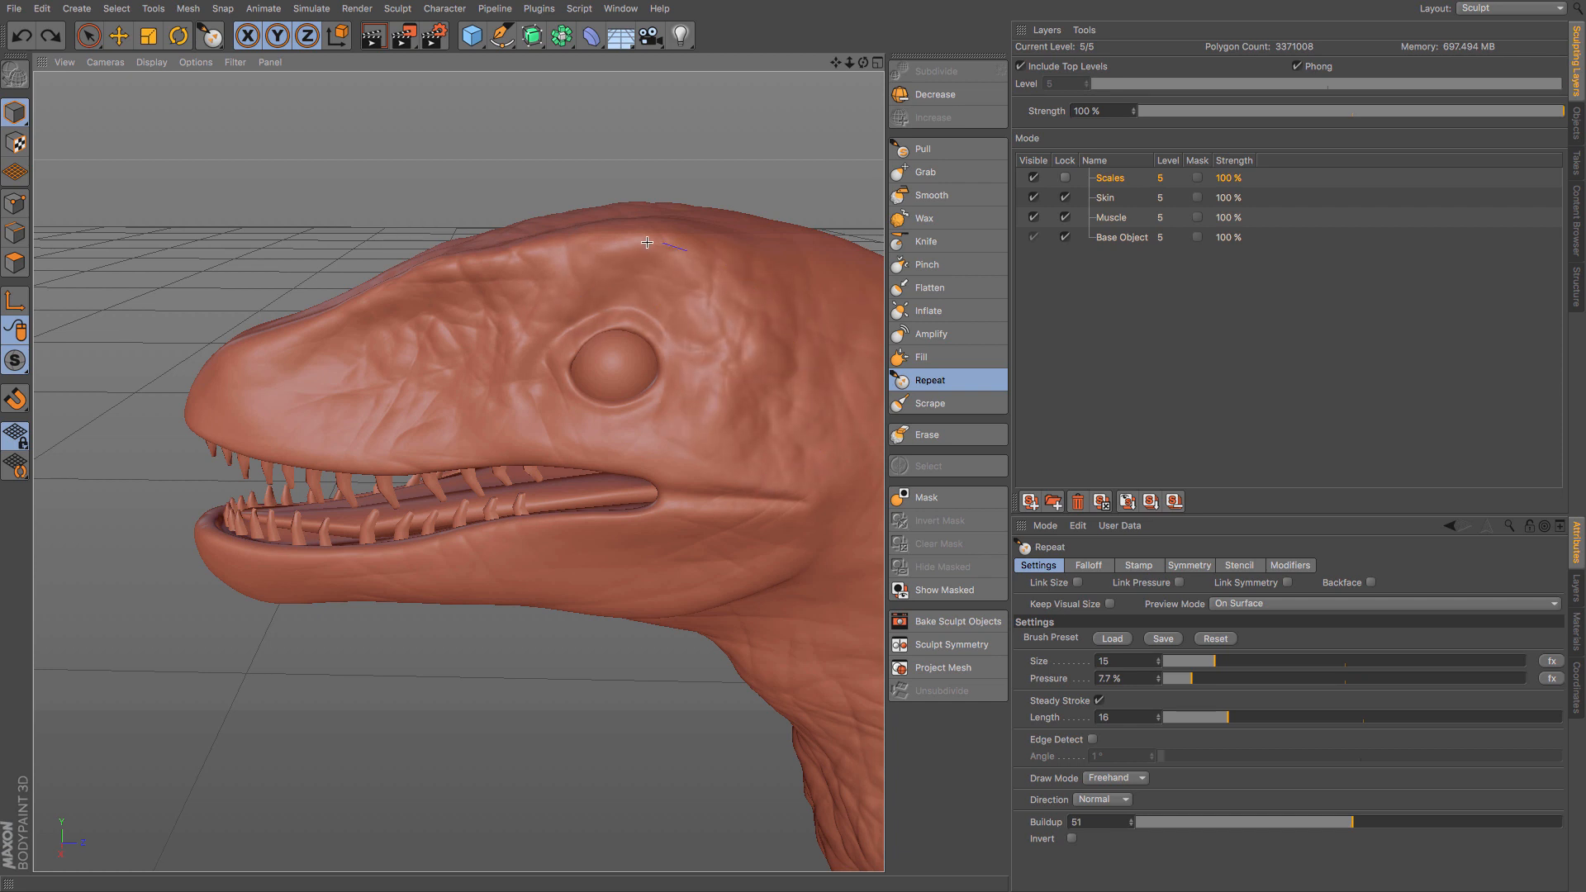
pyautogui.moveTo(646, 242); pyautogui.dragTo(529, 277)
pyautogui.moveTo(229, 385)
pyautogui.mouseDown()
pyautogui.moveTo(229, 425)
pyautogui.moveTo(186, 399)
pyautogui.mouseUp()
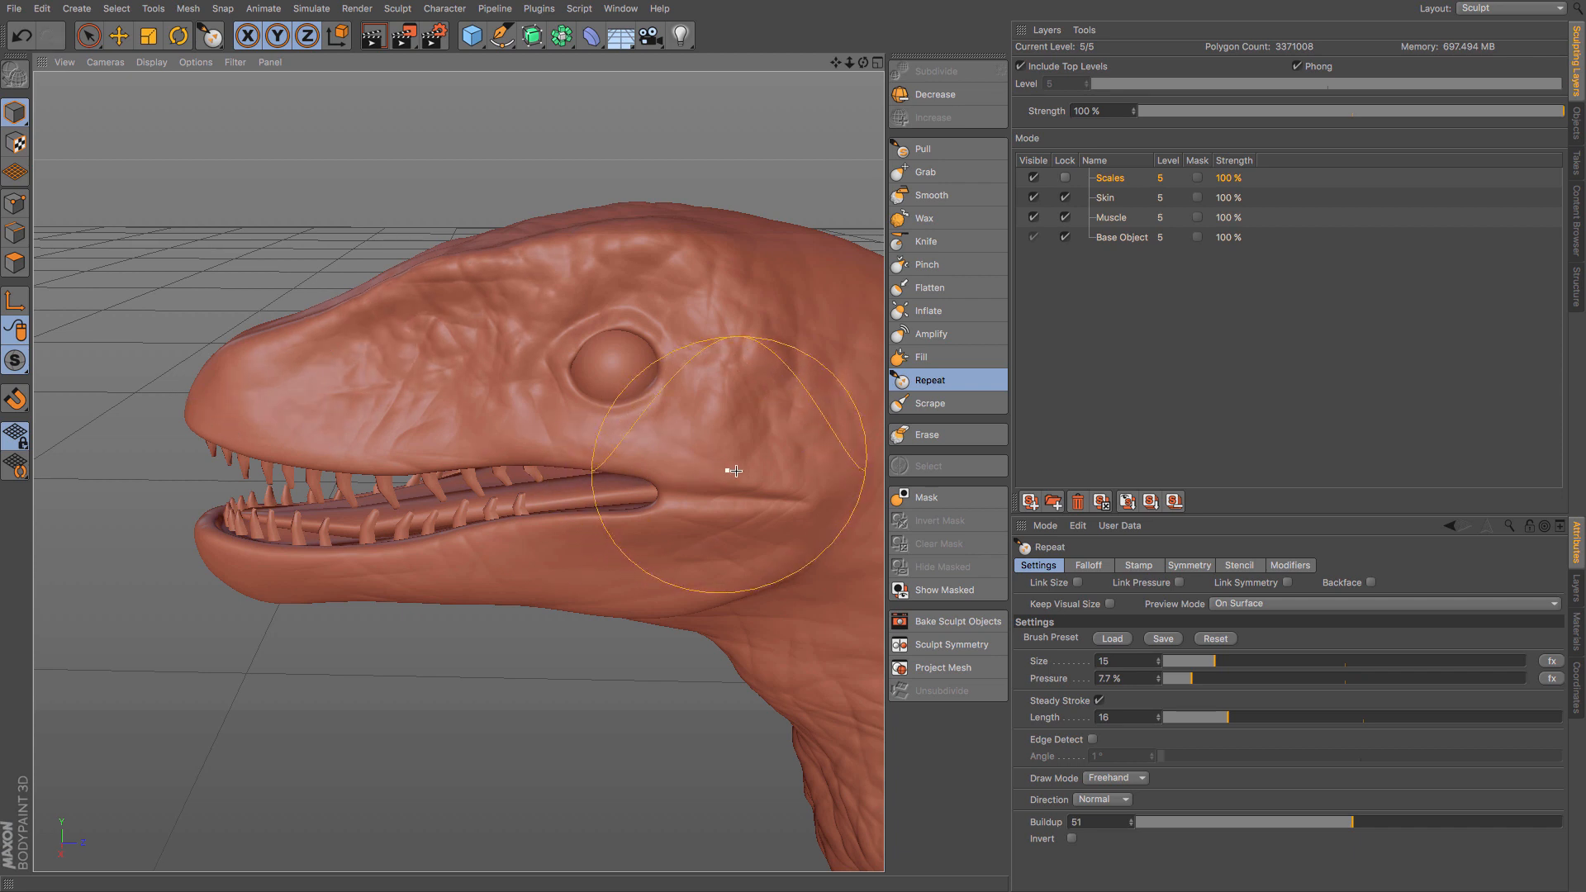
pyautogui.moveTo(736, 467); pyautogui.dragTo(656, 448)
pyautogui.moveTo(526, 450); pyautogui.dragTo(520, 452)
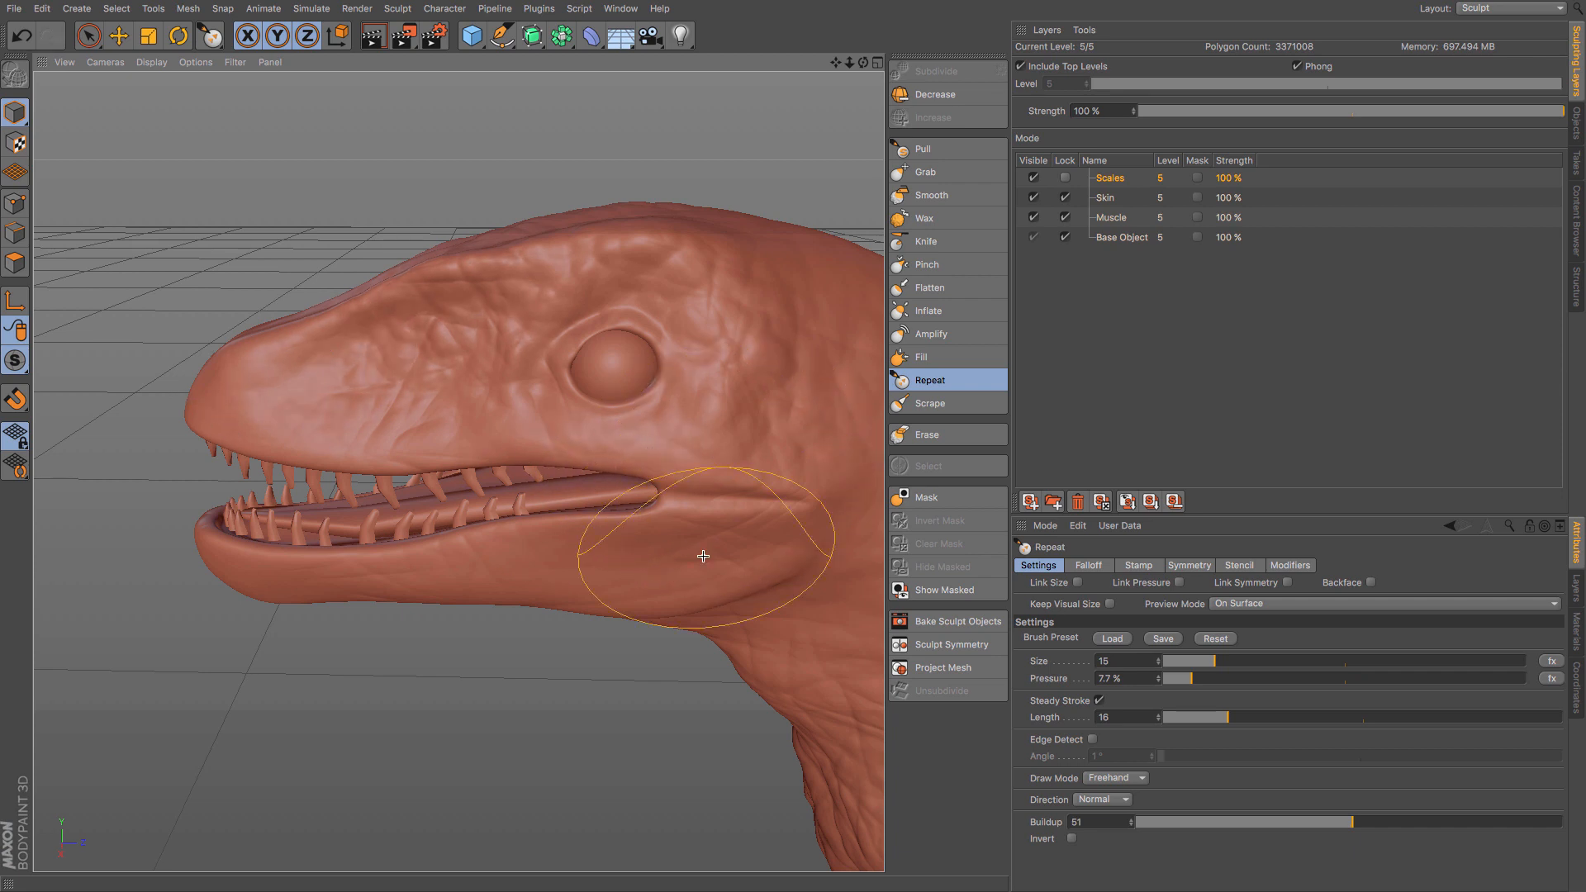
pyautogui.hotkey('ctrl', 'z')
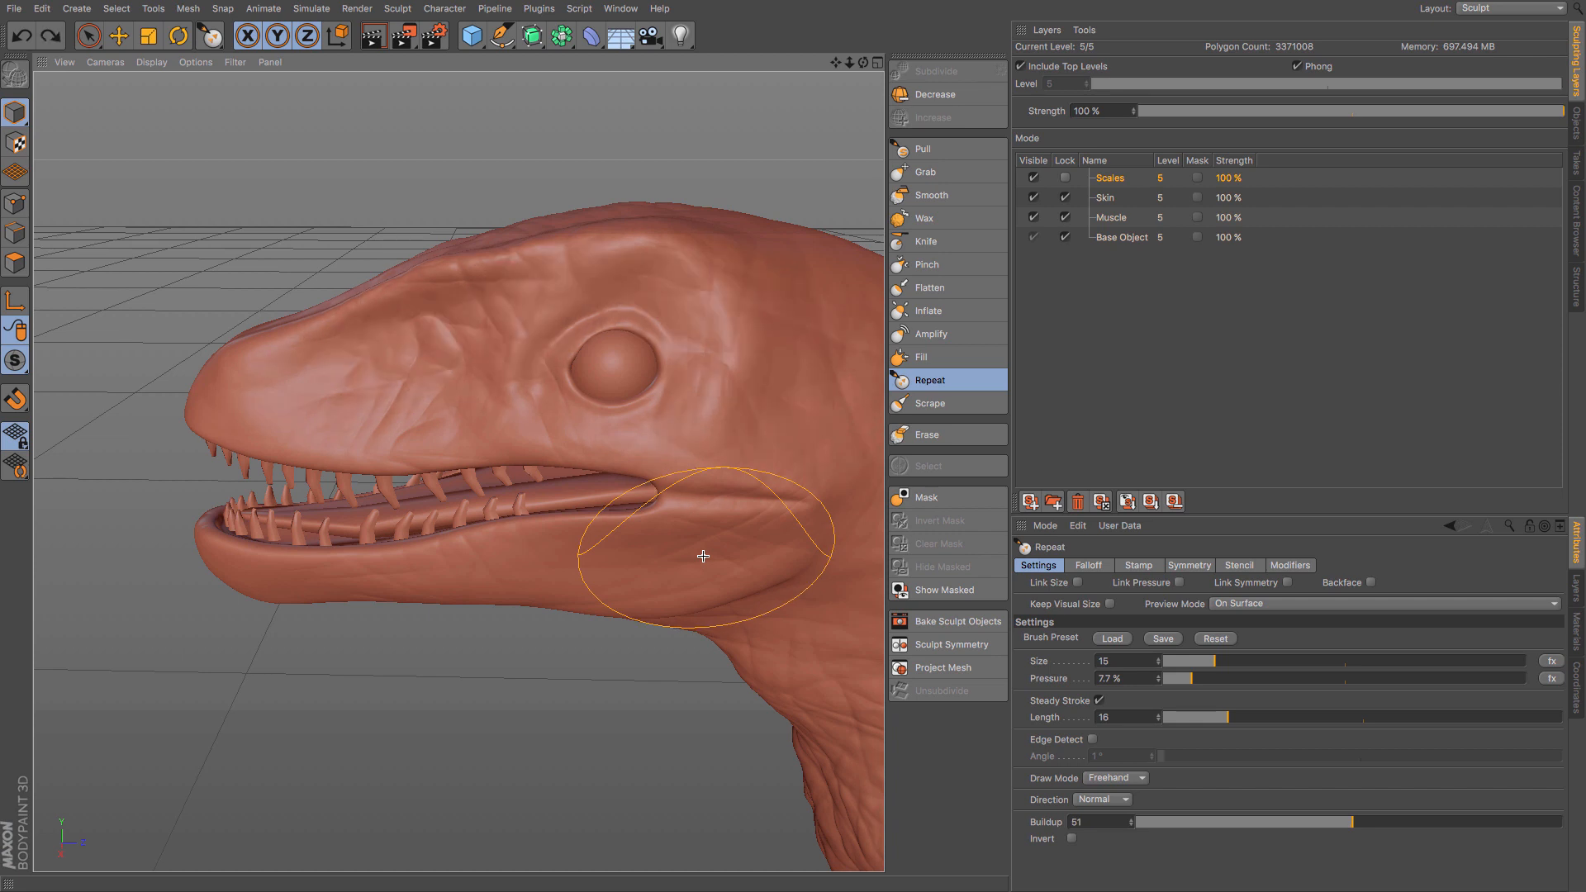
# - Set the Repeat brush to 21.7% pressure and 76 buildup
pyautogui.click(1238, 680)
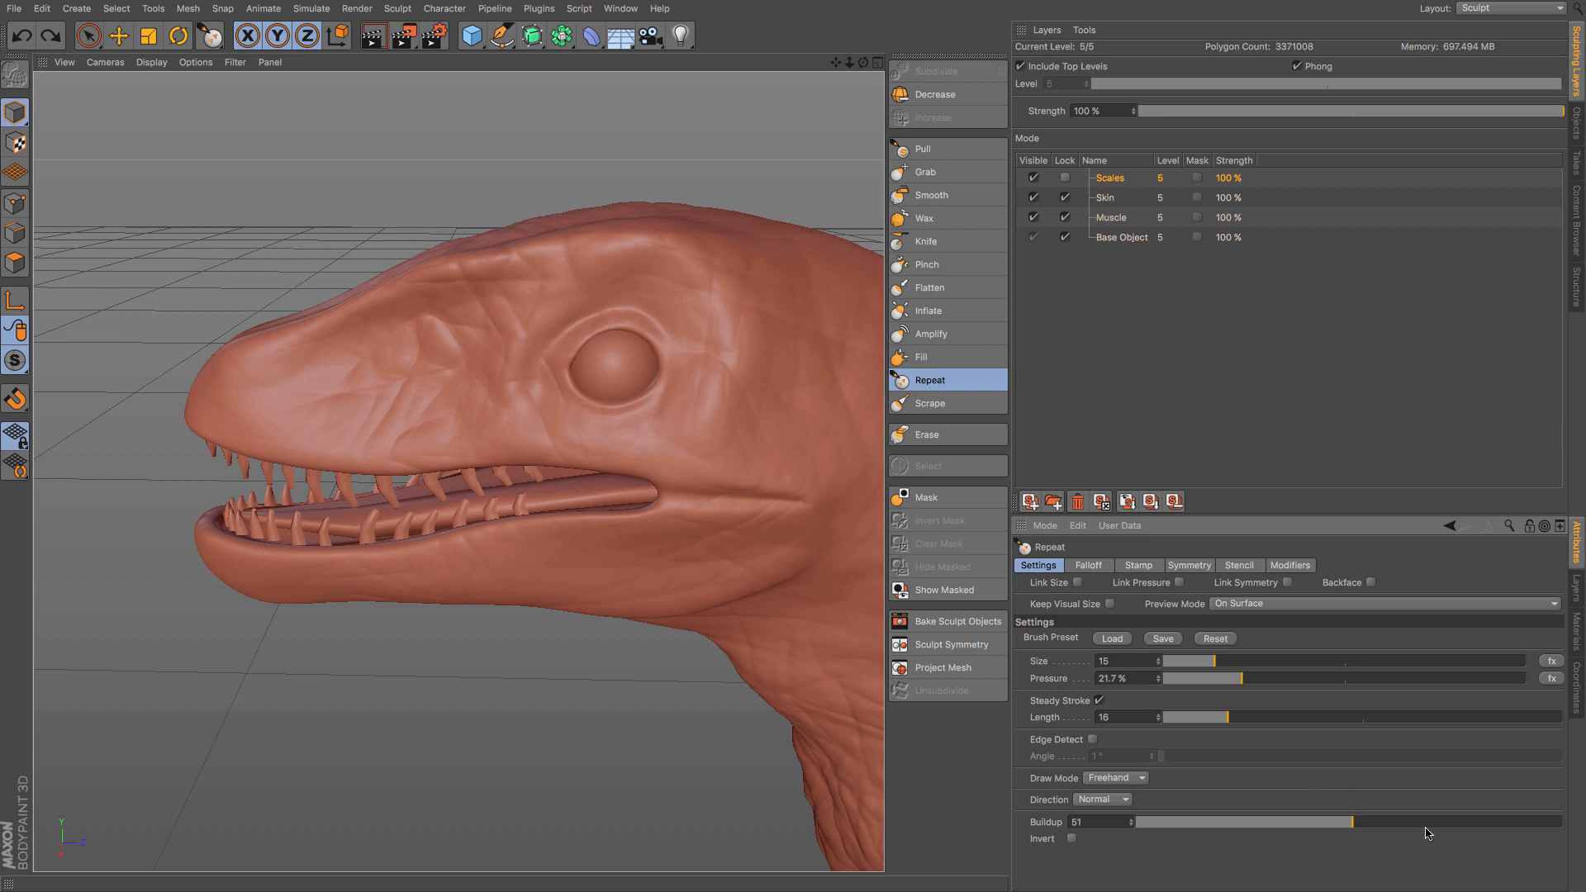
pyautogui.click(1460, 822)
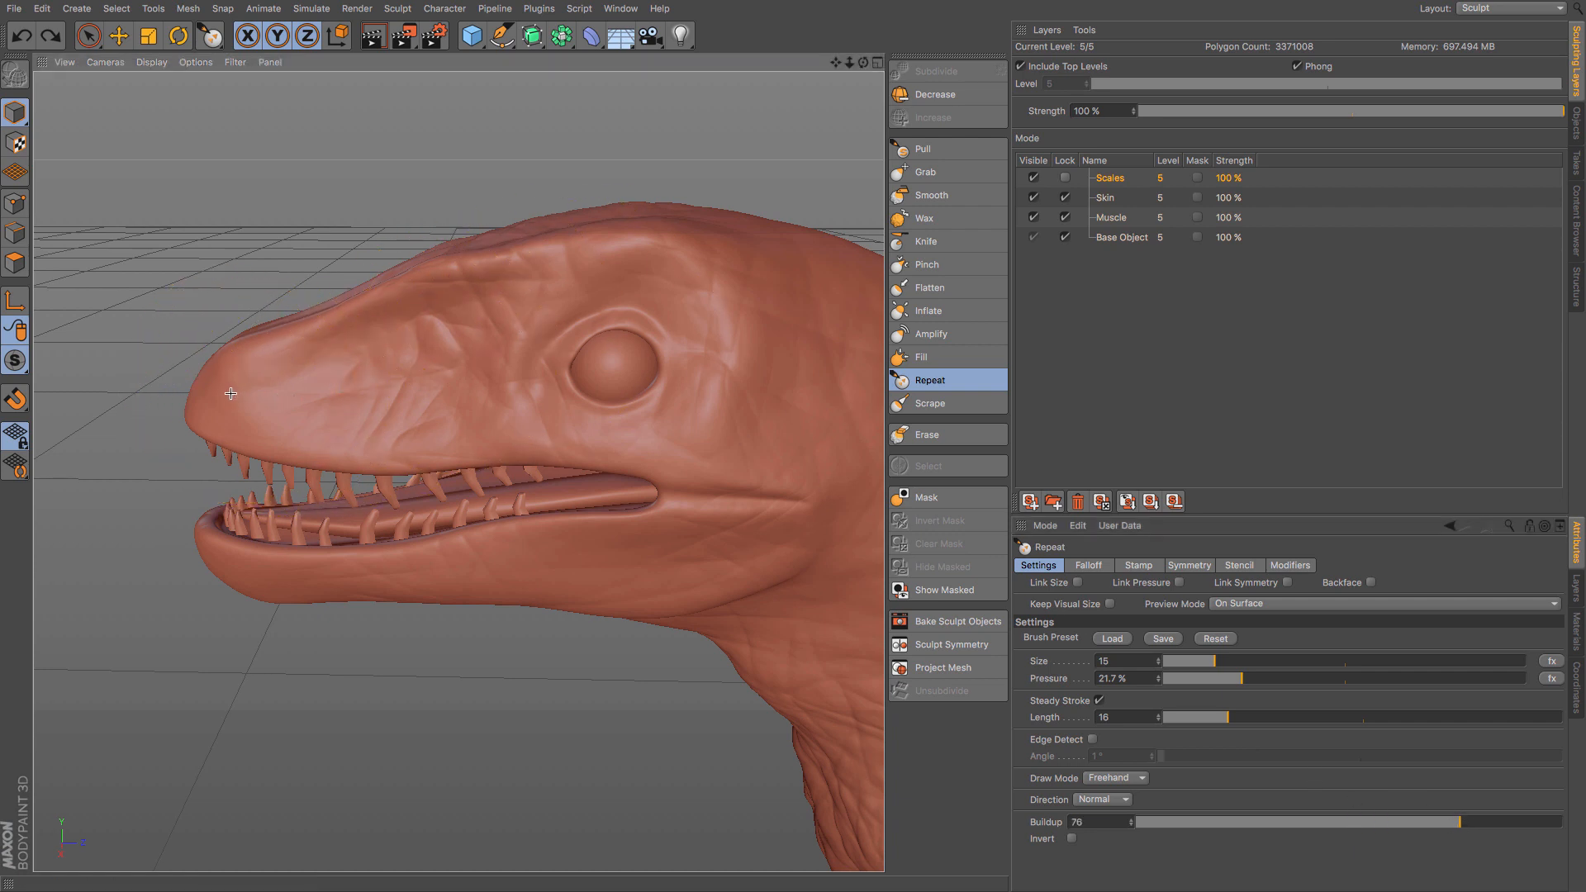
# - Brush the reptile texture over the snout, eye area, cheek and lower jaw on the Scales layer with the Repeat brush
pyautogui.moveTo(230, 393)
pyautogui.mouseDown()
pyautogui.moveTo(290, 402)
pyautogui.moveTo(431, 341)
pyautogui.moveTo(477, 340)
pyautogui.moveTo(510, 313)
pyautogui.moveTo(665, 287)
pyautogui.moveTo(816, 336)
pyautogui.moveTo(855, 390)
pyautogui.moveTo(848, 460)
pyautogui.moveTo(778, 463)
pyautogui.moveTo(545, 417)
pyautogui.moveTo(469, 427)
pyautogui.mouseUp()
pyautogui.moveTo(716, 516); pyautogui.dragTo(715, 536)
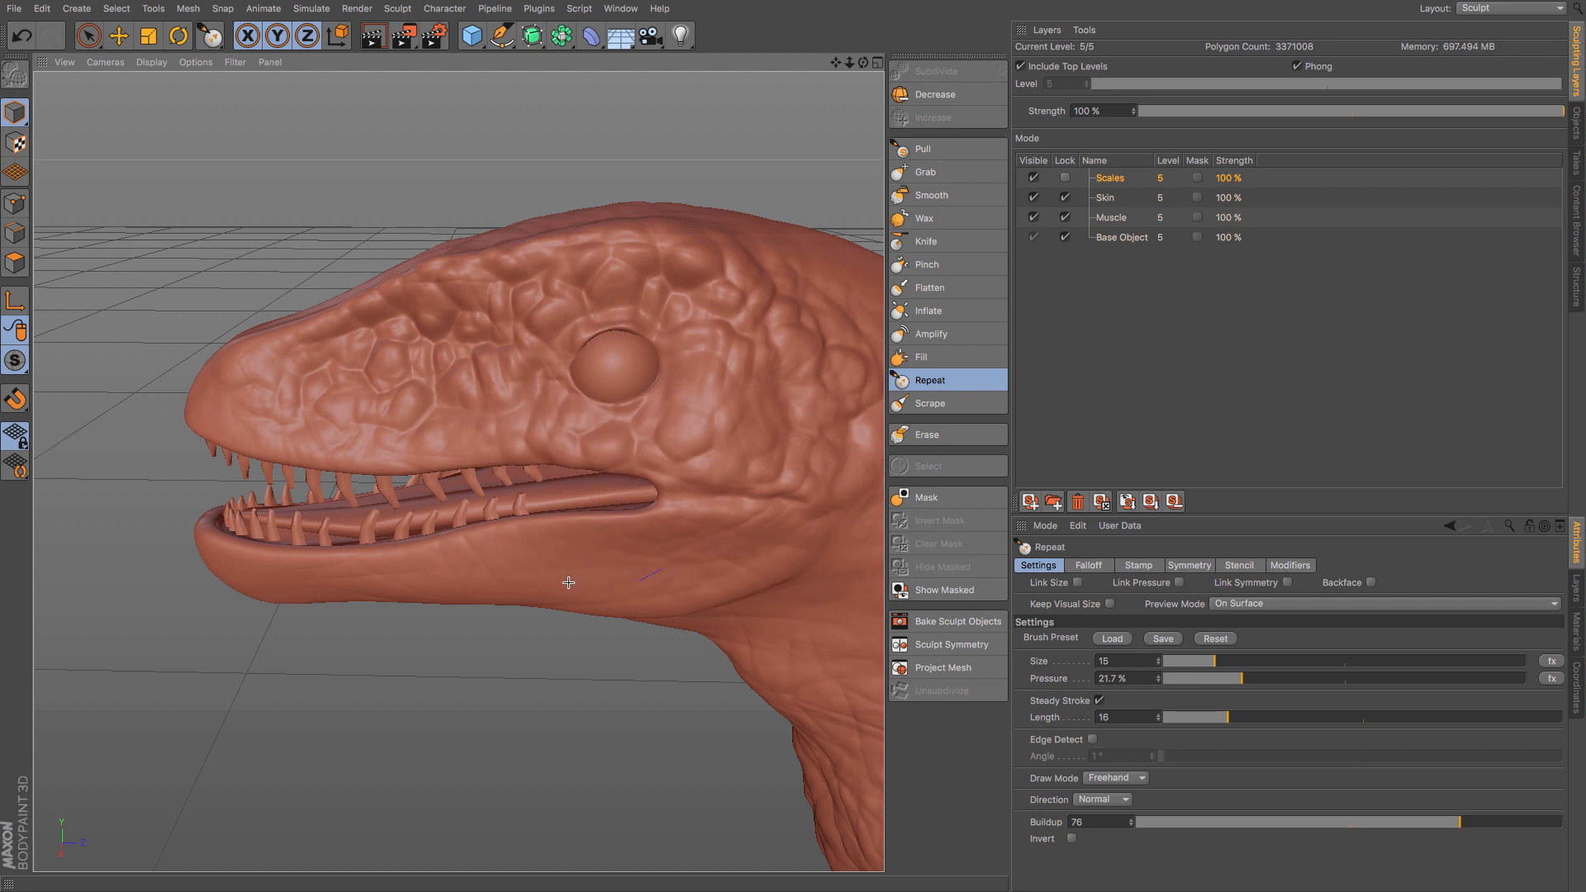
pyautogui.moveTo(568, 583); pyautogui.dragTo(261, 581)
pyautogui.moveTo(181, 535); pyautogui.dragTo(179, 515)
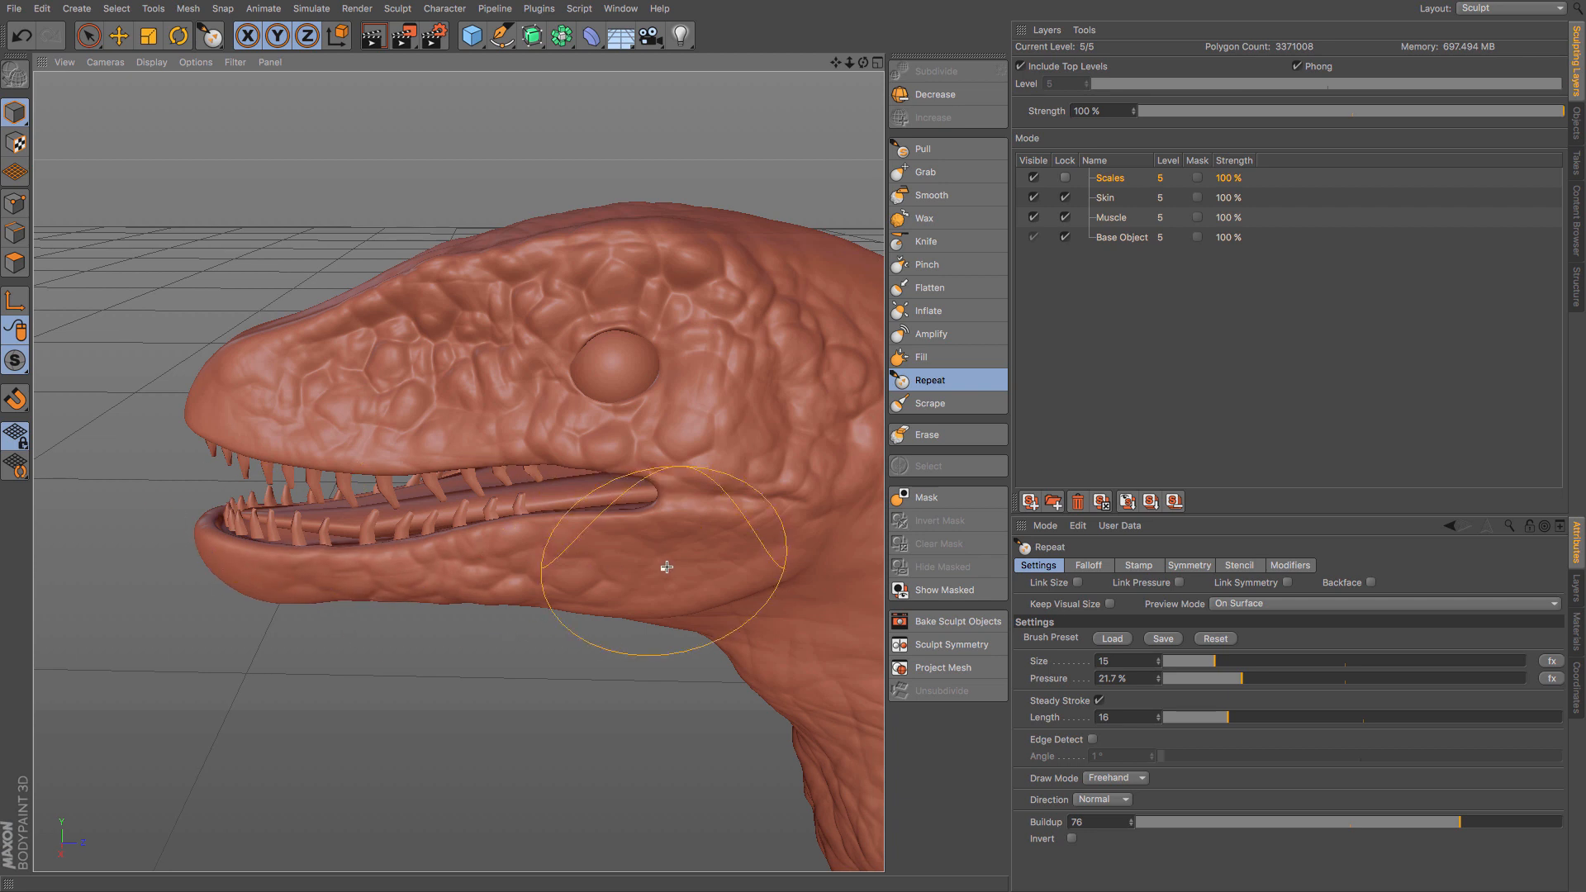
pyautogui.moveTo(722, 518)
pyautogui.mouseDown()
pyautogui.moveTo(631, 544)
pyautogui.moveTo(549, 539)
pyautogui.mouseUp()
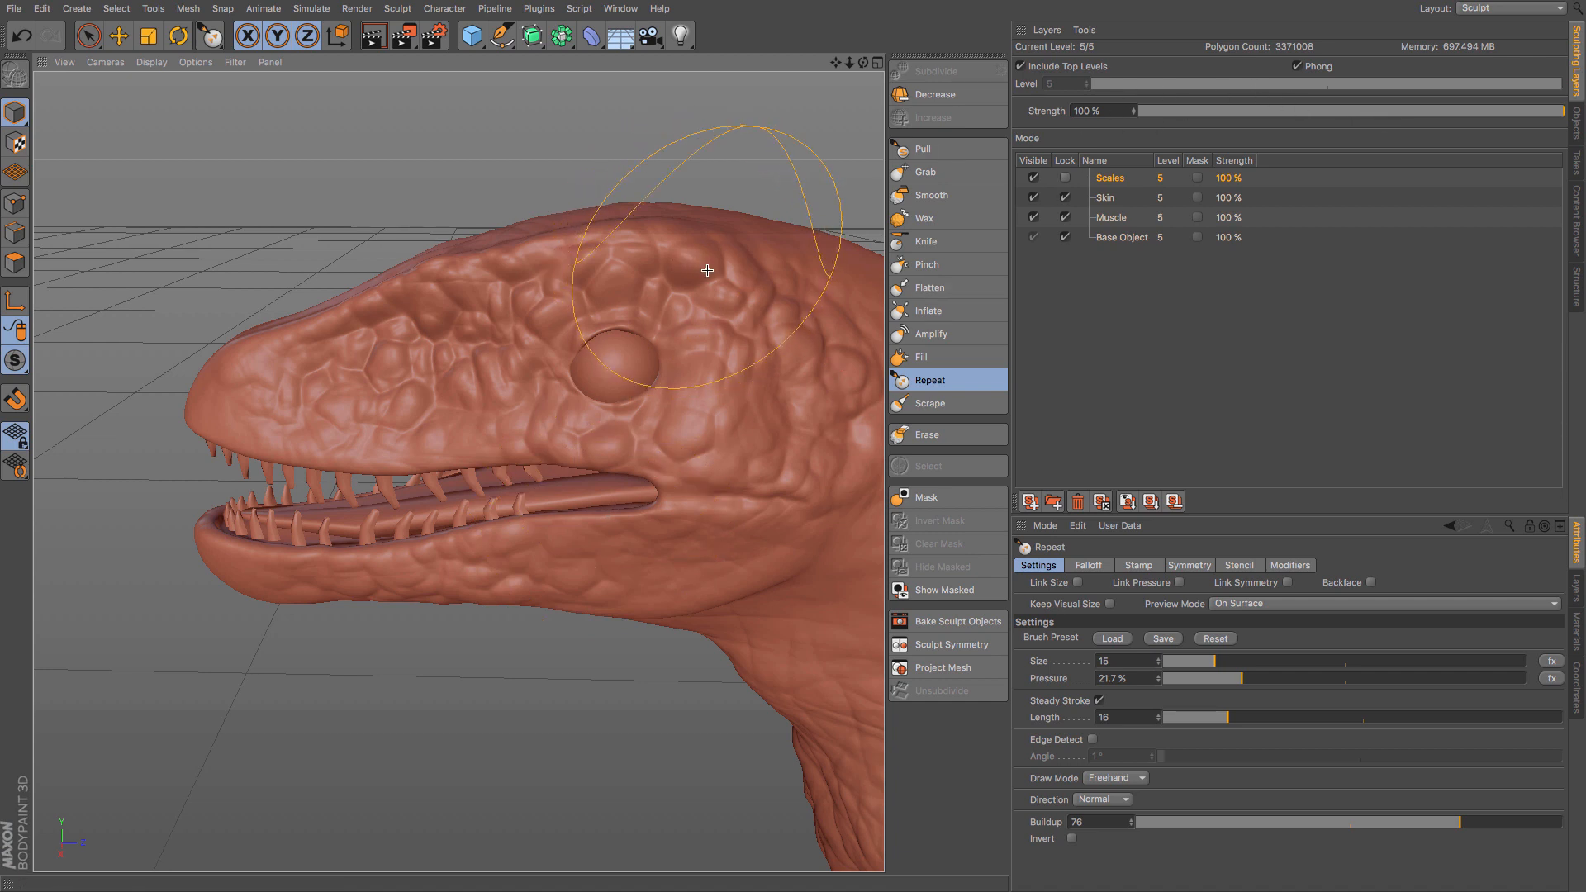
pyautogui.scroll(-2, 665, 317)
pyautogui.scroll(-4, 665, 316)
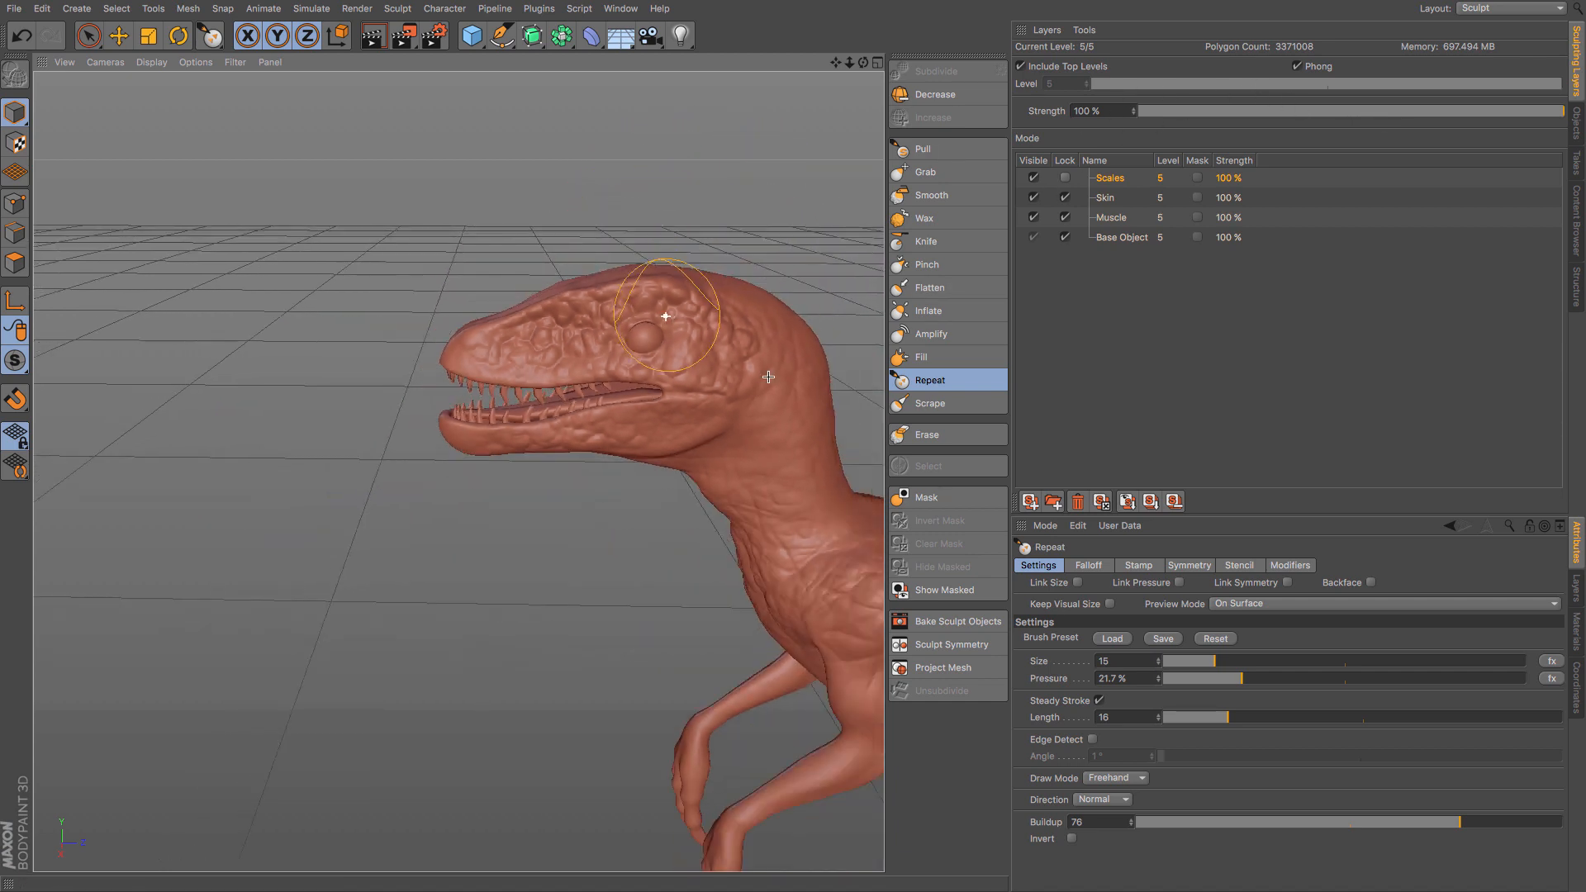
pyautogui.click(1234, 566)
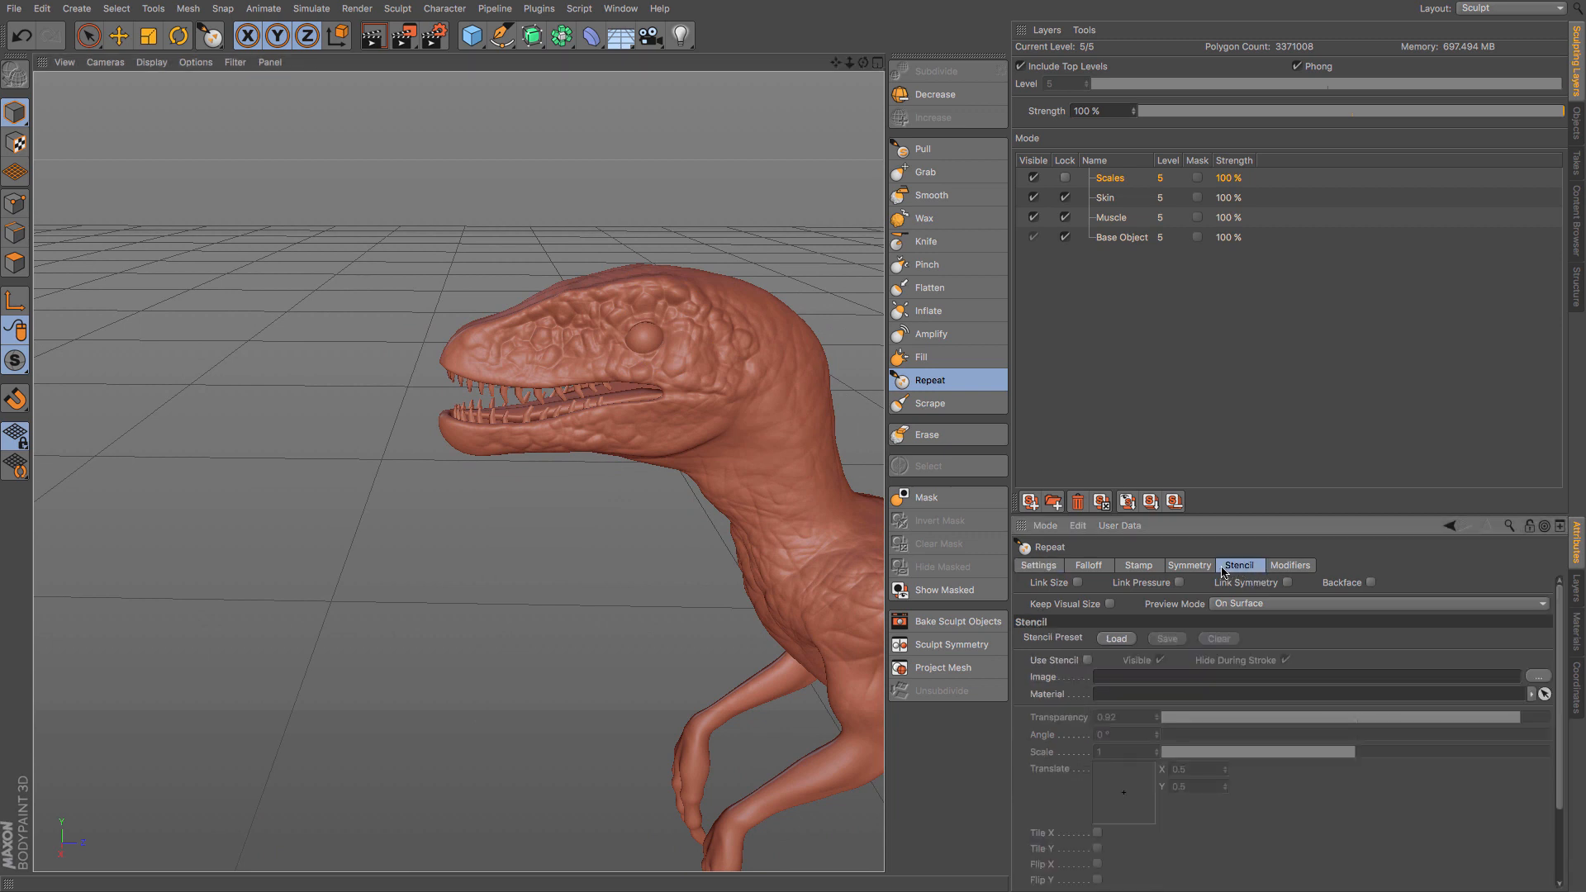
pyautogui.click(1205, 568)
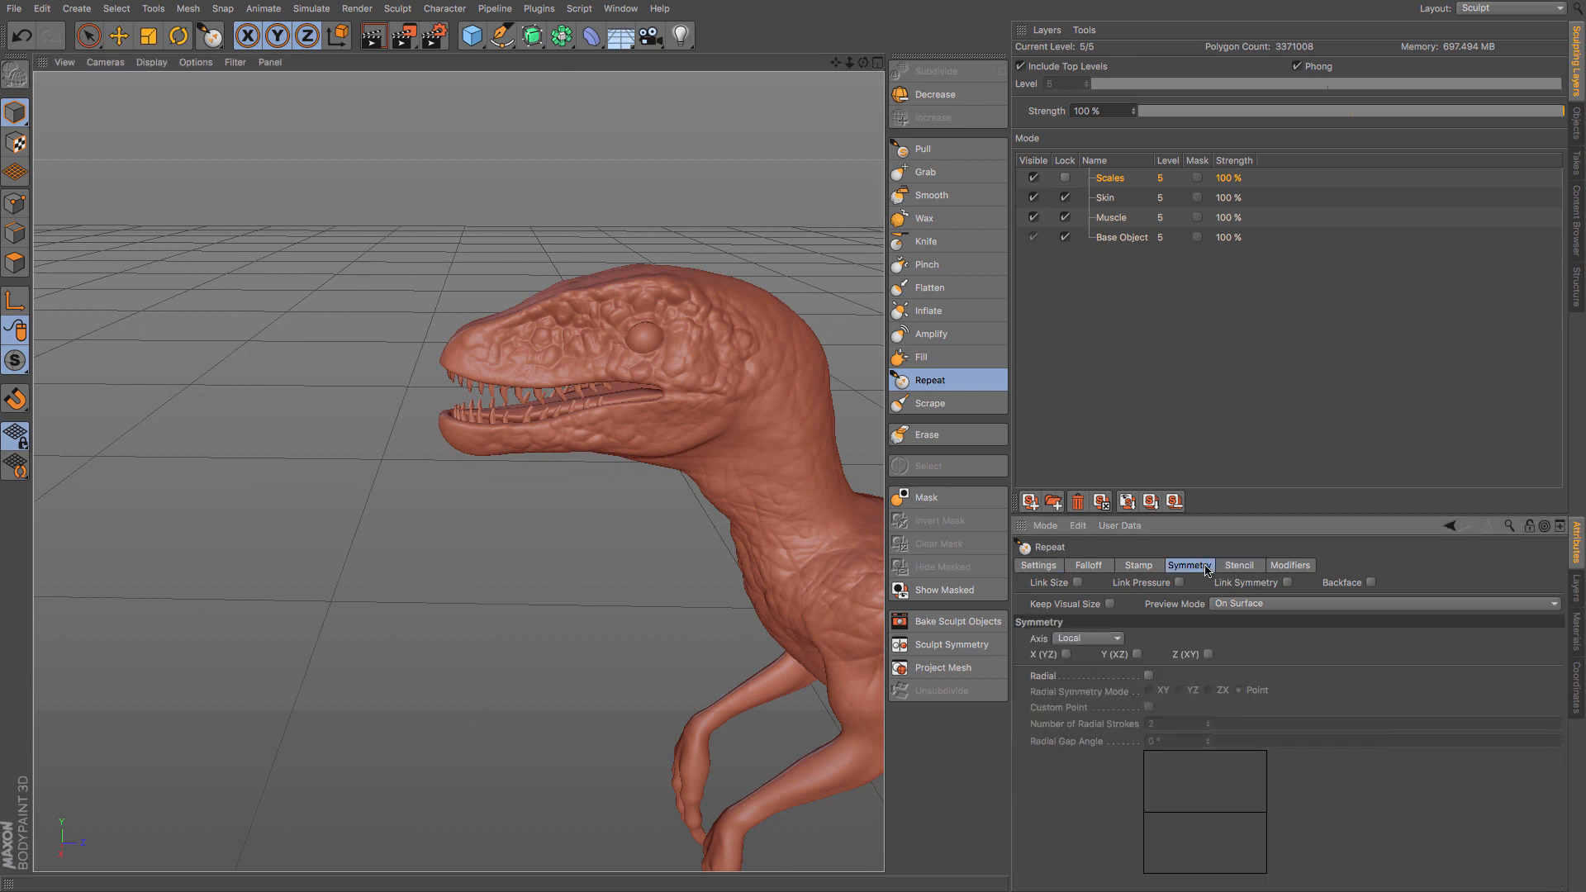
pyautogui.click(1030, 566)
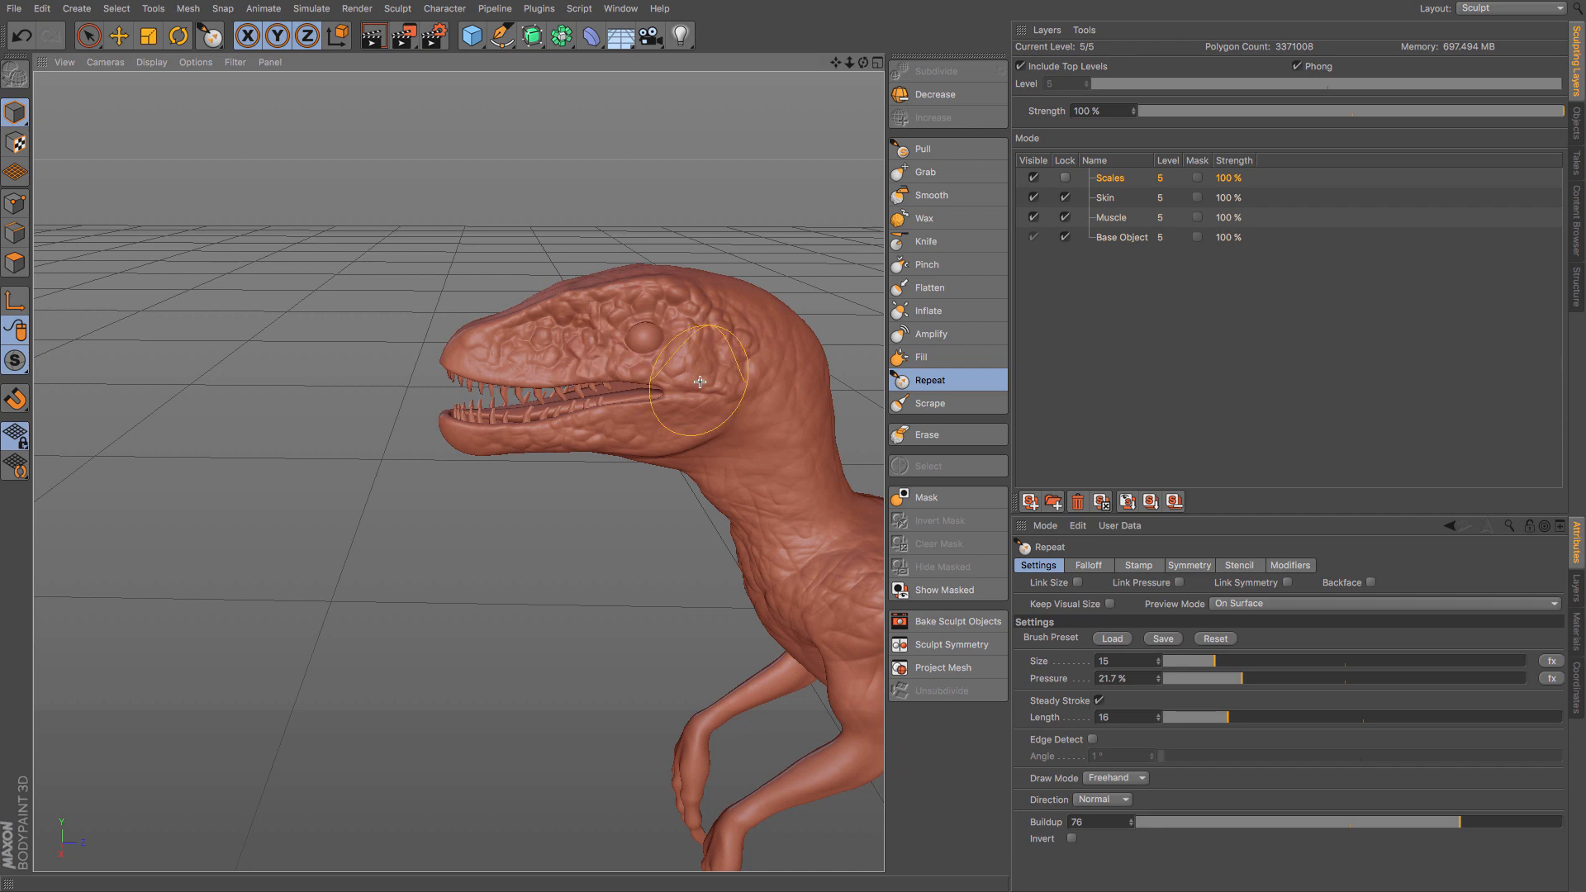
# - Undo the last stroke and brush the reptile texture over the jaw corner, throat, neck and back of the head
pyautogui.hotkey('ctrl', 'z')
pyautogui.moveTo(595, 354)
pyautogui.keyDown('alt'); pyautogui.mouseDown()
pyautogui.moveTo(786, 379)
pyautogui.moveTo(649, 394)
pyautogui.mouseUp(); pyautogui.keyUp('alt')
pyautogui.keyDown('alt'); pyautogui.moveTo(649, 393); pyautogui.dragTo(465, 361, button='middle'); pyautogui.keyUp('alt')
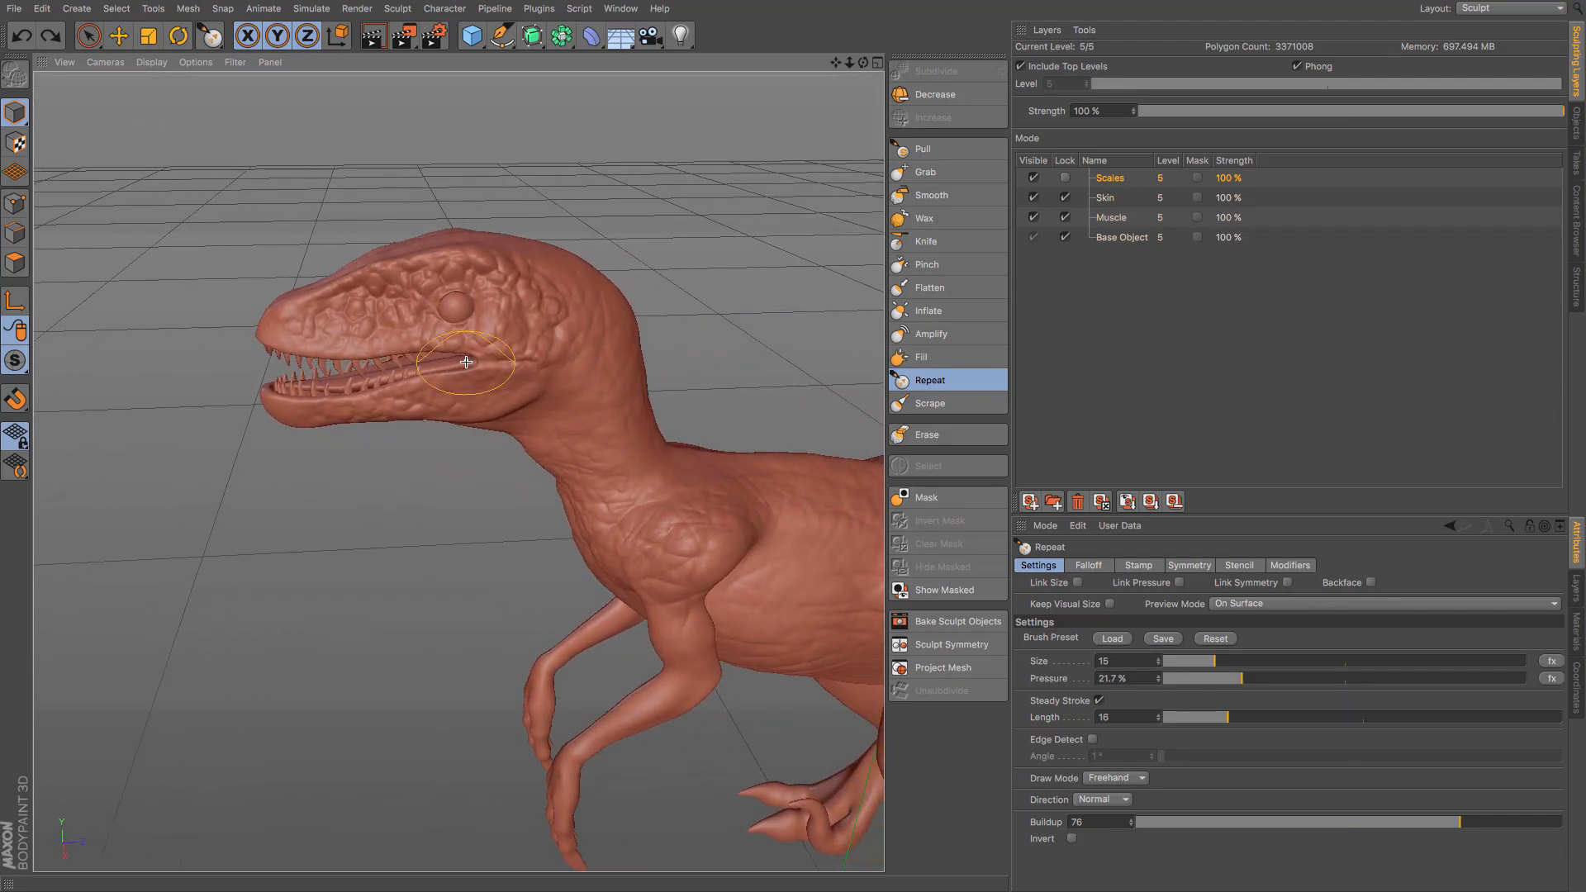
pyautogui.moveTo(461, 386); pyautogui.dragTo(482, 384)
pyautogui.moveTo(555, 449); pyautogui.dragTo(603, 510)
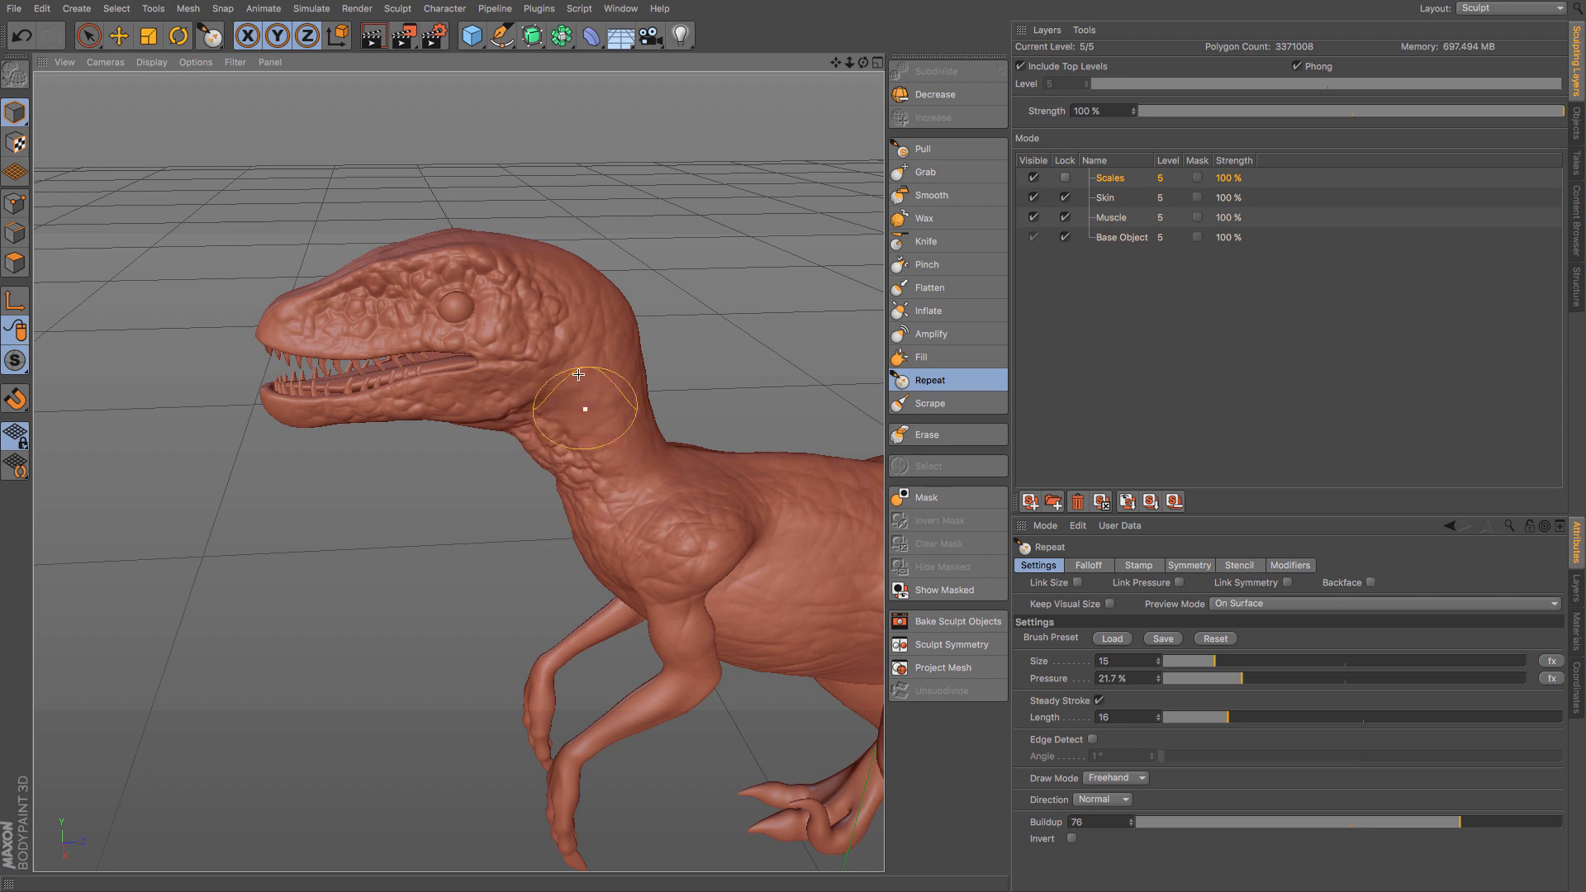
pyautogui.moveTo(560, 338); pyautogui.dragTo(626, 469)
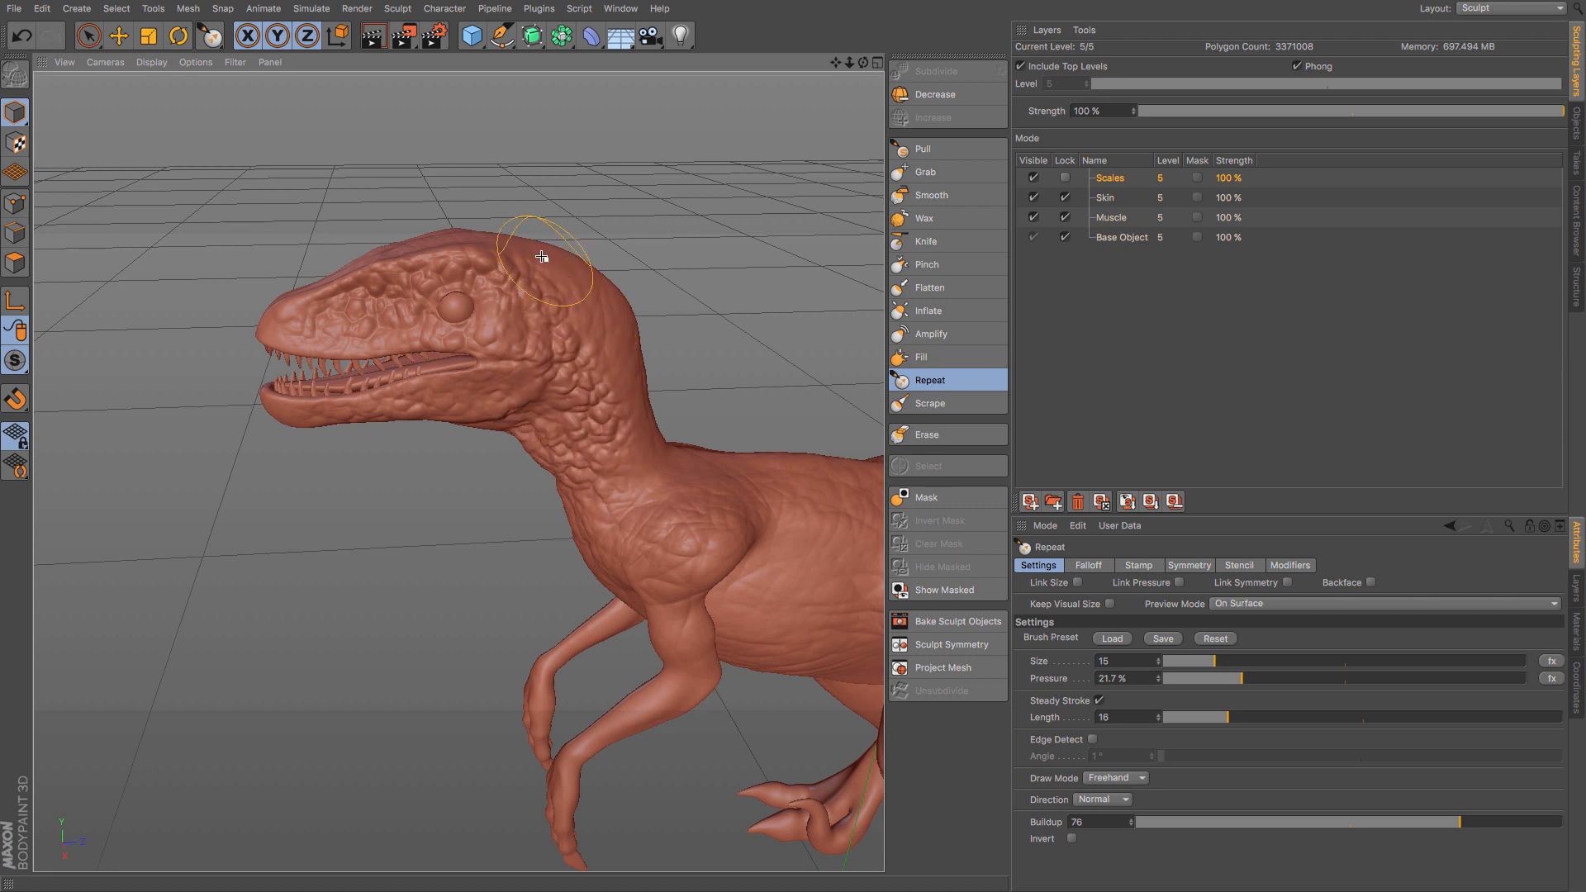
pyautogui.moveTo(500, 242)
pyautogui.mouseDown()
pyautogui.moveTo(590, 289)
pyautogui.moveTo(665, 454)
pyautogui.mouseUp()
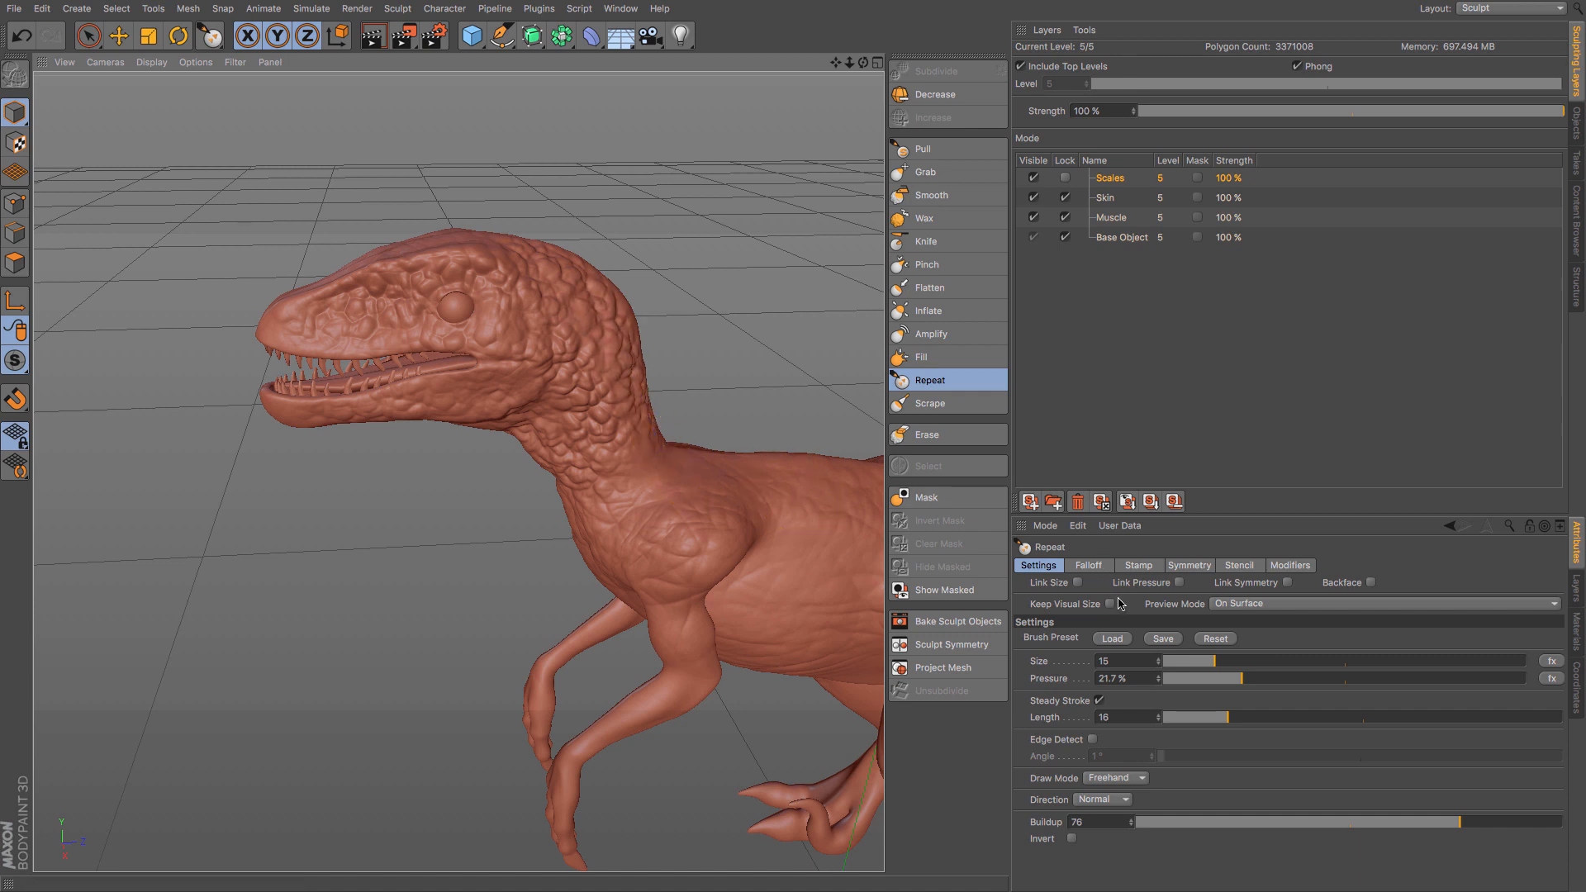
# - Equalize the sculpt's symmetry on the X axis and reduce the Scales layer's strength to 74%
pyautogui.click(949, 644)
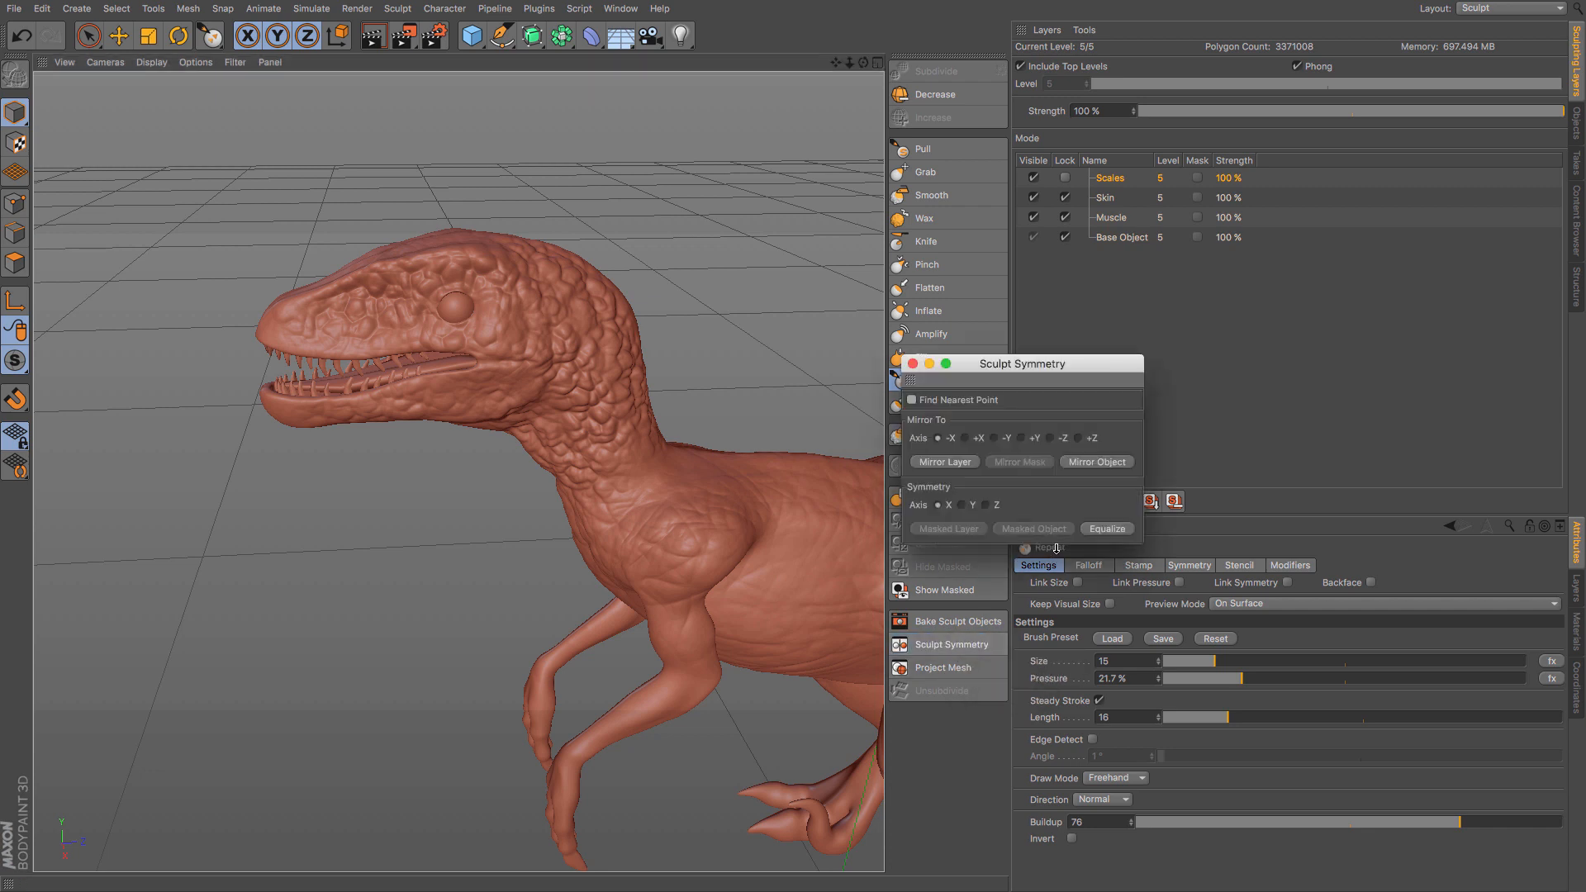
pyautogui.click(1102, 533)
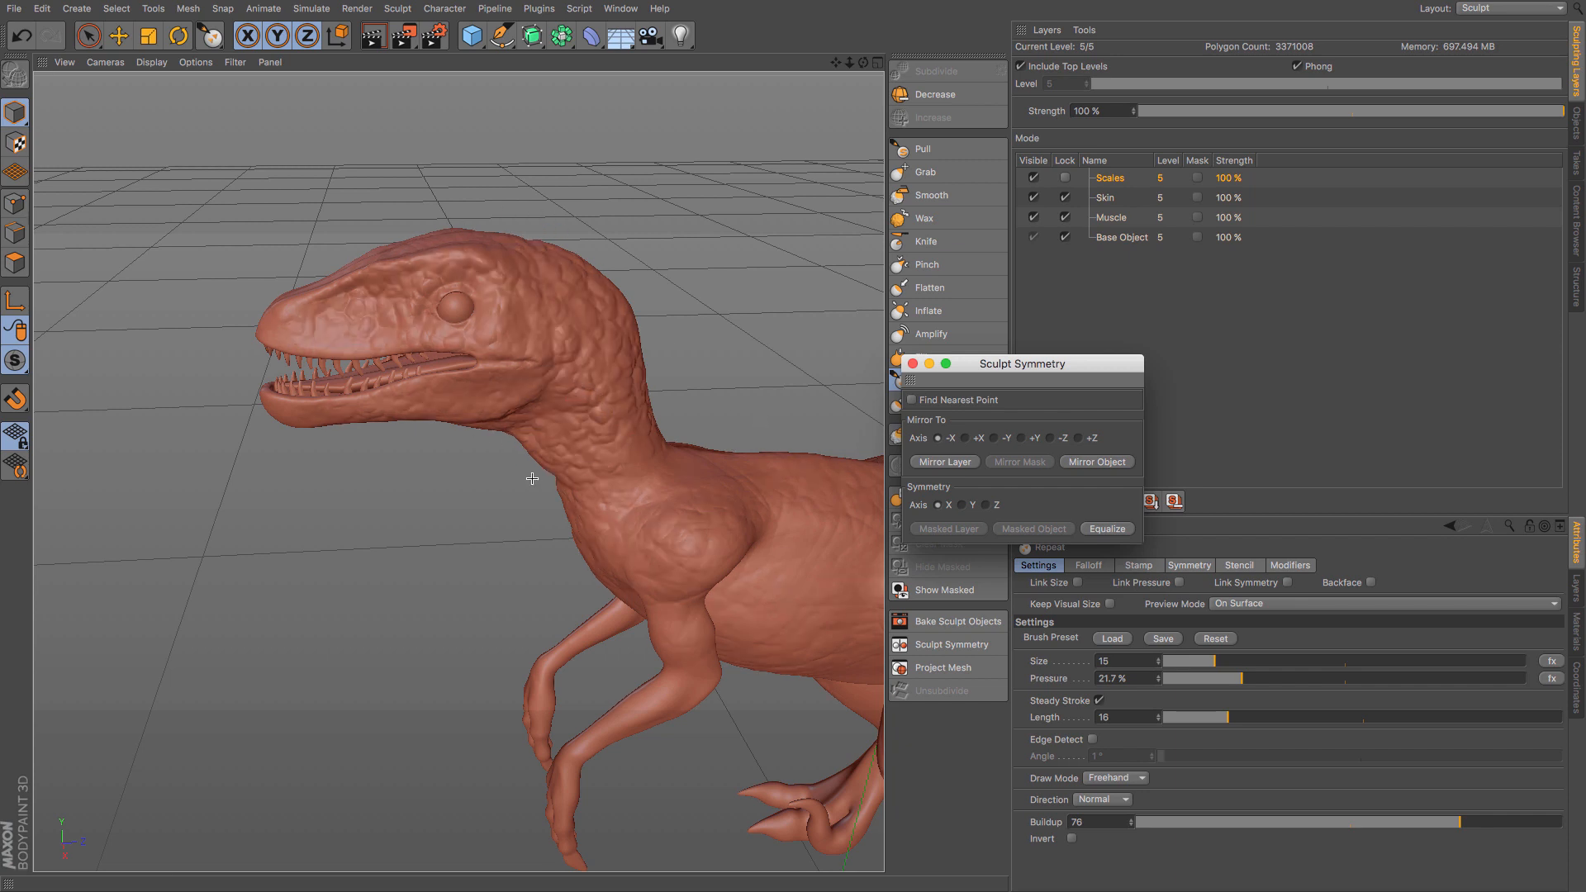
pyautogui.moveTo(465, 468)
pyautogui.keyDown('alt'); pyautogui.mouseDown()
pyautogui.moveTo(856, 449)
pyautogui.moveTo(844, 477)
pyautogui.moveTo(460, 470)
pyautogui.moveTo(446, 449)
pyautogui.moveTo(468, 428)
pyautogui.mouseUp(); pyautogui.keyUp('alt')
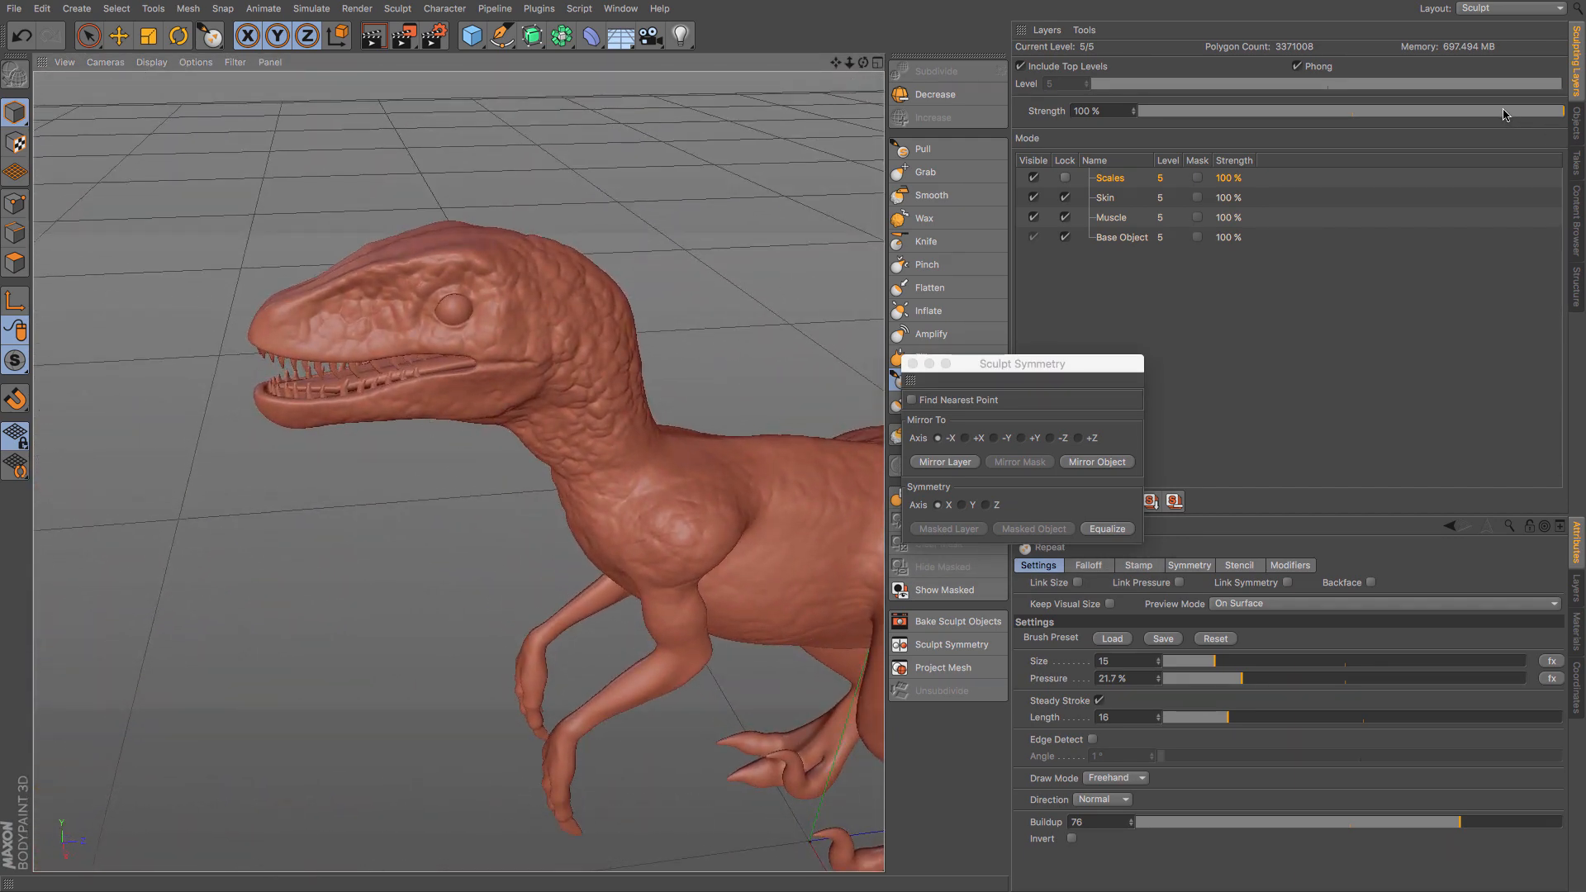
pyautogui.moveTo(1501, 114); pyautogui.dragTo(1456, 119)
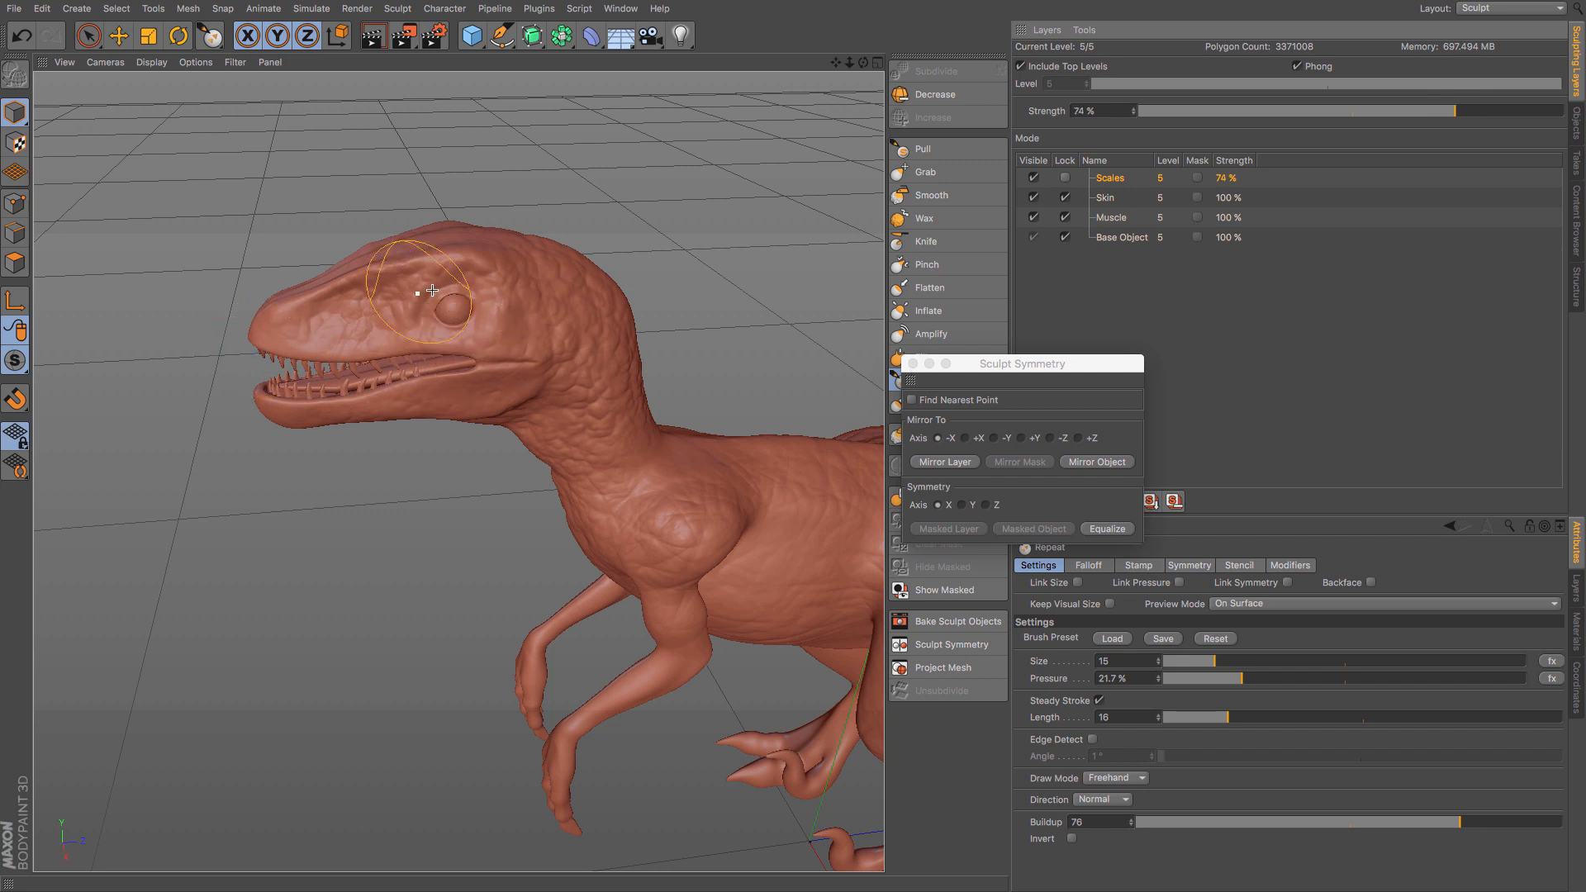
pyautogui.click(912, 364)
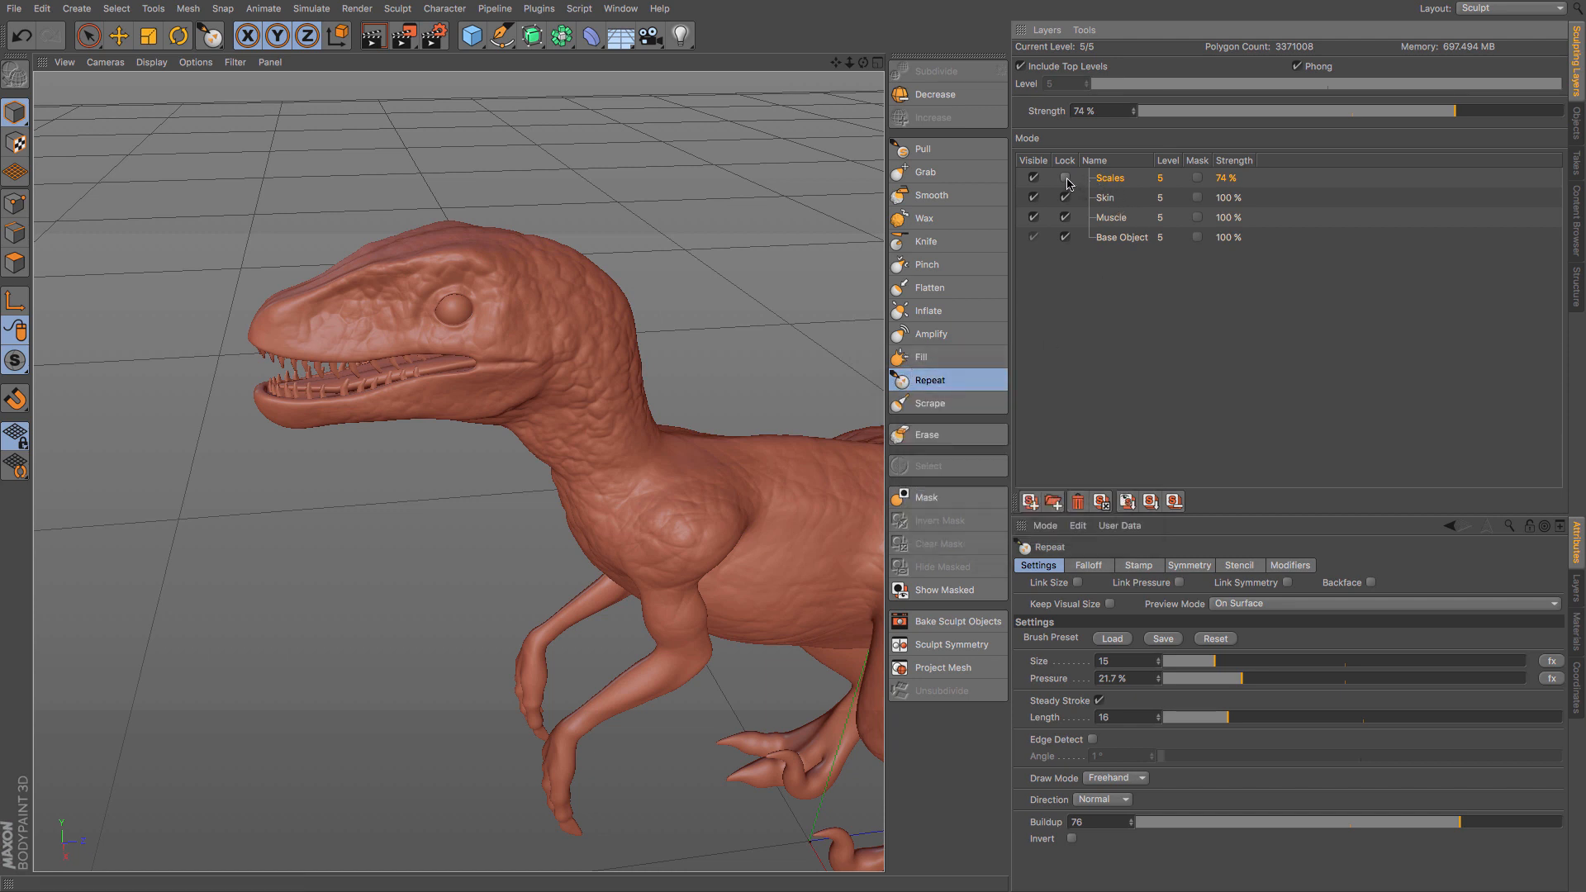
# - Add a new sculpting layer above the locked Scales layer and name it Skin Edge
pyautogui.click(1029, 500)
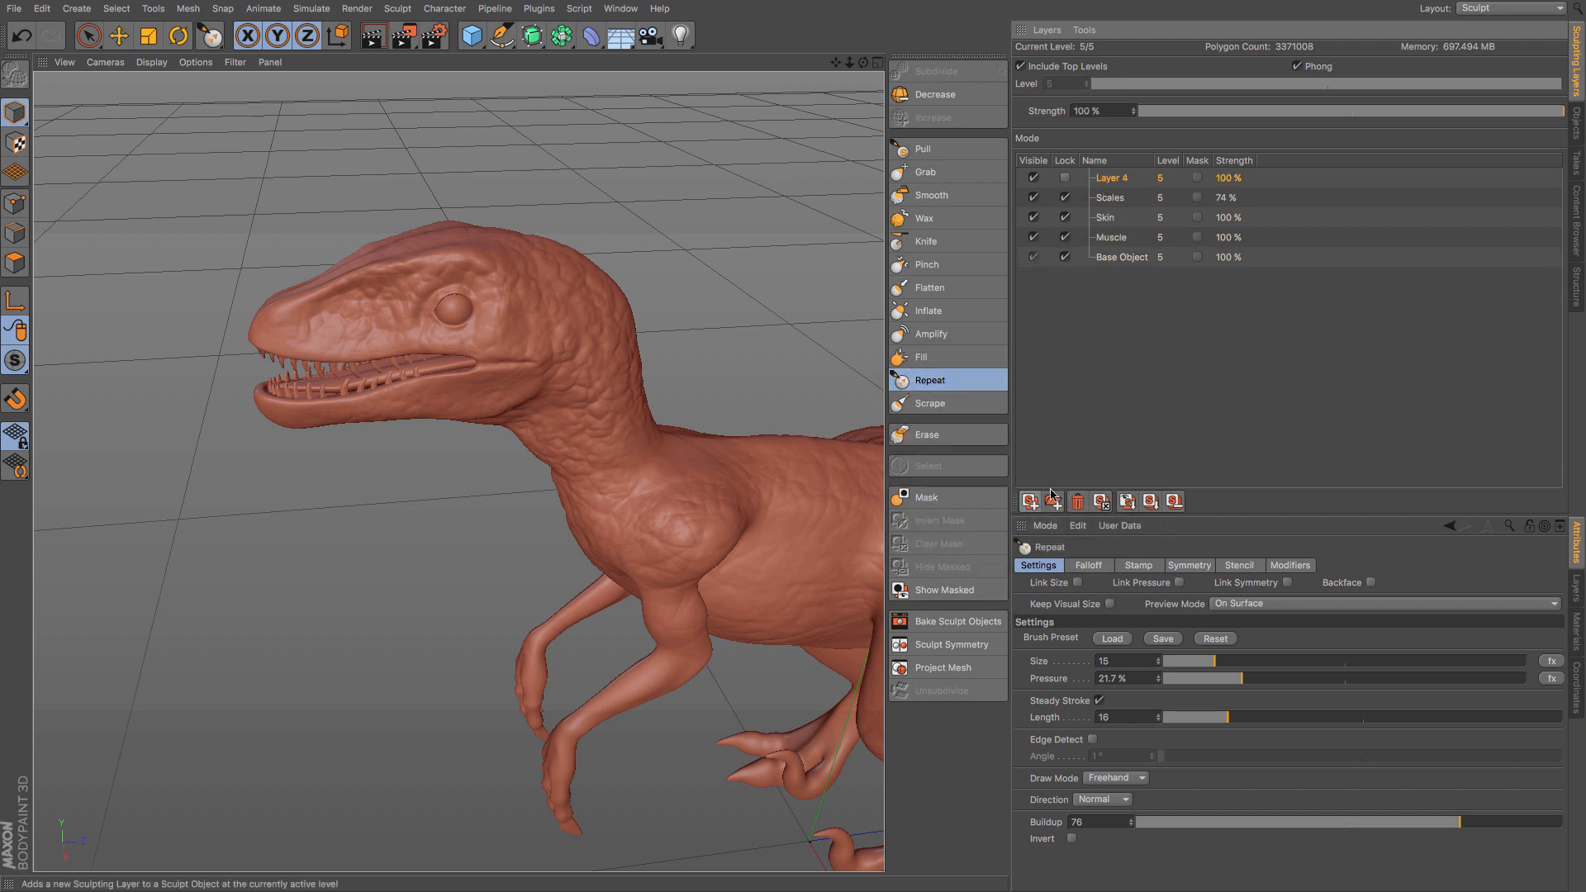
pyautogui.doubleClick(1111, 178)
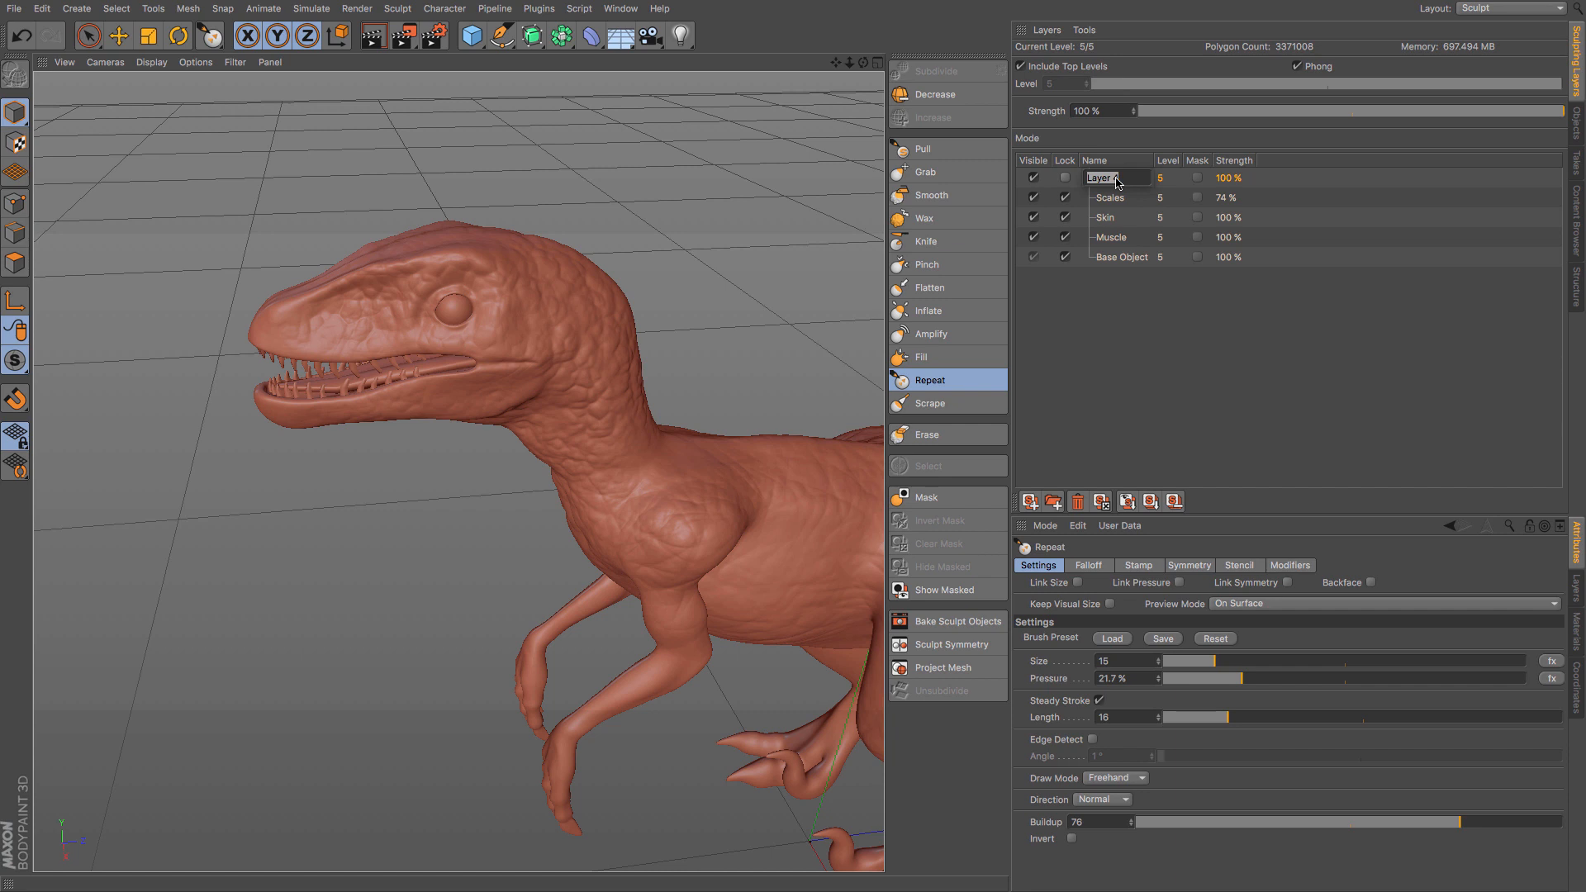
pyautogui.write('Ed')
pyautogui.write('k')
pyautogui.press('Return')
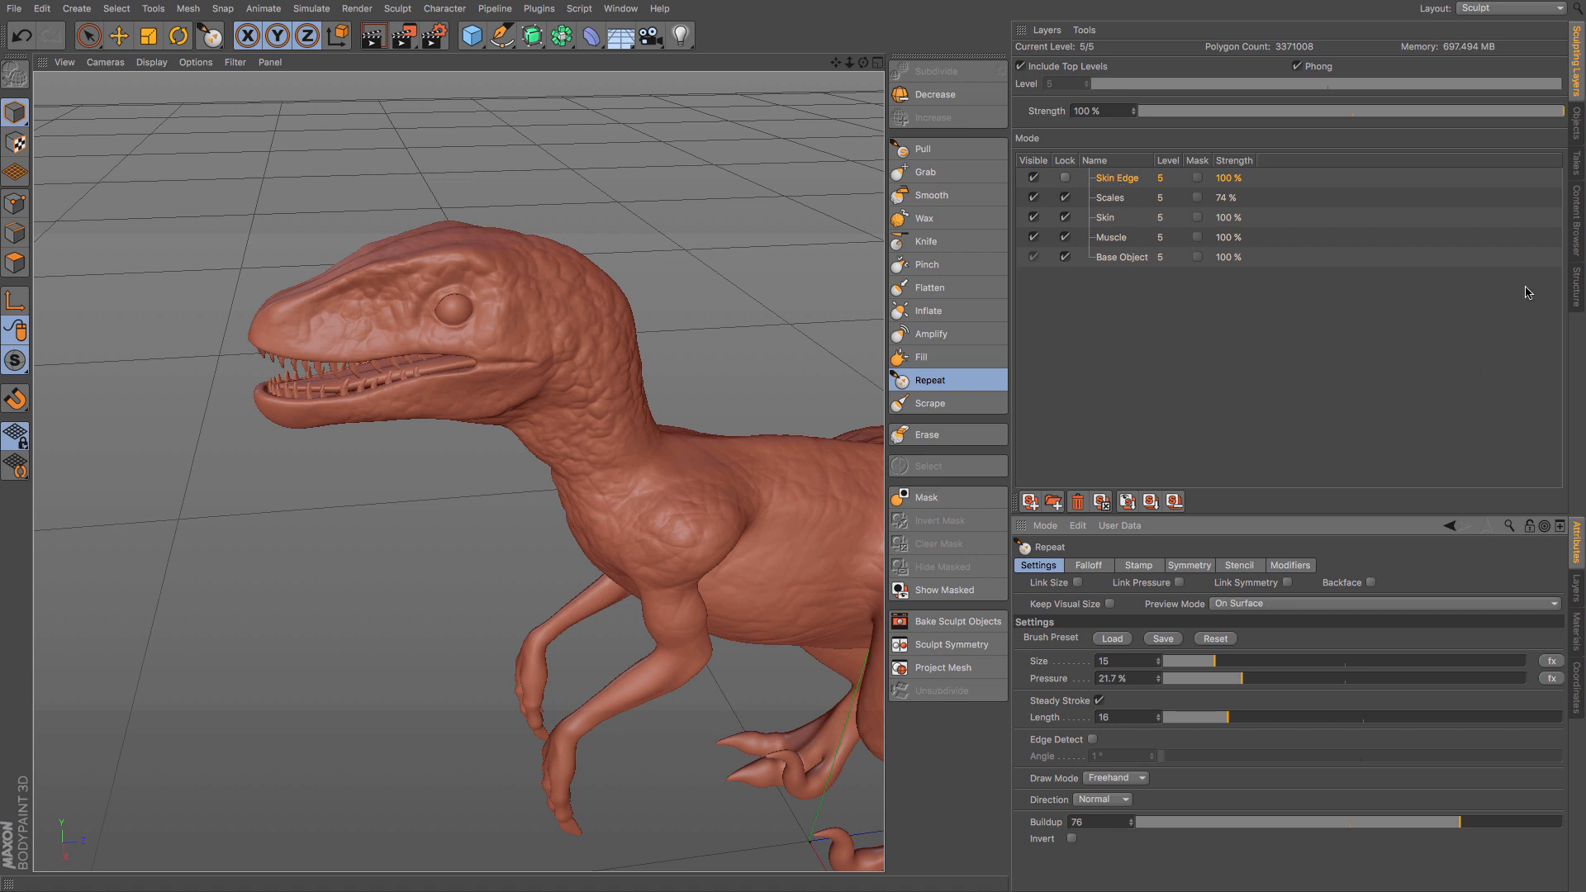
# - Search the content presets for "scale" and select the SCALE01.psd texture
pyautogui.click(1574, 240)
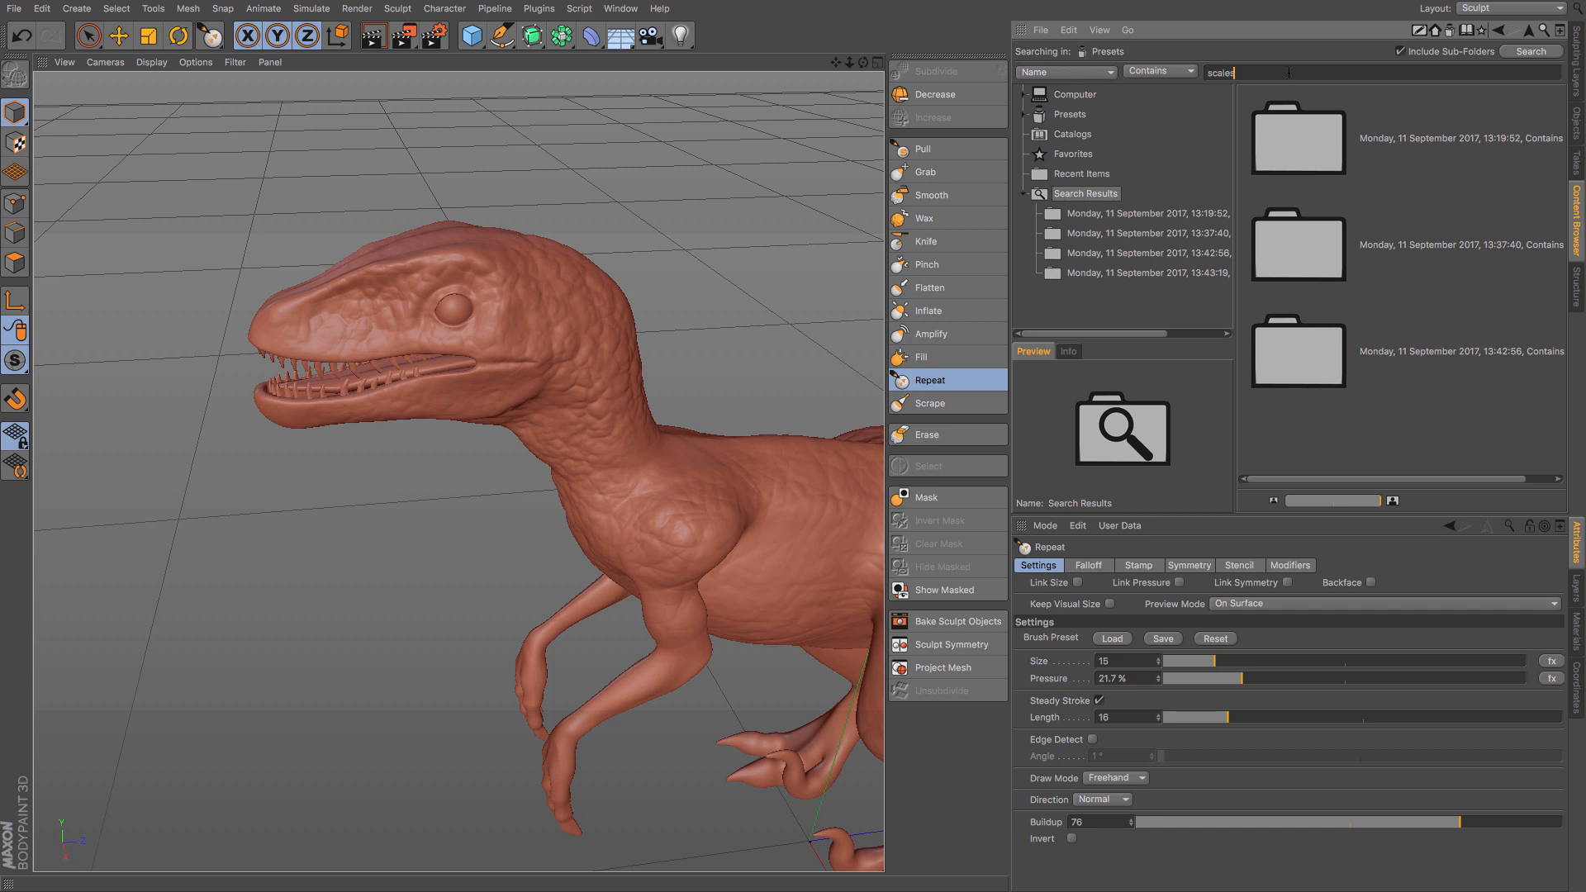
pyautogui.press('Return')
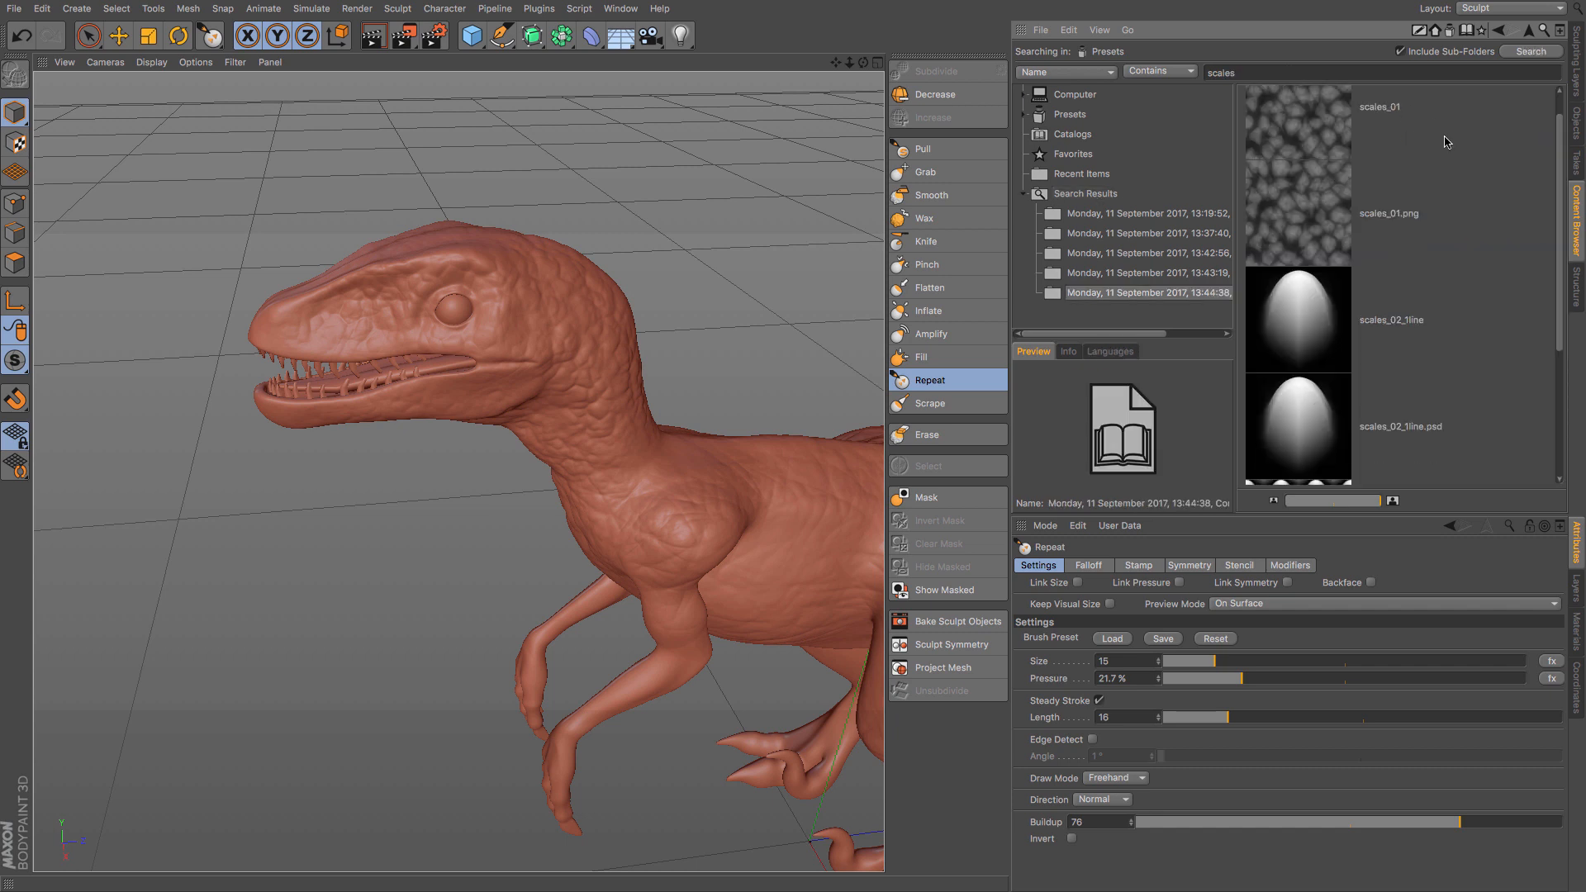
pyautogui.press('BackSpace')
pyautogui.press('Return')
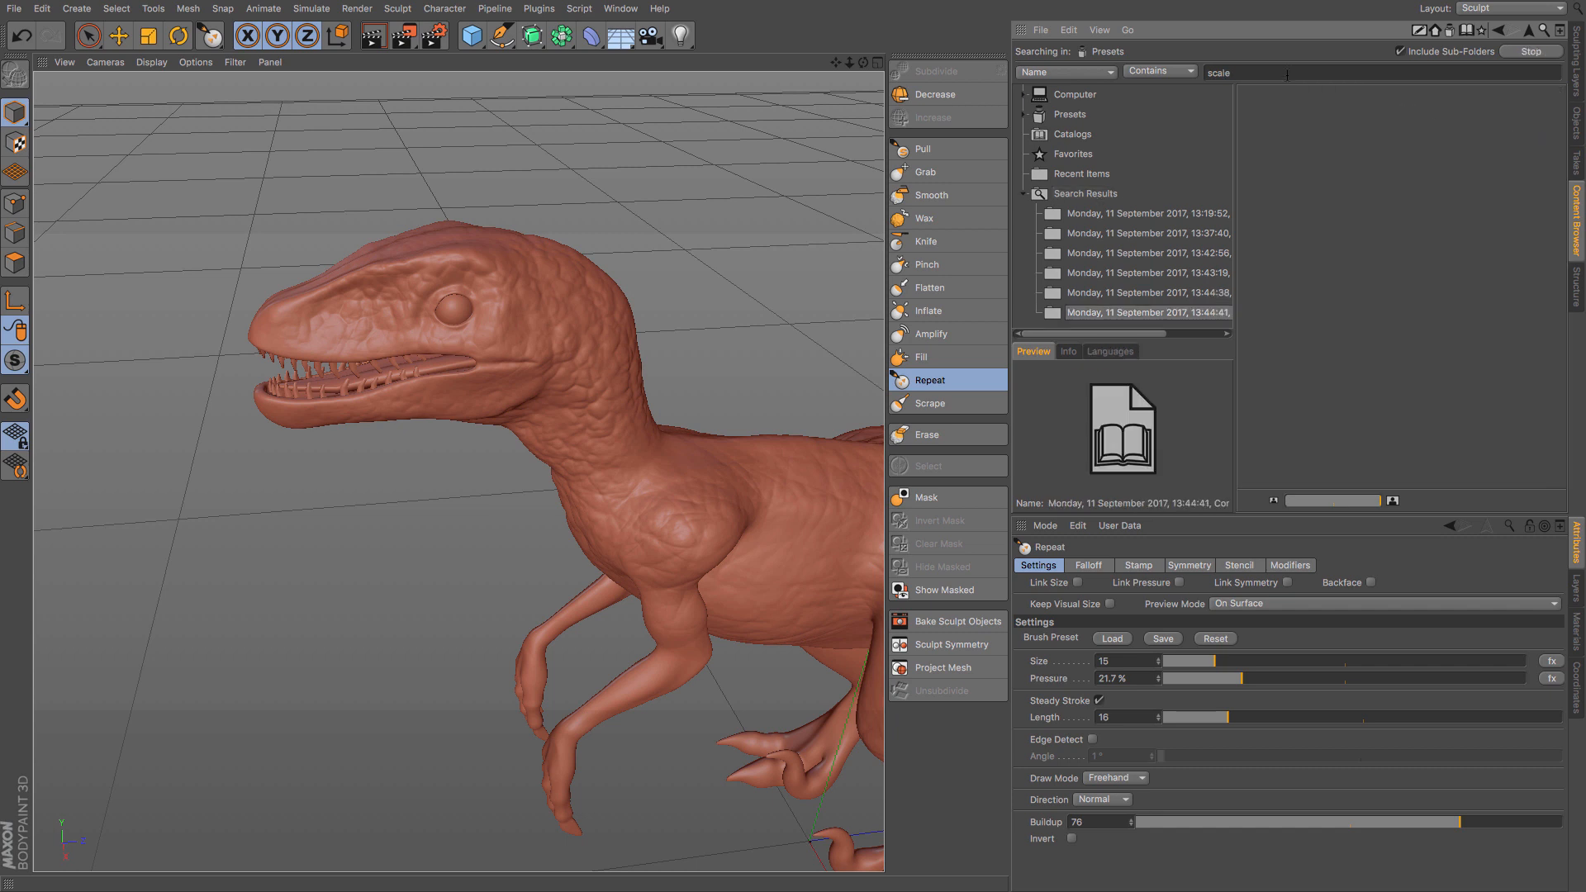
pyautogui.scroll(-3, 1324, 225)
pyautogui.scroll(3, 1325, 225)
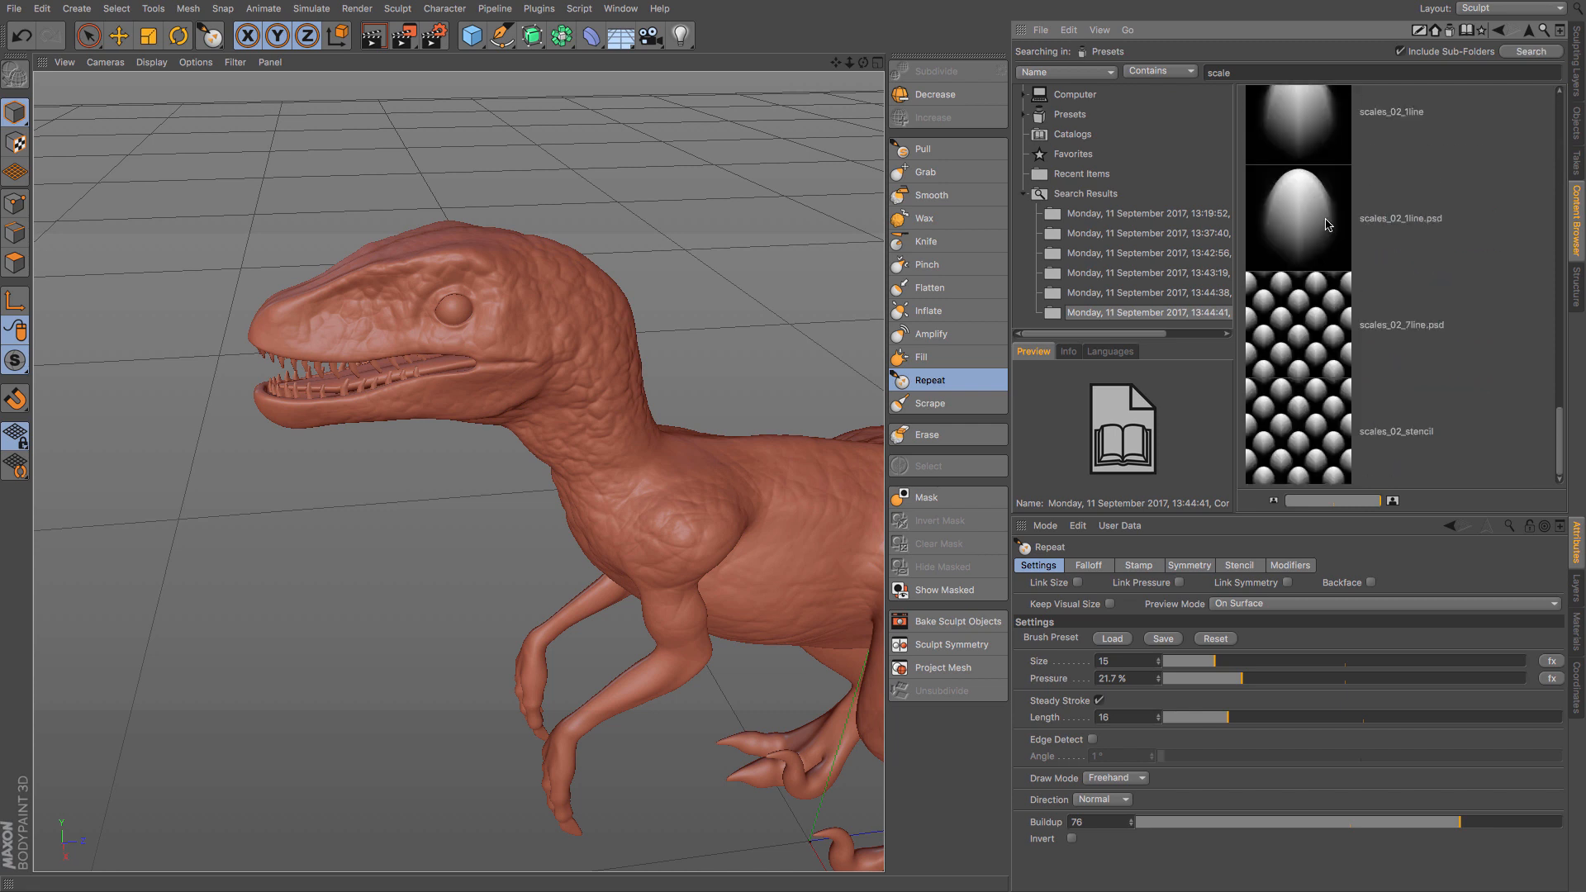
pyautogui.scroll(-4, 1330, 227)
pyautogui.scroll(-3, 1341, 229)
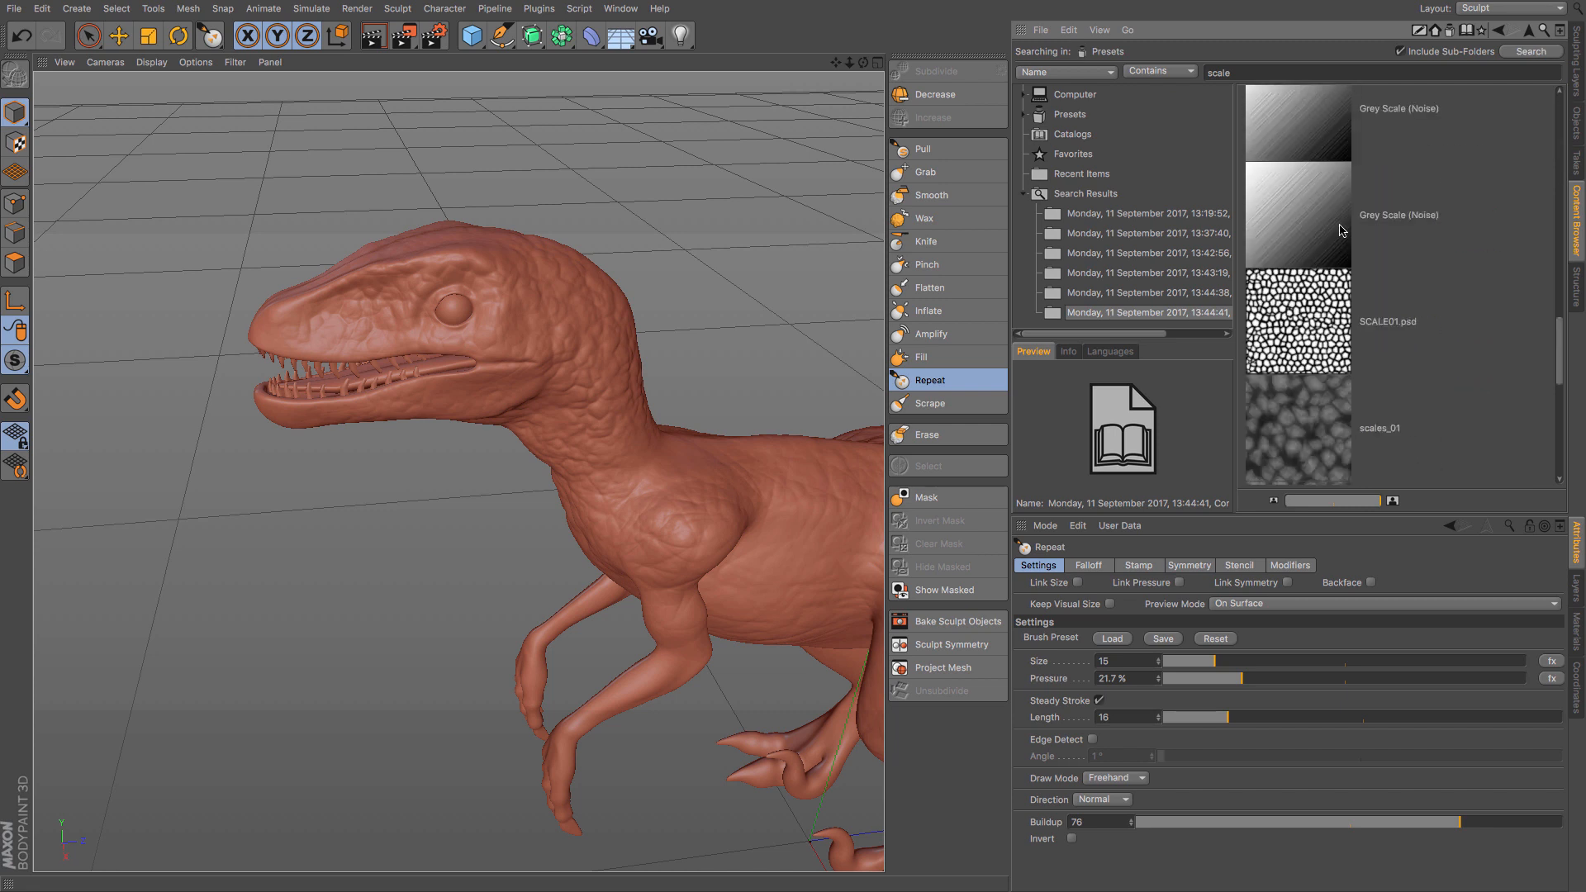
pyautogui.click(1321, 343)
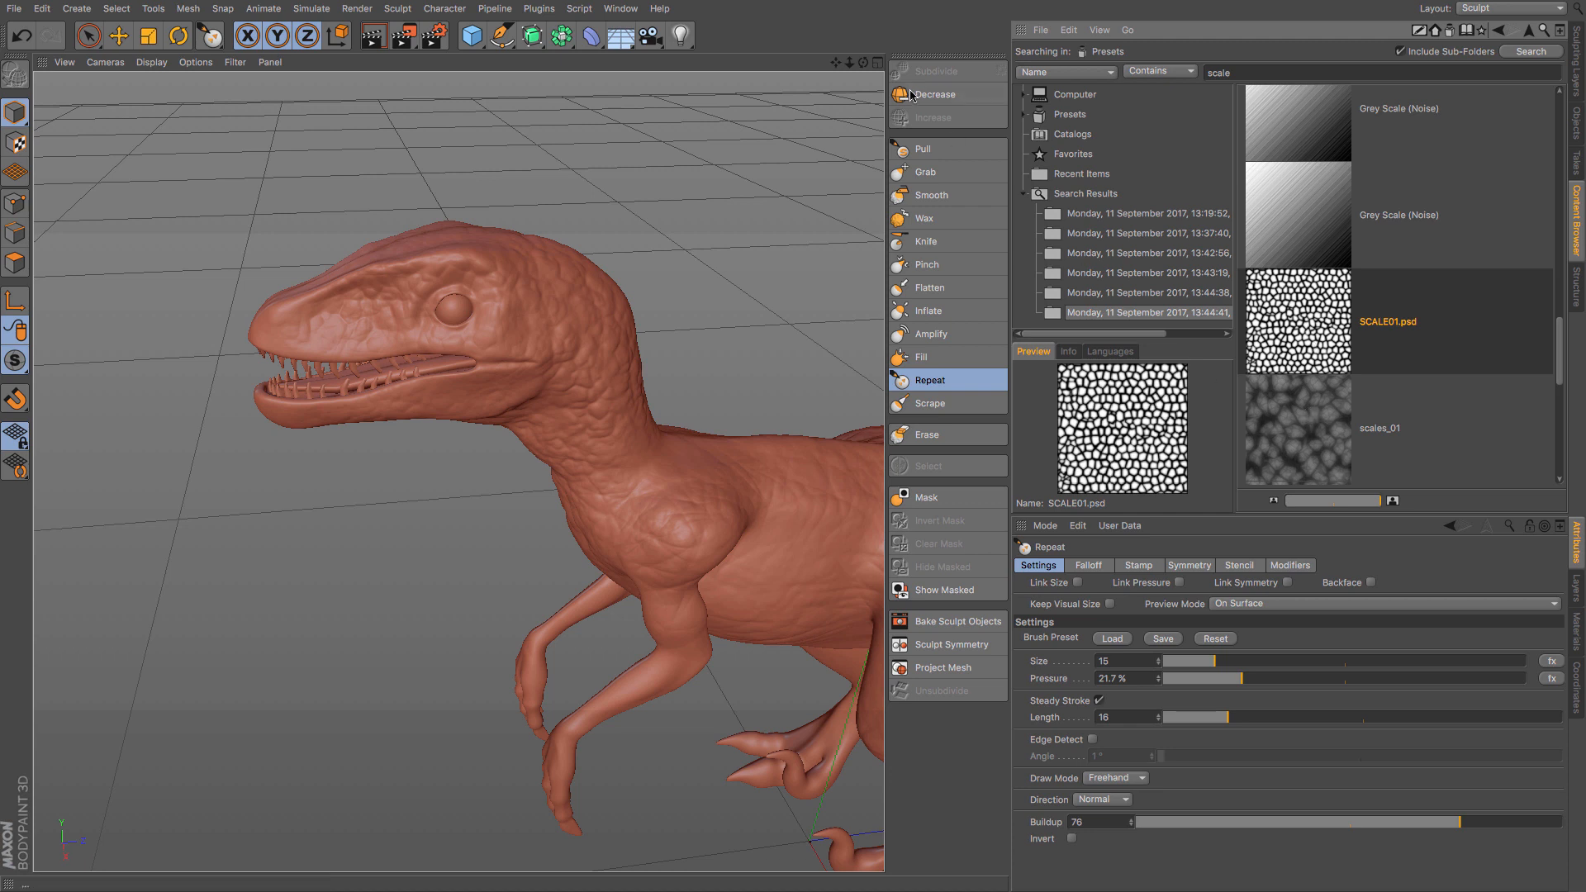
# - Assign SCALE01.psd as the stencil image for the Pull brush and shrink the brush to about a quarter of its size
pyautogui.click(922, 151)
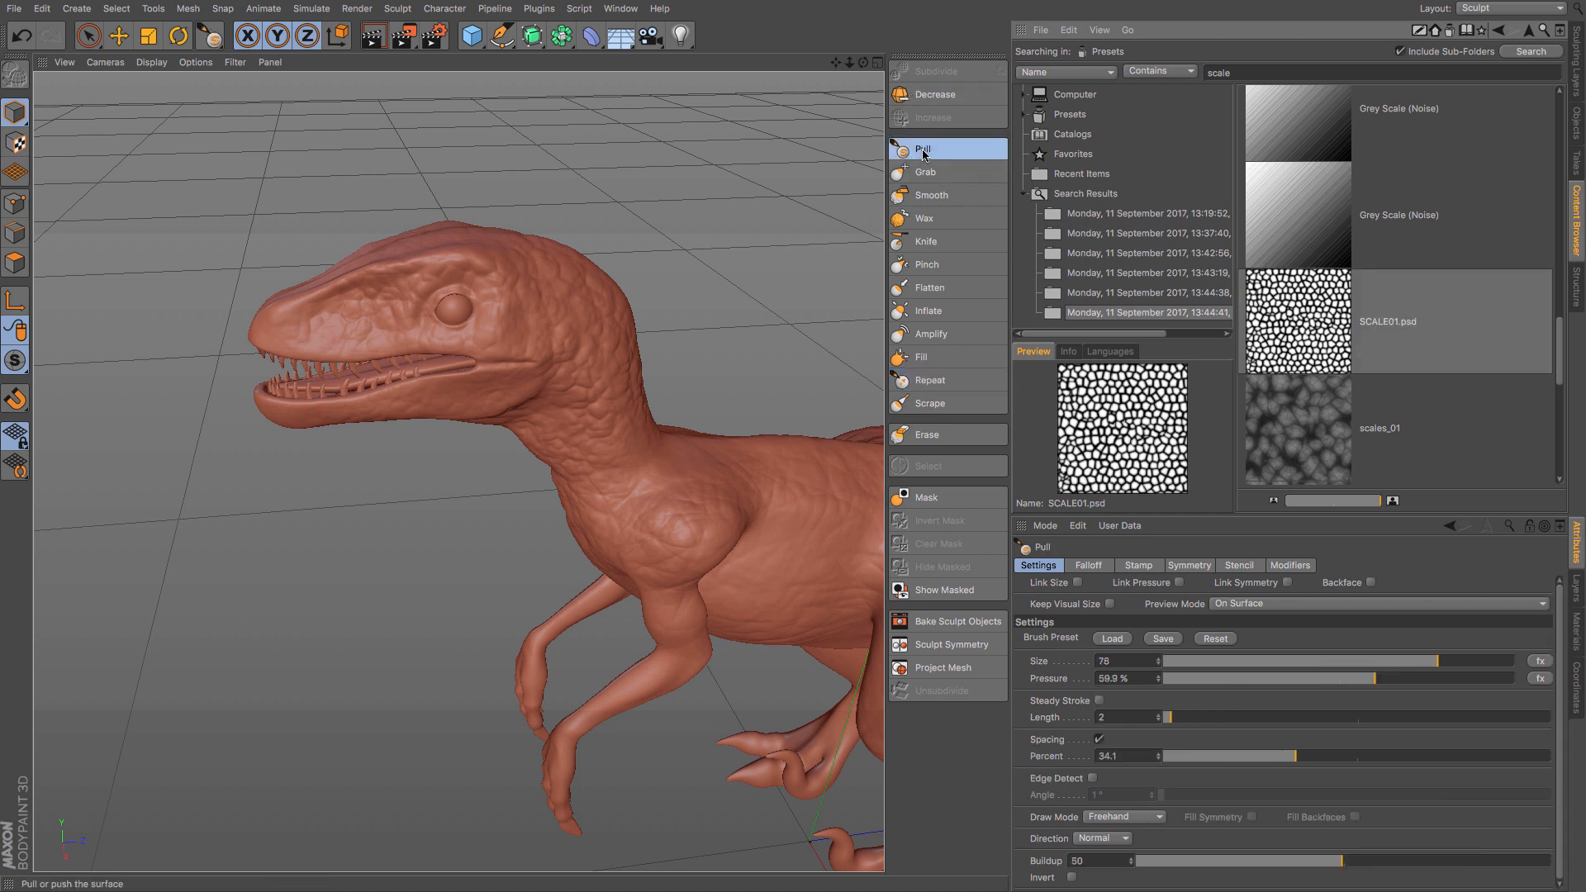
pyautogui.click(1247, 567)
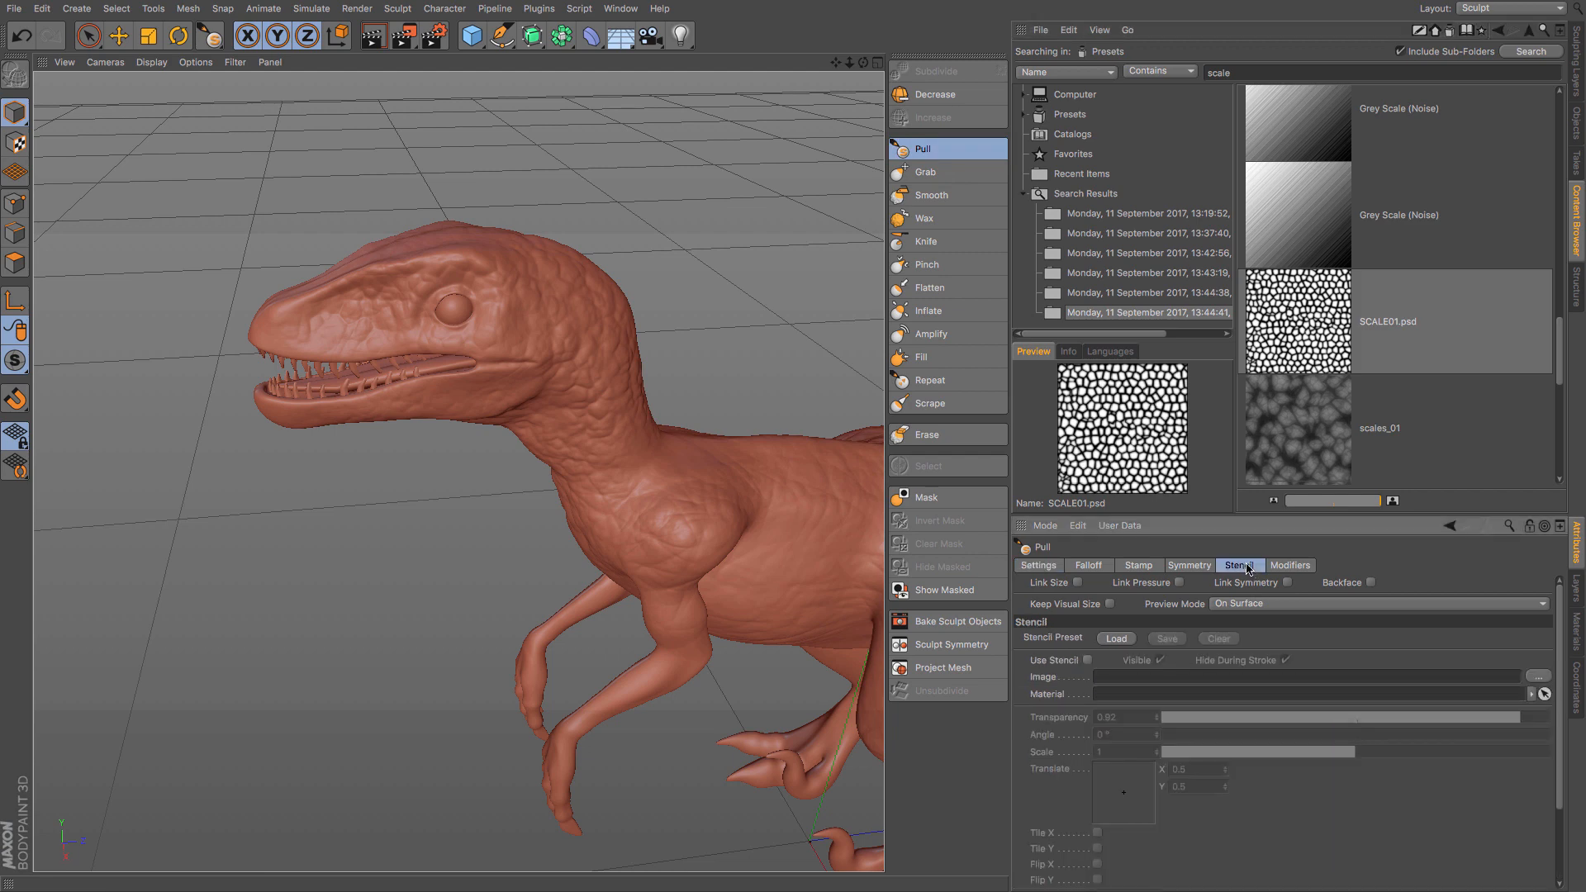
pyautogui.moveTo(1290, 362); pyautogui.dragTo(1146, 677)
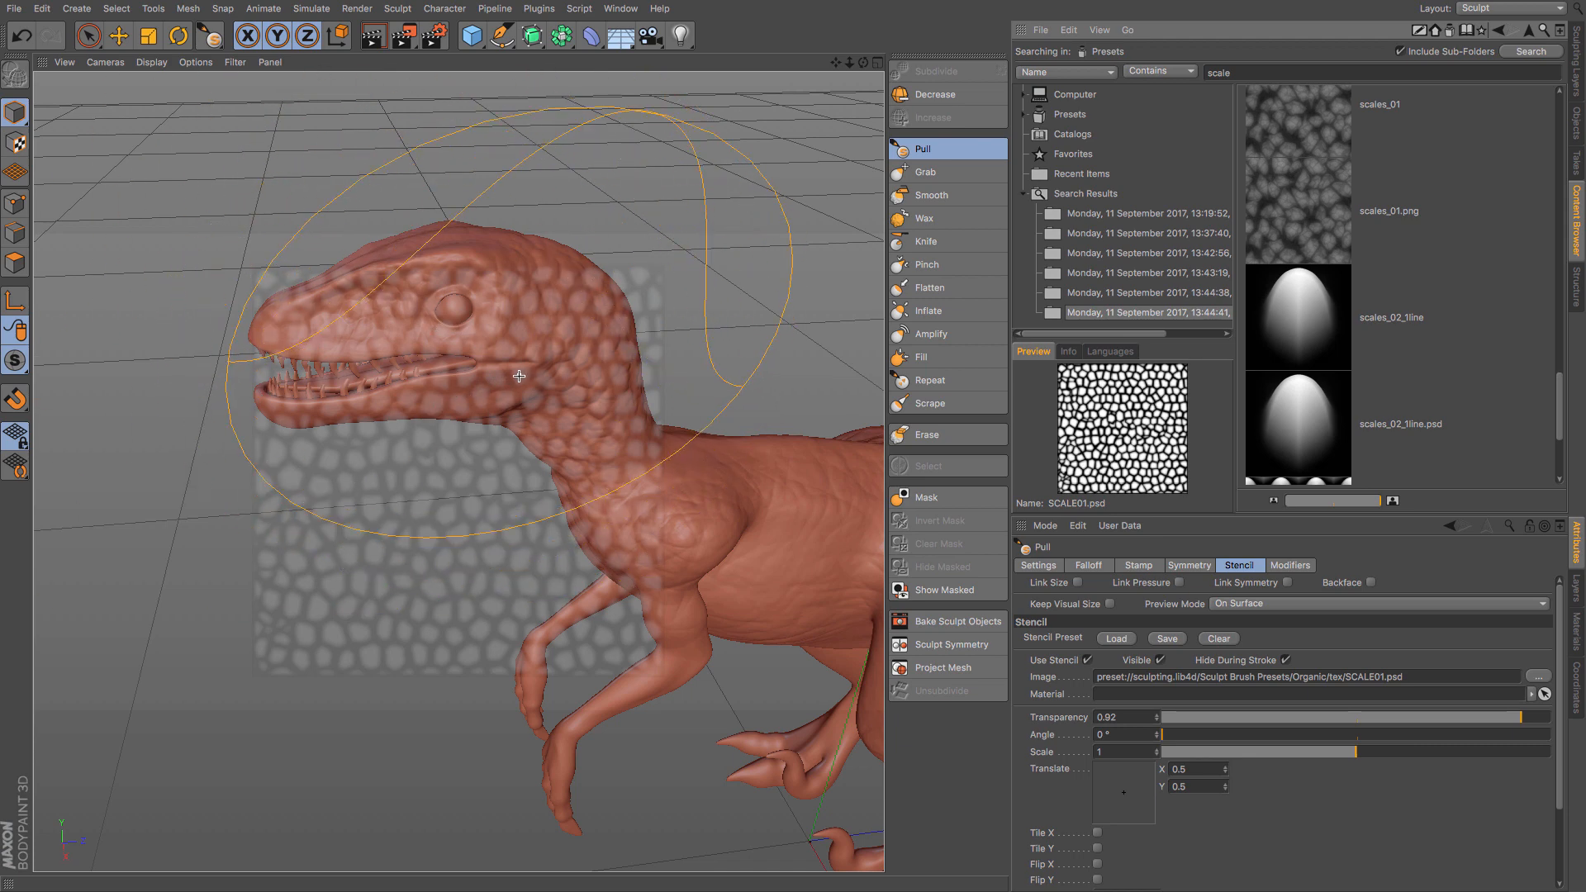
pyautogui.moveTo(518, 376)
pyautogui.mouseDown(button='middle')
pyautogui.moveTo(485, 376)
pyautogui.moveTo(505, 376)
pyautogui.mouseUp(button='middle')
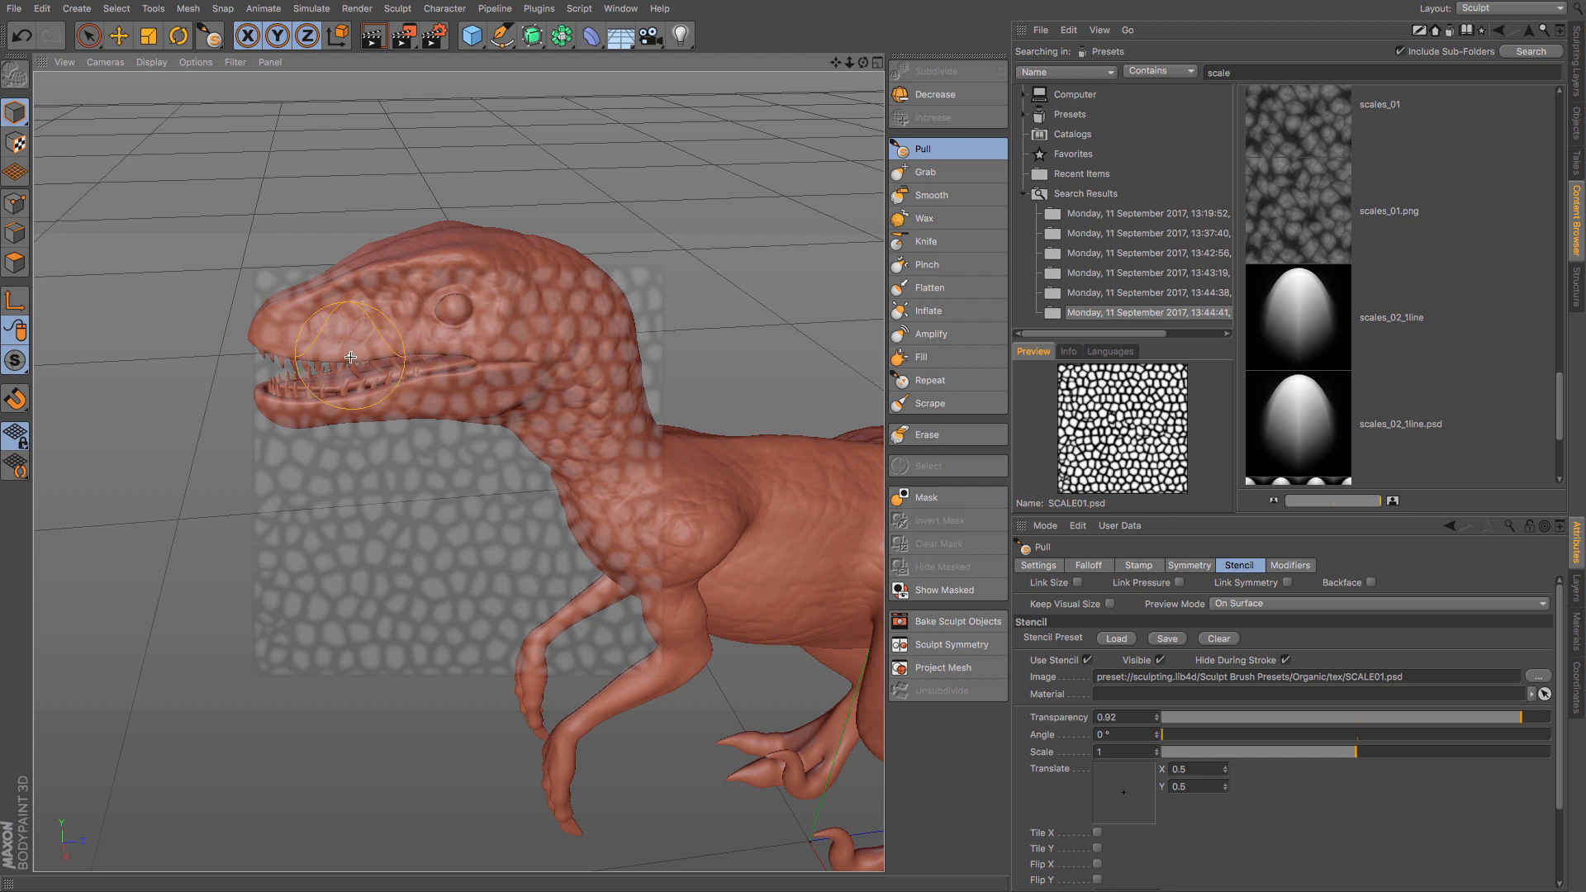
# - Fit the scale stencil over the side of the head with scale 1.112, translation X 0.517 and Y 0.568, and angle 5.67°
pyautogui.click(1571, 65)
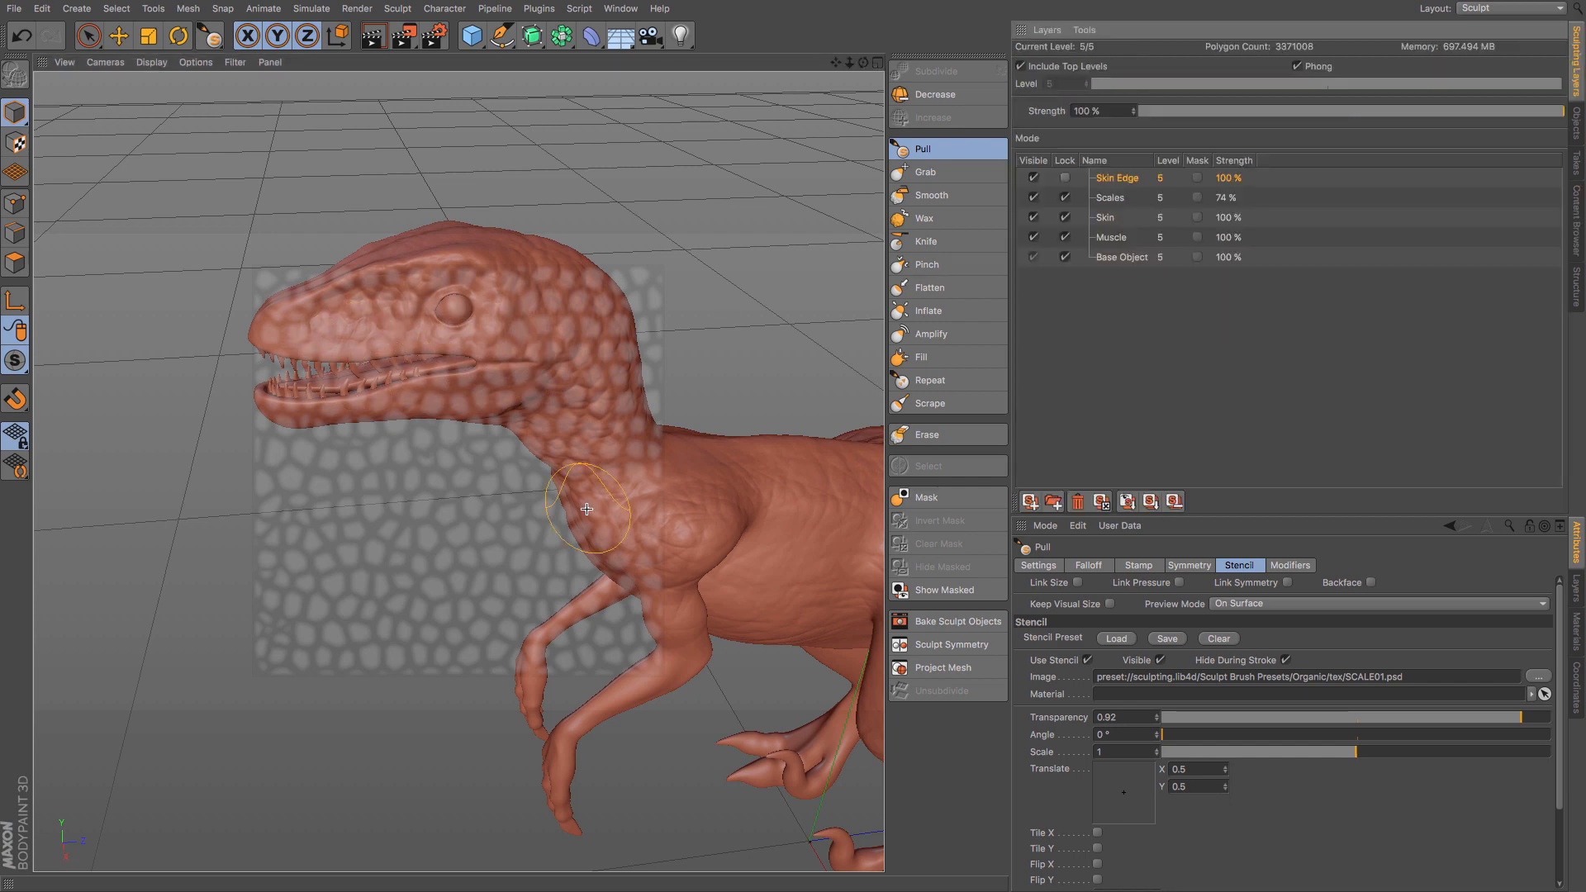
pyautogui.keyDown('alt'); pyautogui.moveTo(545, 448); pyautogui.dragTo(526, 377); pyautogui.keyUp('alt')
pyautogui.scroll(4, 504, 371)
pyautogui.scroll(2, 503, 372)
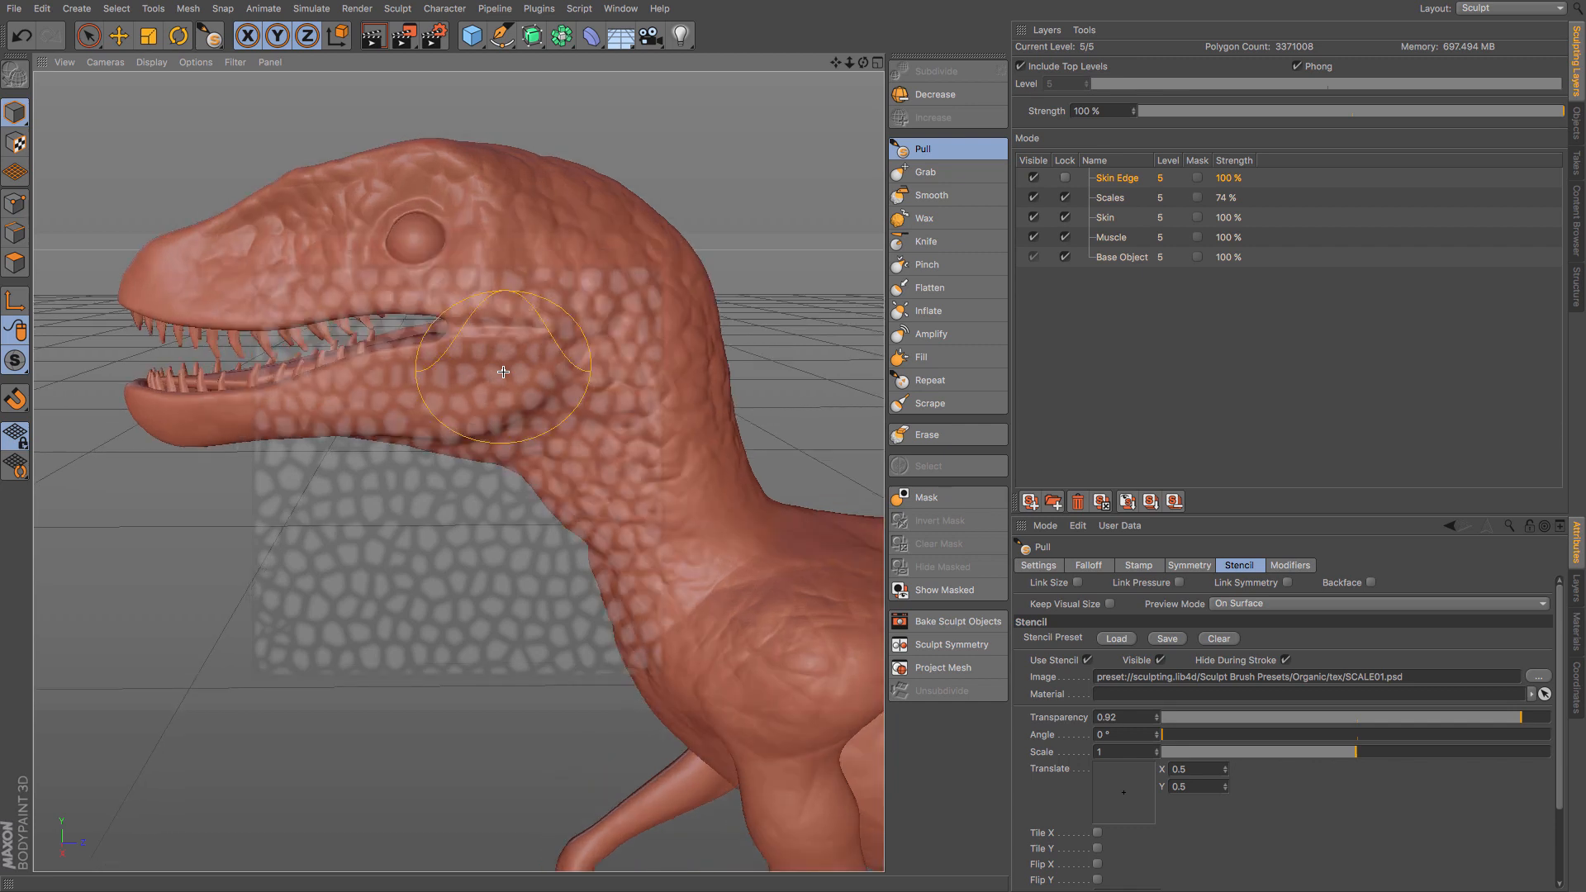
pyautogui.scroll(1, 503, 372)
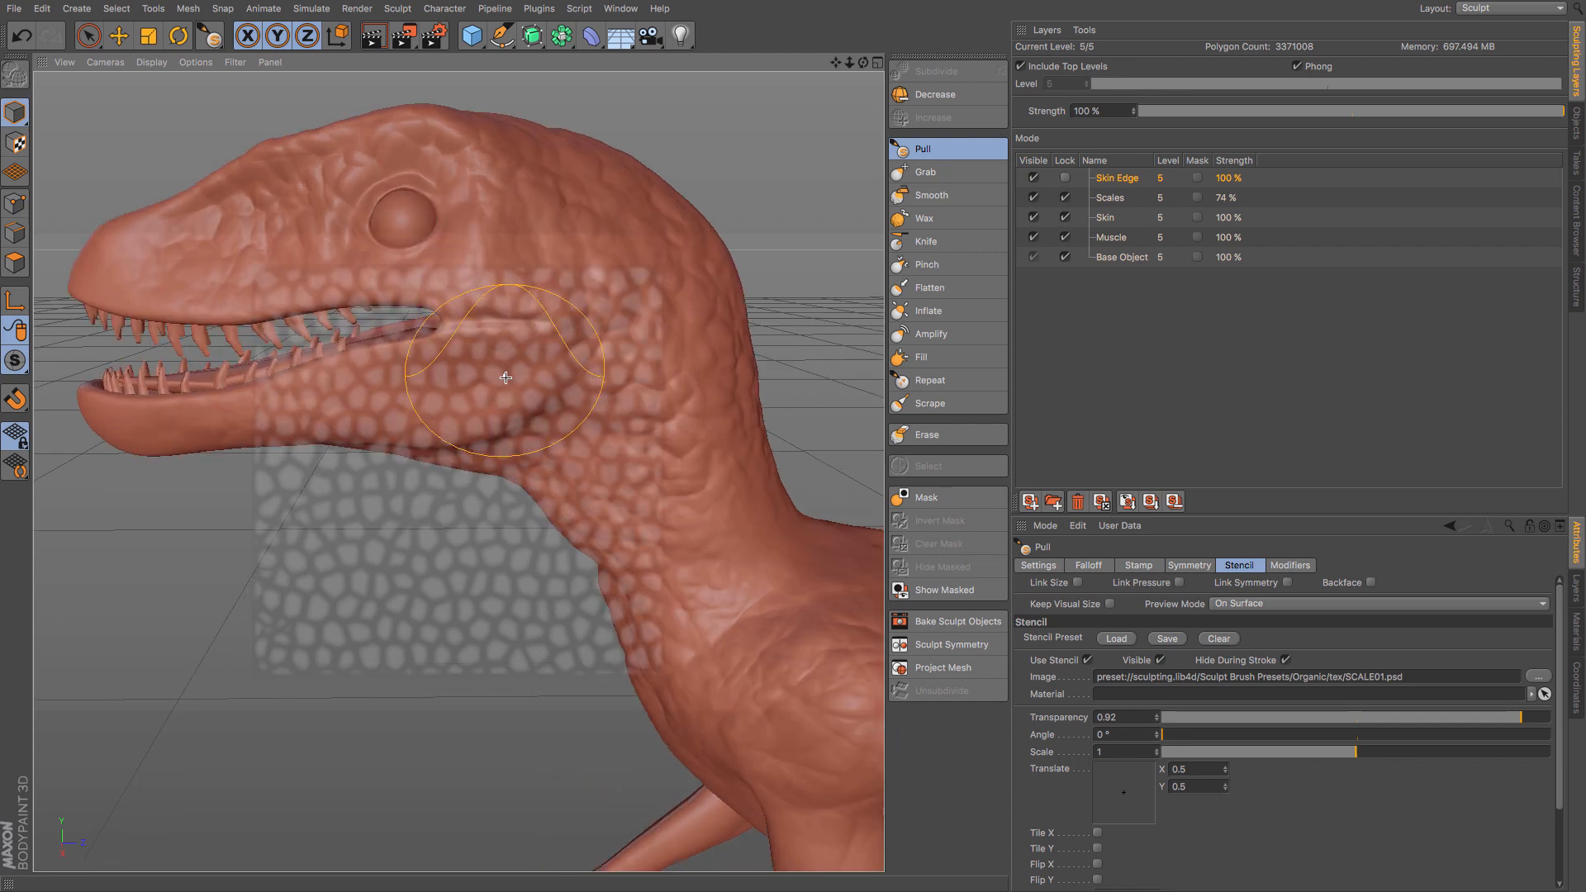
pyautogui.moveTo(505, 377)
pyautogui.keyDown('alt'); pyautogui.mouseDown()
pyautogui.moveTo(645, 386)
pyautogui.moveTo(627, 378)
pyautogui.mouseUp(); pyautogui.keyUp('alt')
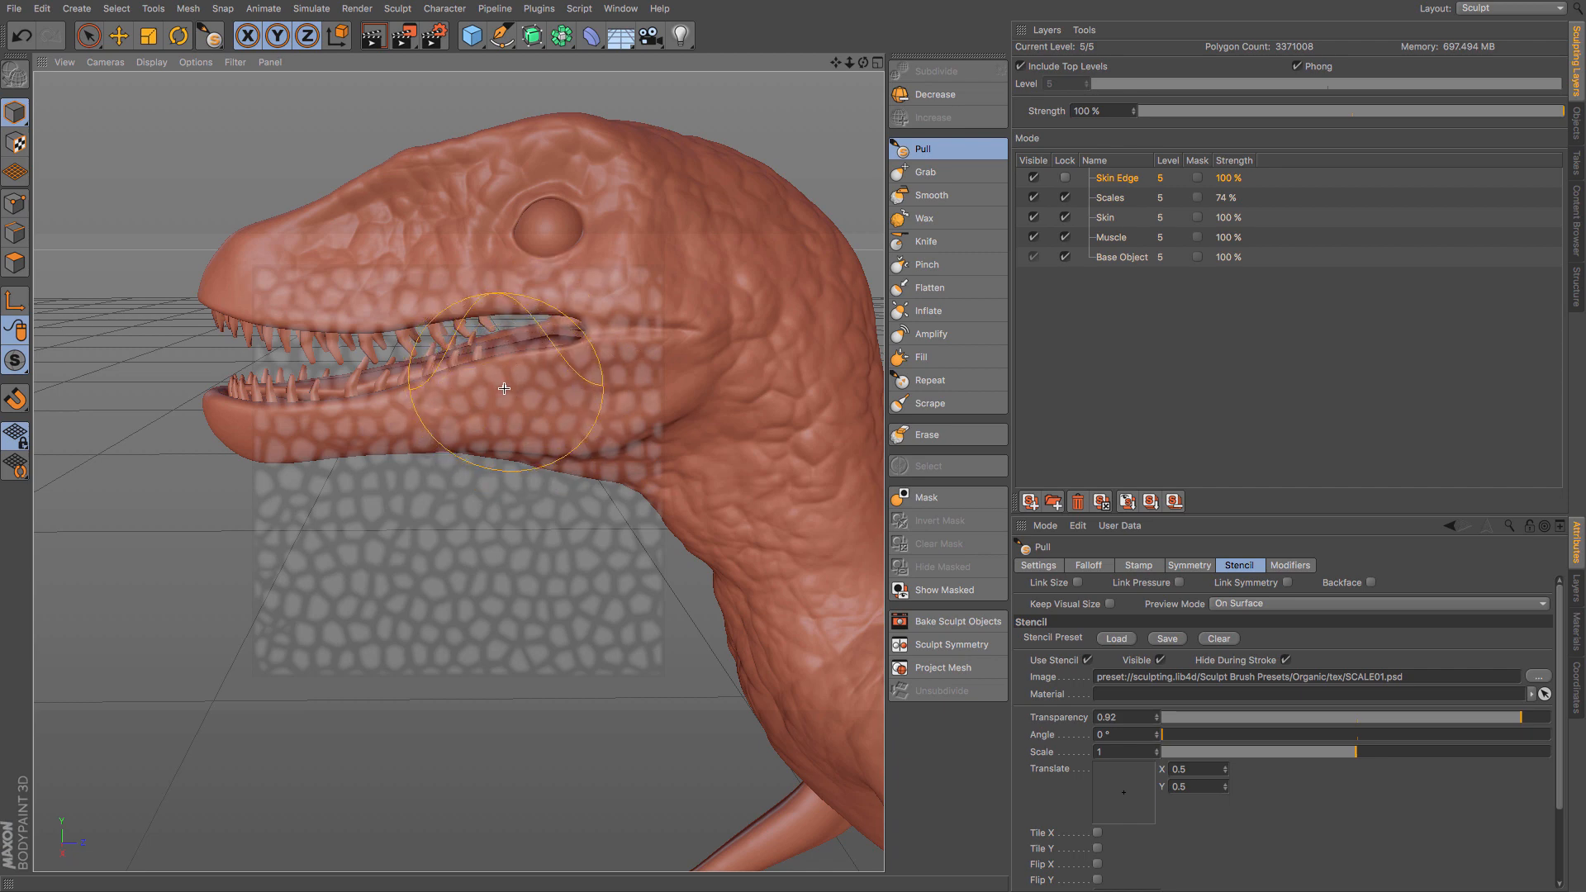
pyautogui.moveTo(512, 394)
pyautogui.mouseDown()
pyautogui.moveTo(605, 360)
pyautogui.moveTo(717, 354)
pyautogui.moveTo(537, 279)
pyautogui.moveTo(494, 489)
pyautogui.moveTo(589, 260)
pyautogui.moveTo(555, 421)
pyautogui.moveTo(481, 346)
pyautogui.moveTo(527, 353)
pyautogui.mouseUp()
pyautogui.moveTo(525, 339)
pyautogui.mouseDown(button='right')
pyautogui.moveTo(573, 338)
pyautogui.moveTo(535, 341)
pyautogui.mouseUp(button='right')
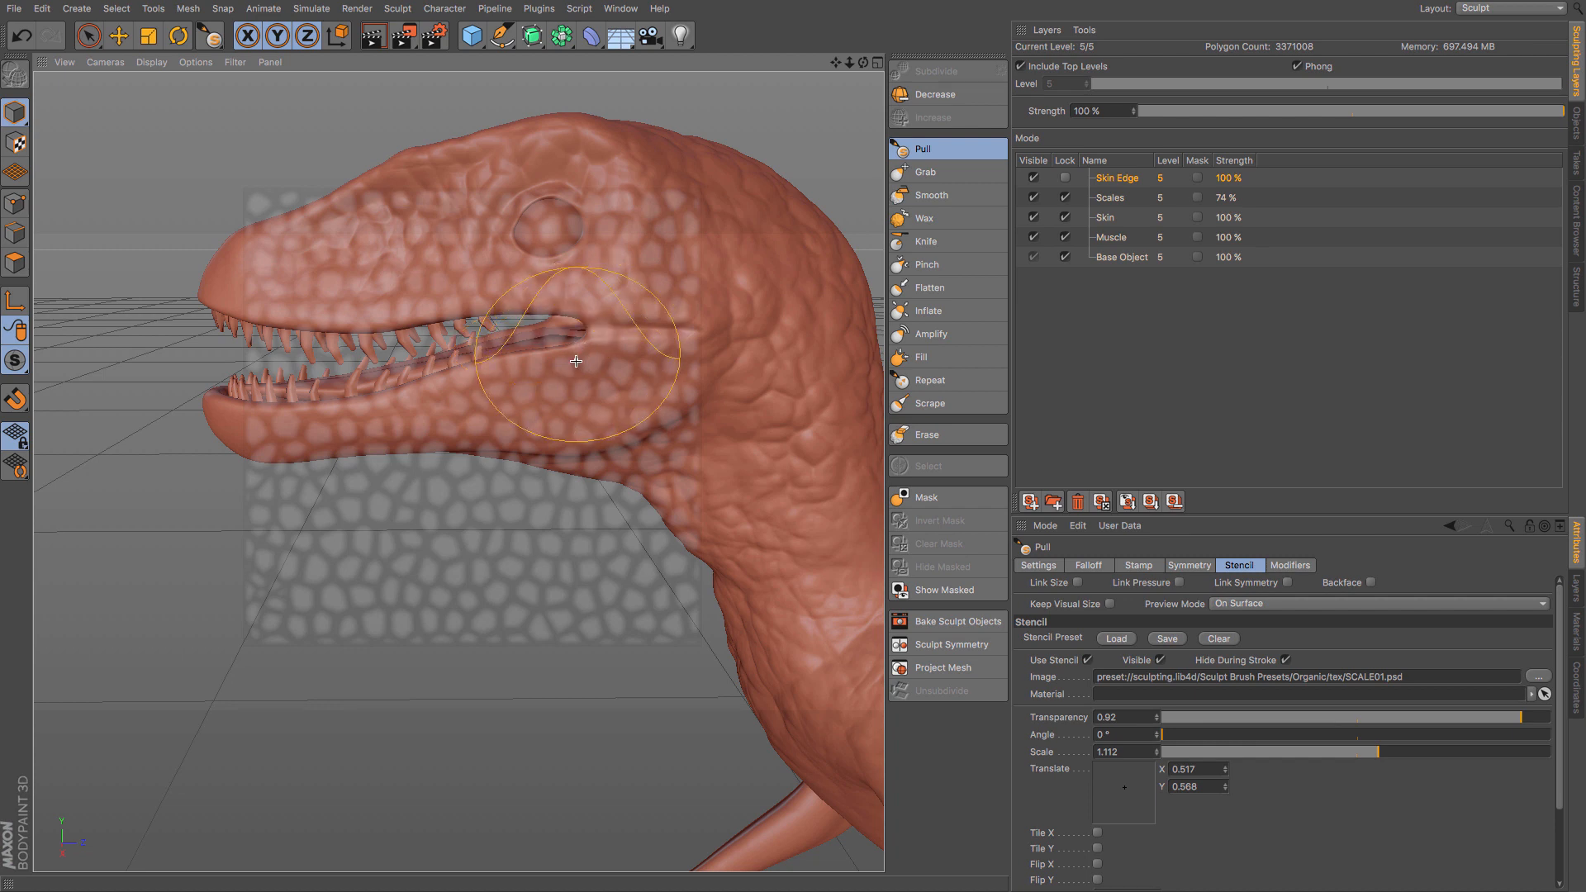
pyautogui.moveTo(575, 361)
pyautogui.mouseDown(button='middle')
pyautogui.moveTo(616, 370)
pyautogui.moveTo(599, 381)
pyautogui.mouseUp(button='middle')
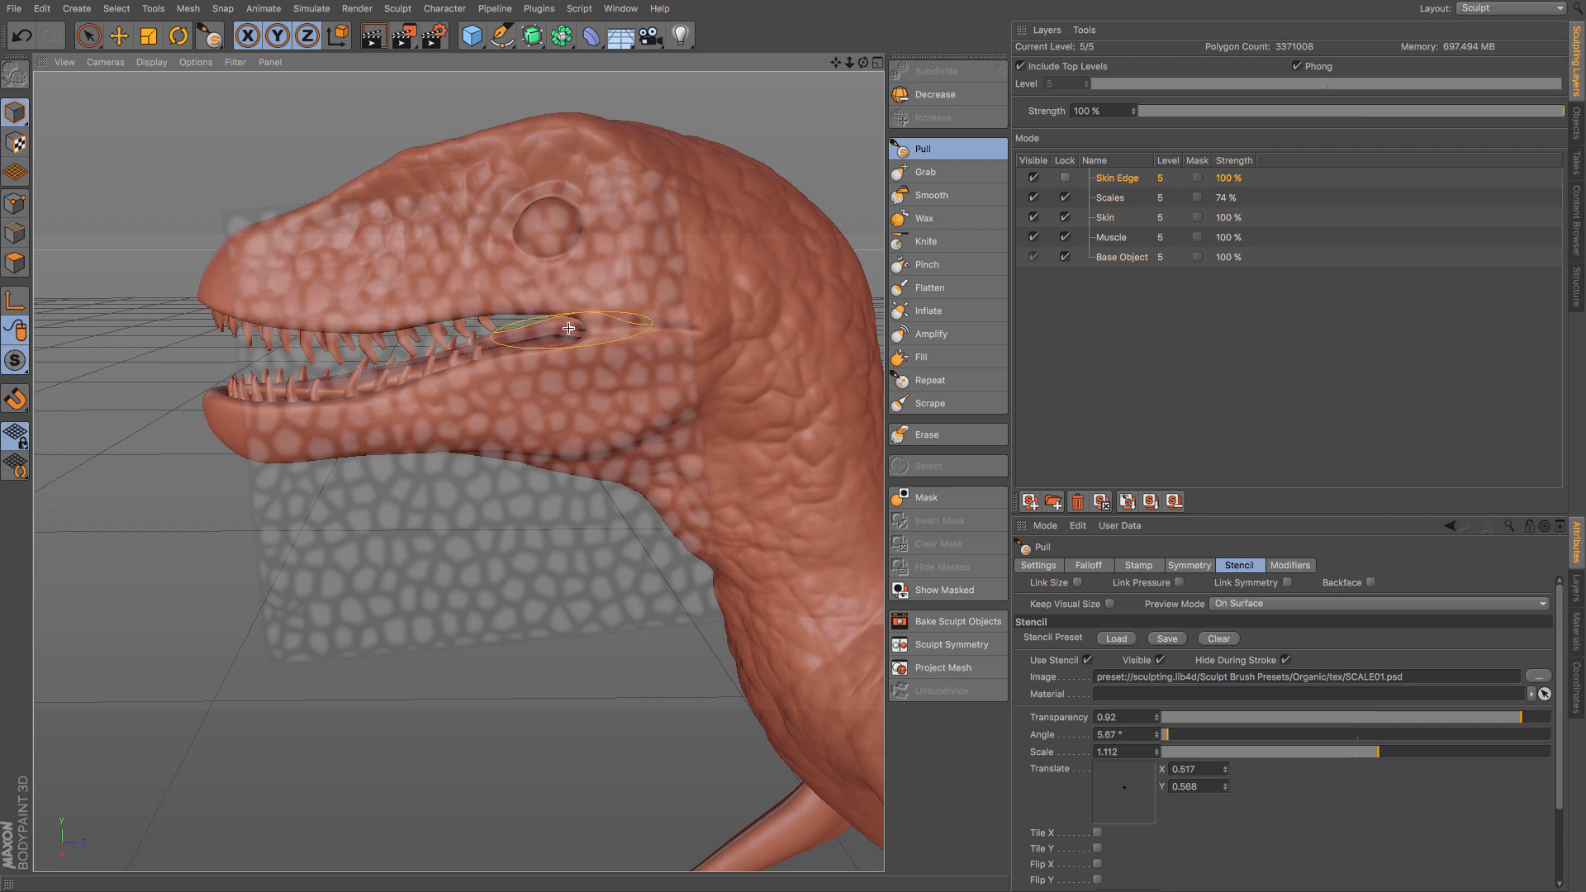
pyautogui.moveTo(393, 323)
pyautogui.mouseDown(button='middle')
pyautogui.moveTo(310, 323)
pyautogui.moveTo(407, 323)
pyautogui.mouseUp(button='middle')
pyautogui.moveTo(392, 310)
pyautogui.mouseDown()
pyautogui.moveTo(528, 308)
pyautogui.moveTo(509, 302)
pyautogui.mouseUp()
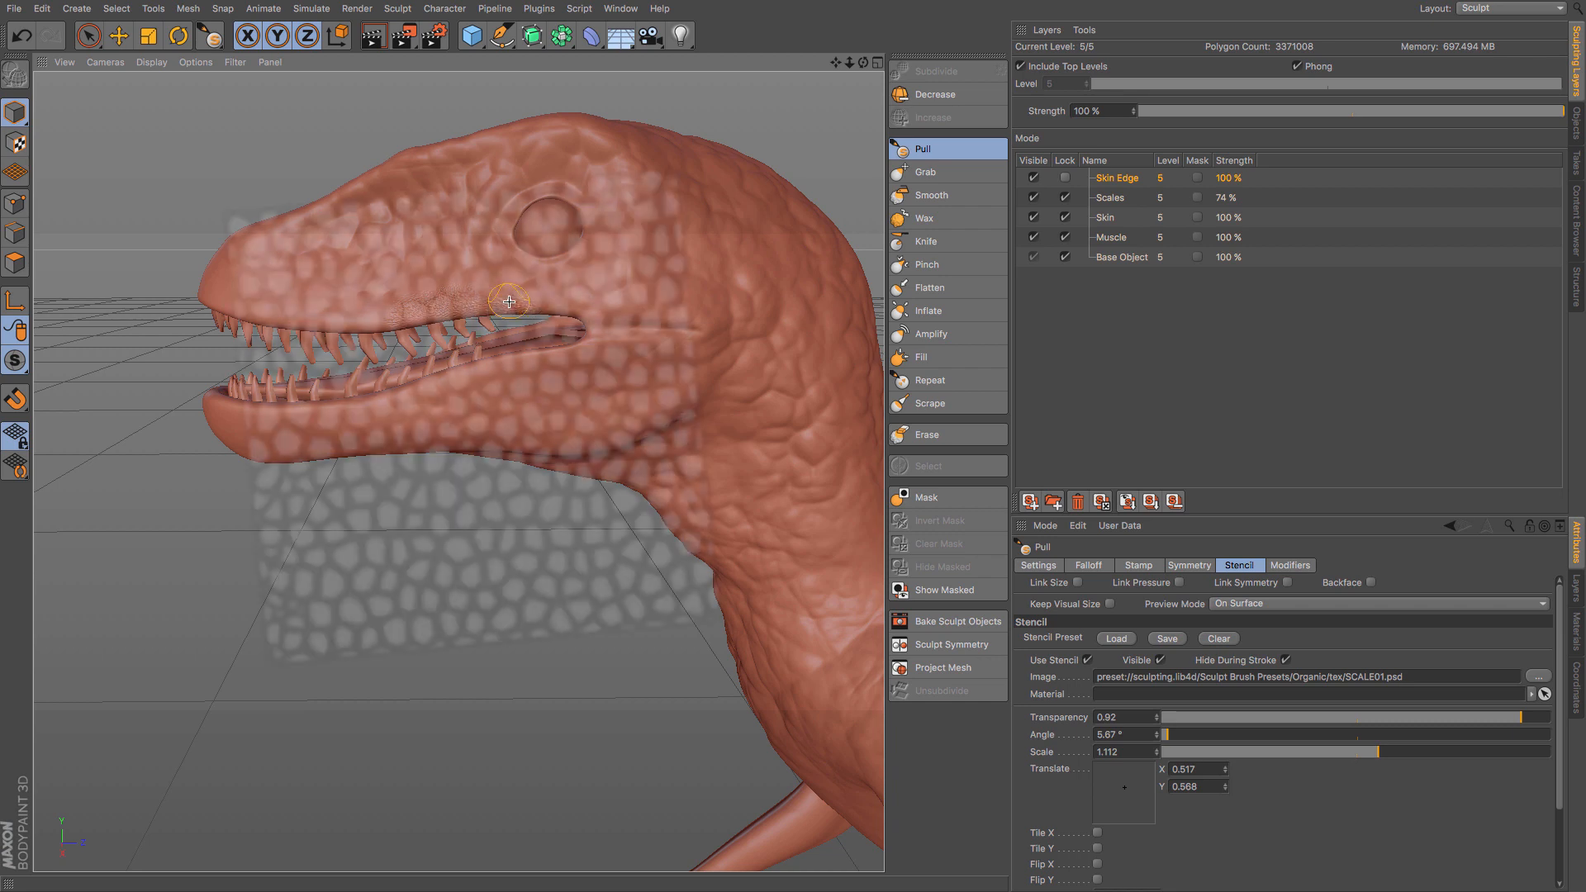
pyautogui.hotkey('ctrl', 'z')
# - Turn off the Pull brush's stamp and pull scales through the SCALE01.psd stencil along the rear of the upper lip
pyautogui.click(1038, 567)
pyautogui.click(1082, 569)
pyautogui.click(1132, 572)
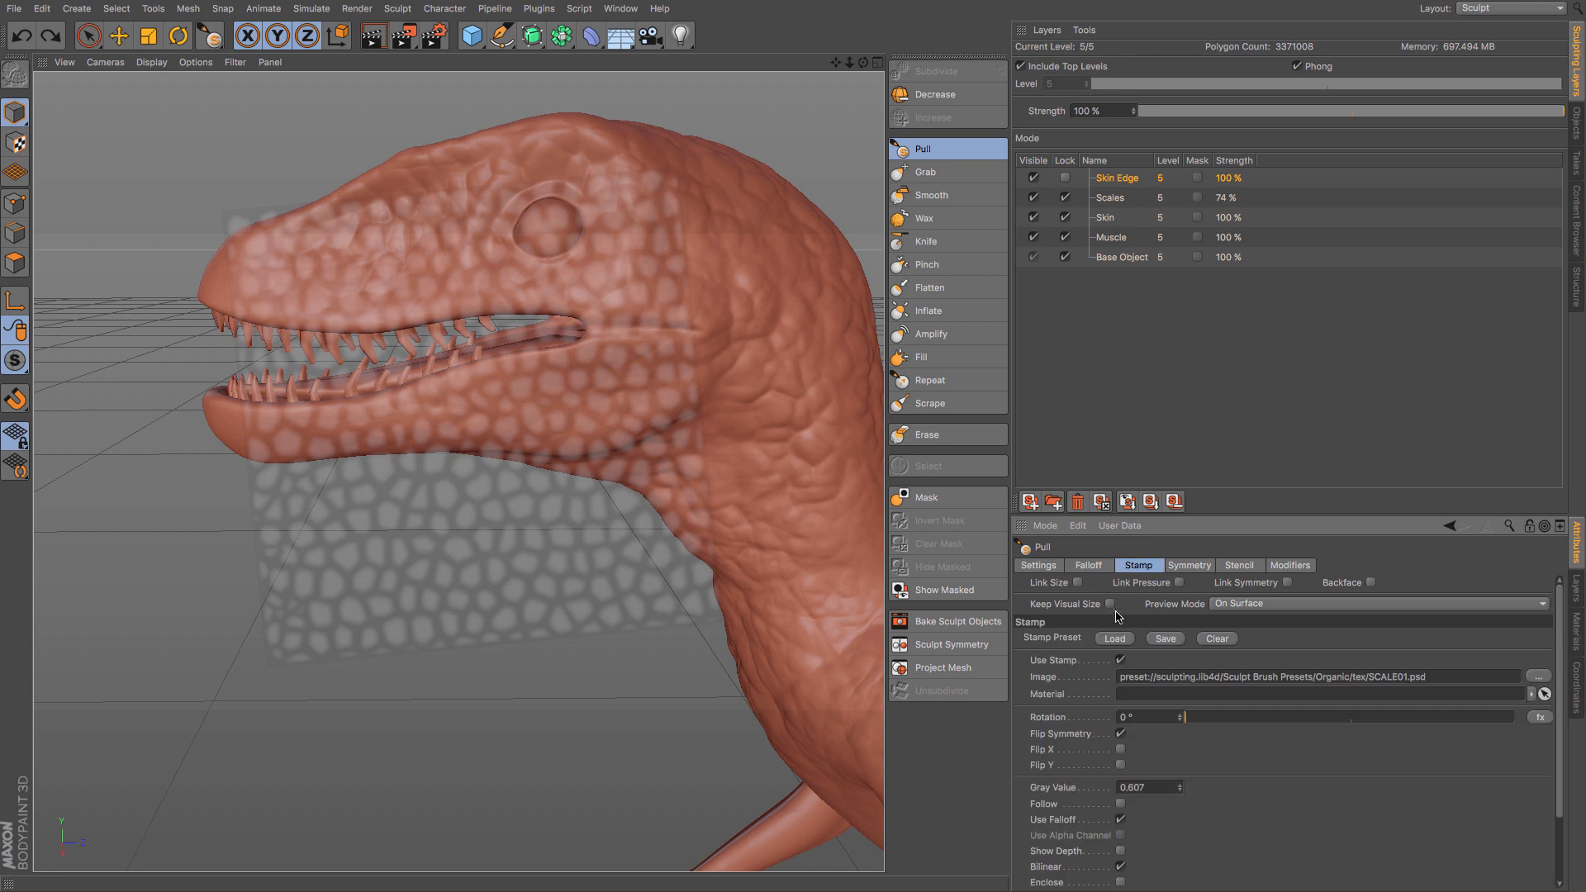
pyautogui.click(1121, 661)
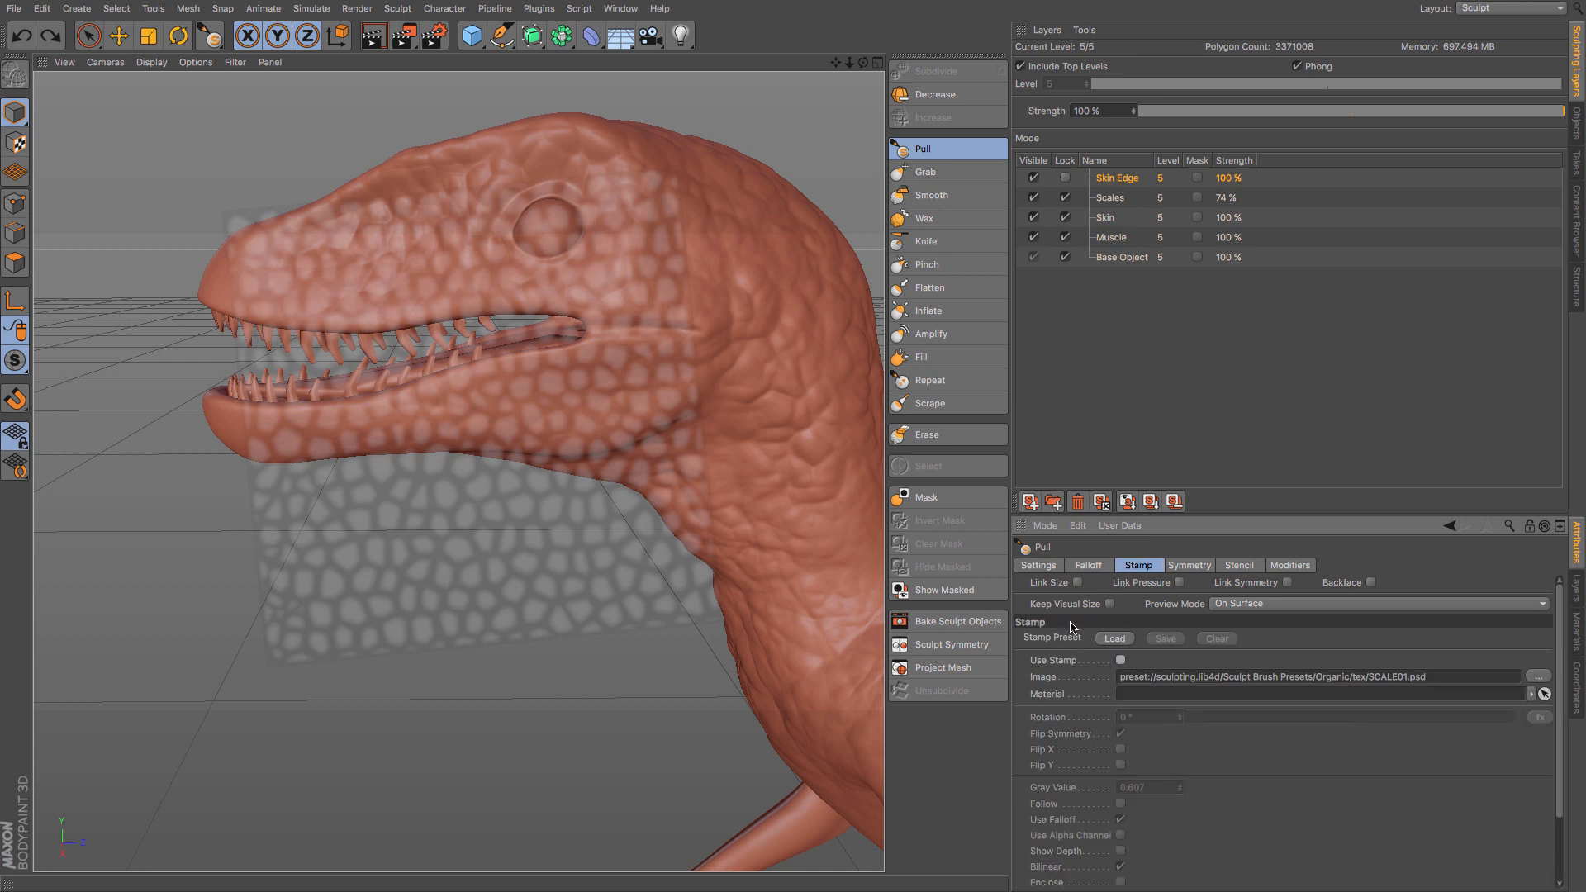
pyautogui.click(1220, 566)
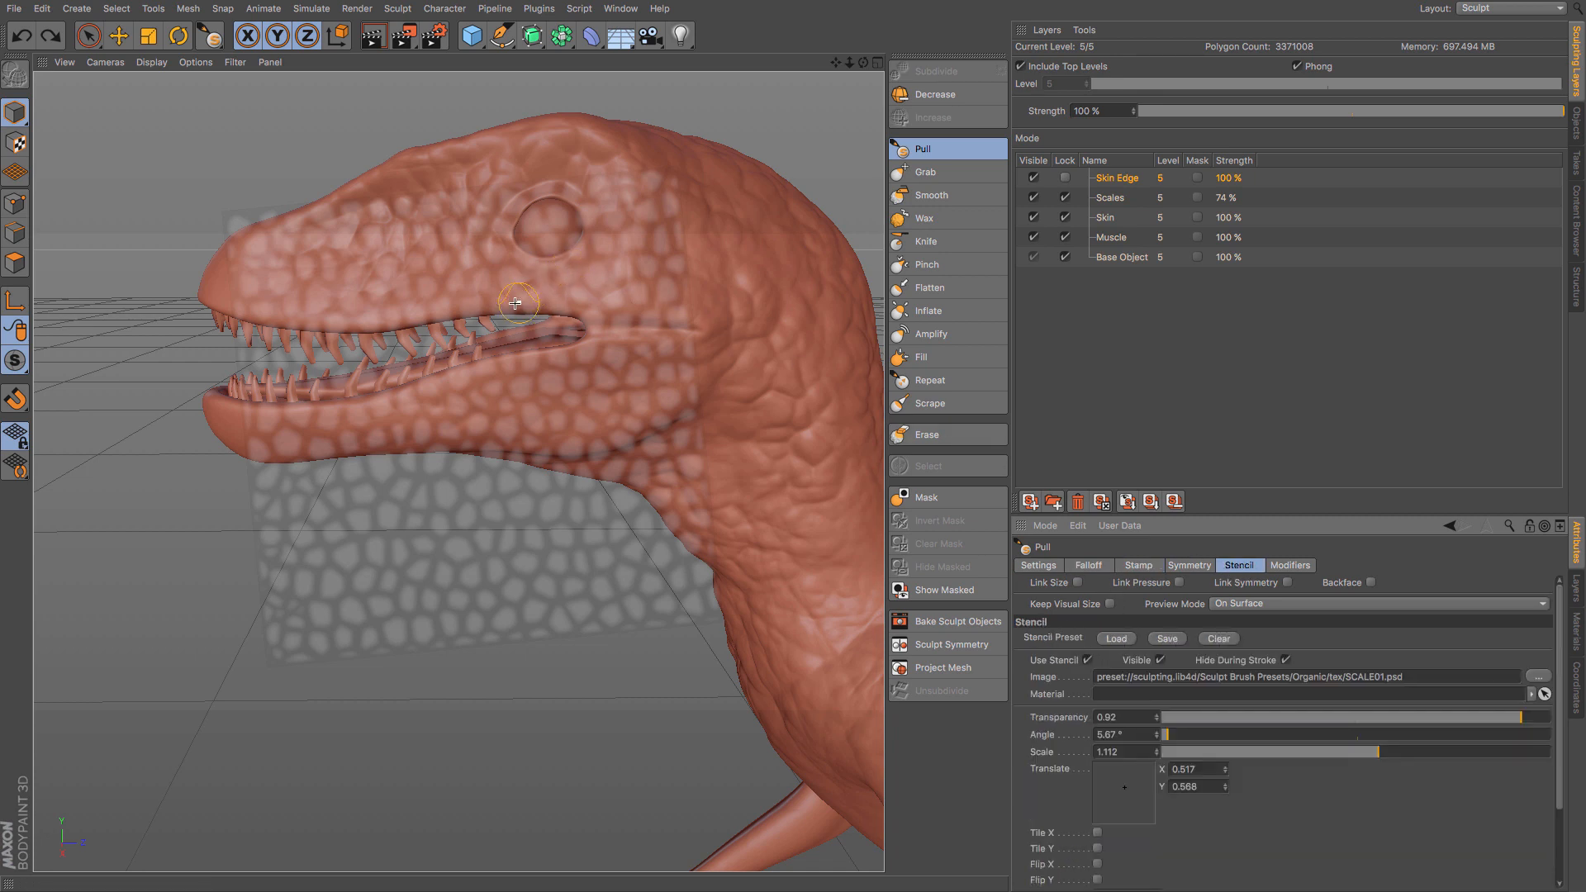
pyautogui.moveTo(518, 307)
pyautogui.mouseDown()
pyautogui.moveTo(360, 320)
pyautogui.moveTo(555, 302)
pyautogui.mouseUp()
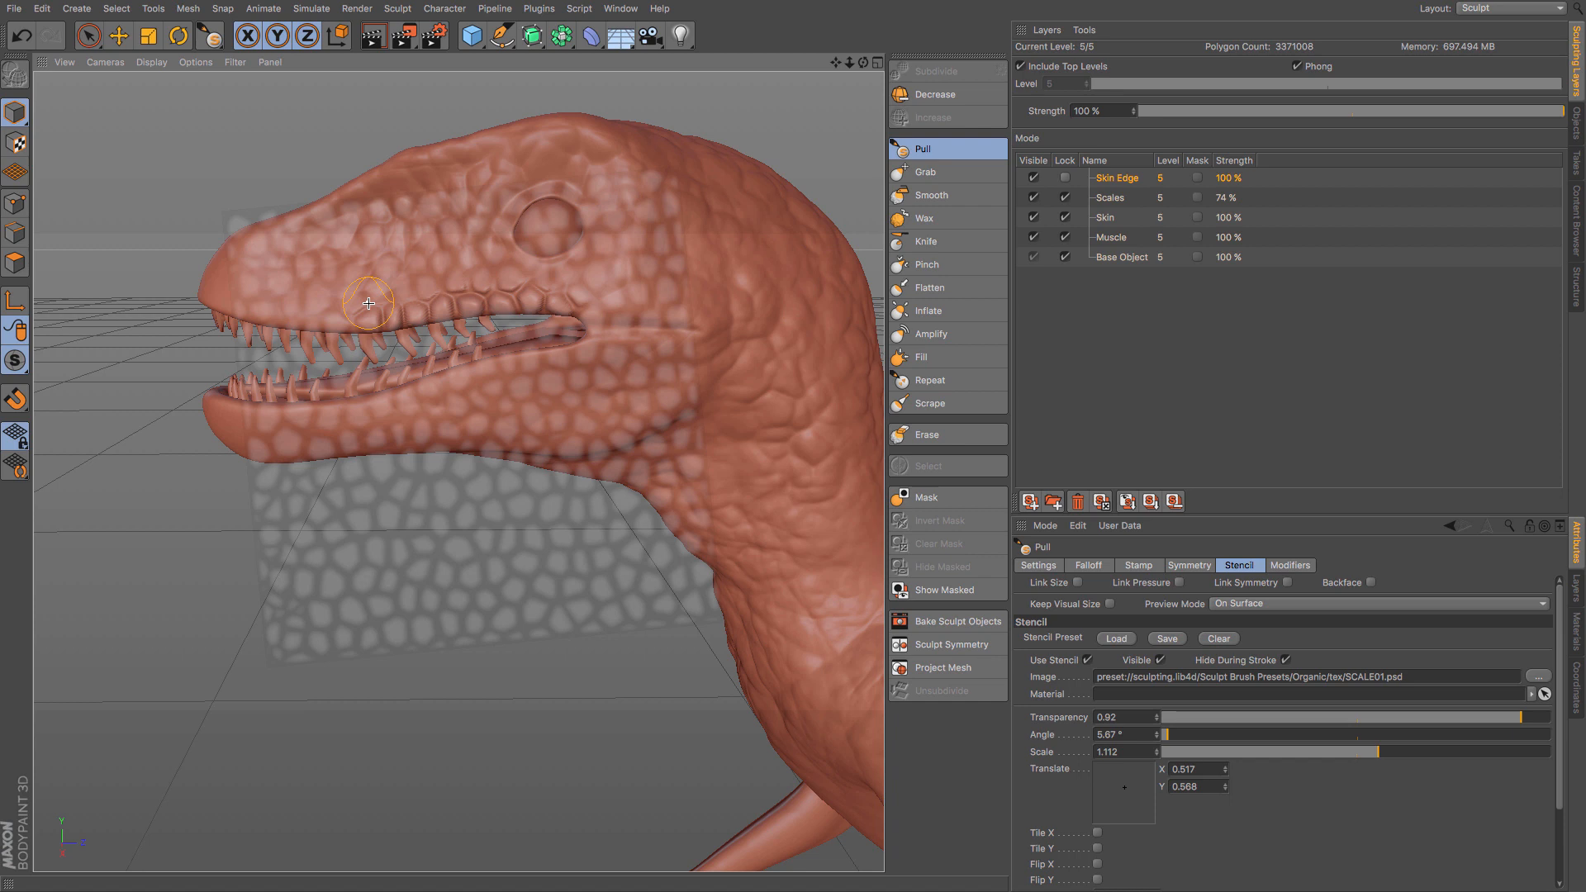
pyautogui.moveTo(389, 317); pyautogui.dragTo(359, 318)
# - Refit the stencil over the snout at angle 349.08°, scale 1.332, X 0.305 and Y 0.584, and pull scales along the upper lip's front
pyautogui.scroll(2, 363, 319)
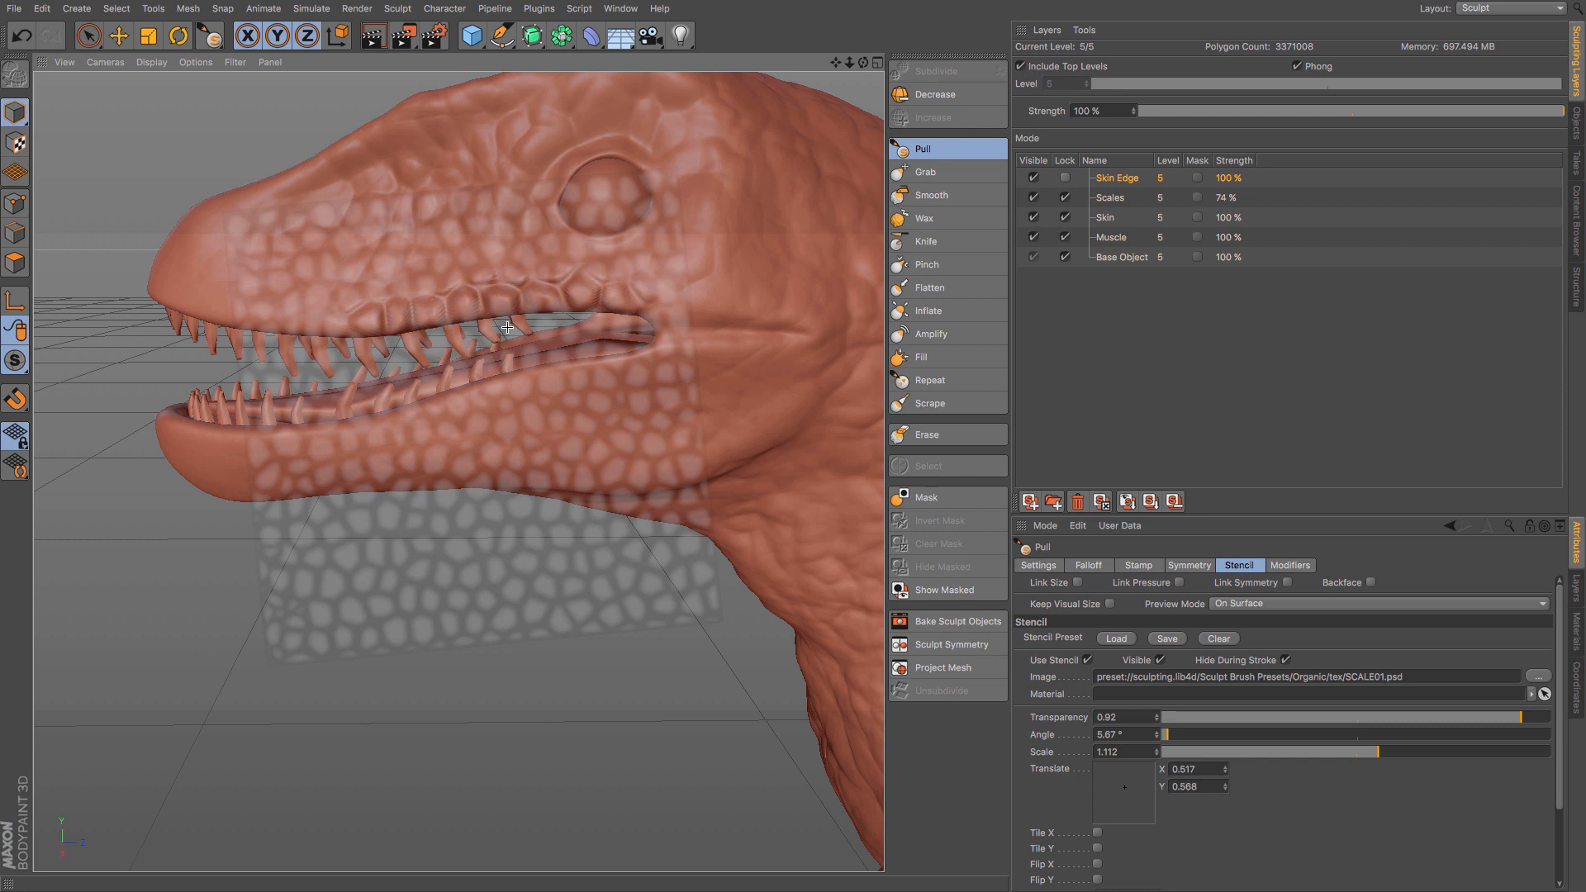
pyautogui.moveTo(502, 383); pyautogui.dragTo(252, 359)
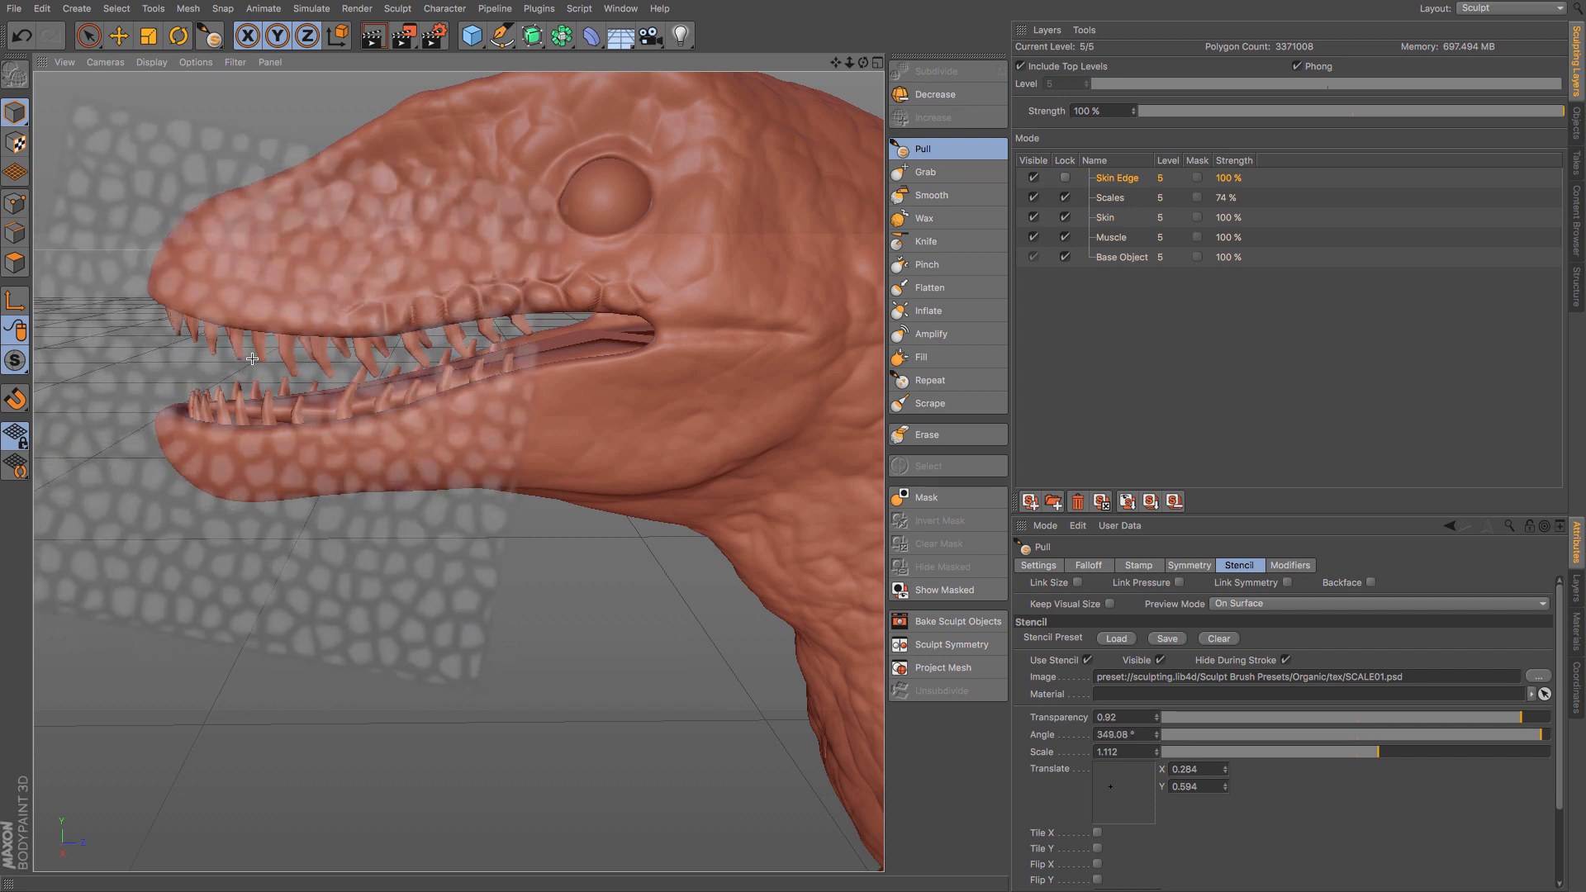
pyautogui.moveTo(252, 358); pyautogui.dragTo(261, 358)
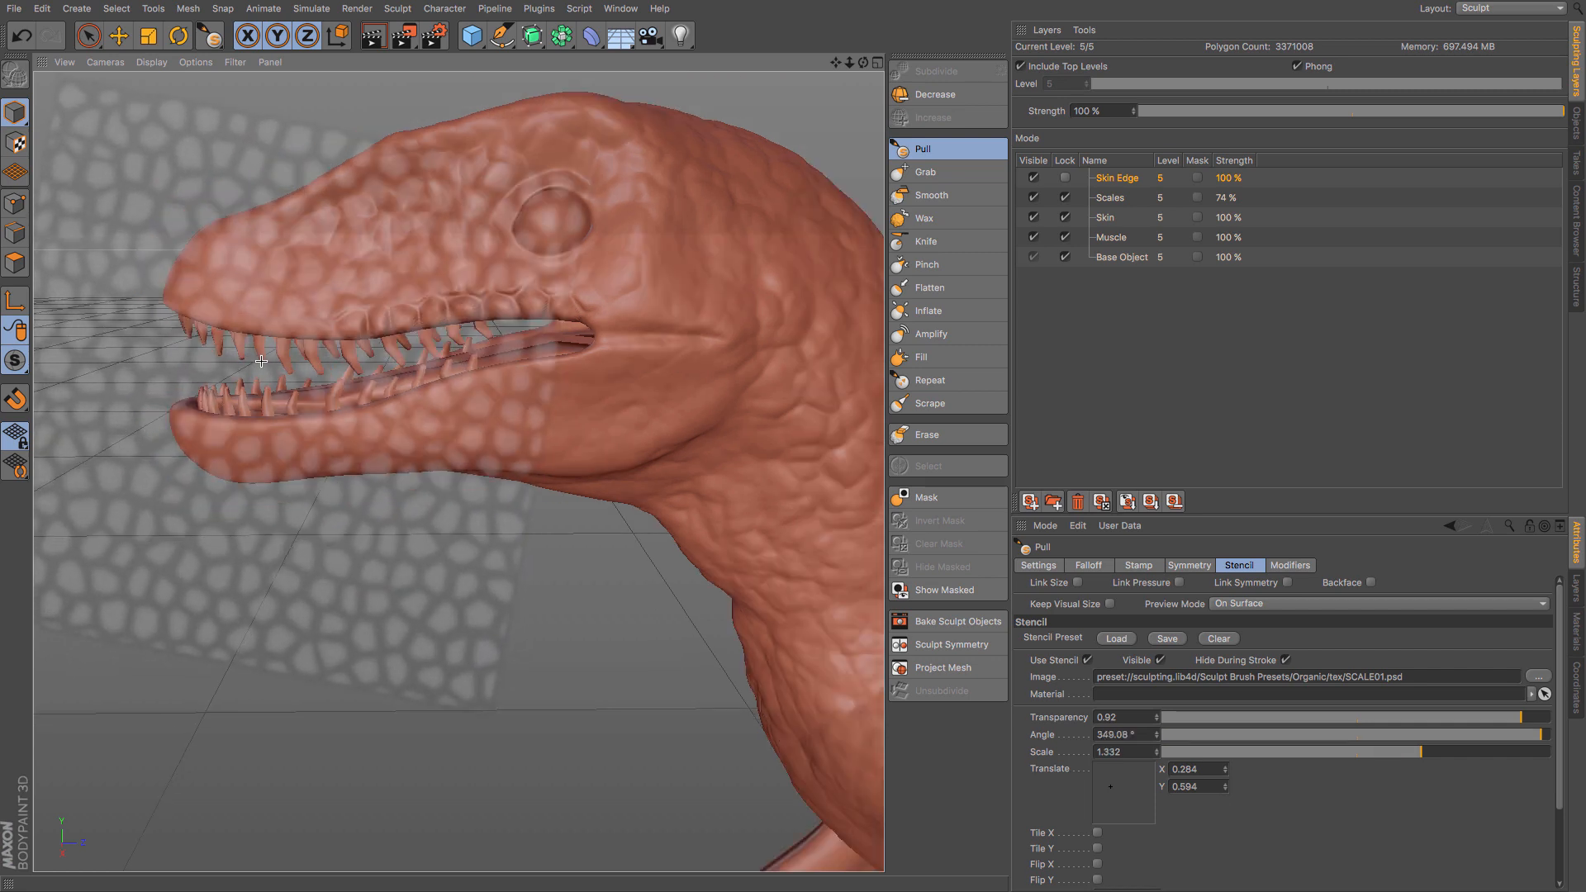
pyautogui.scroll(2, 261, 361)
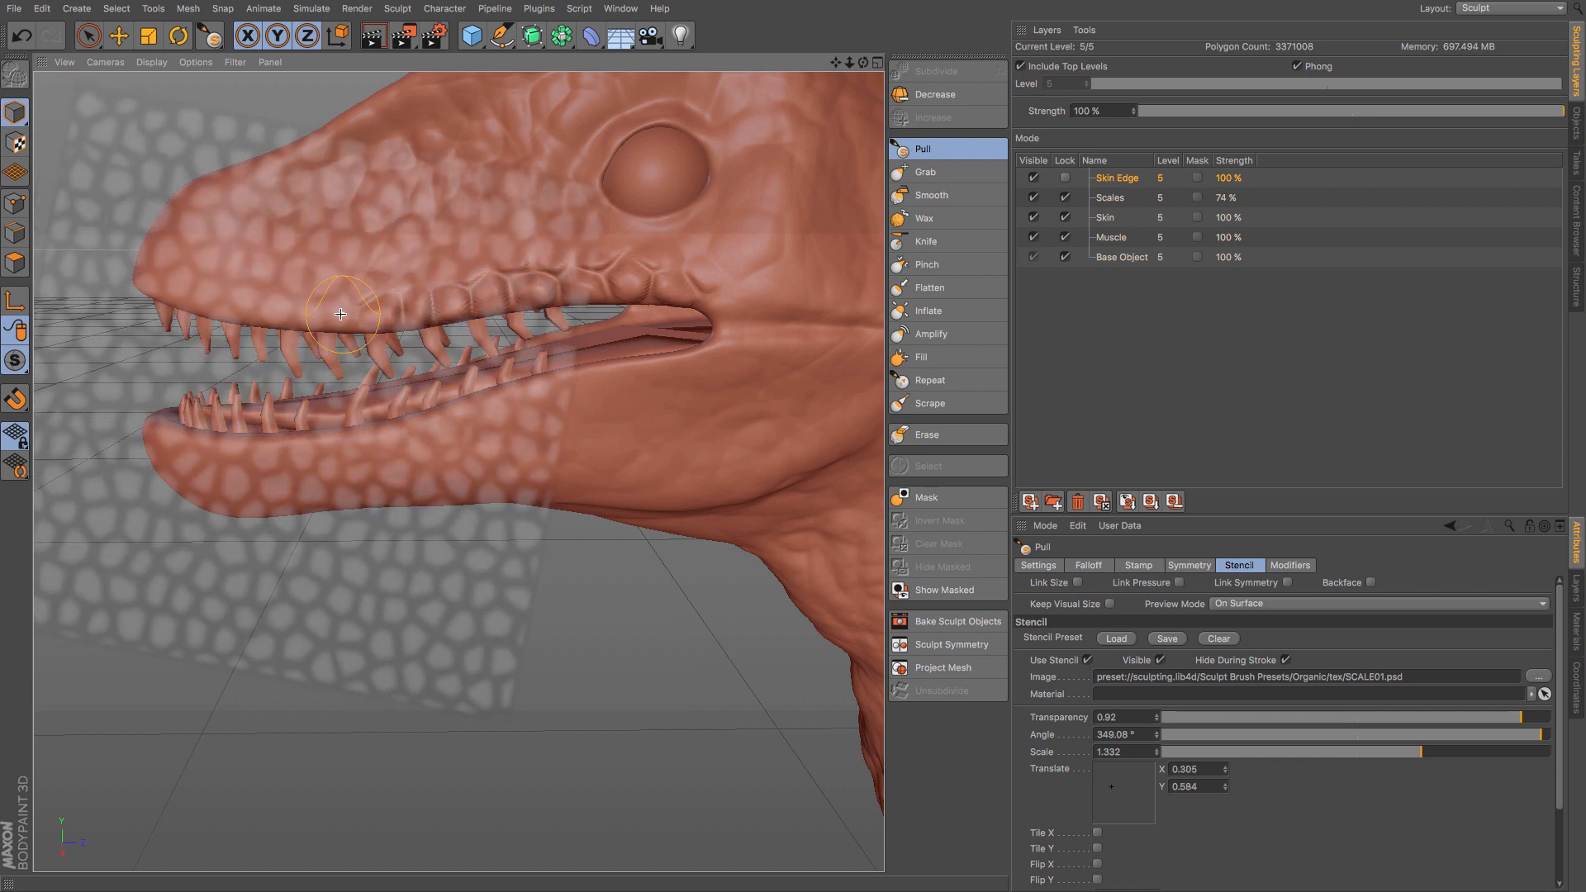
pyautogui.moveTo(339, 316); pyautogui.dragTo(232, 301)
pyautogui.press('t')
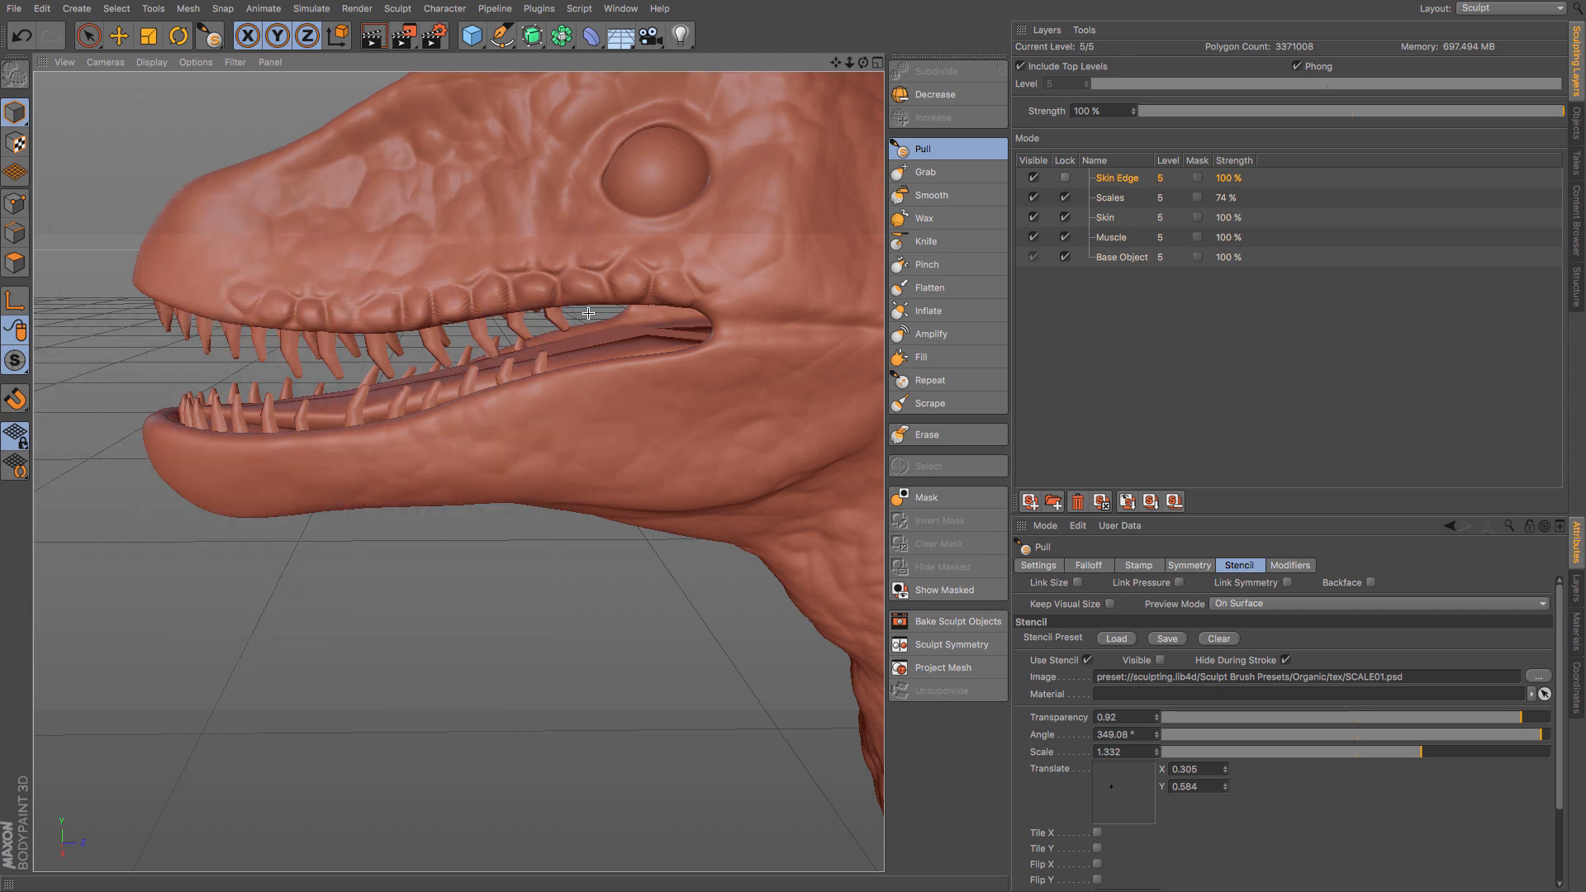
# - Soften the new row of scales along the upper lip with a reduced-size Smooth brush
pyautogui.click(930, 195)
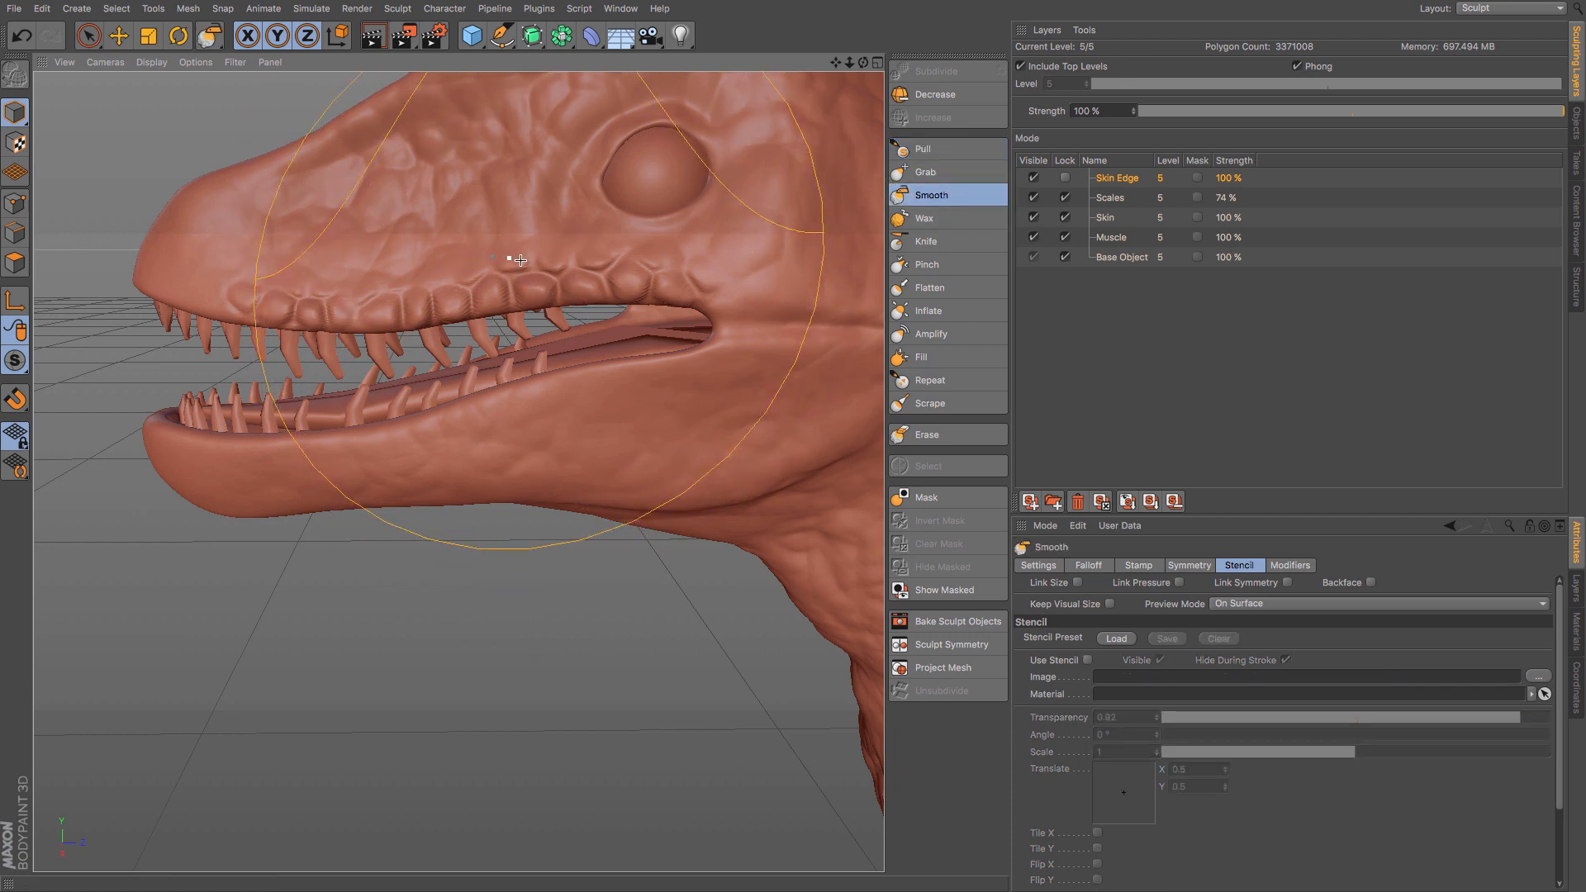
pyautogui.moveTo(592, 278); pyautogui.dragTo(611, 280)
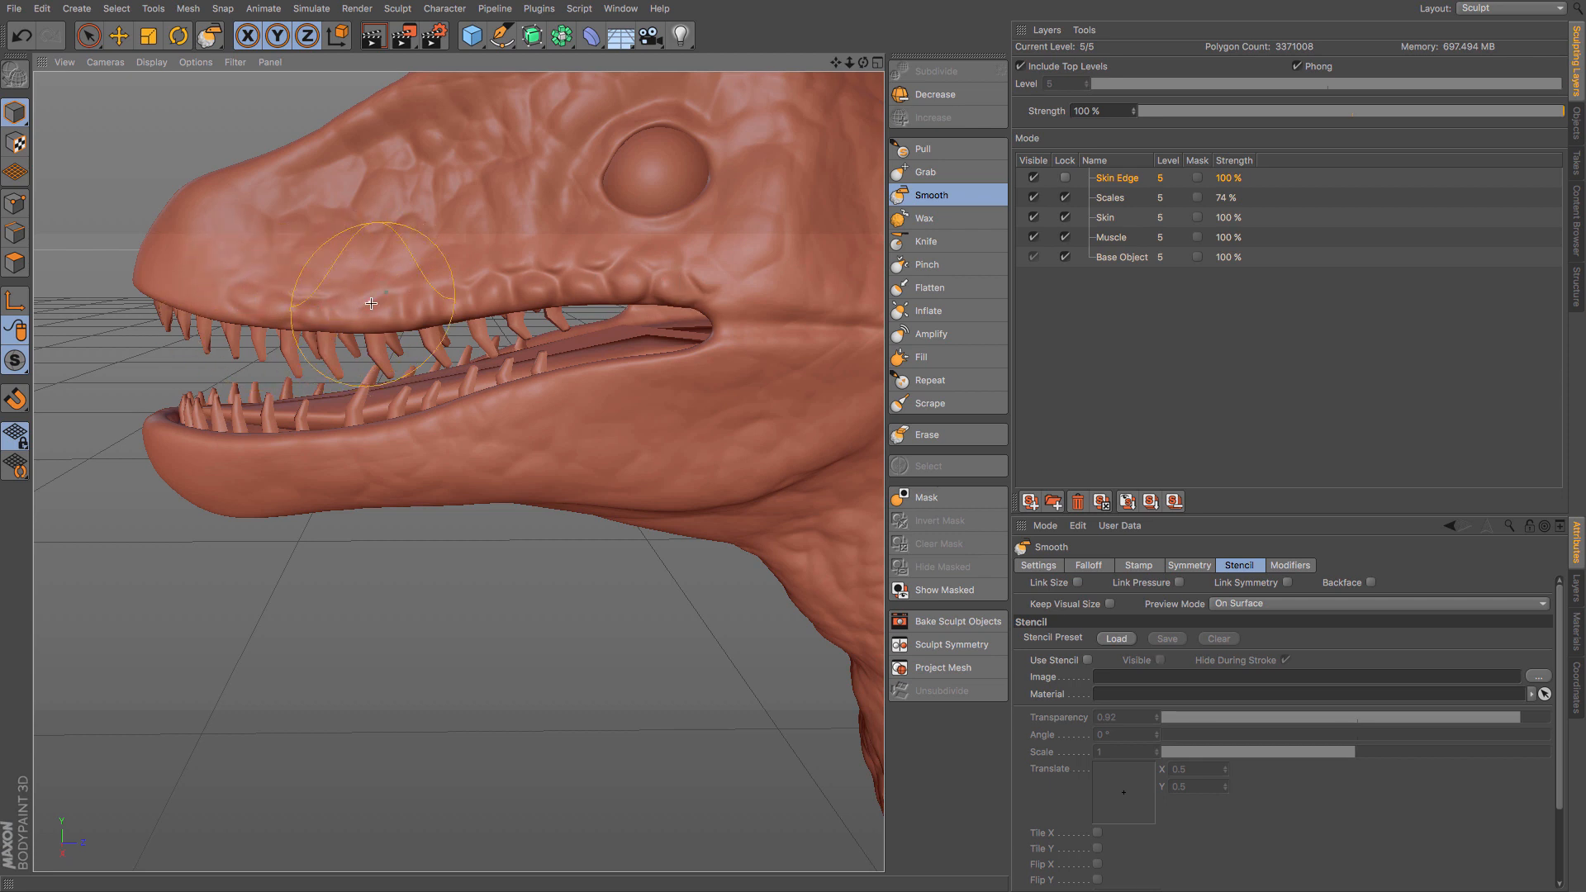
pyautogui.scroll(-5, 425, 347)
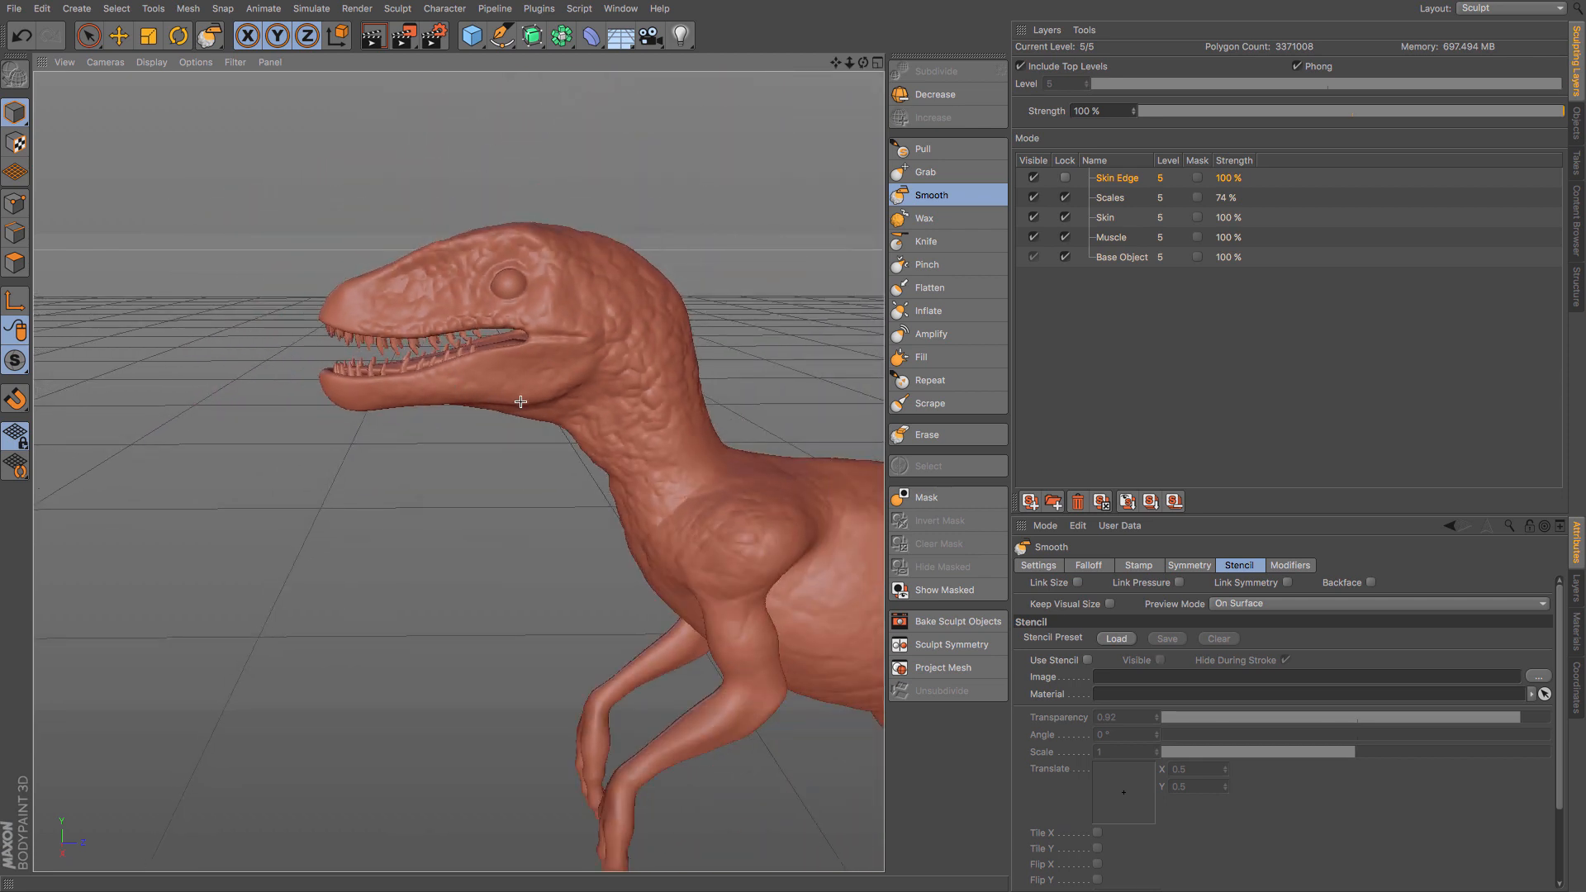
pyautogui.moveTo(537, 404)
pyautogui.keyDown('alt'); pyautogui.mouseDown()
pyautogui.moveTo(909, 385)
pyautogui.moveTo(704, 425)
pyautogui.moveTo(627, 416)
pyautogui.mouseUp(); pyautogui.keyUp('alt')
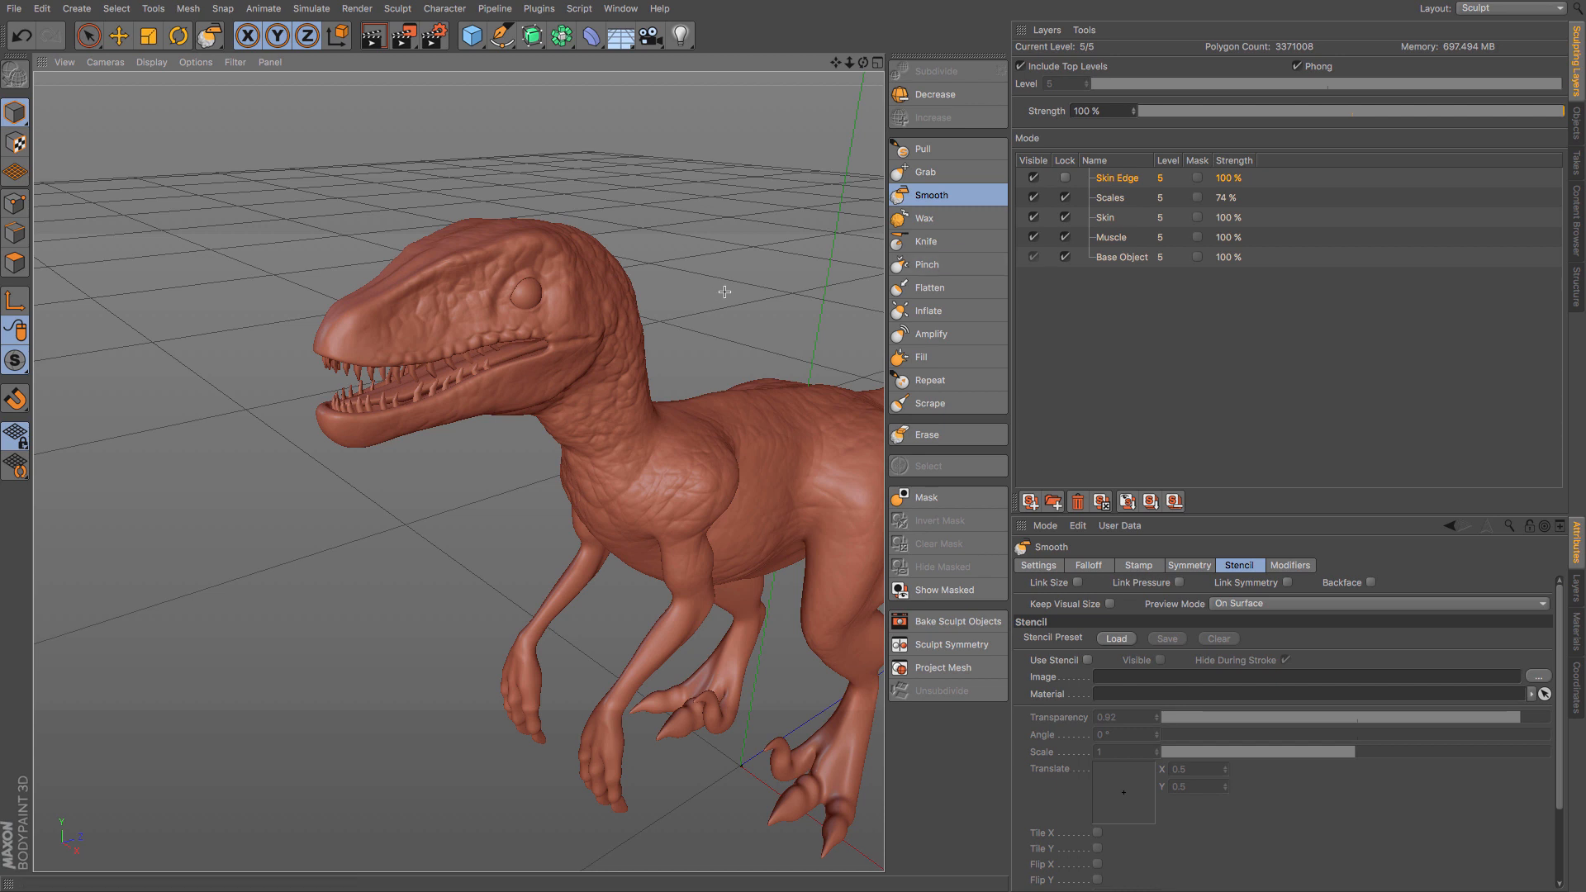
pyautogui.scroll(2, 724, 291)
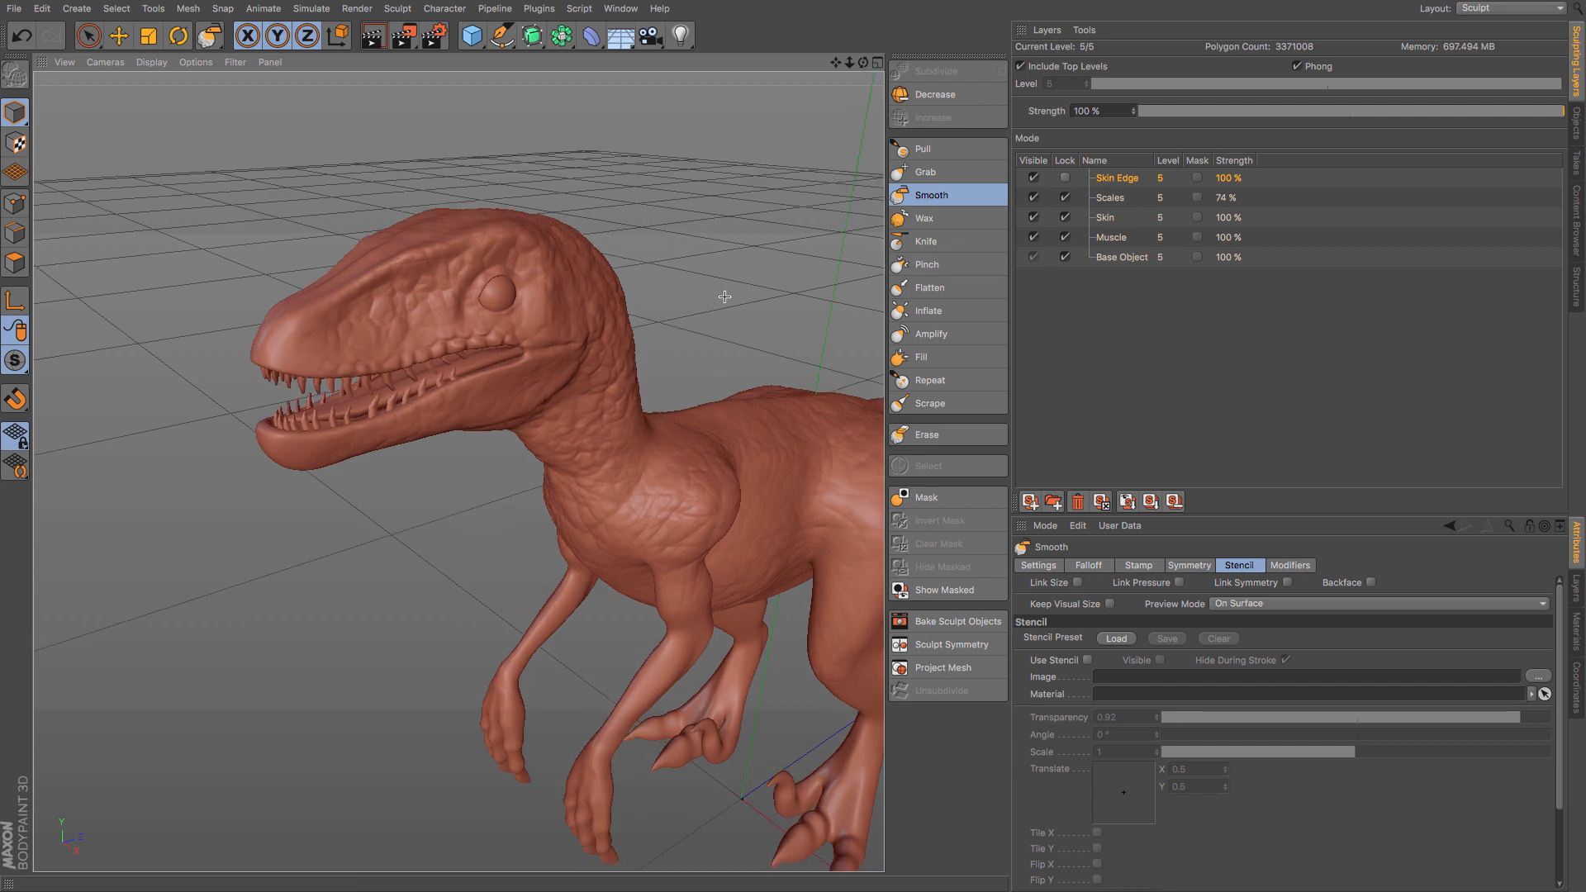
pyautogui.scroll(1, 715, 334)
pyautogui.scroll(1, 706, 331)
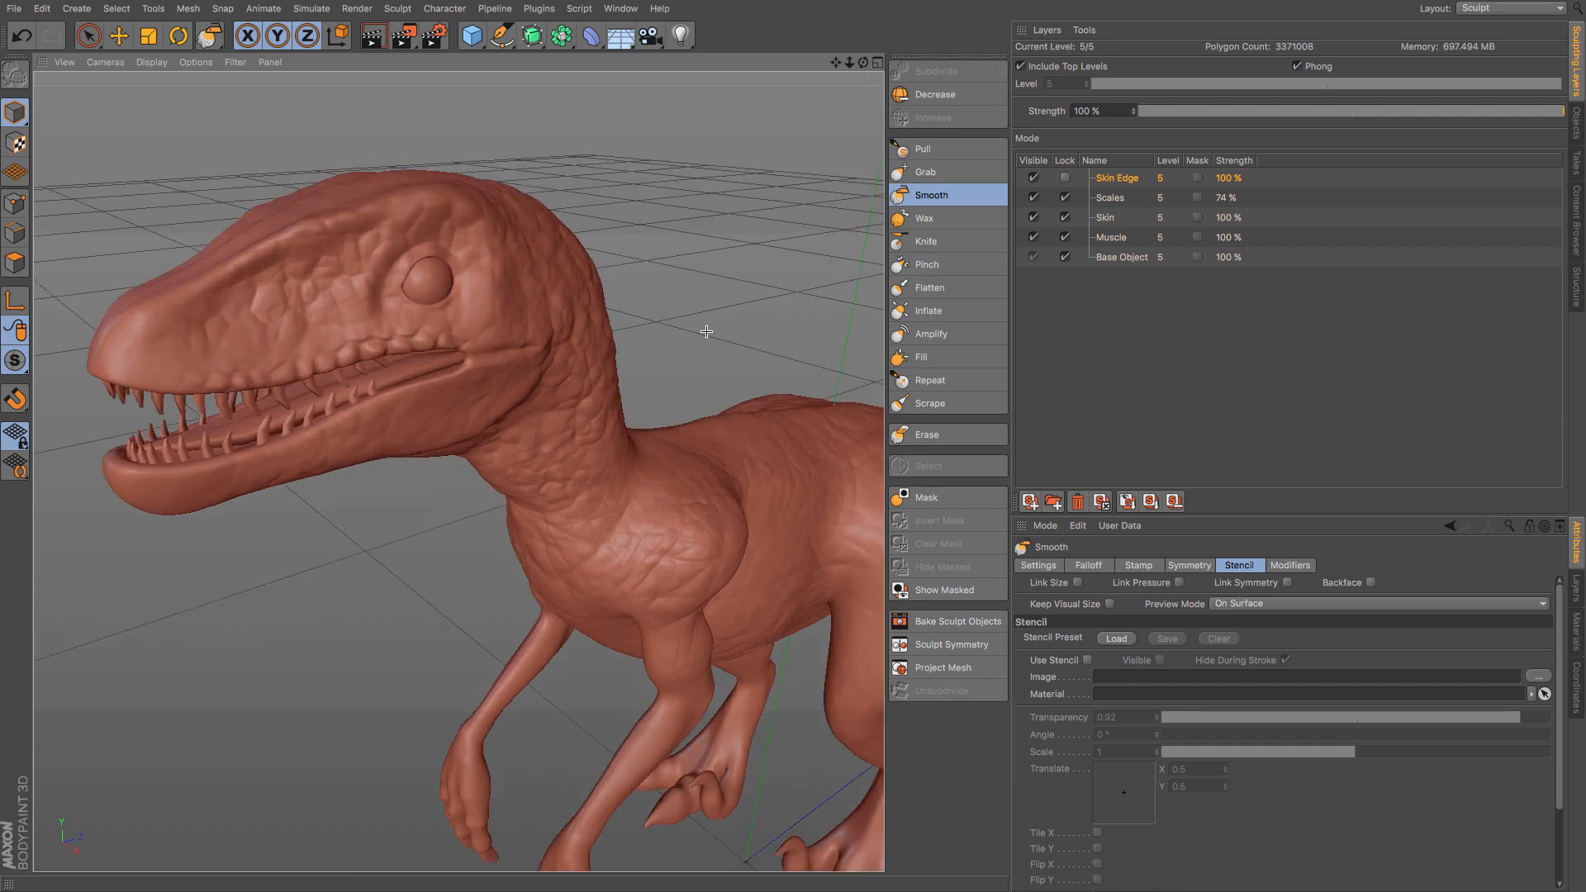
# - Switch to the open document Raptor 04.c4d and show its Claws layer to examine the feet
pyautogui.click(620, 8)
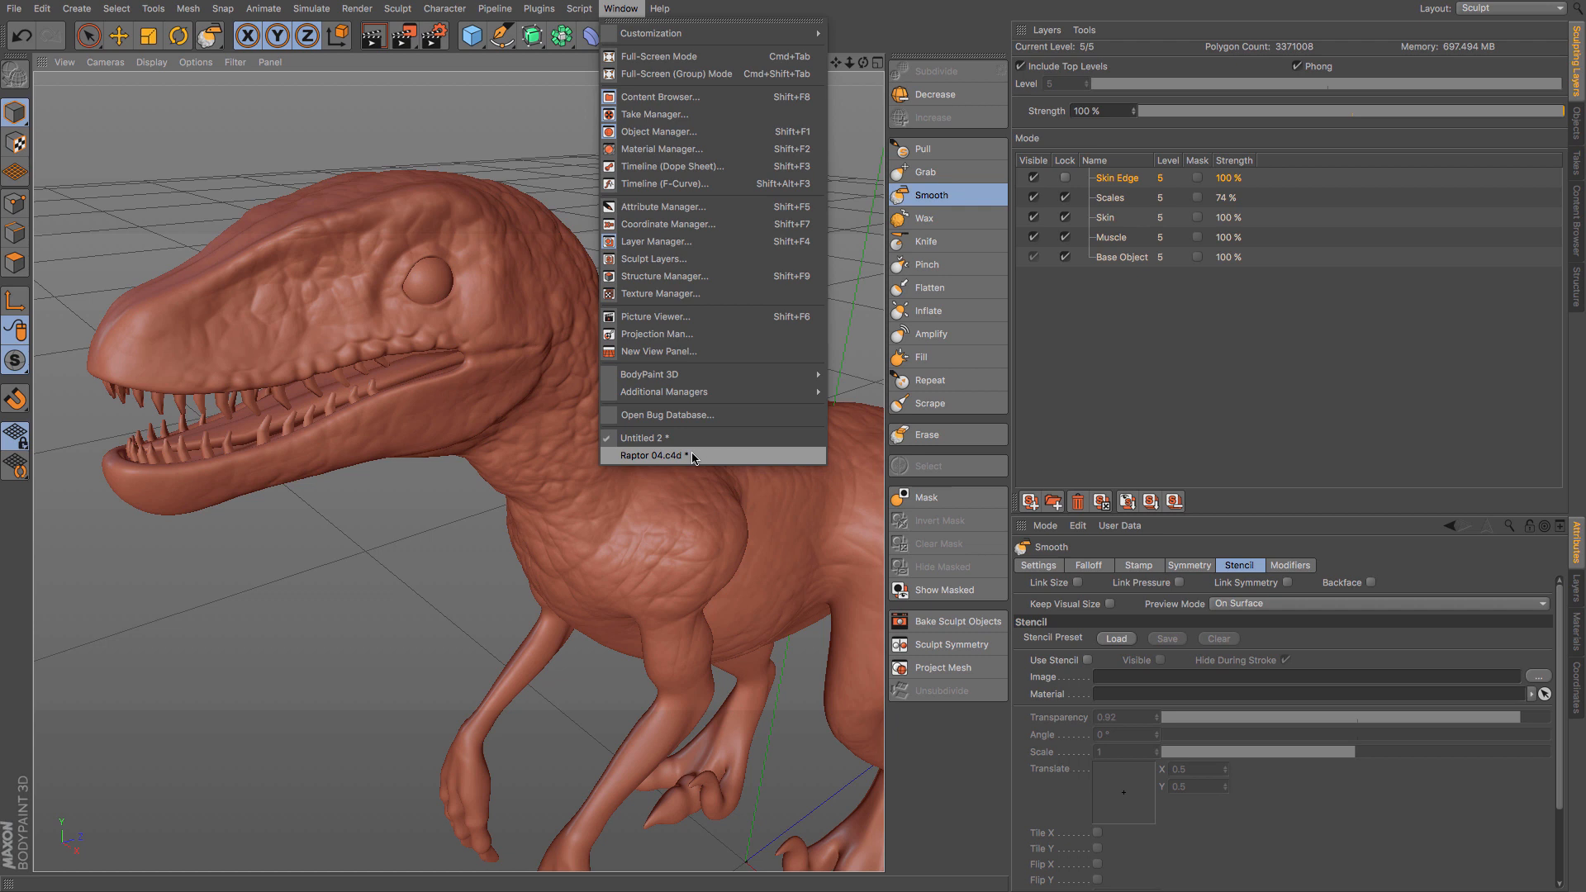
pyautogui.click(653, 455)
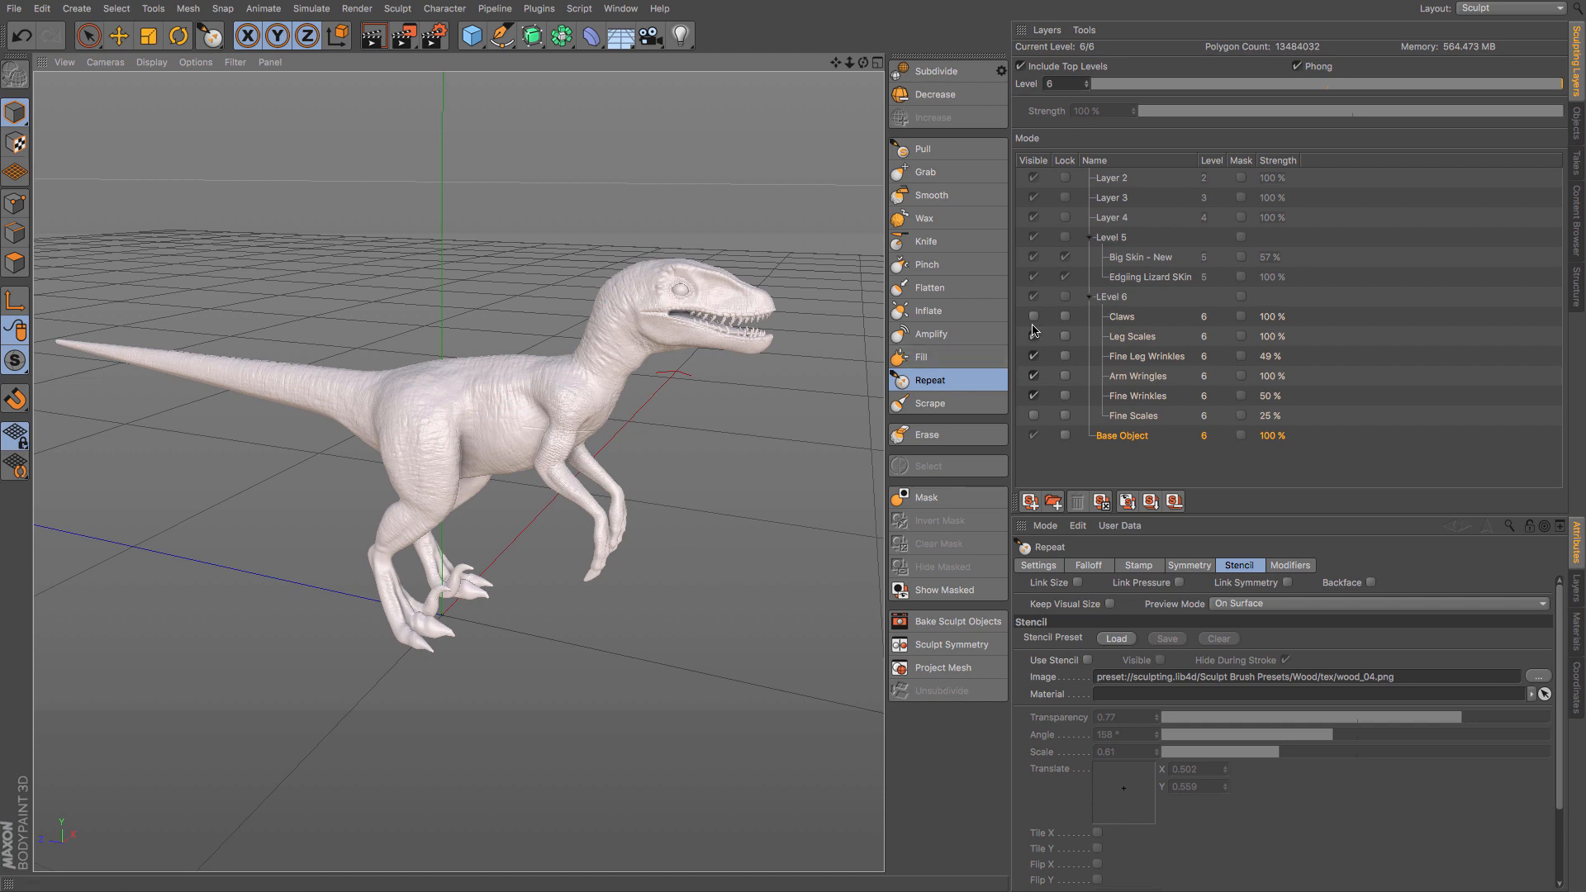
pyautogui.scroll(3, 430, 654)
pyautogui.scroll(5, 430, 654)
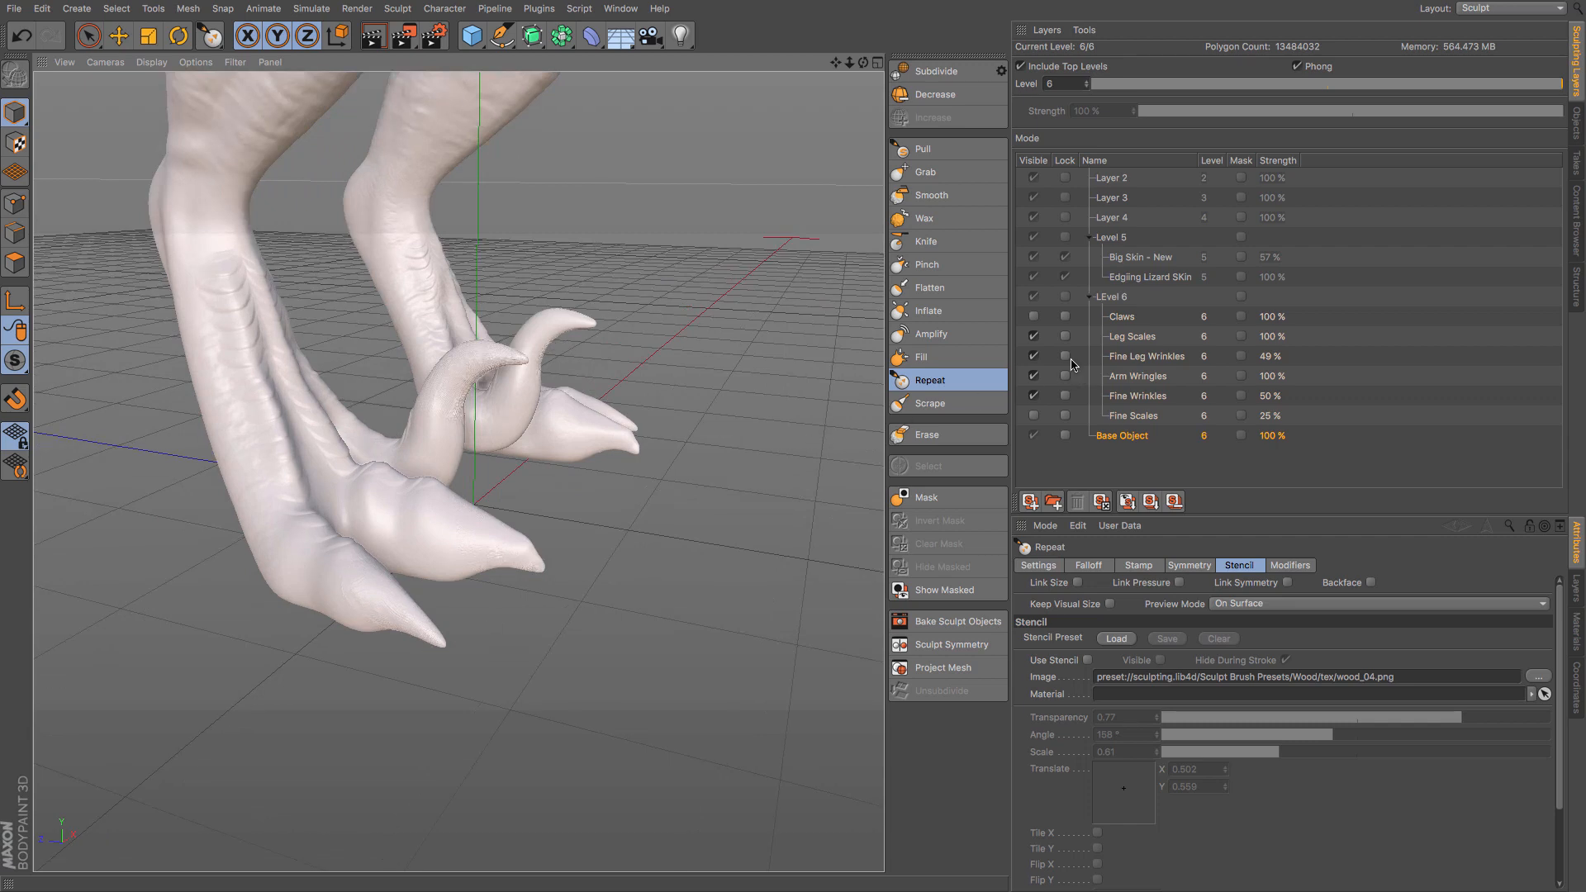
pyautogui.click(1033, 317)
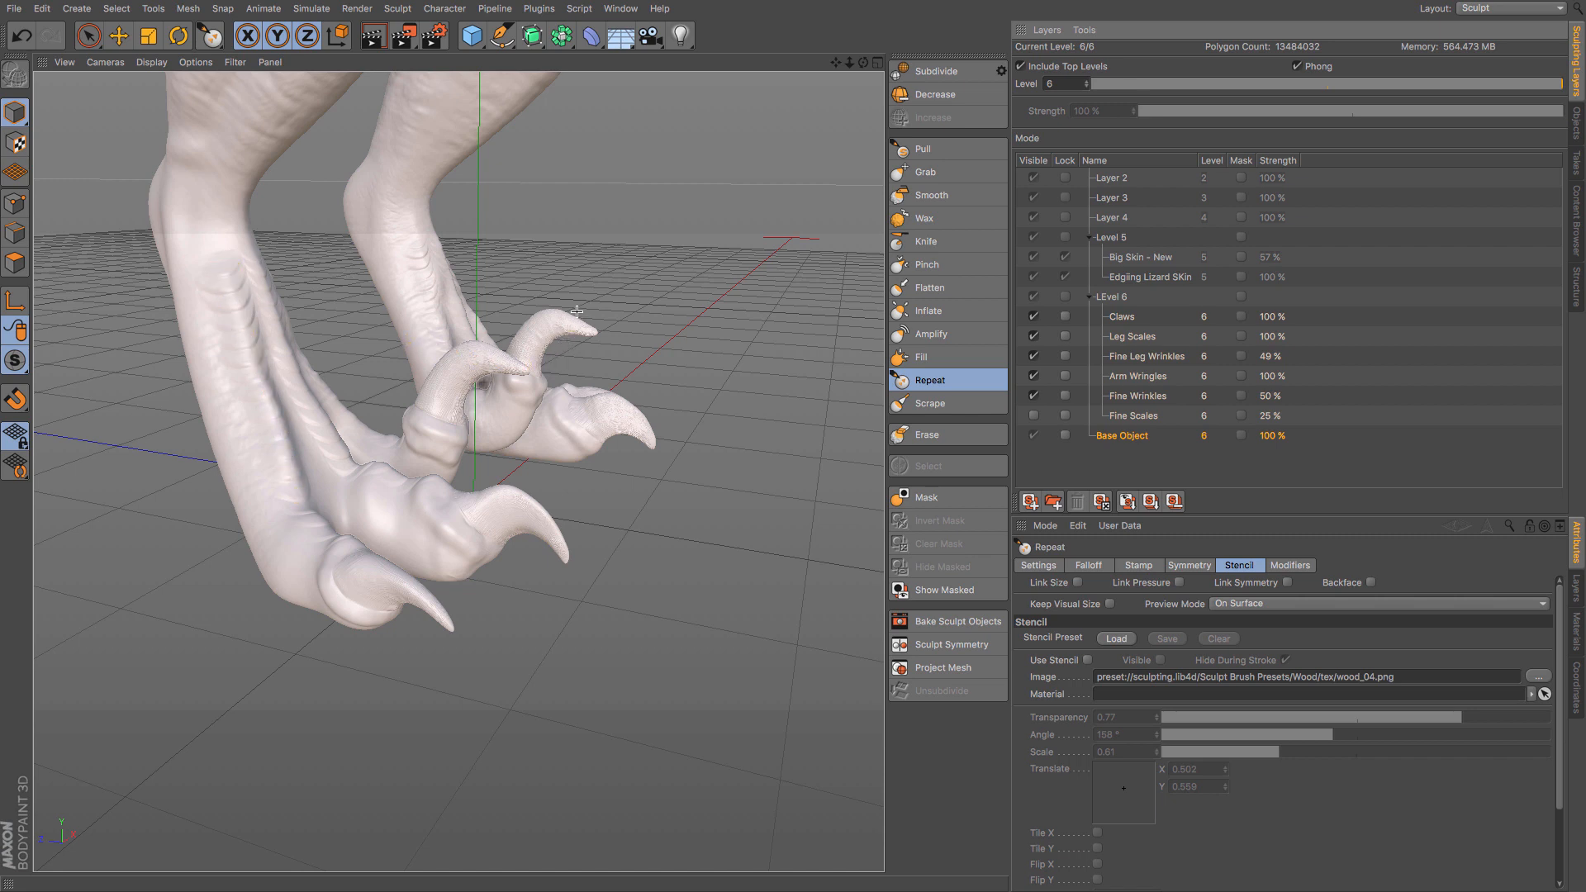
pyautogui.scroll(-6, 623, 312)
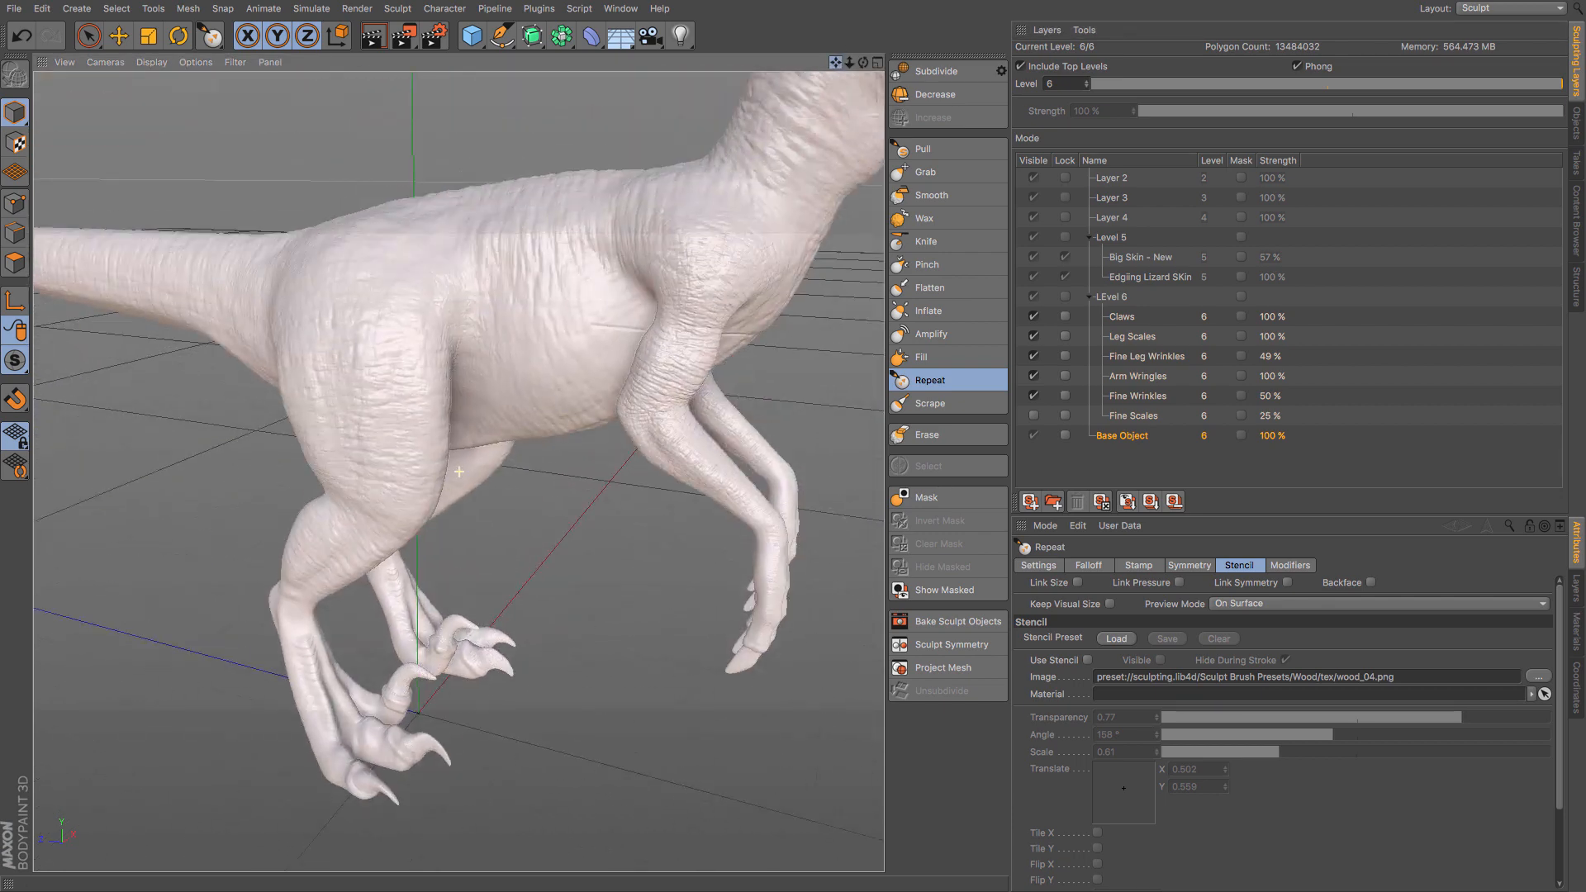
# - Hide the Claws, Leg Scales, Fine Leg Wrinkles and Arm Wringles layers and examine the Fine Wrinkles detail from both sides of the body
pyautogui.moveTo(836, 62); pyautogui.dragTo(805, 88)
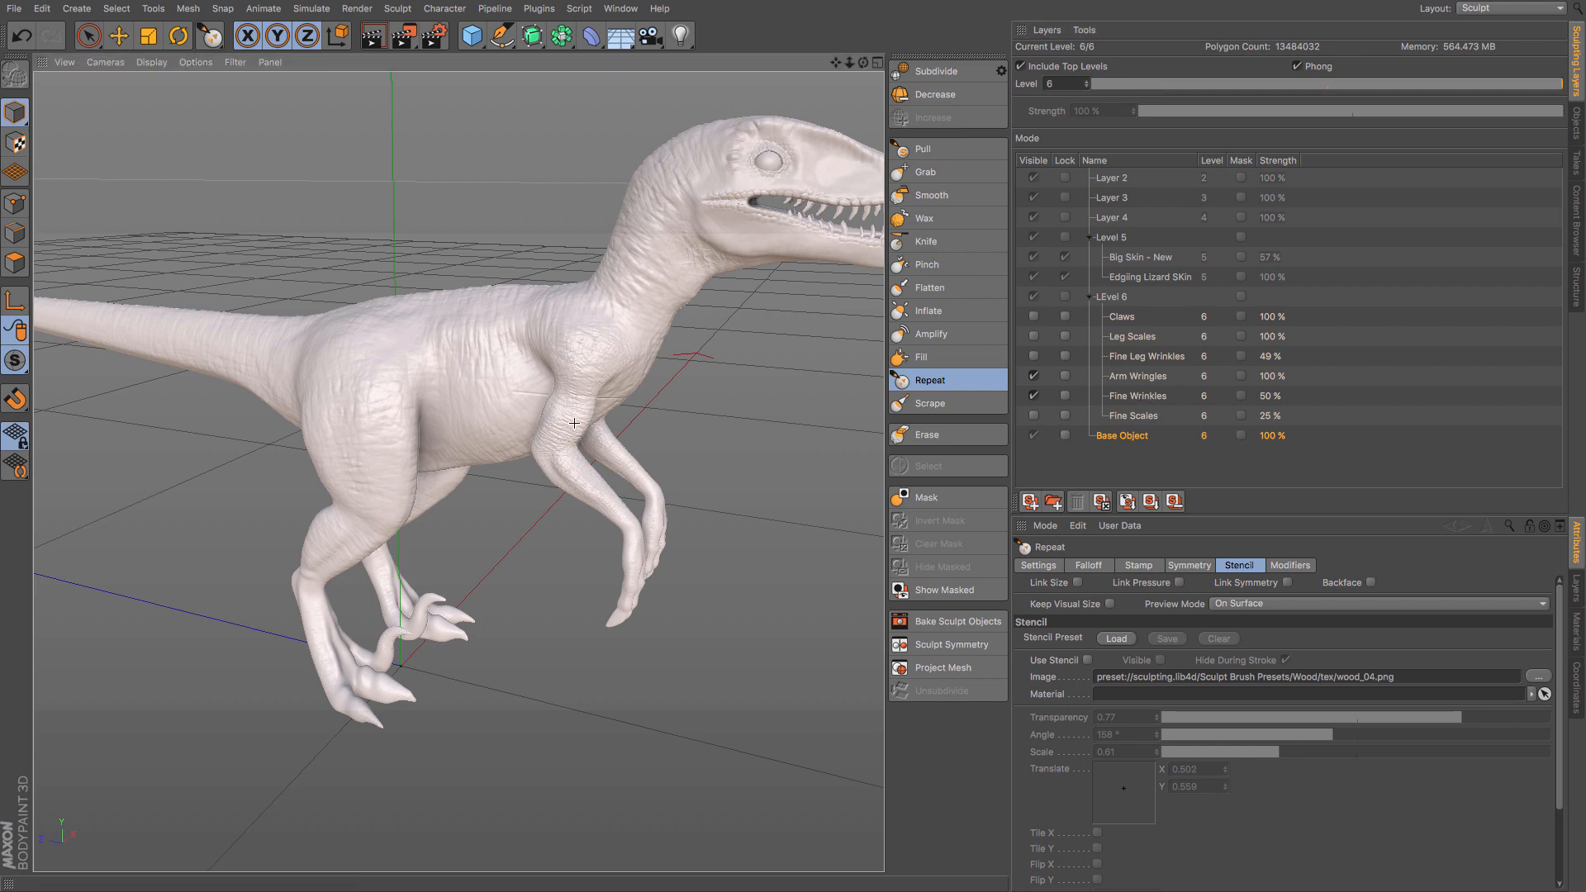
pyautogui.scroll(5, 574, 422)
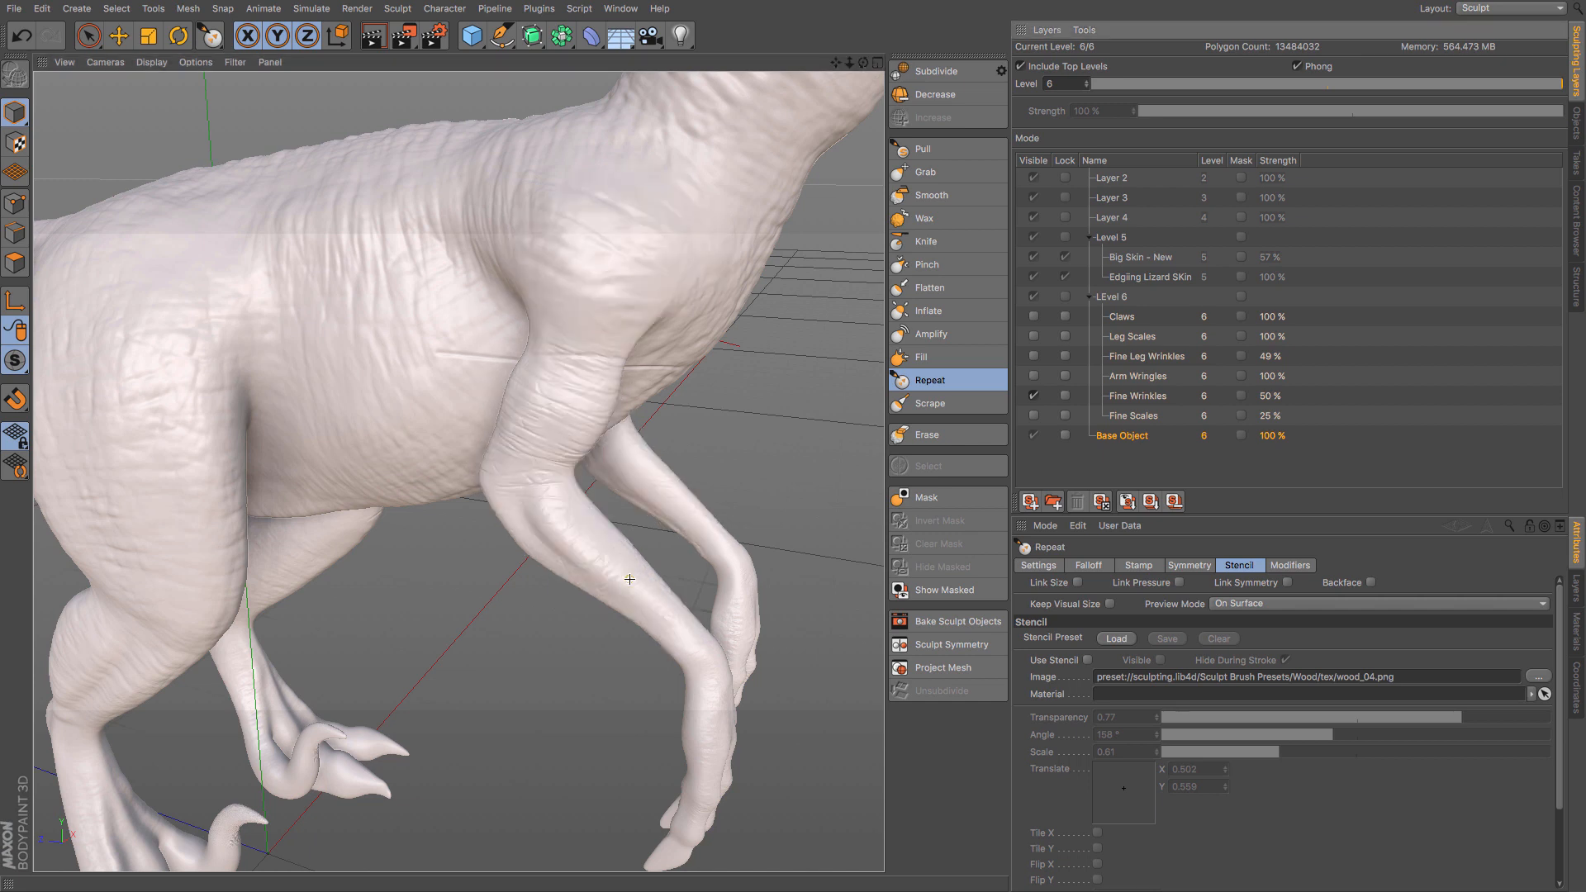
pyautogui.scroll(-8, 638, 452)
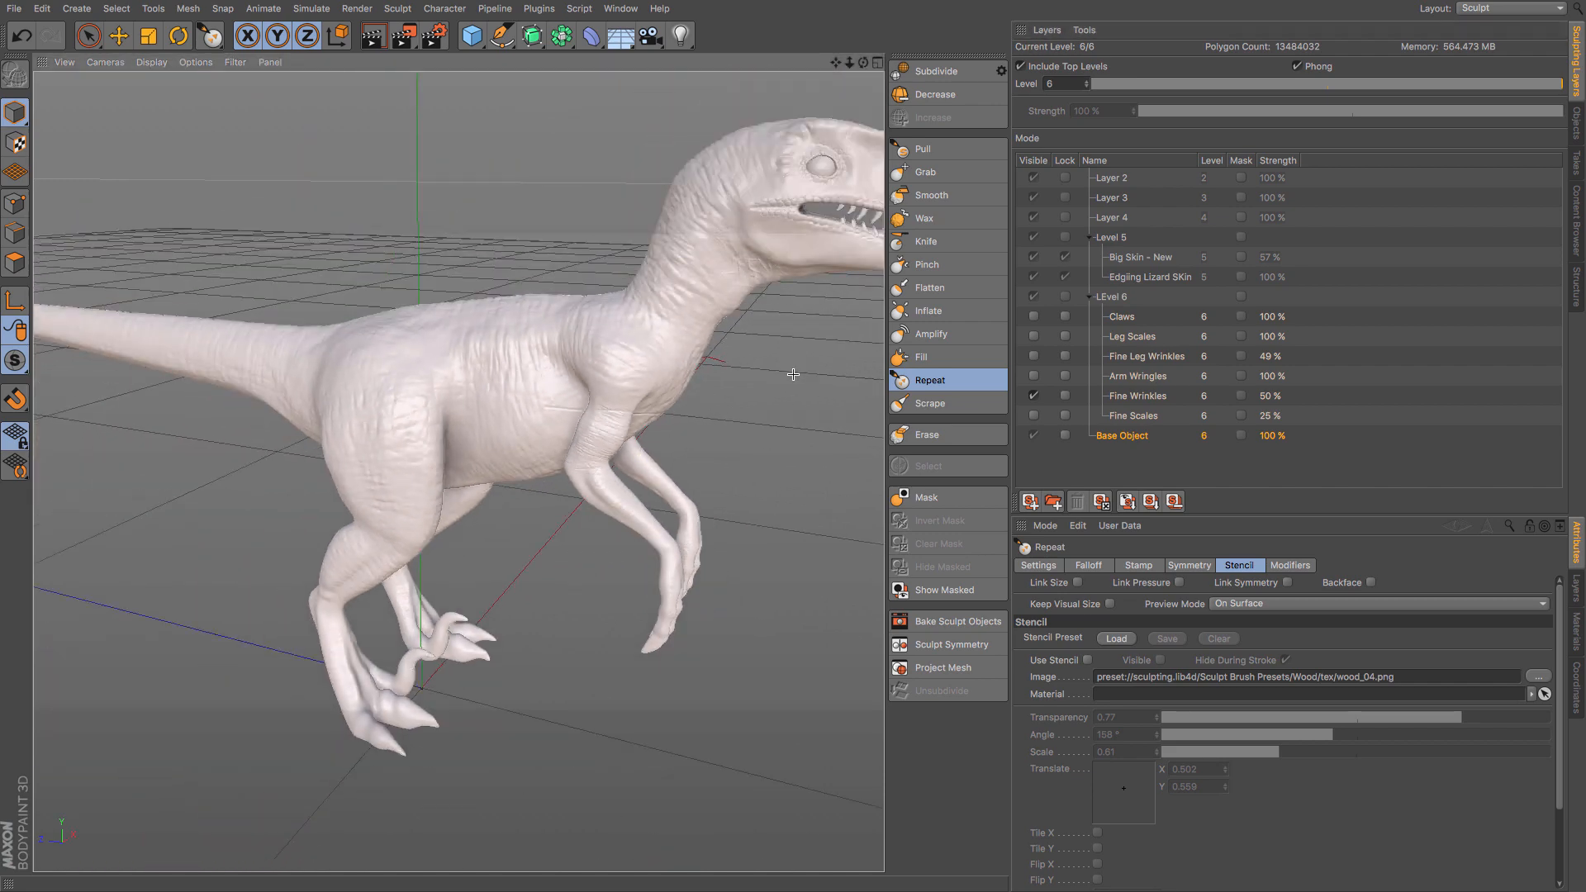
pyautogui.keyDown('alt'); pyautogui.moveTo(776, 375); pyautogui.dragTo(530, 417); pyautogui.keyUp('alt')
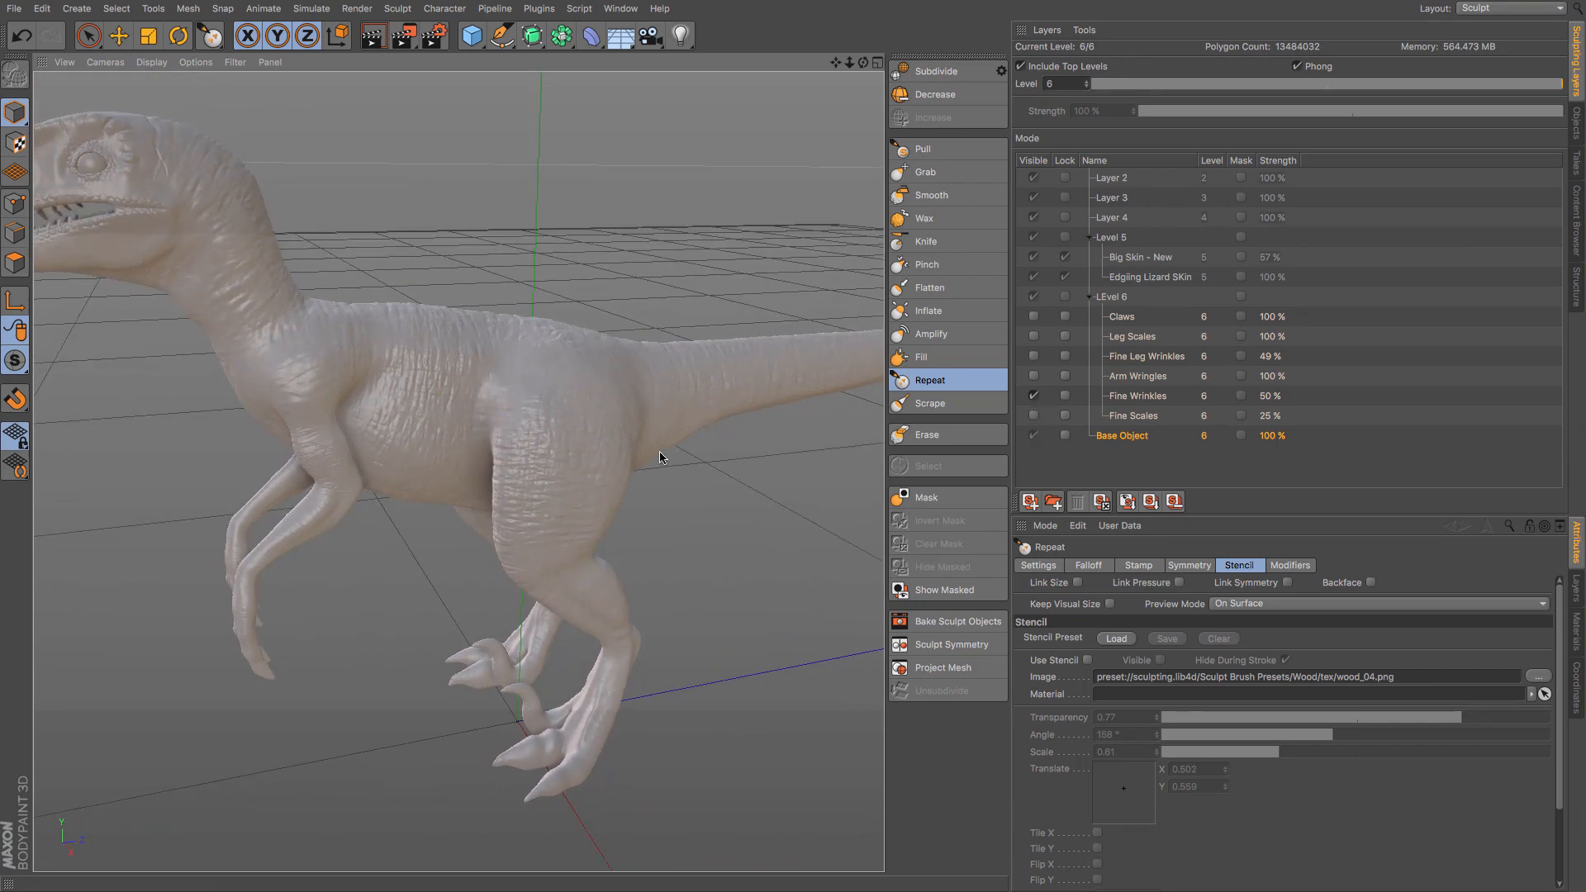
pyautogui.moveTo(661, 457)
pyautogui.keyDown('alt'); pyautogui.mouseDown()
pyautogui.moveTo(714, 486)
pyautogui.moveTo(223, 541)
pyautogui.moveTo(291, 513)
pyautogui.mouseUp(); pyautogui.keyUp('alt')
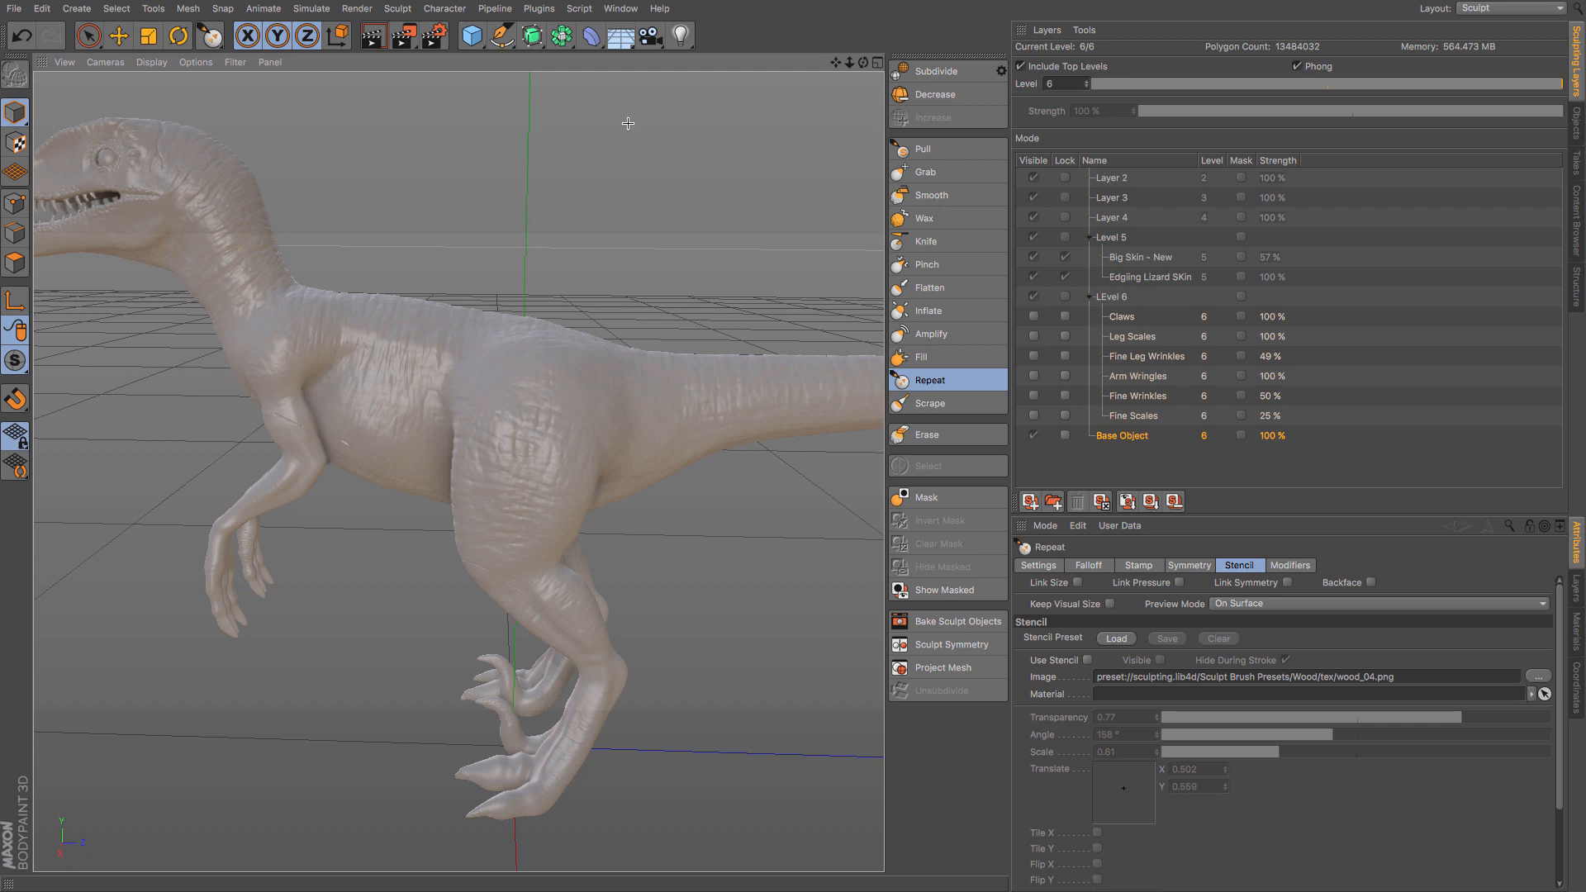
# - Return to the Untitled 2 document and examine the sculpted raptor from the side and front
pyautogui.click(626, 9)
pyautogui.click(631, 438)
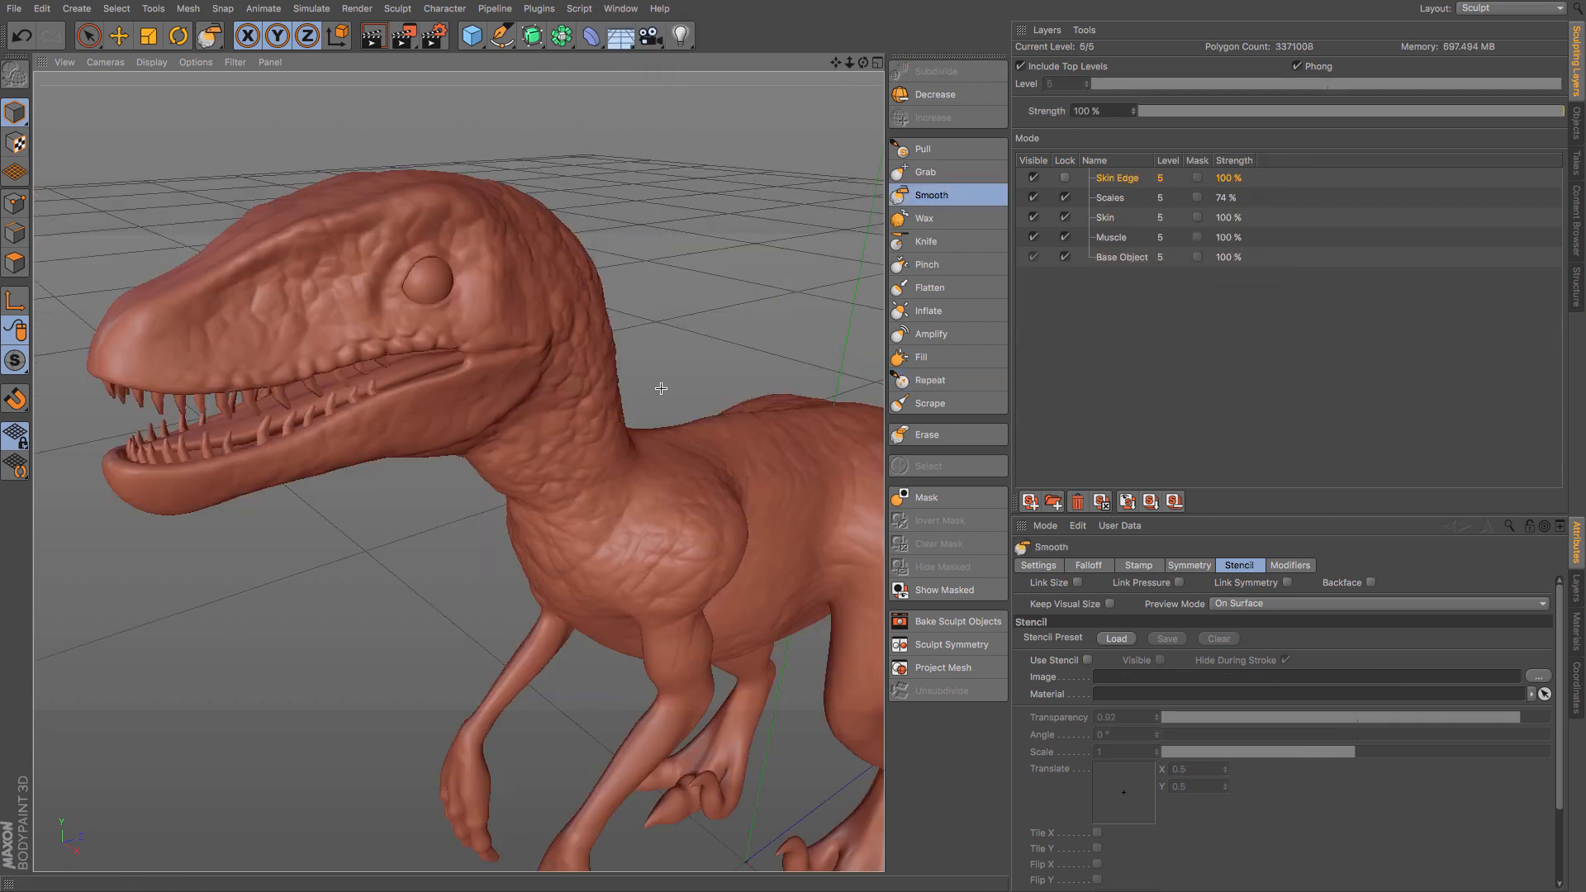
pyautogui.scroll(-4, 661, 387)
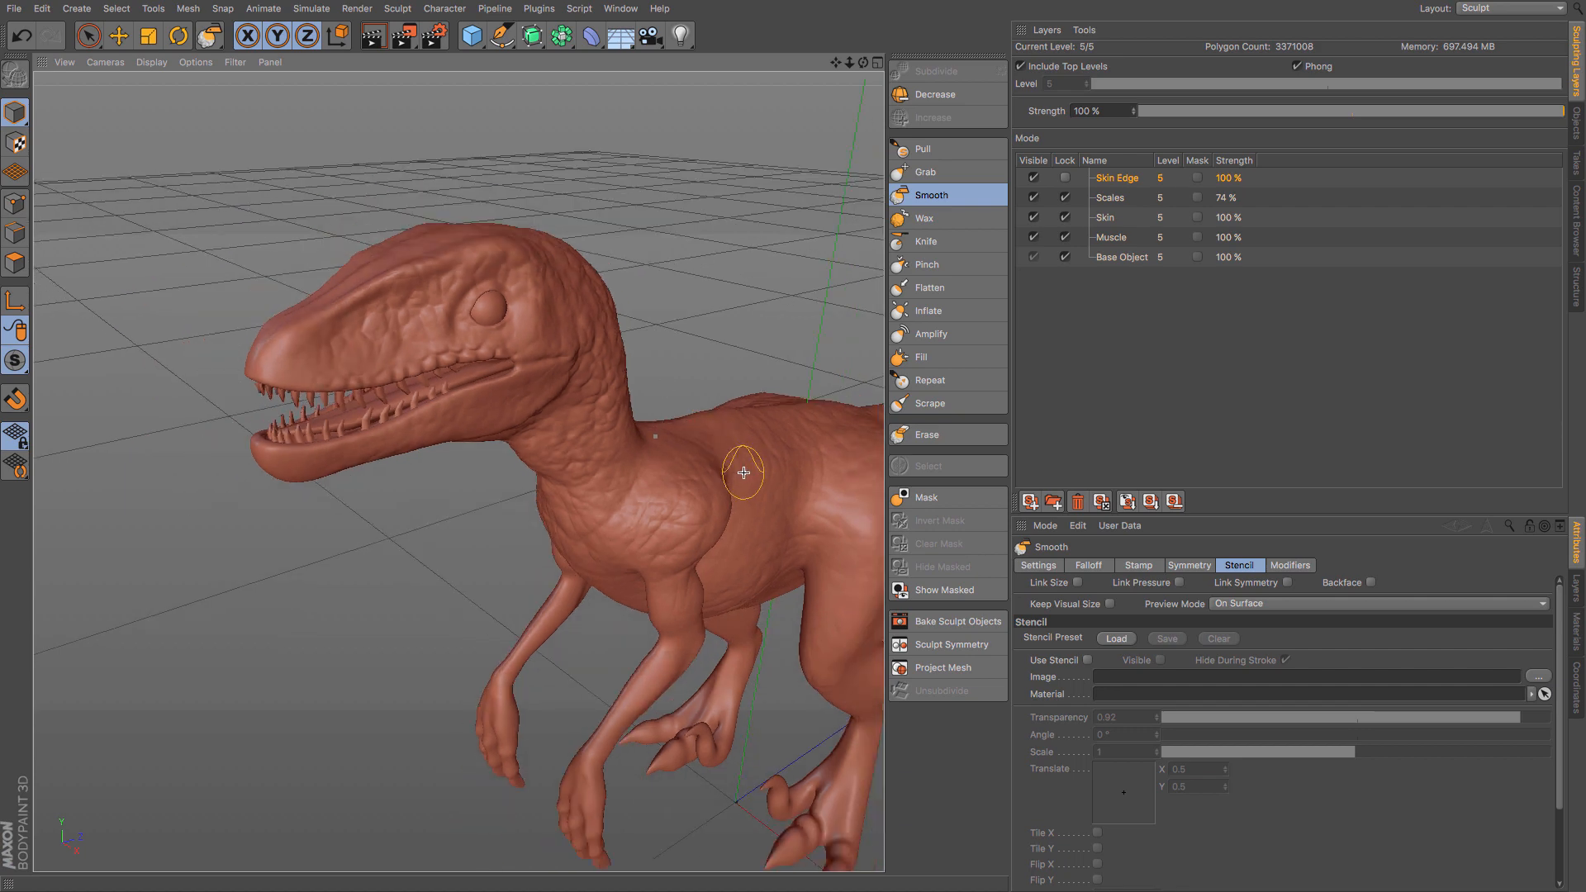
pyautogui.keyDown('alt'); pyautogui.moveTo(711, 460); pyautogui.dragTo(640, 452); pyautogui.keyUp('alt')
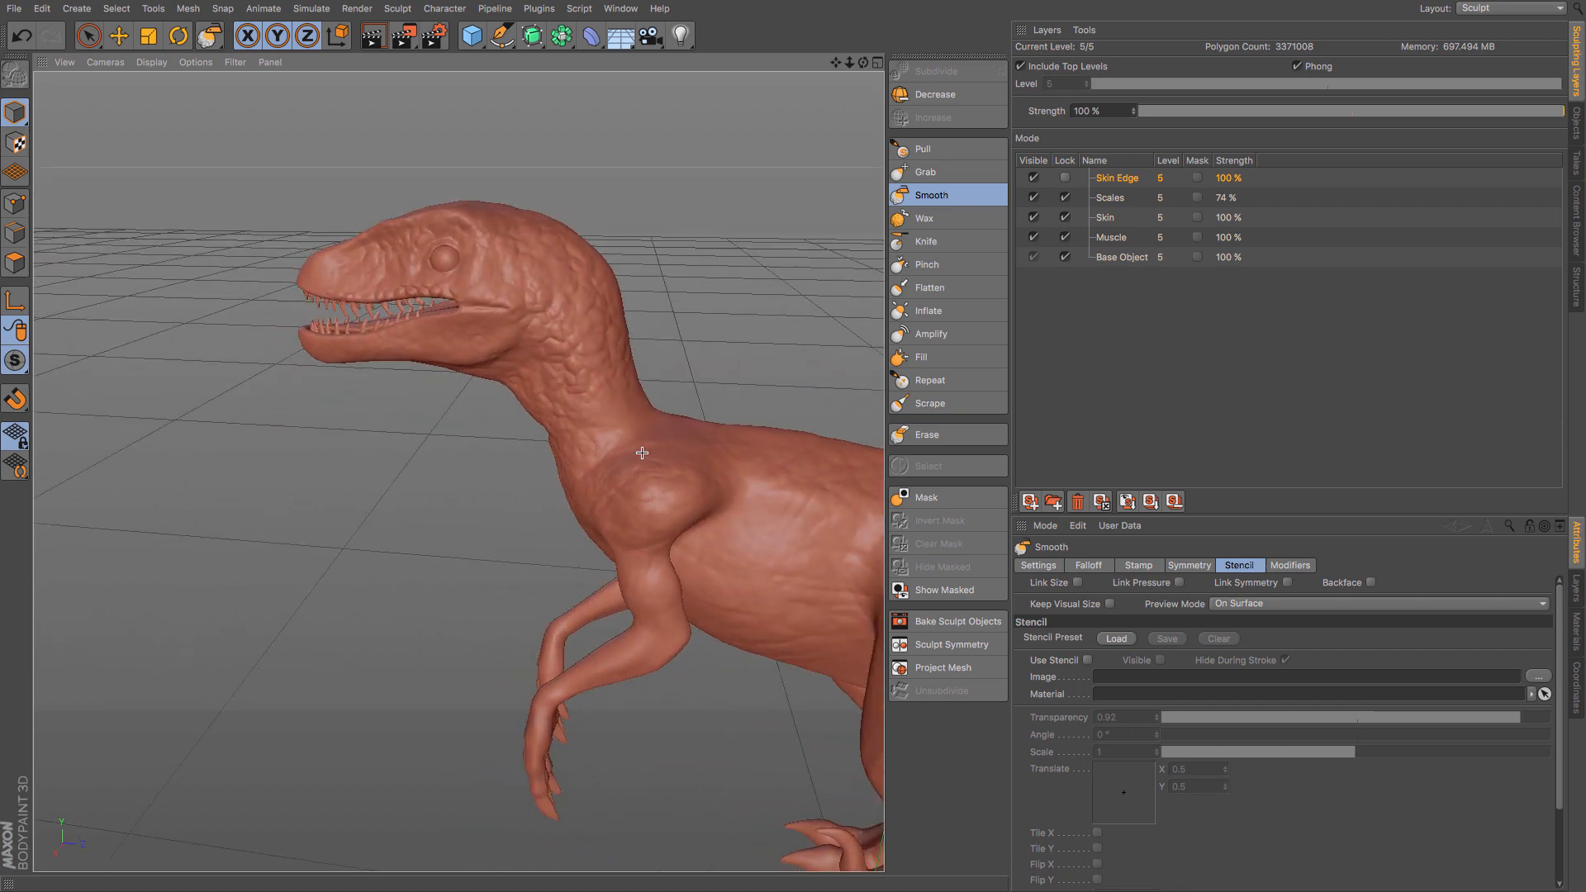
pyautogui.keyDown('alt'); pyautogui.moveTo(718, 455); pyautogui.dragTo(503, 379, button='middle'); pyautogui.keyUp('alt')
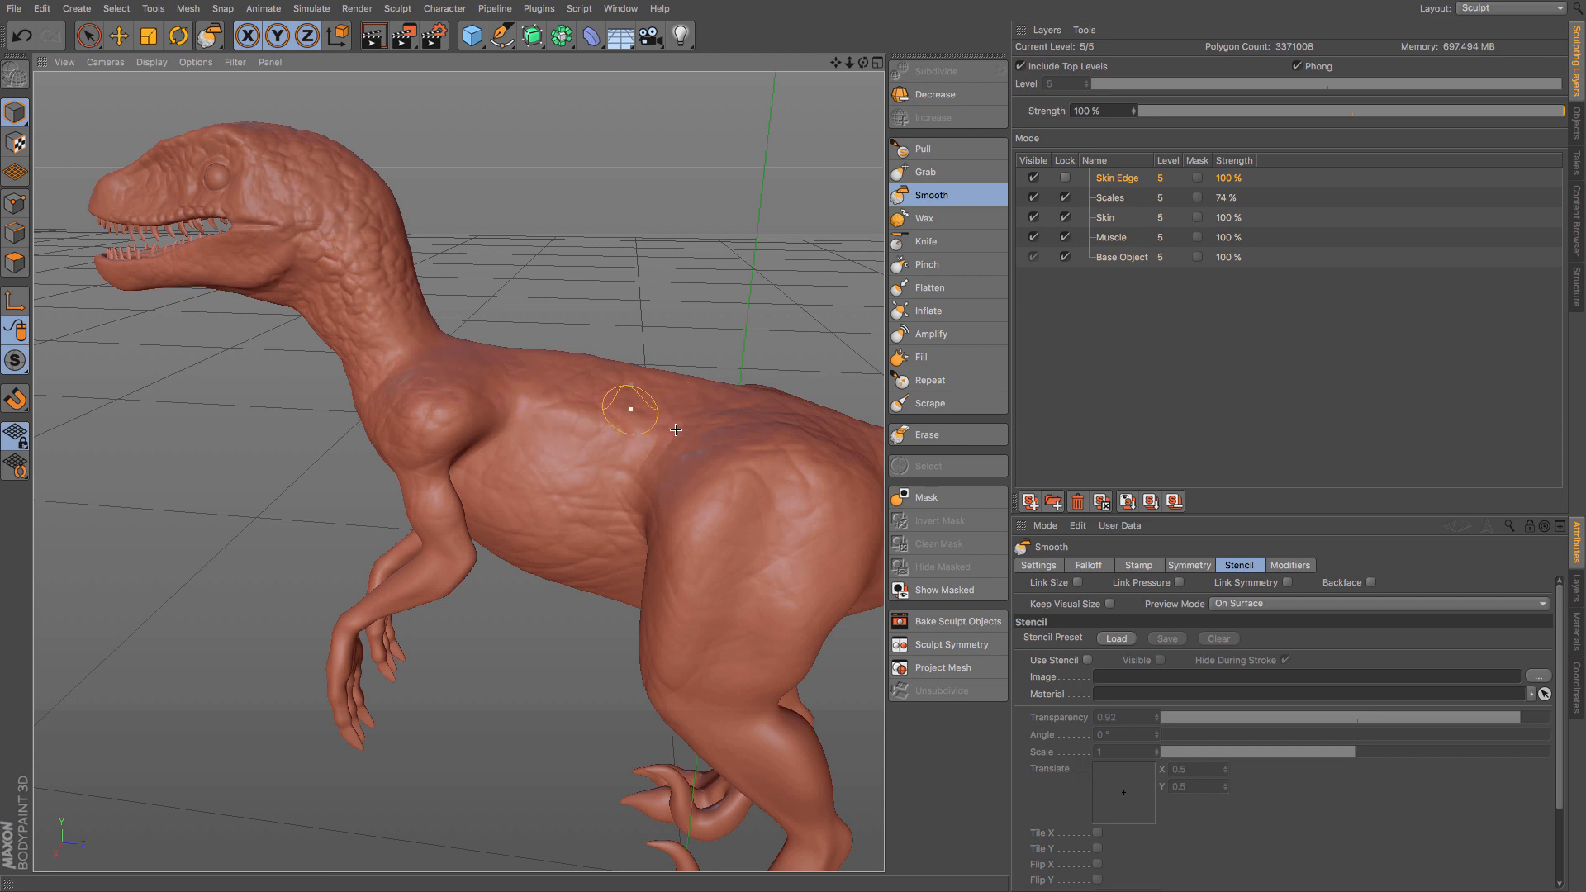
pyautogui.keyDown('alt'); pyautogui.moveTo(616, 425); pyautogui.dragTo(743, 428); pyautogui.keyUp('alt')
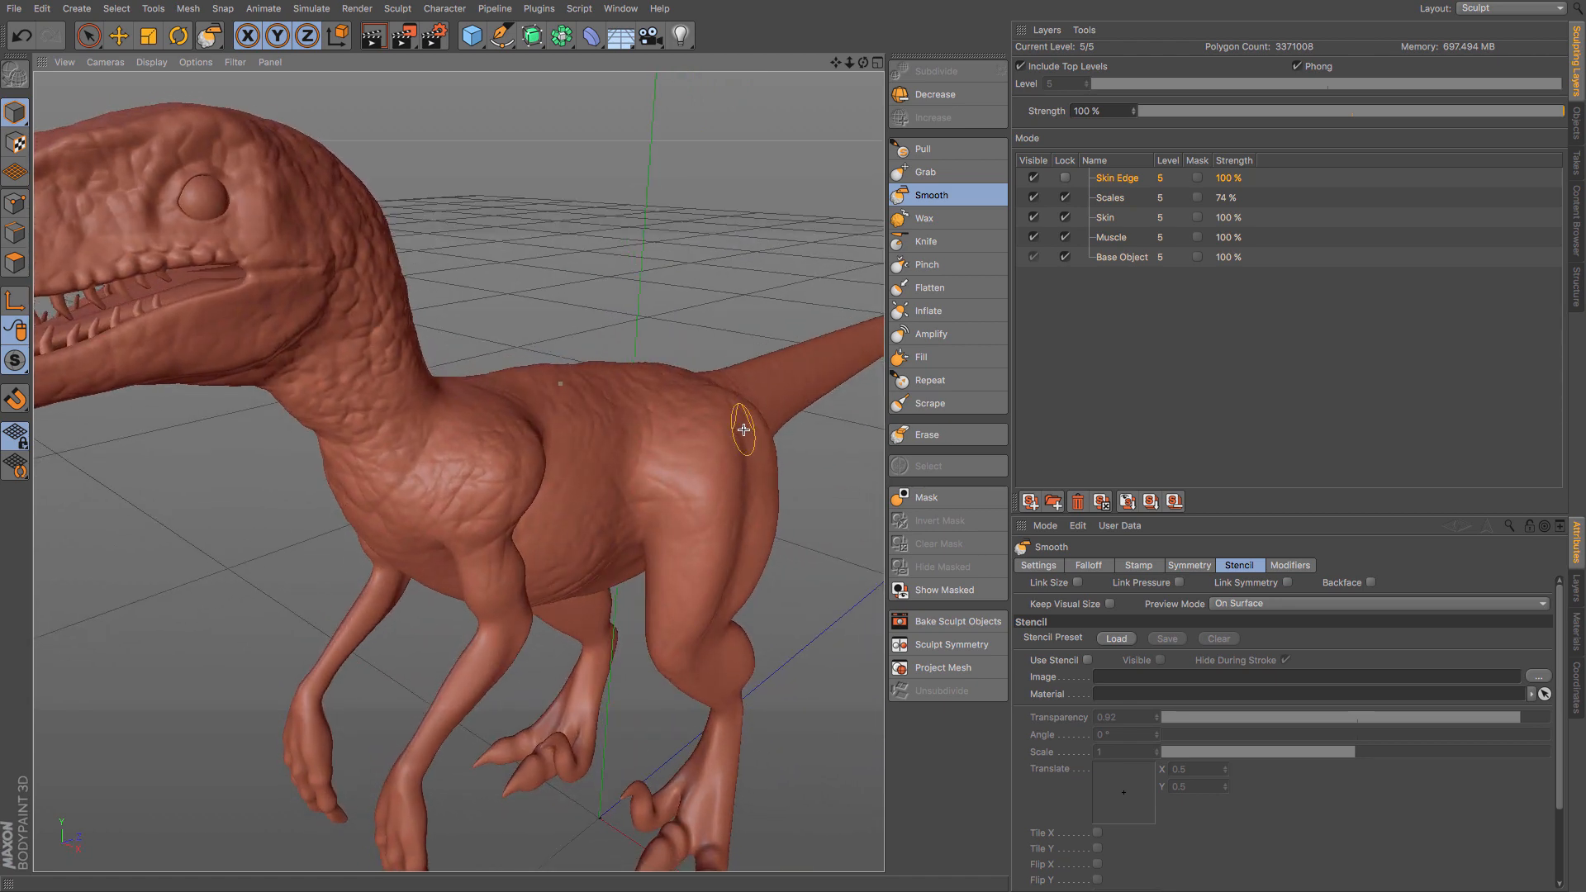
pyautogui.scroll(-5, 743, 429)
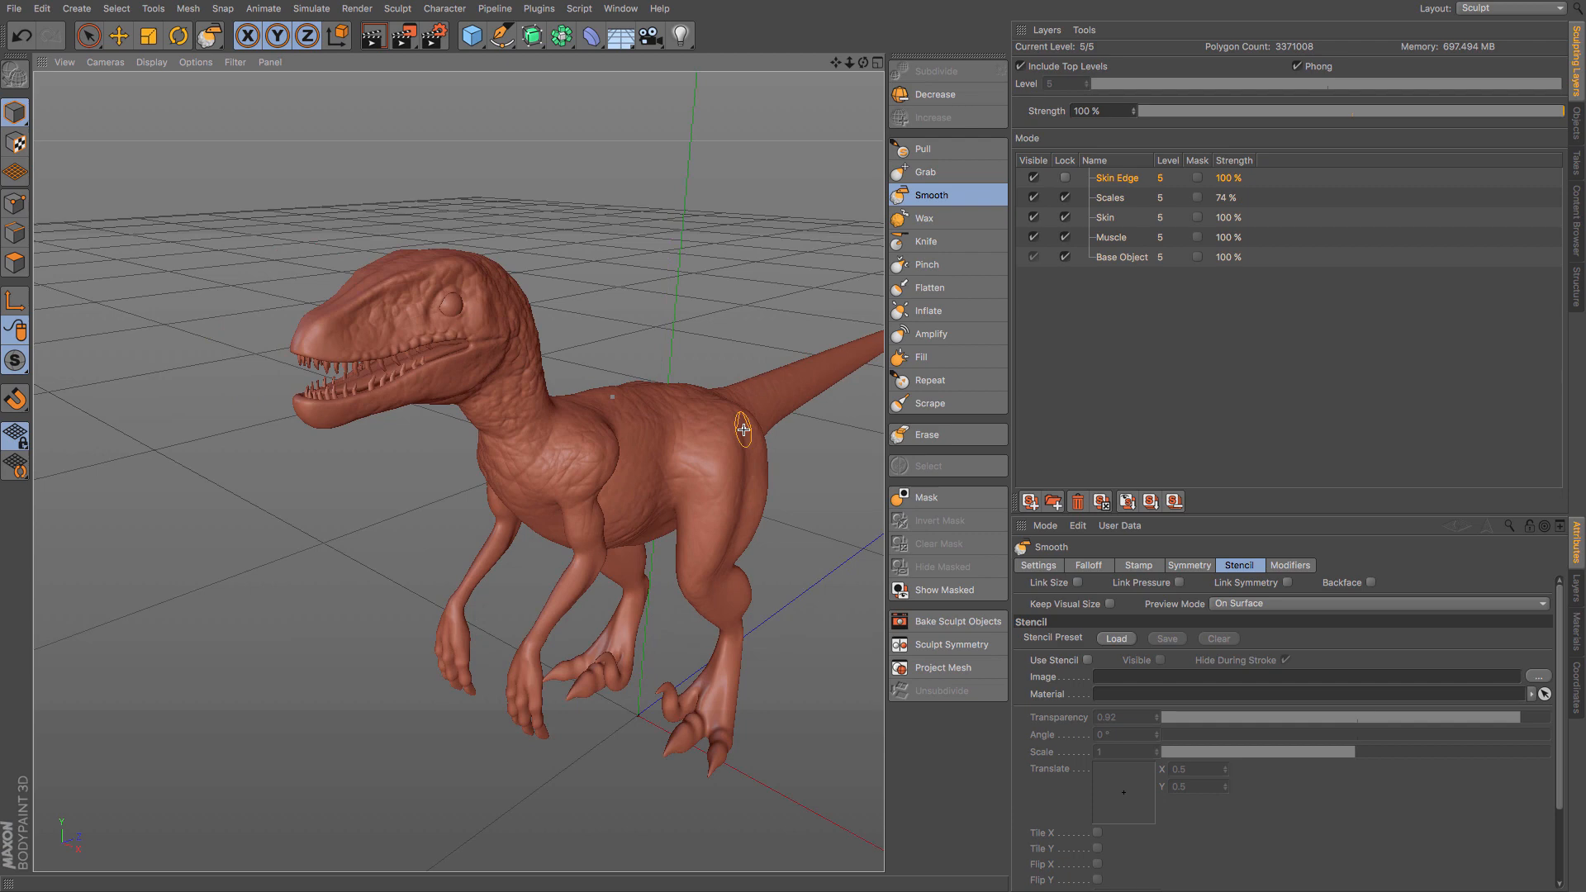